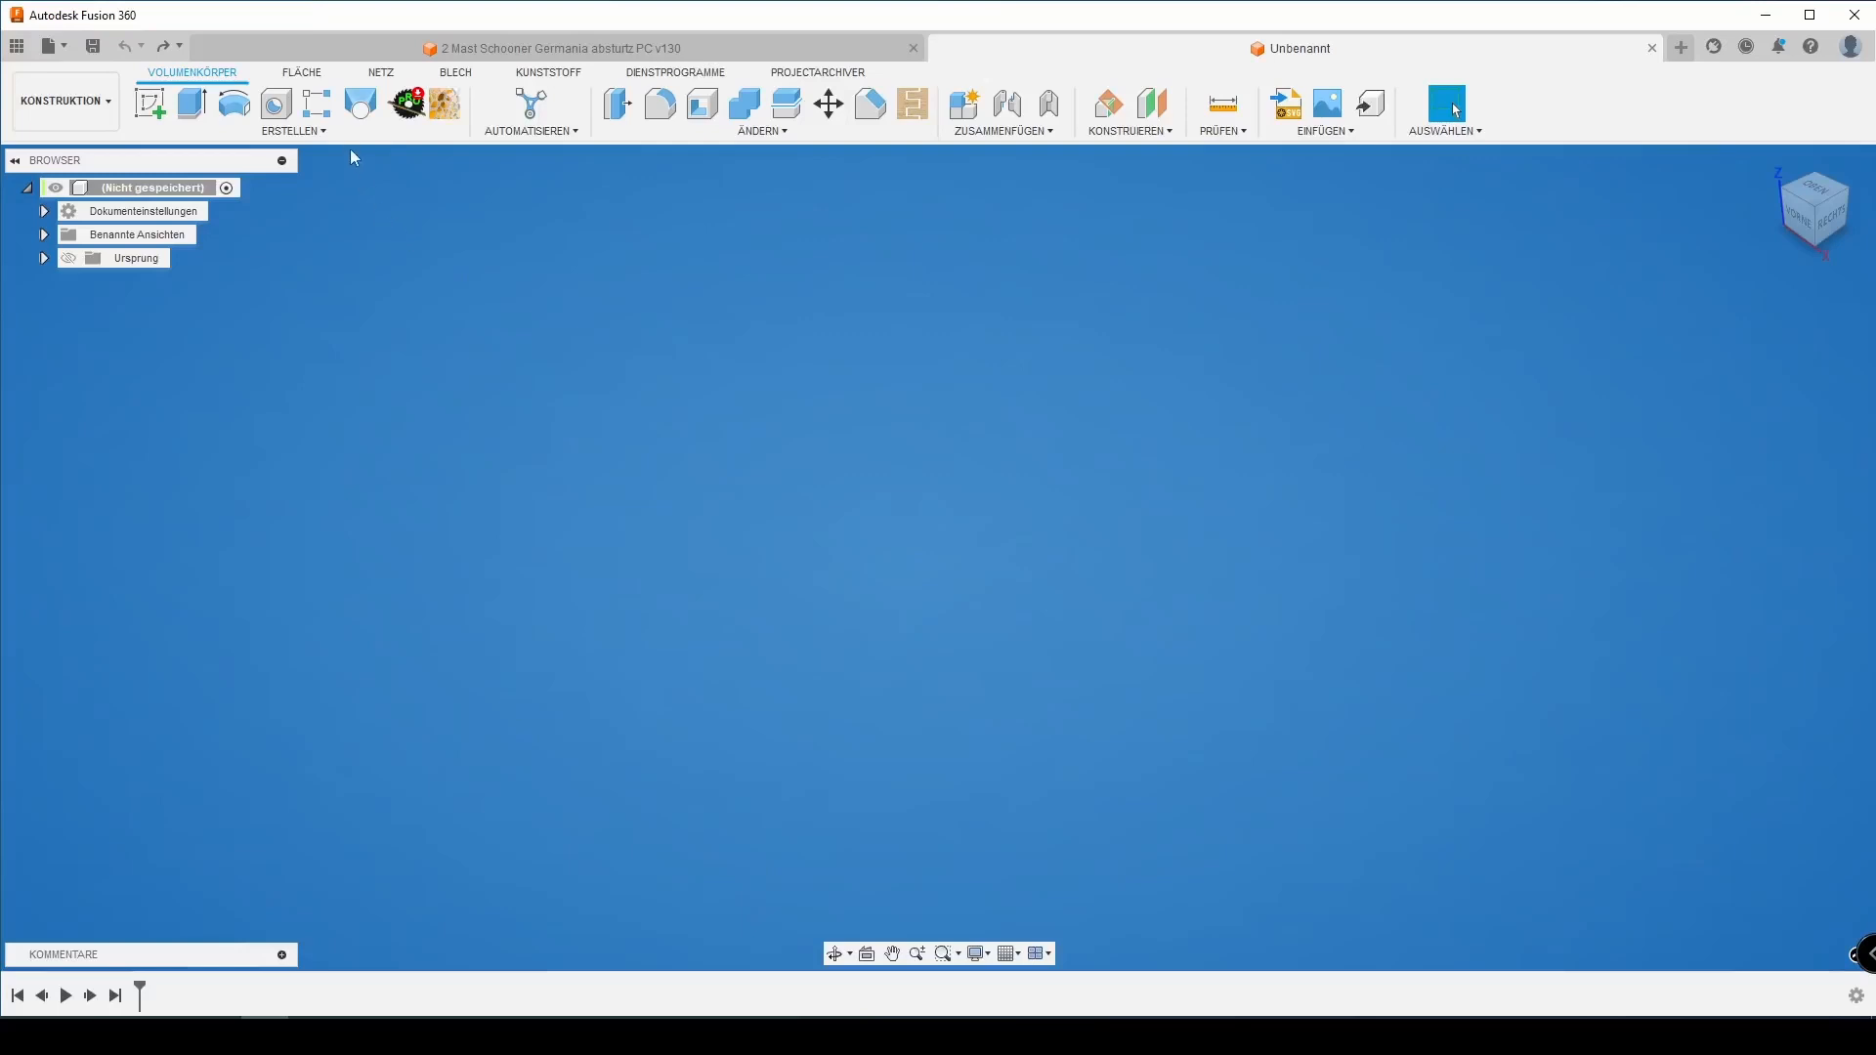
Create a box on a vertical origin plane, about 56 by 37 mm and 50 mm deep, as a new body.
left_click(293, 131)
left_click(238, 416)
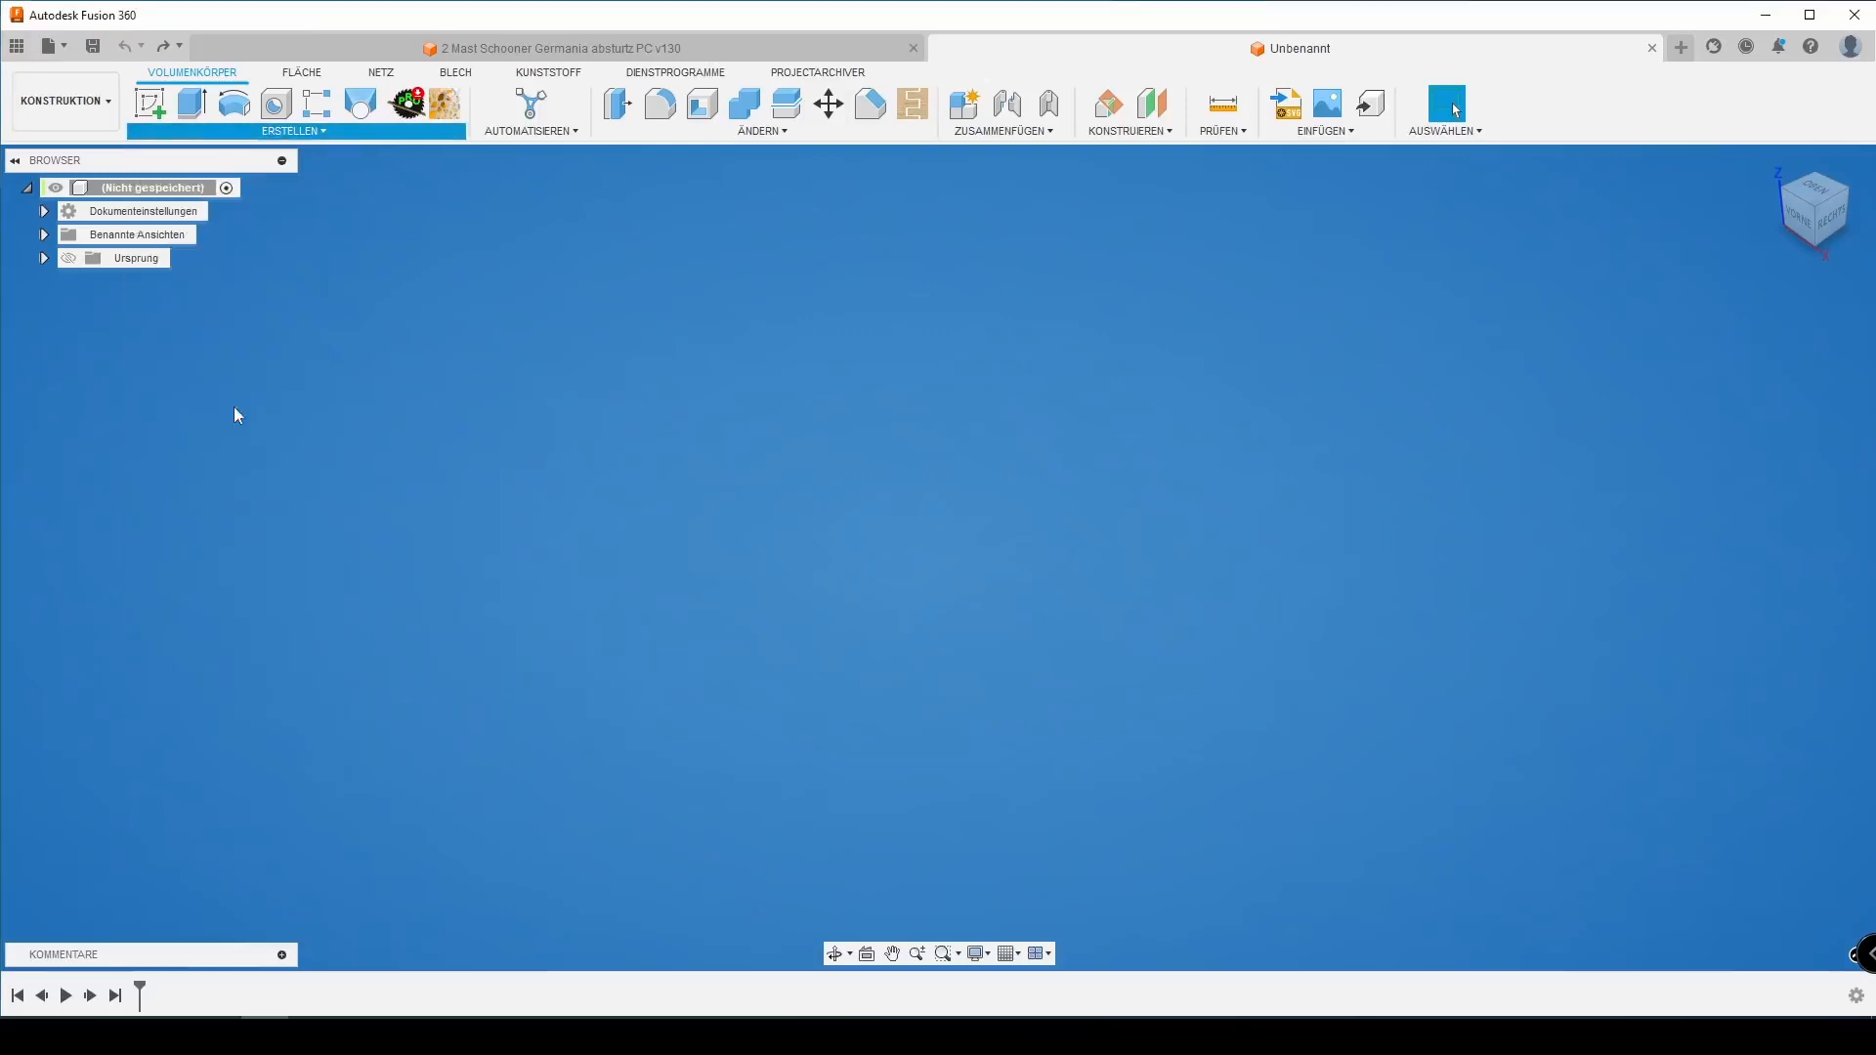
left_click(973, 553)
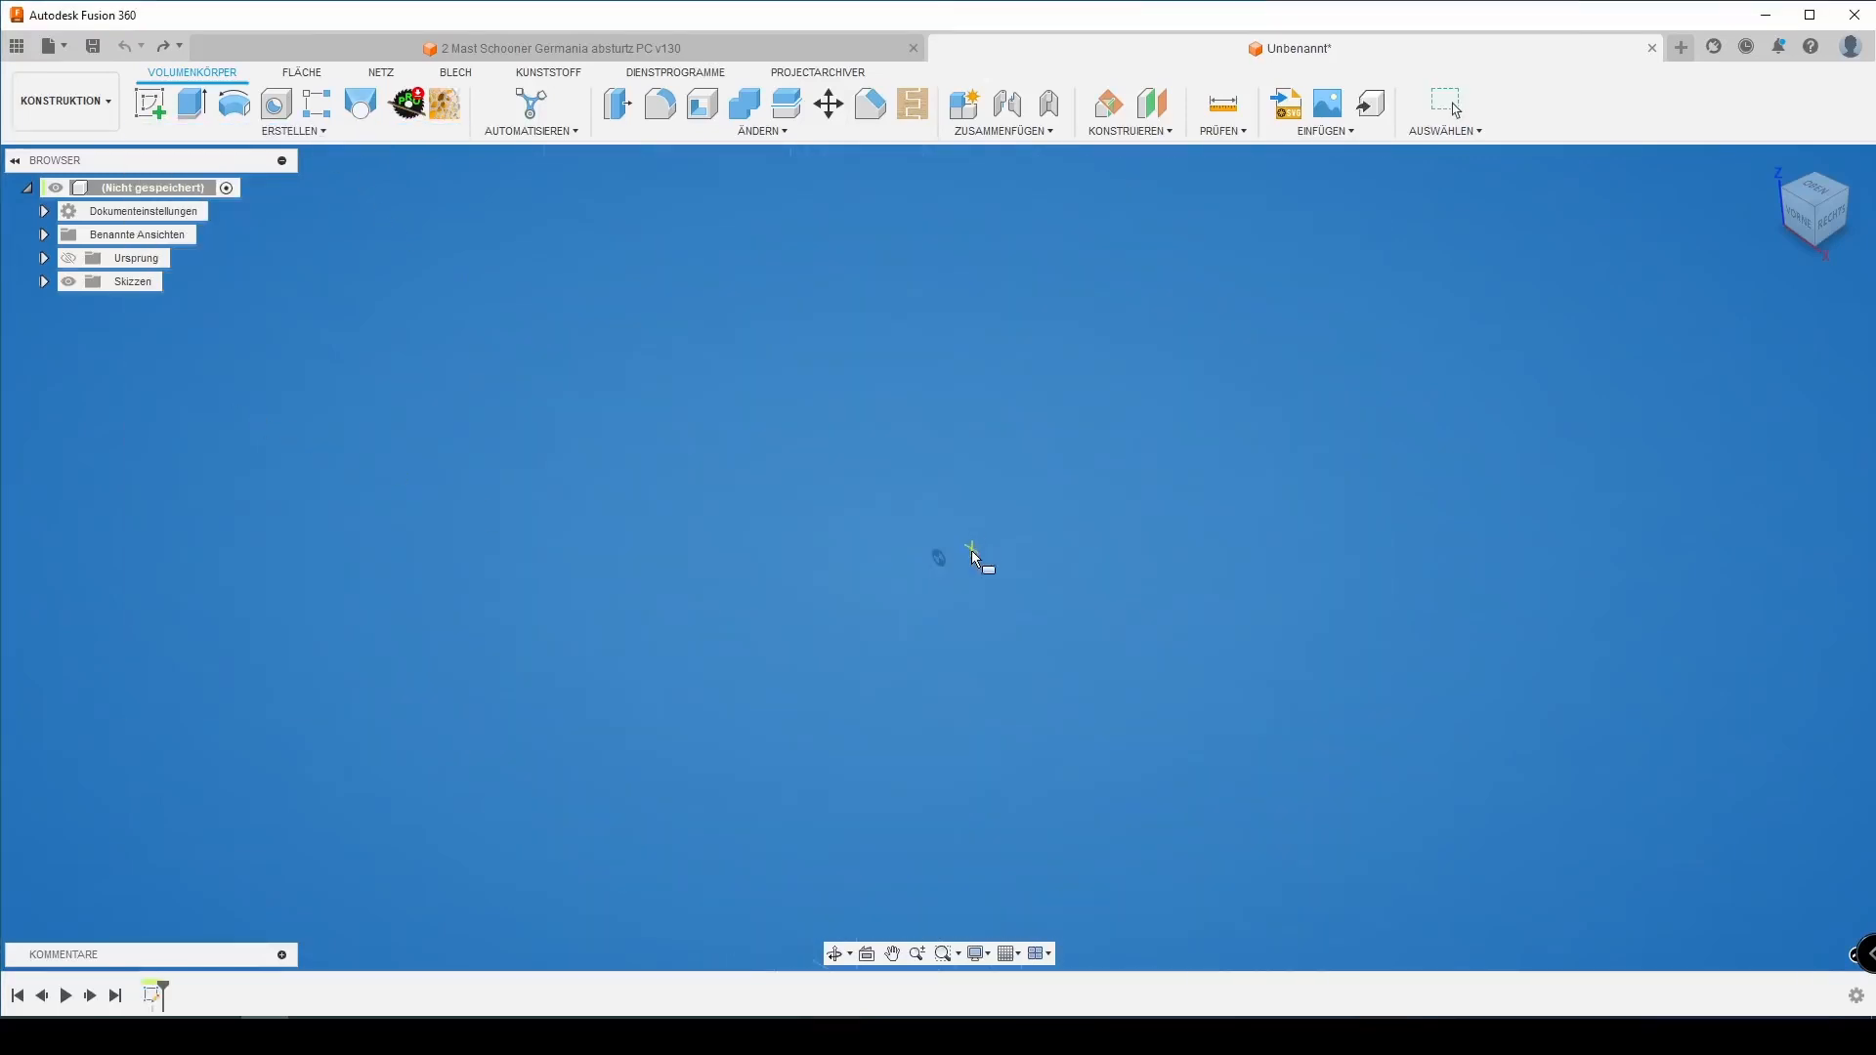
left_click(940, 559)
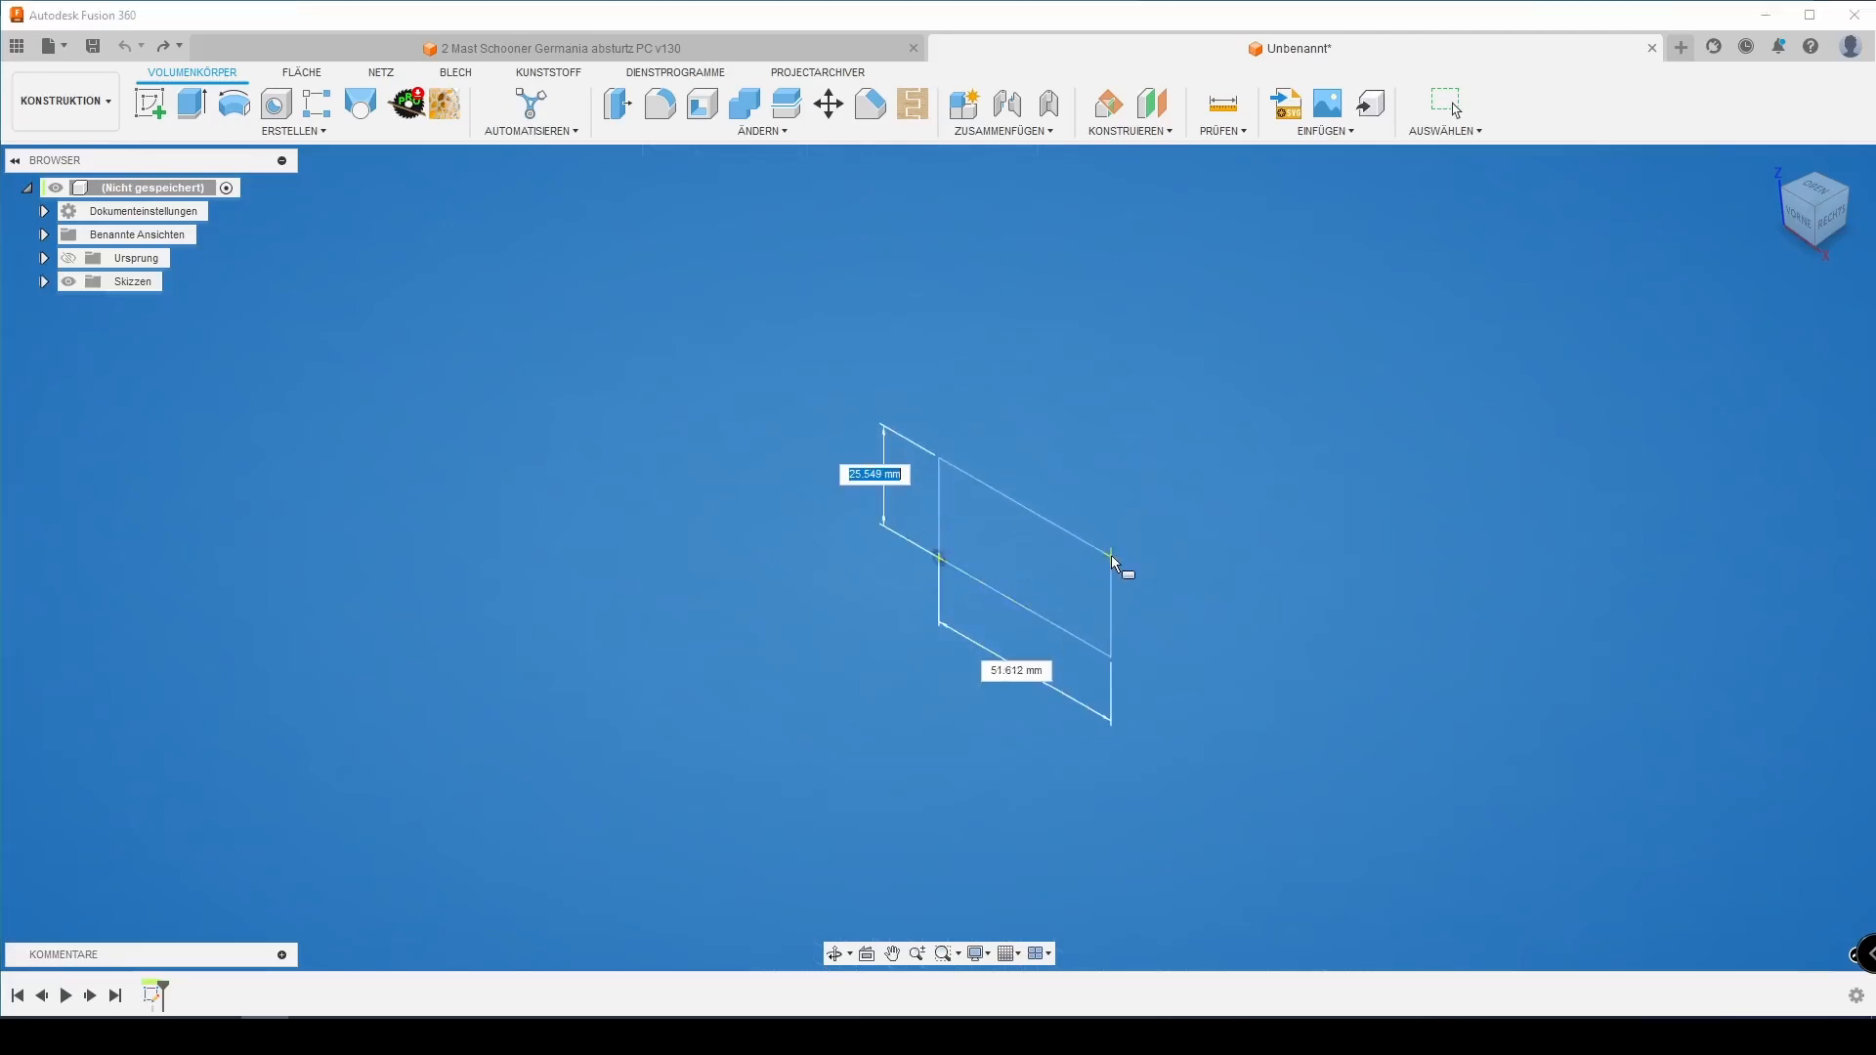
left_click(1125, 525)
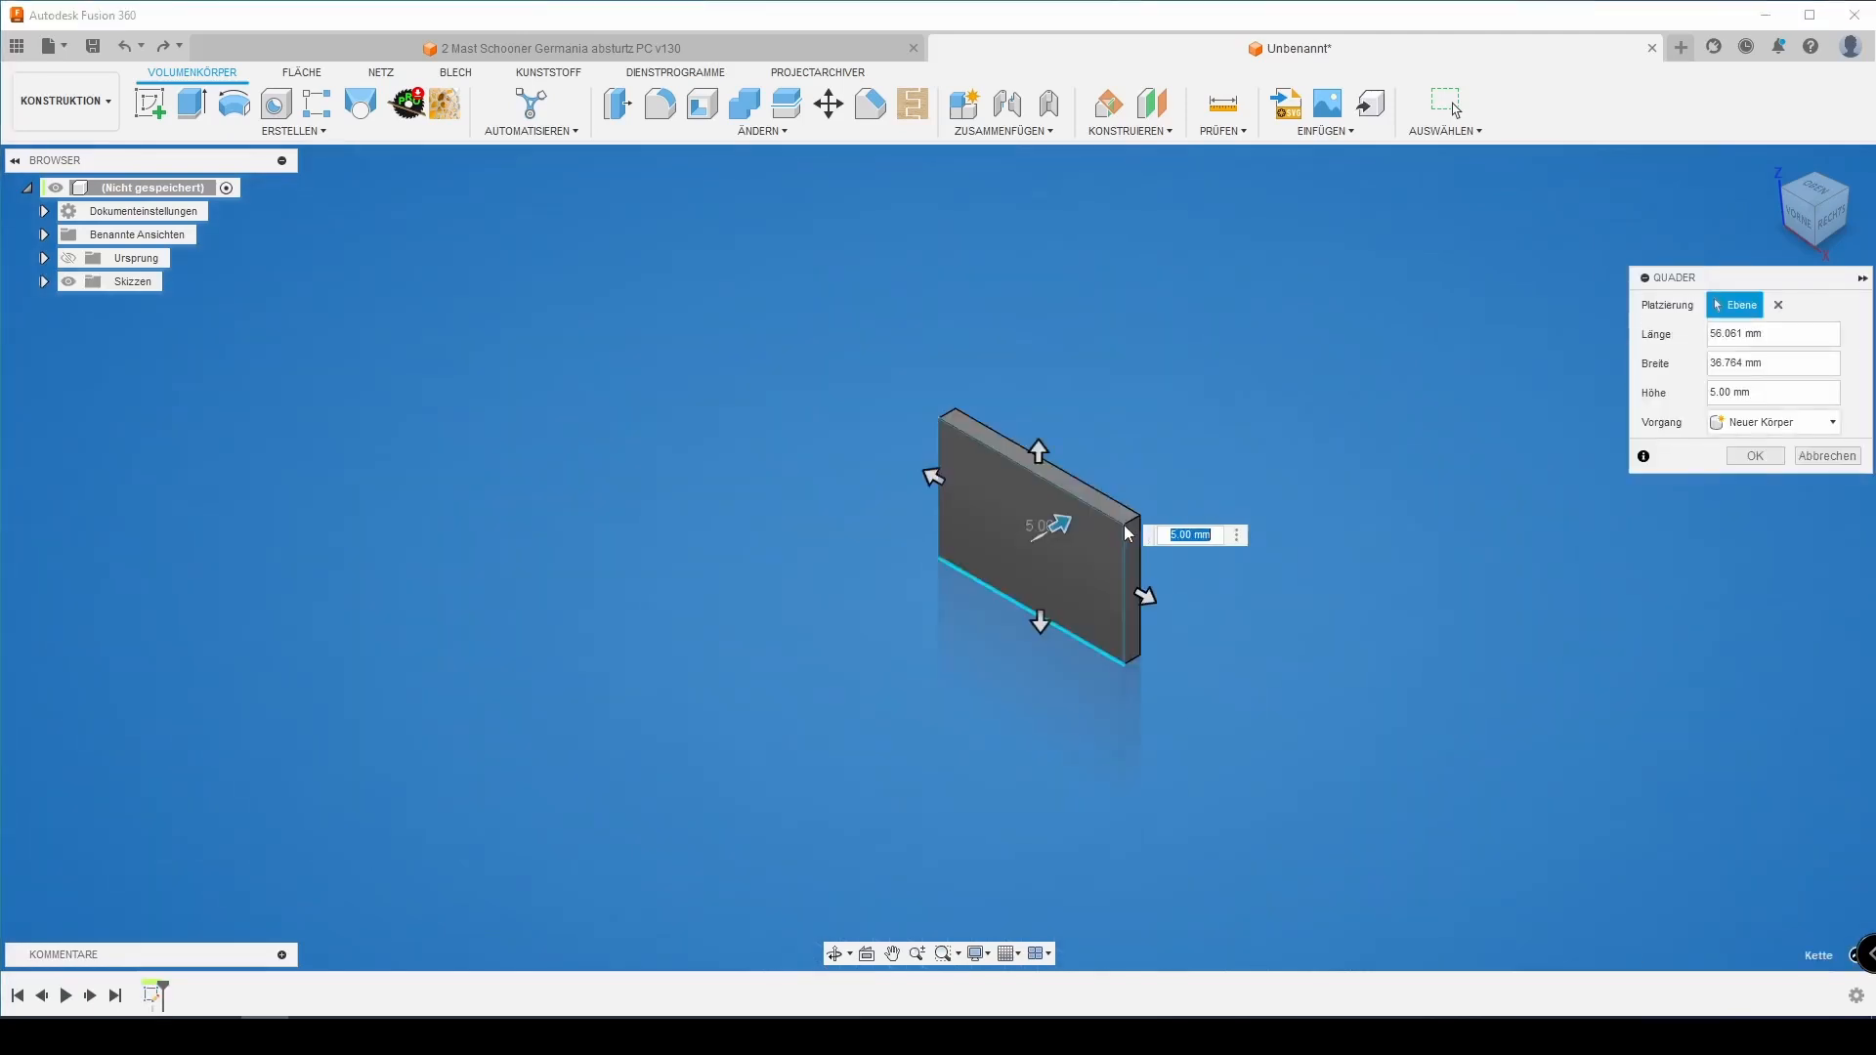
type("5")
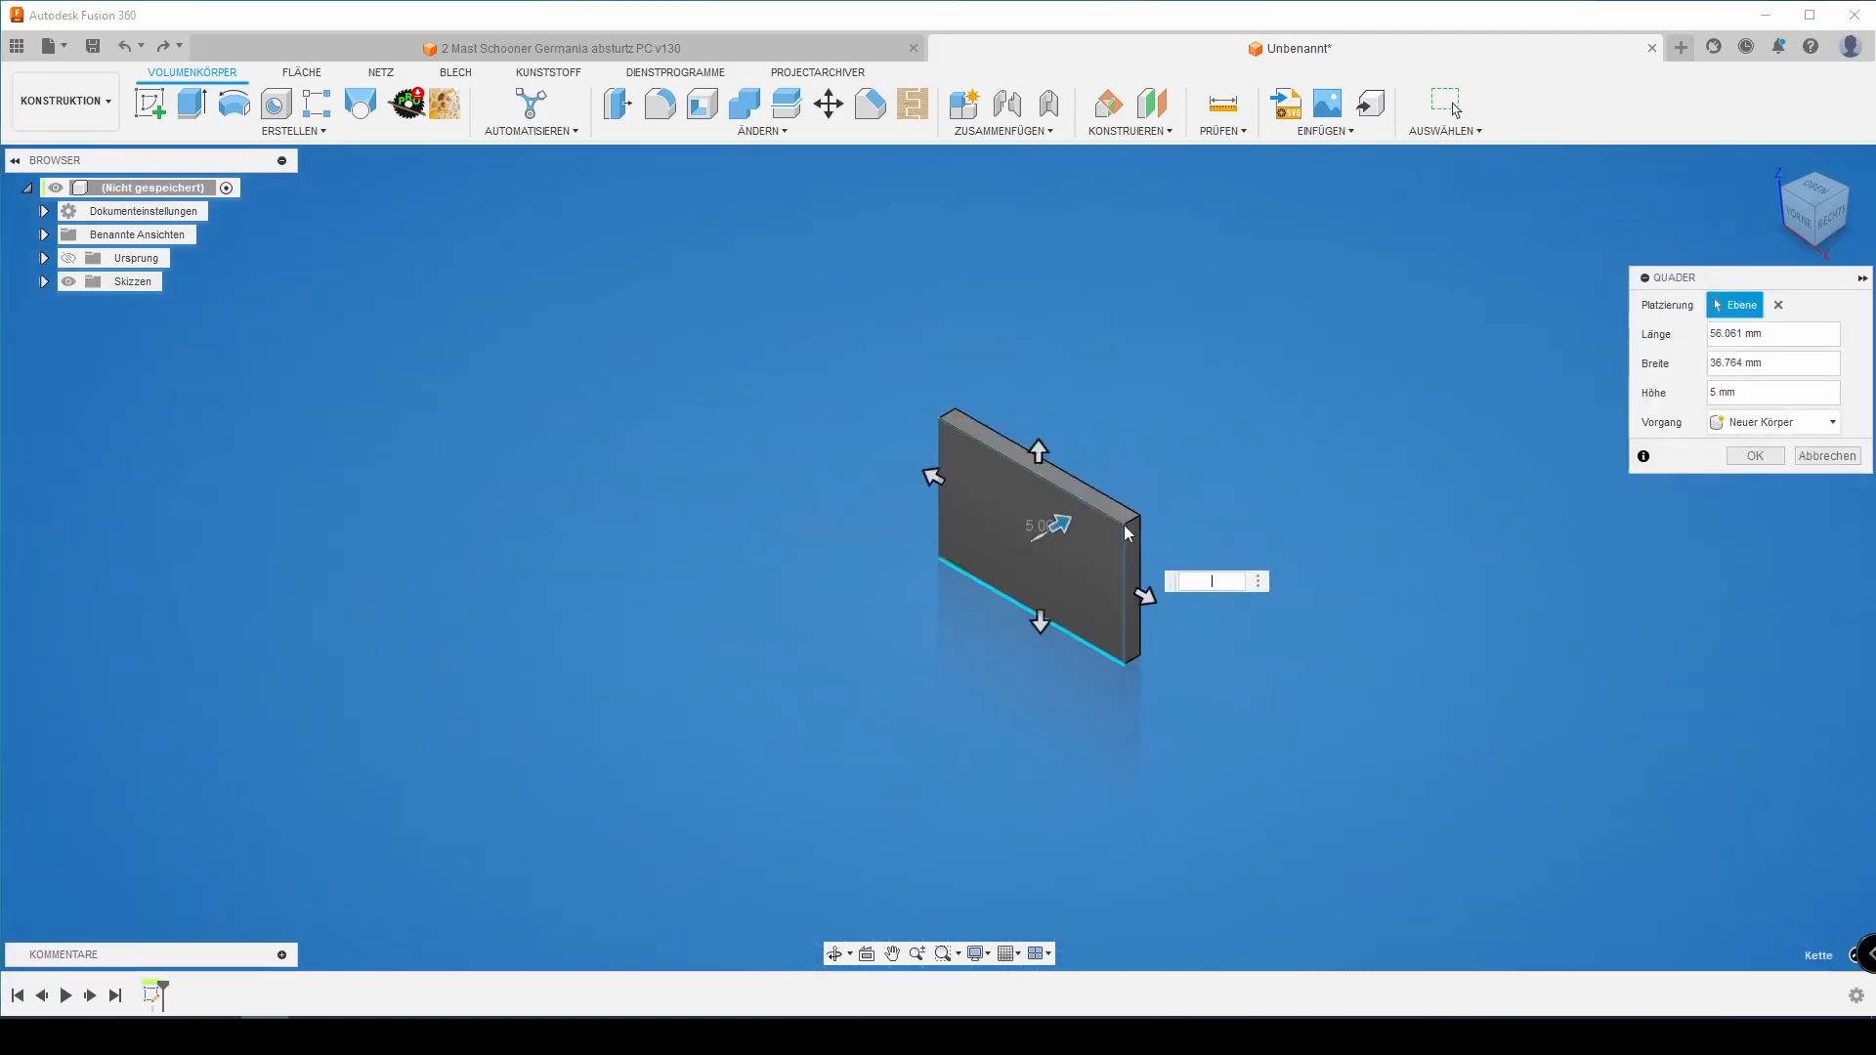
type("50")
key("Return")
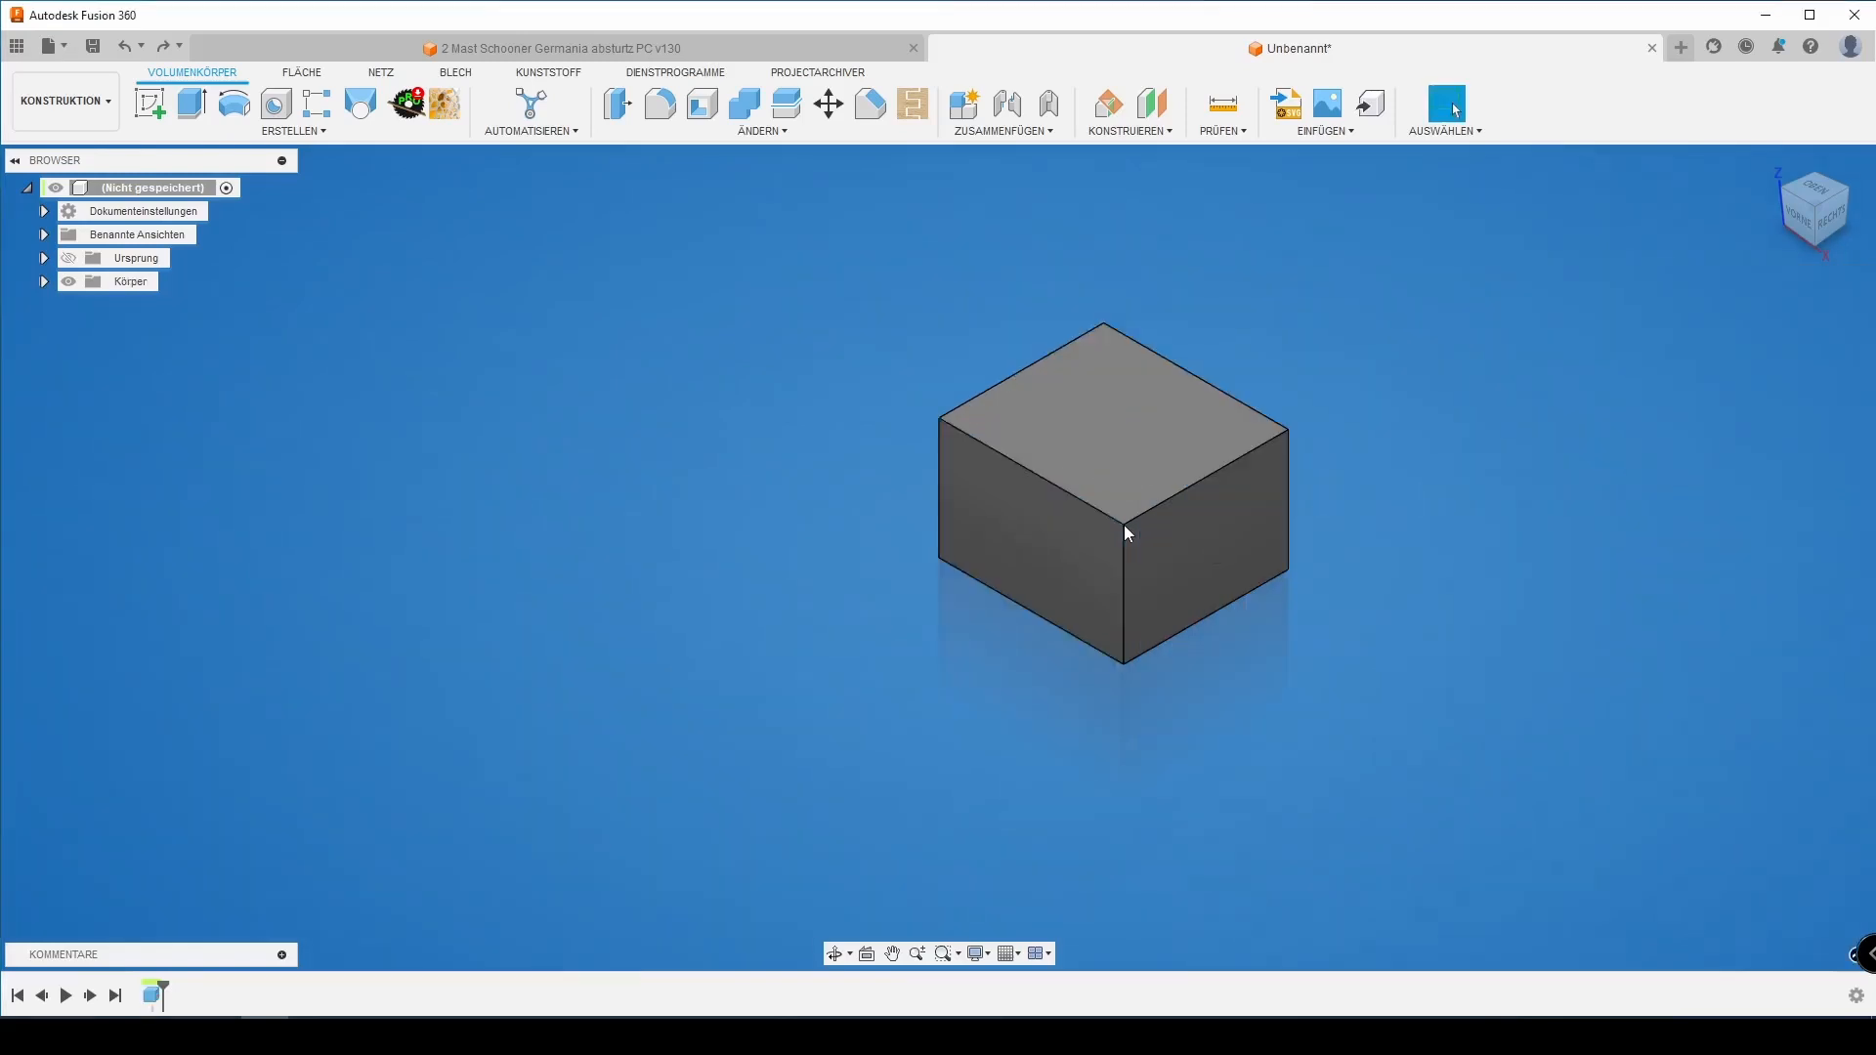
Select the four edges of the box's upper face and start a pipe (Leitung) along them.
left_click(1774, 164)
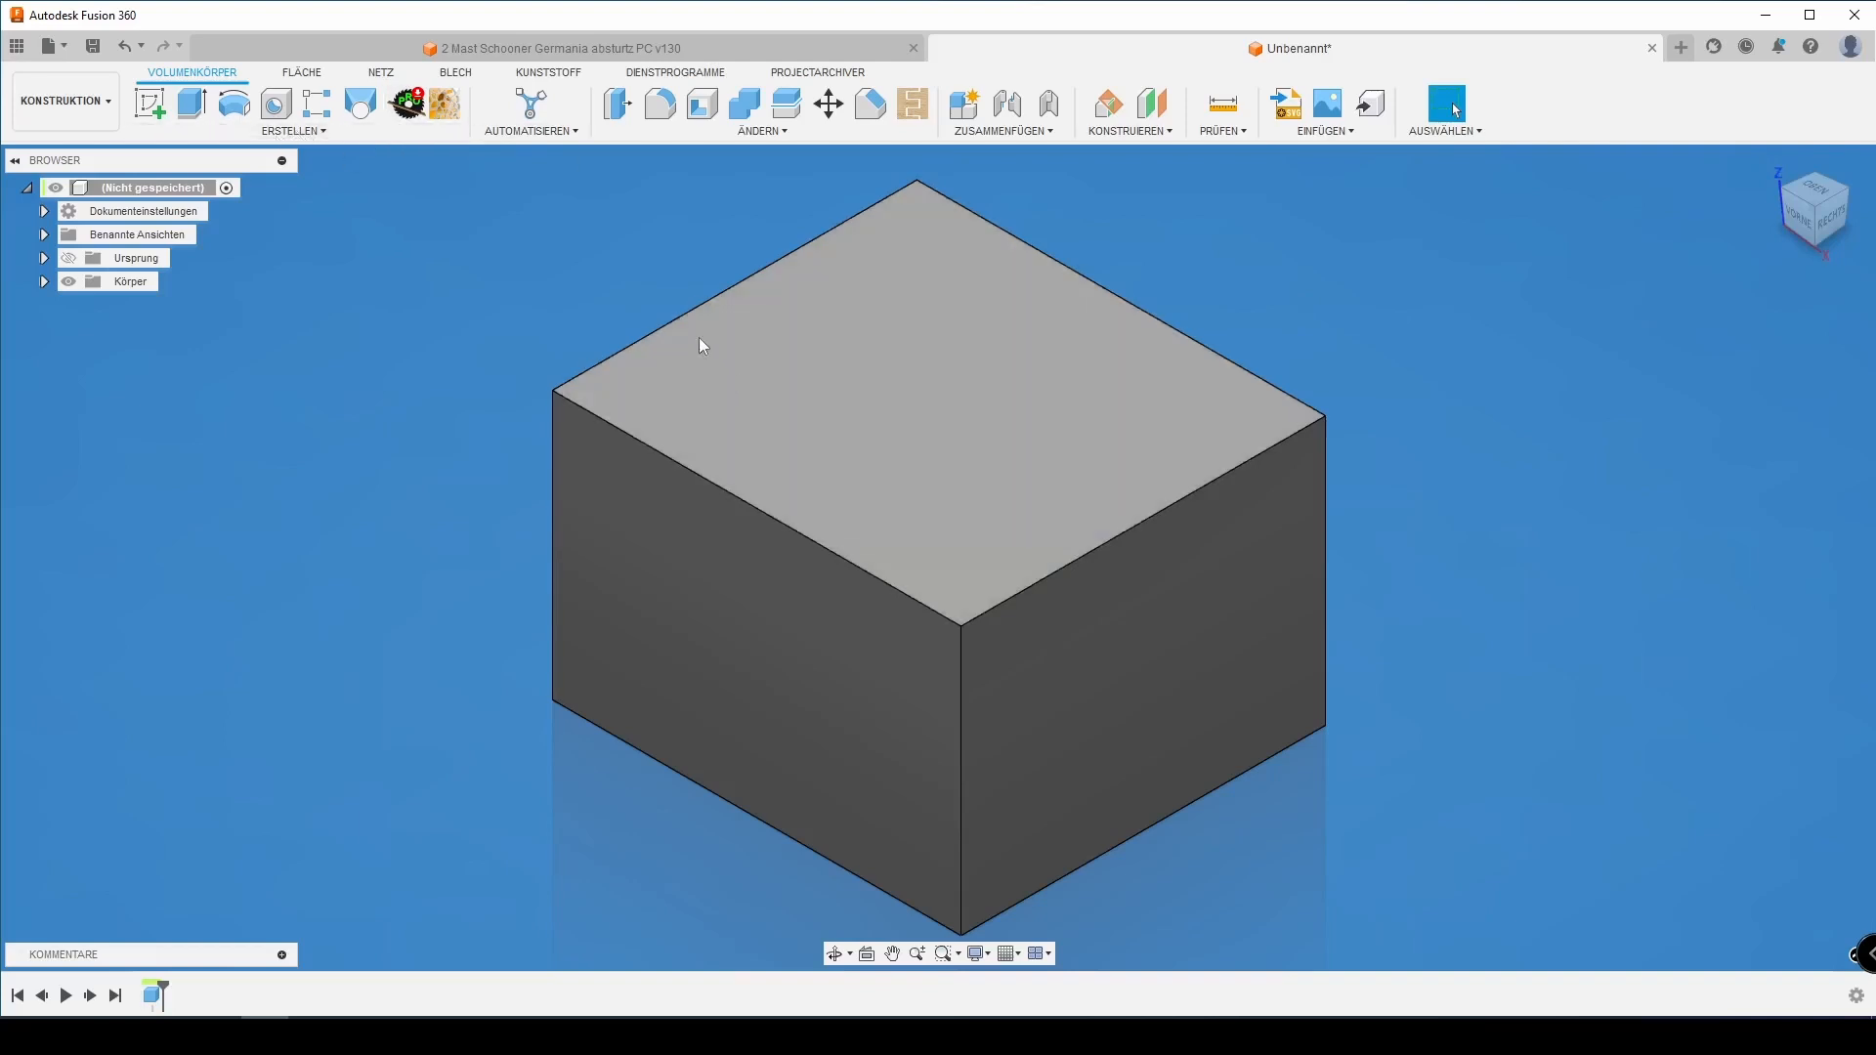
left_click(692, 313)
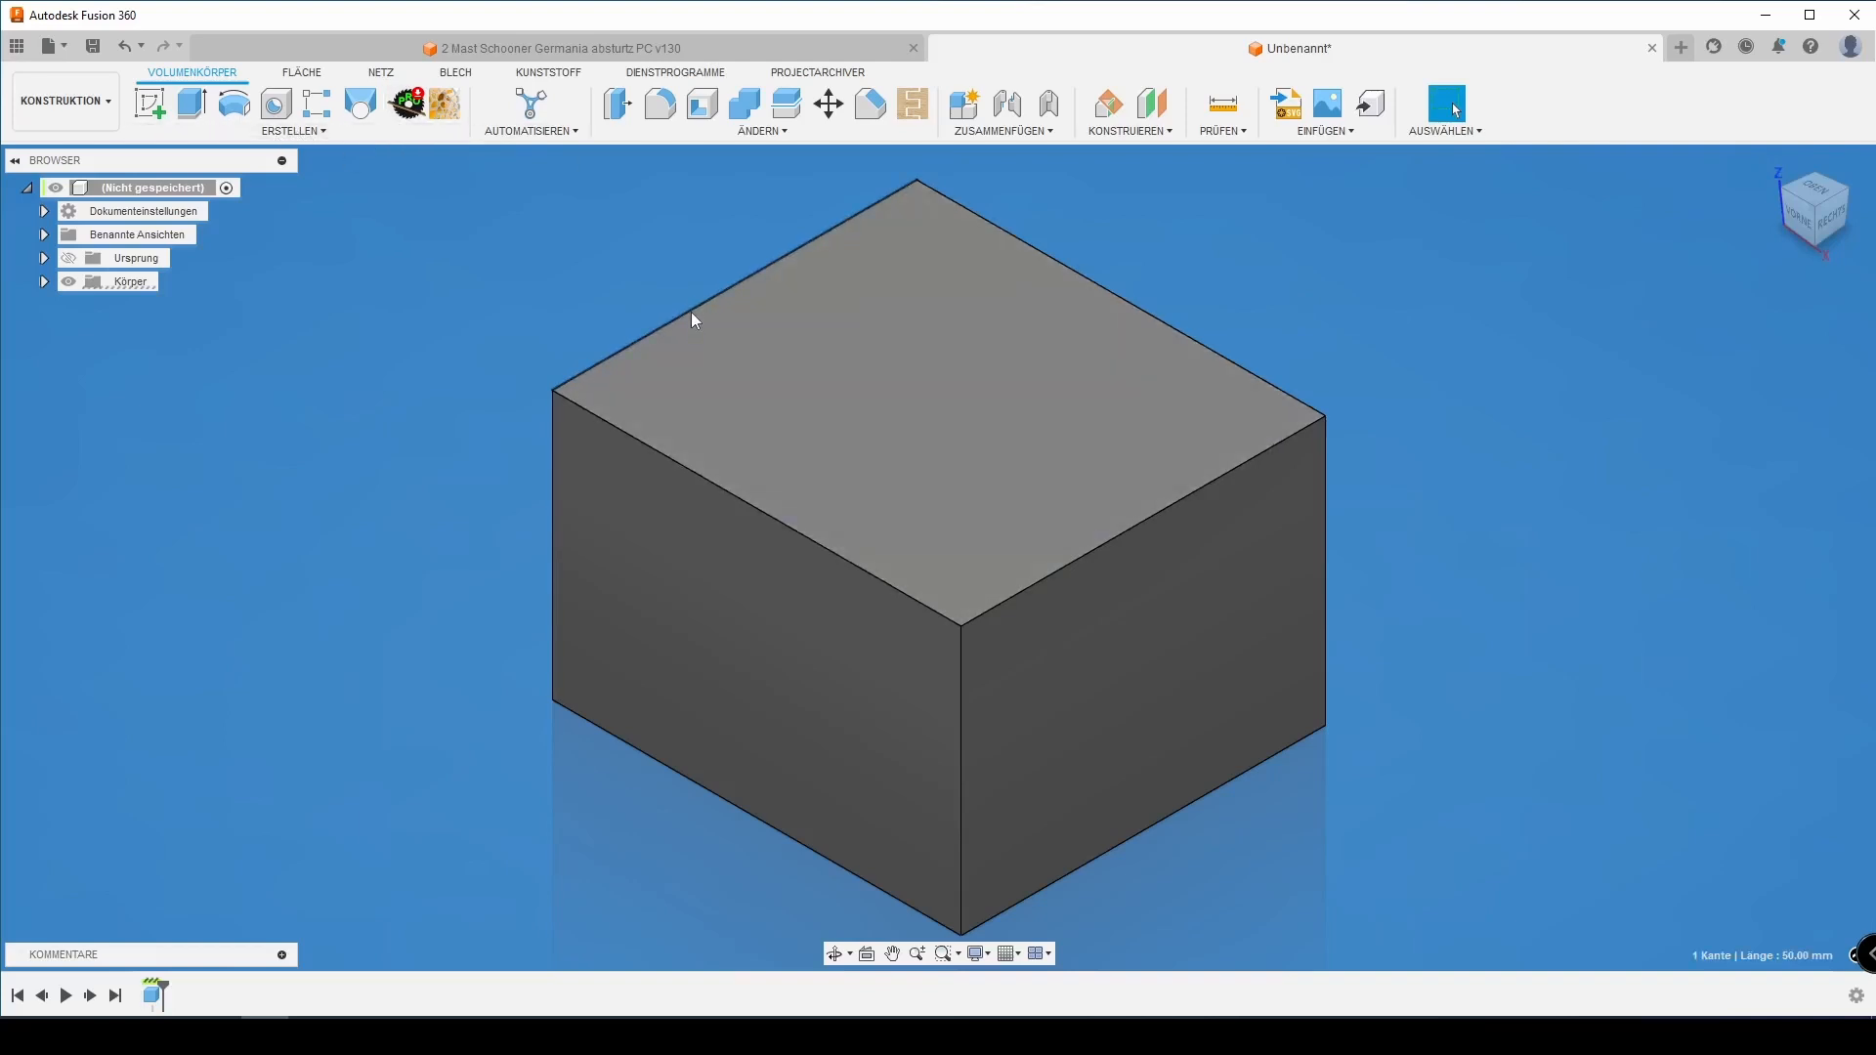
left_click(1071, 267, "ctrl")
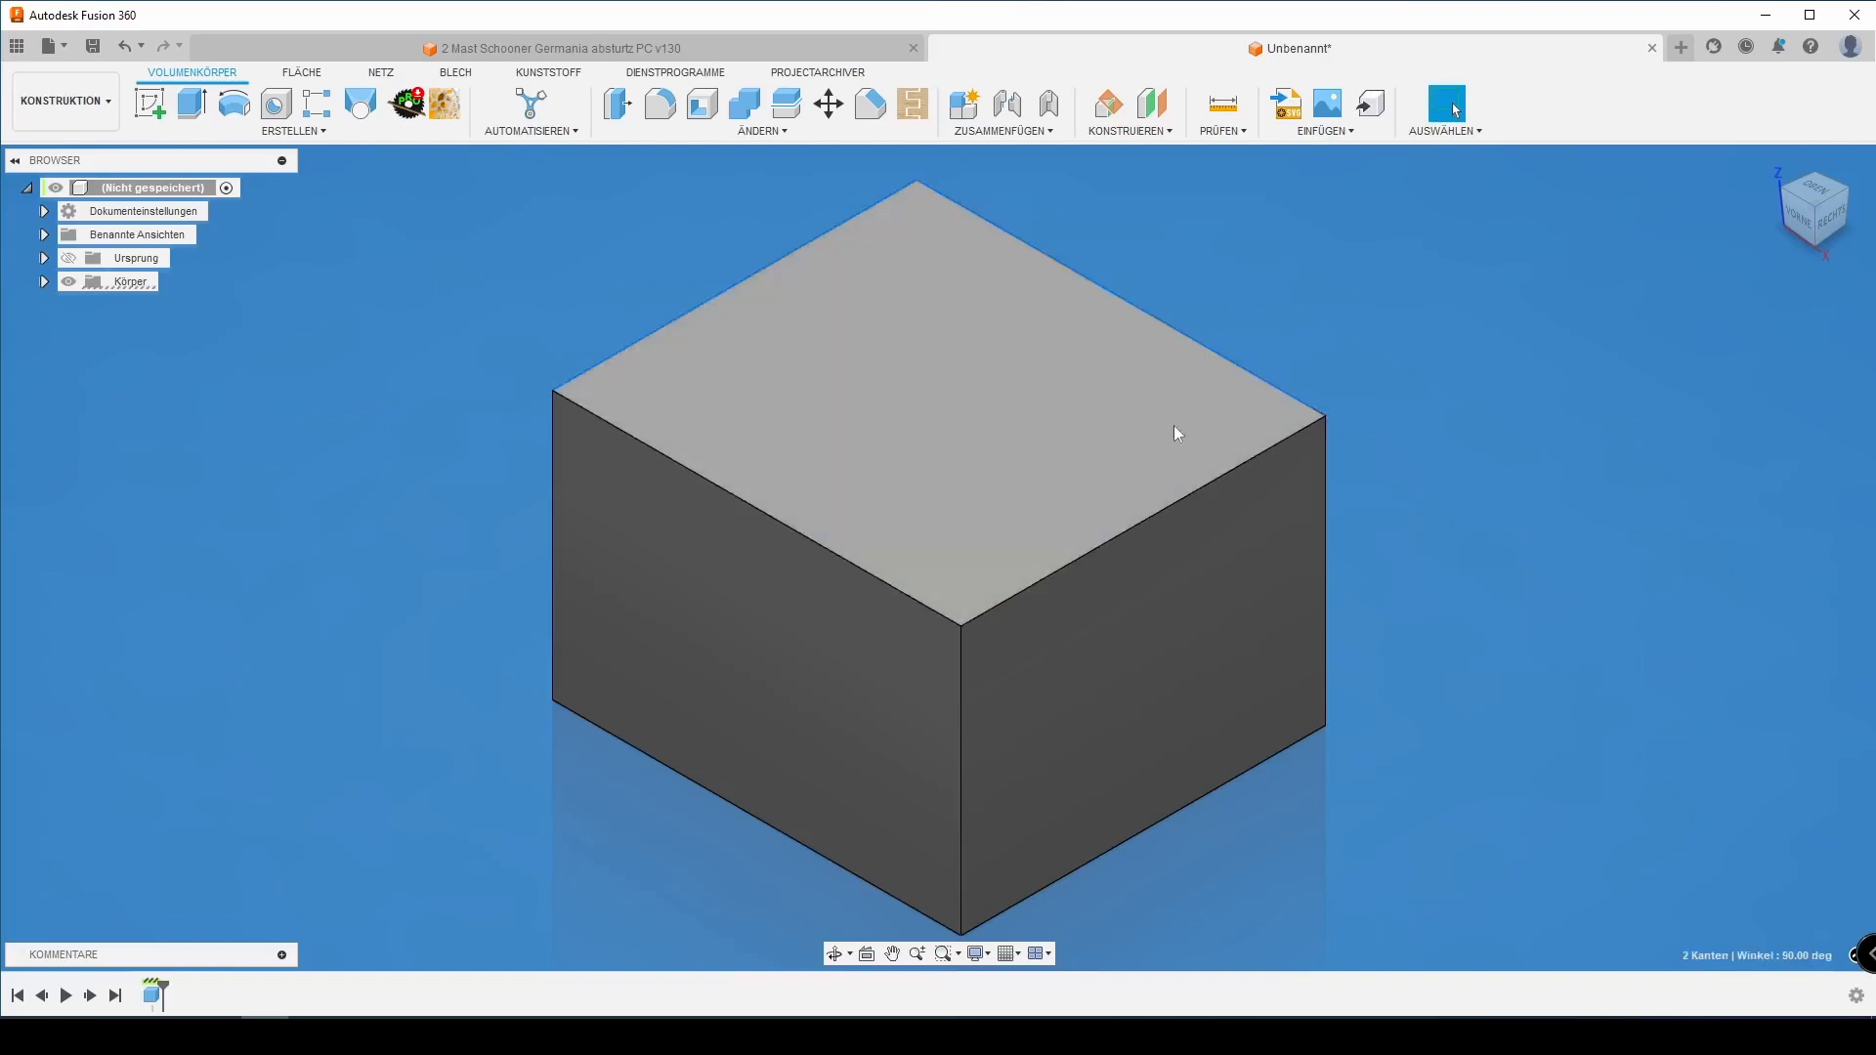
left_click(1163, 507, "ctrl")
left_click(864, 570, "ctrl")
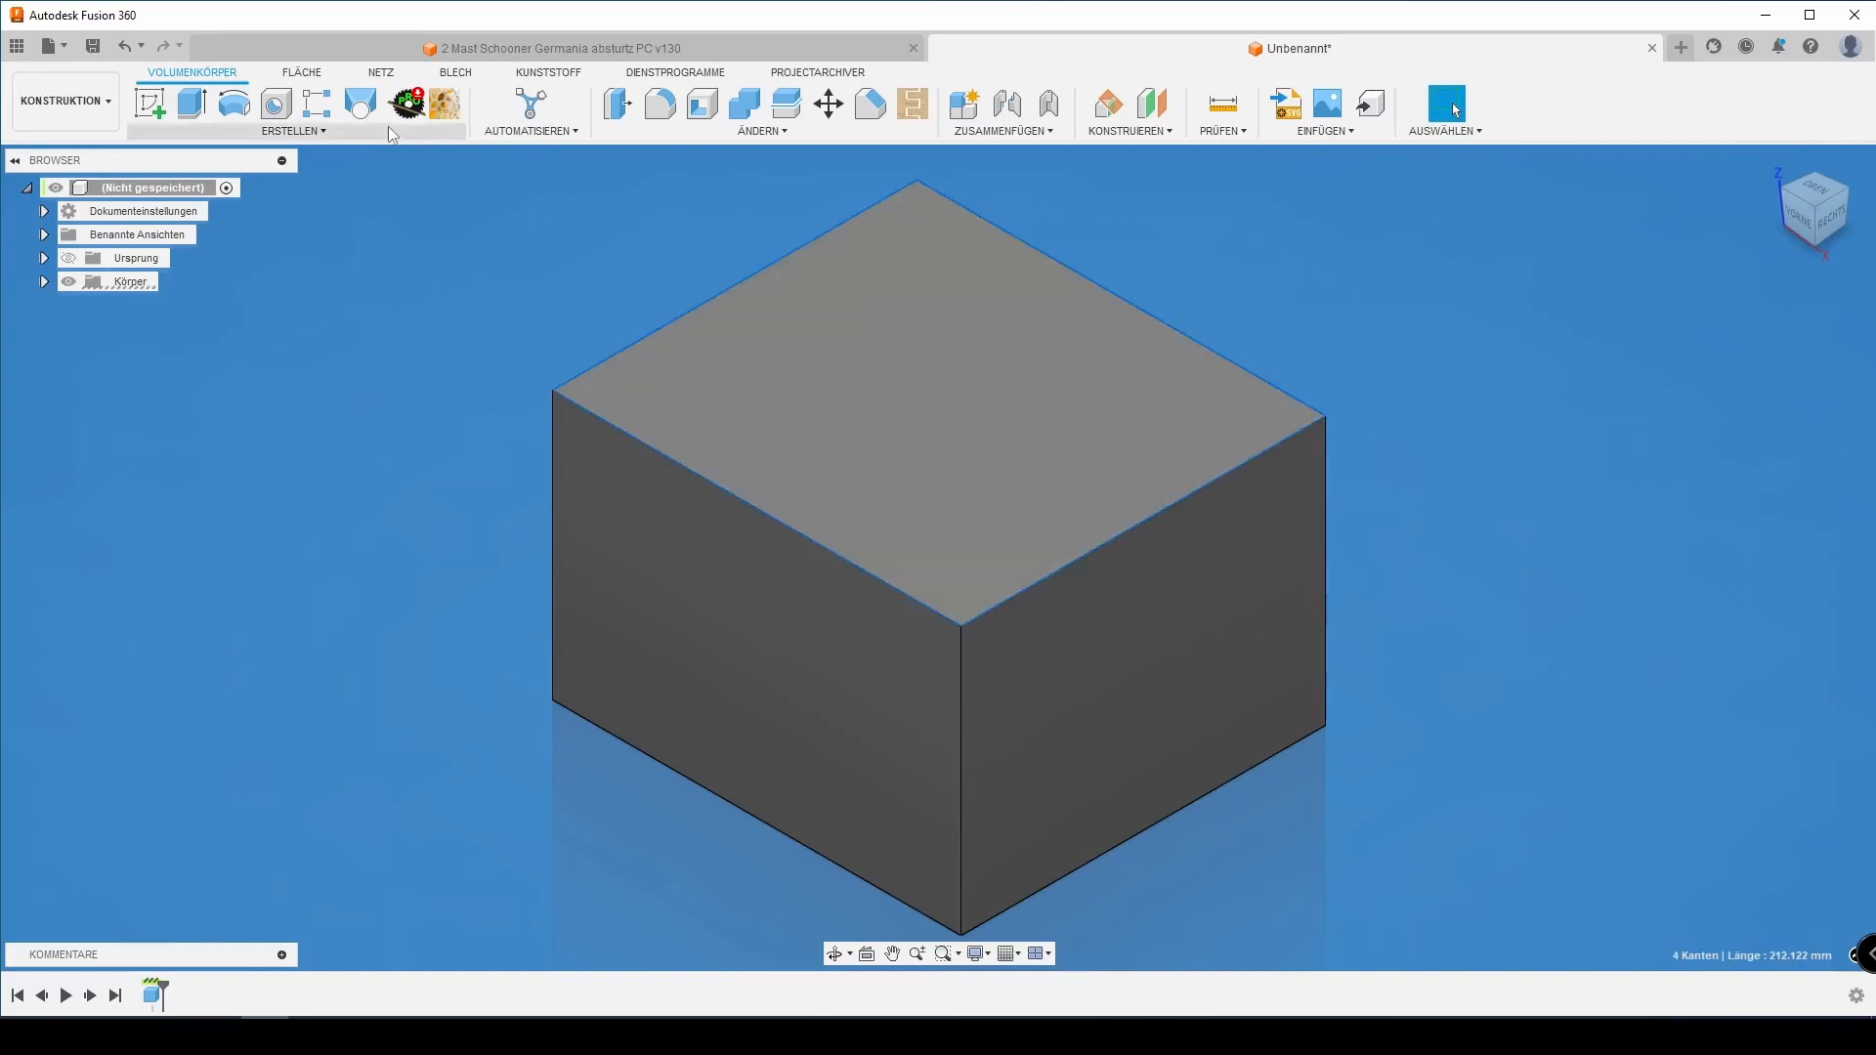
left_click(356, 129)
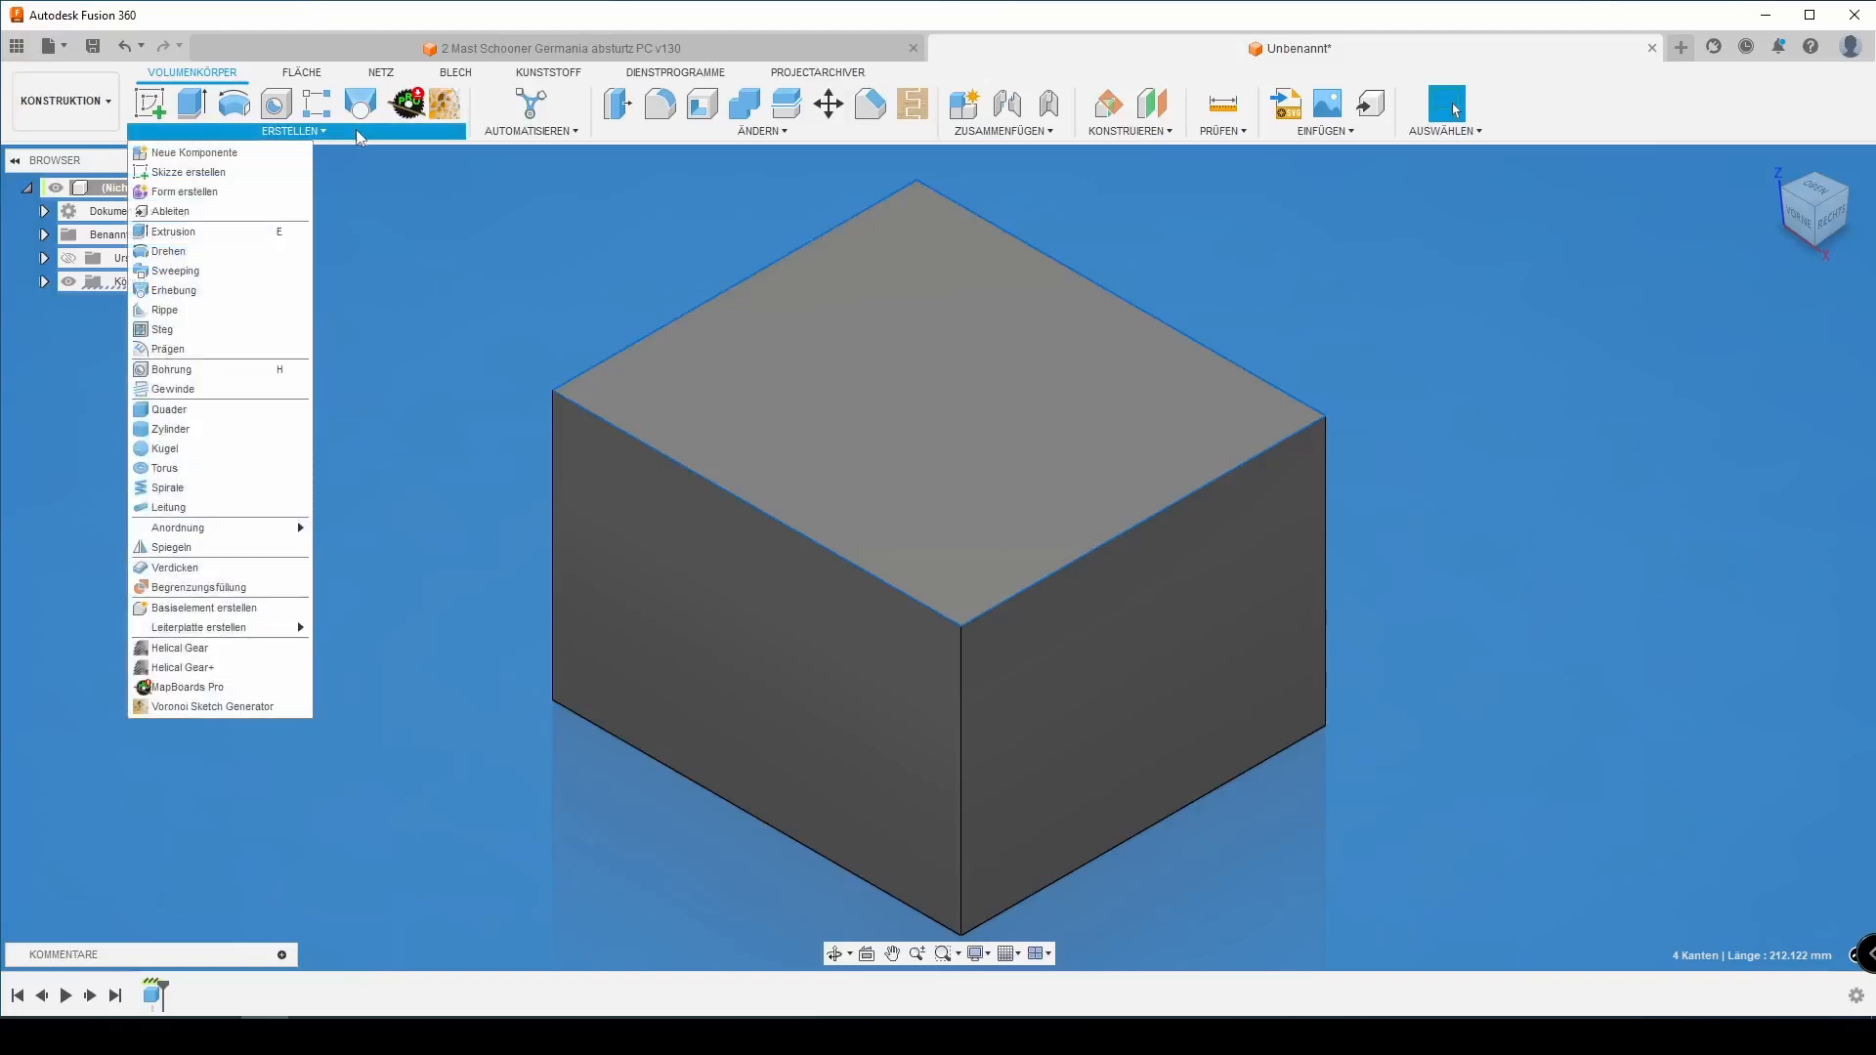
left_click(208, 508)
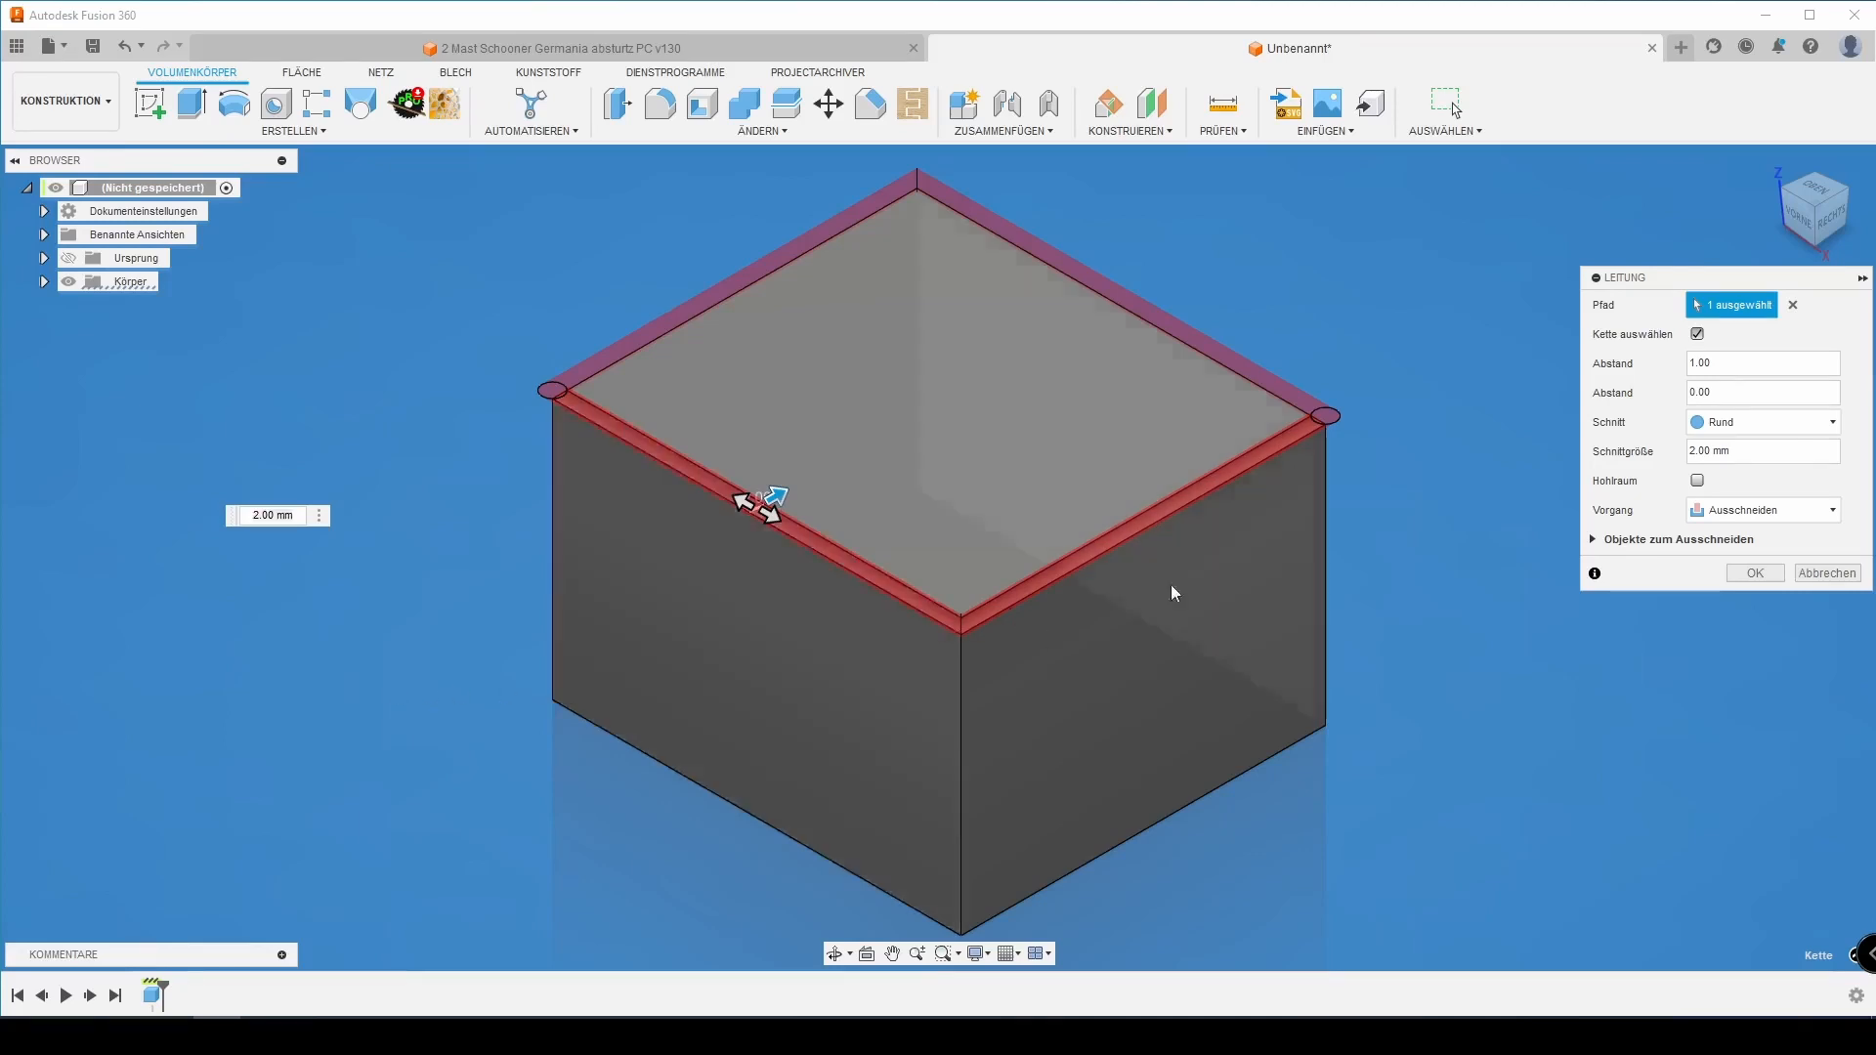
Give the pipe a round section of 5 mm, join it to the box and finish the feature.
left_click(1717, 428)
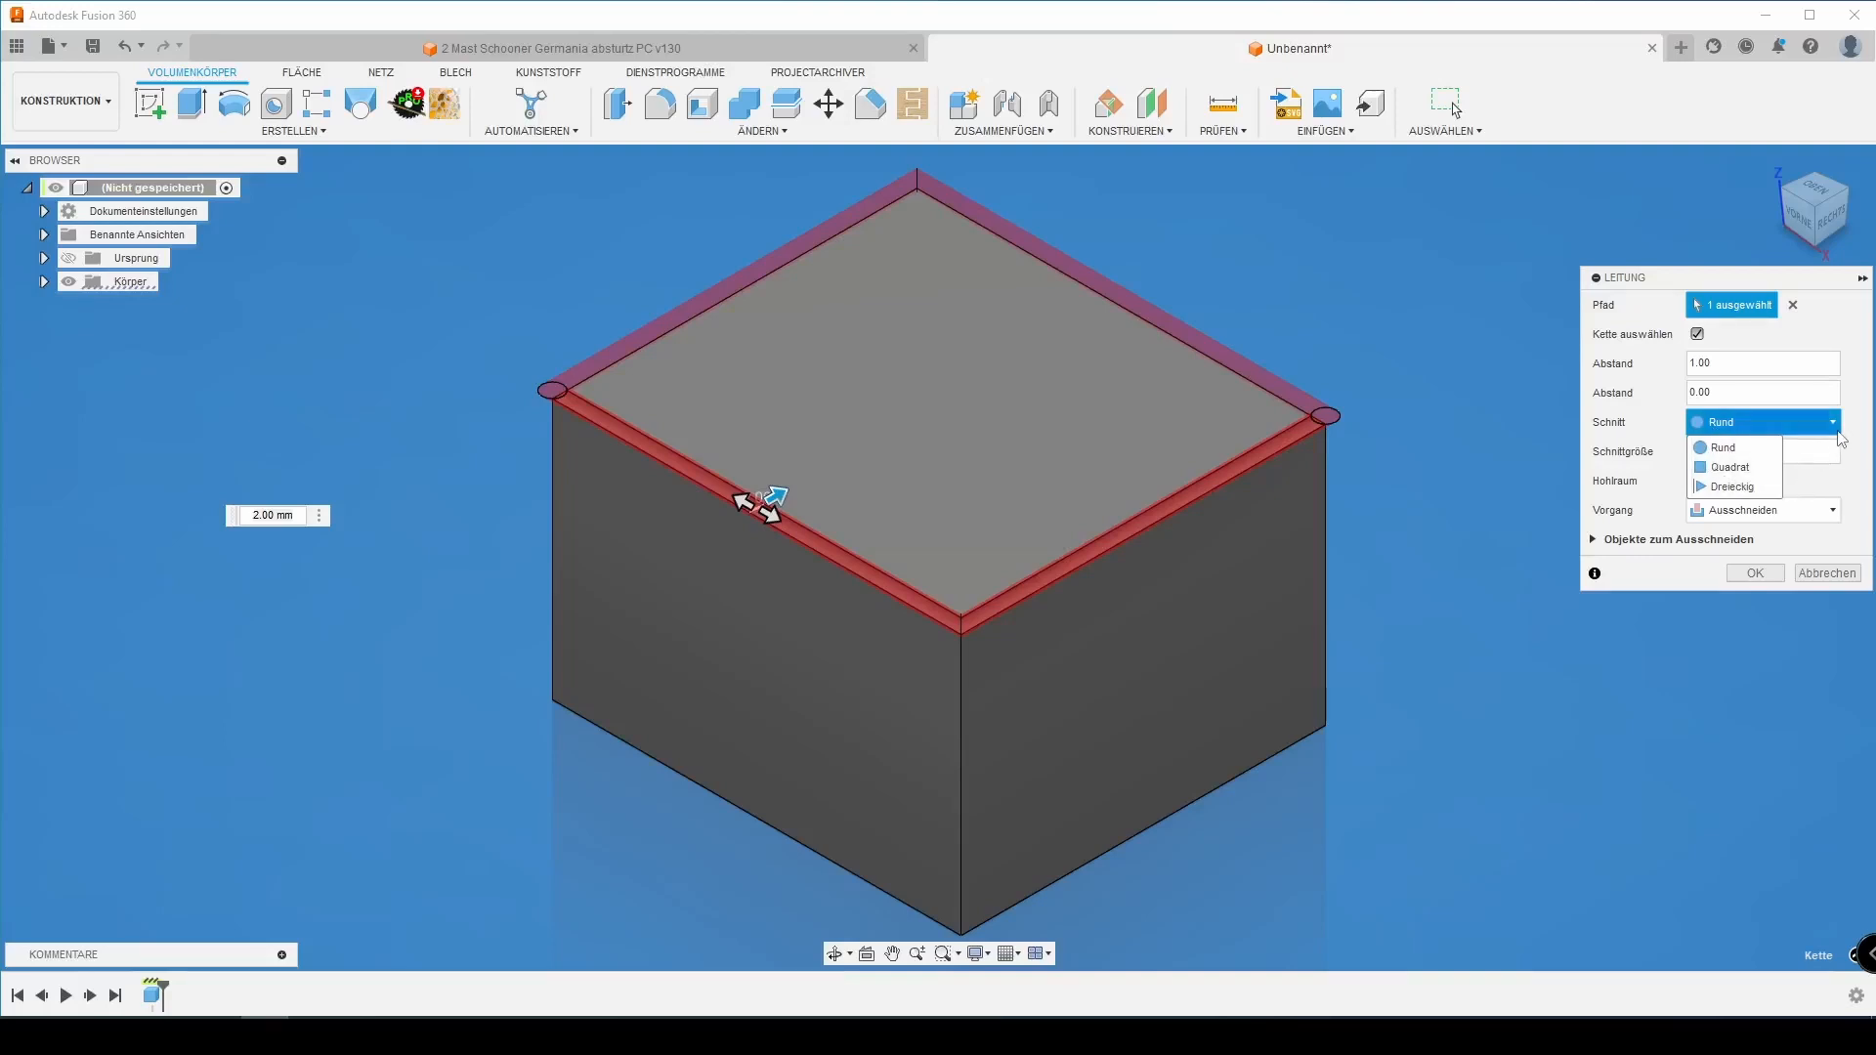
left_click(1746, 449)
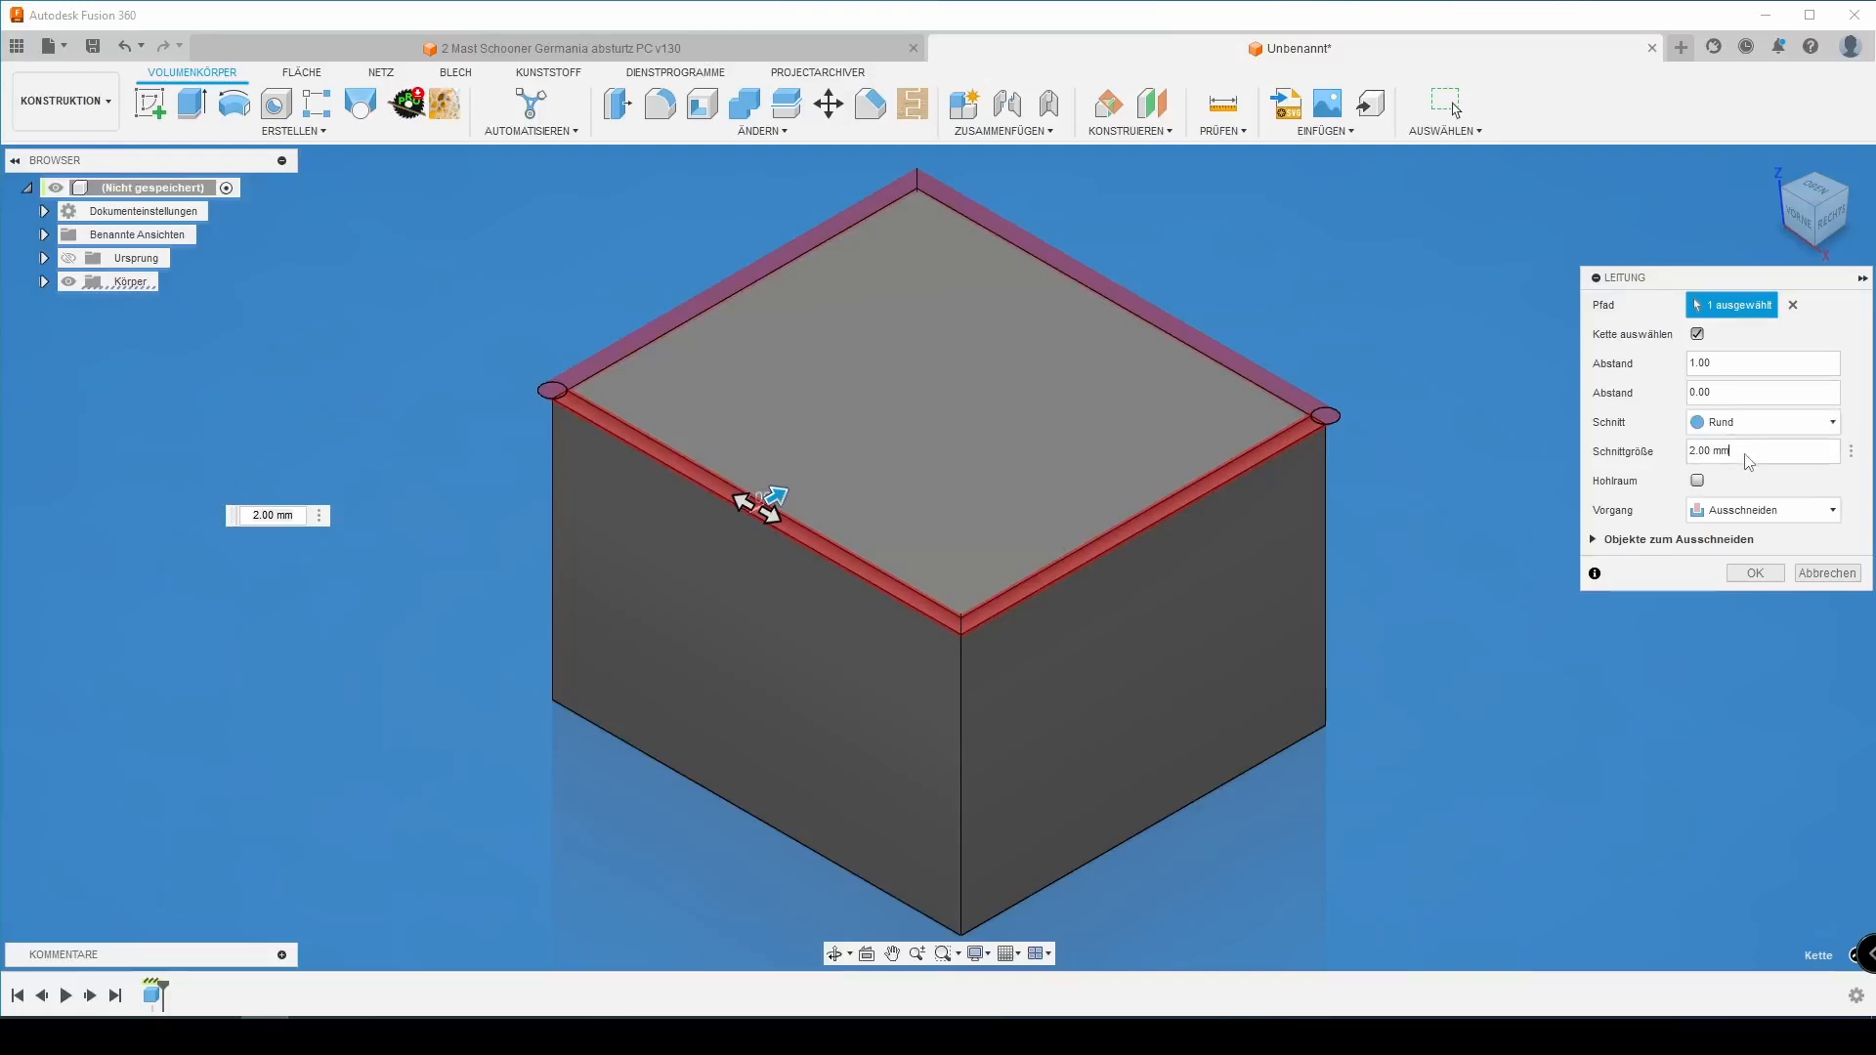
left_click(1748, 456)
type("5")
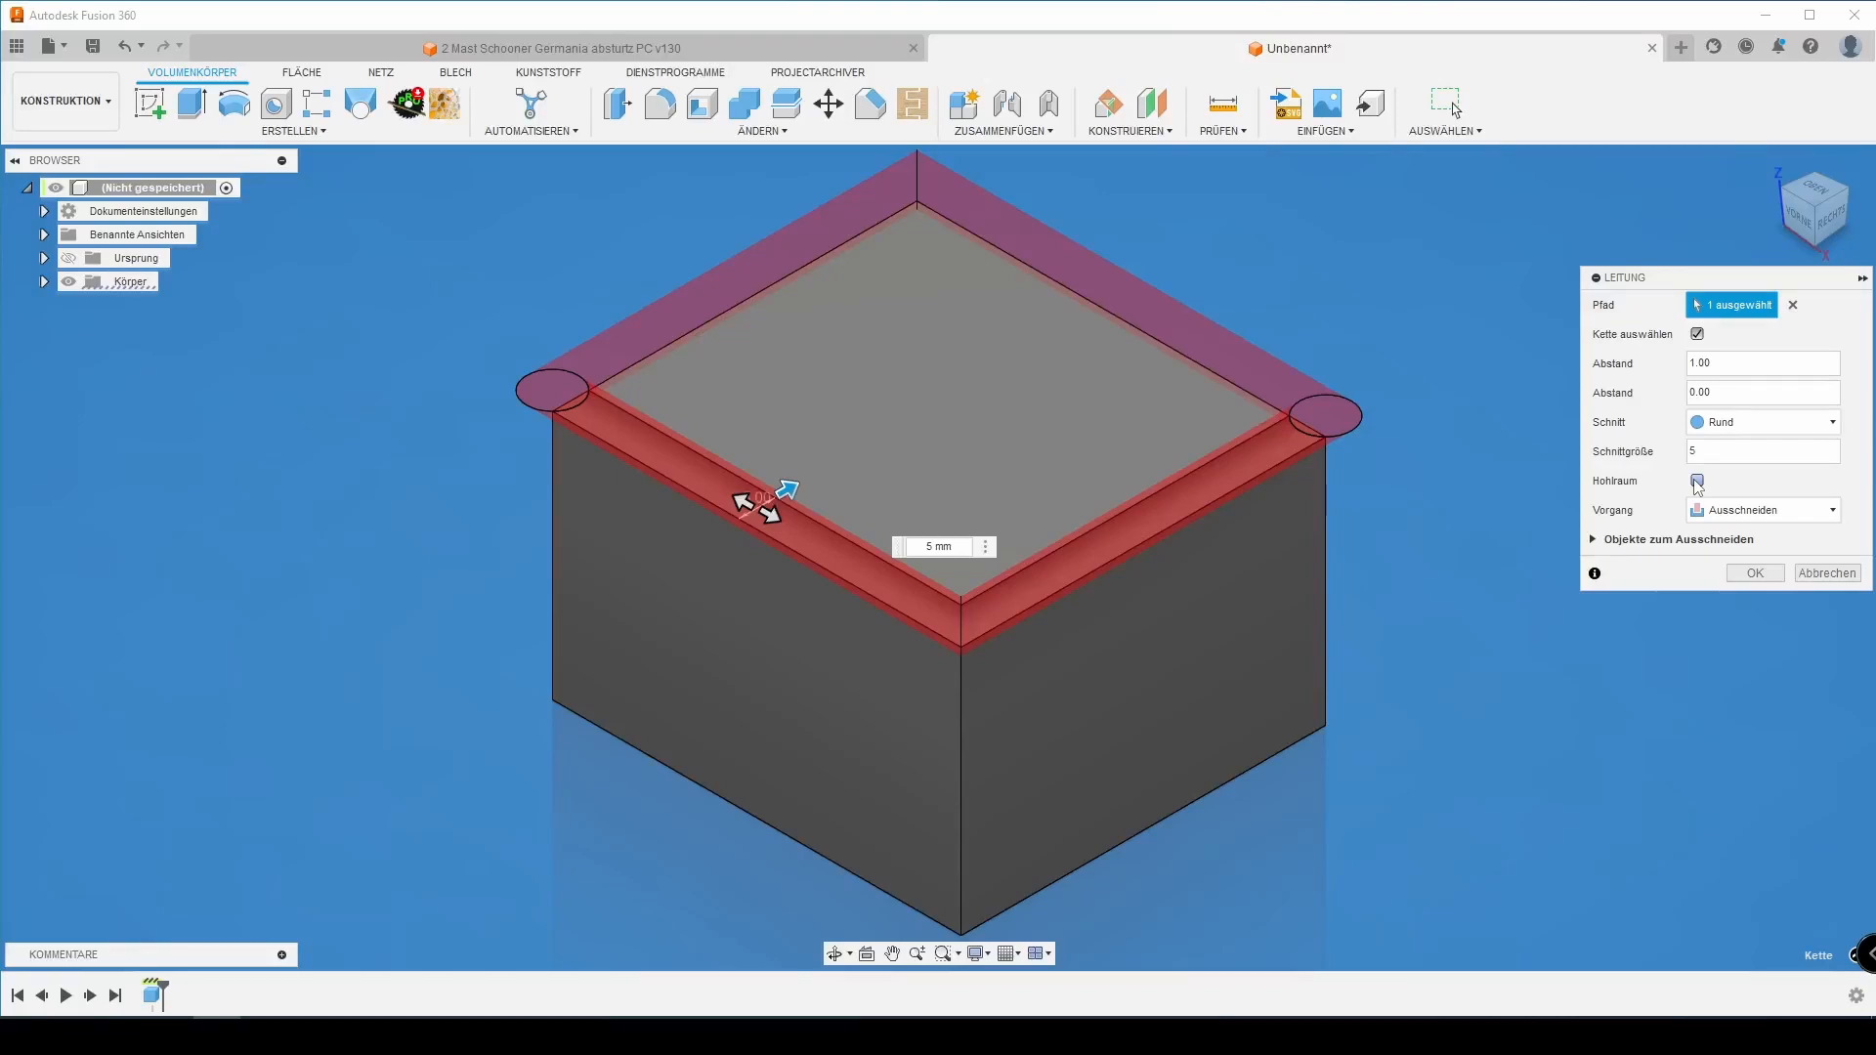
left_click(1706, 510)
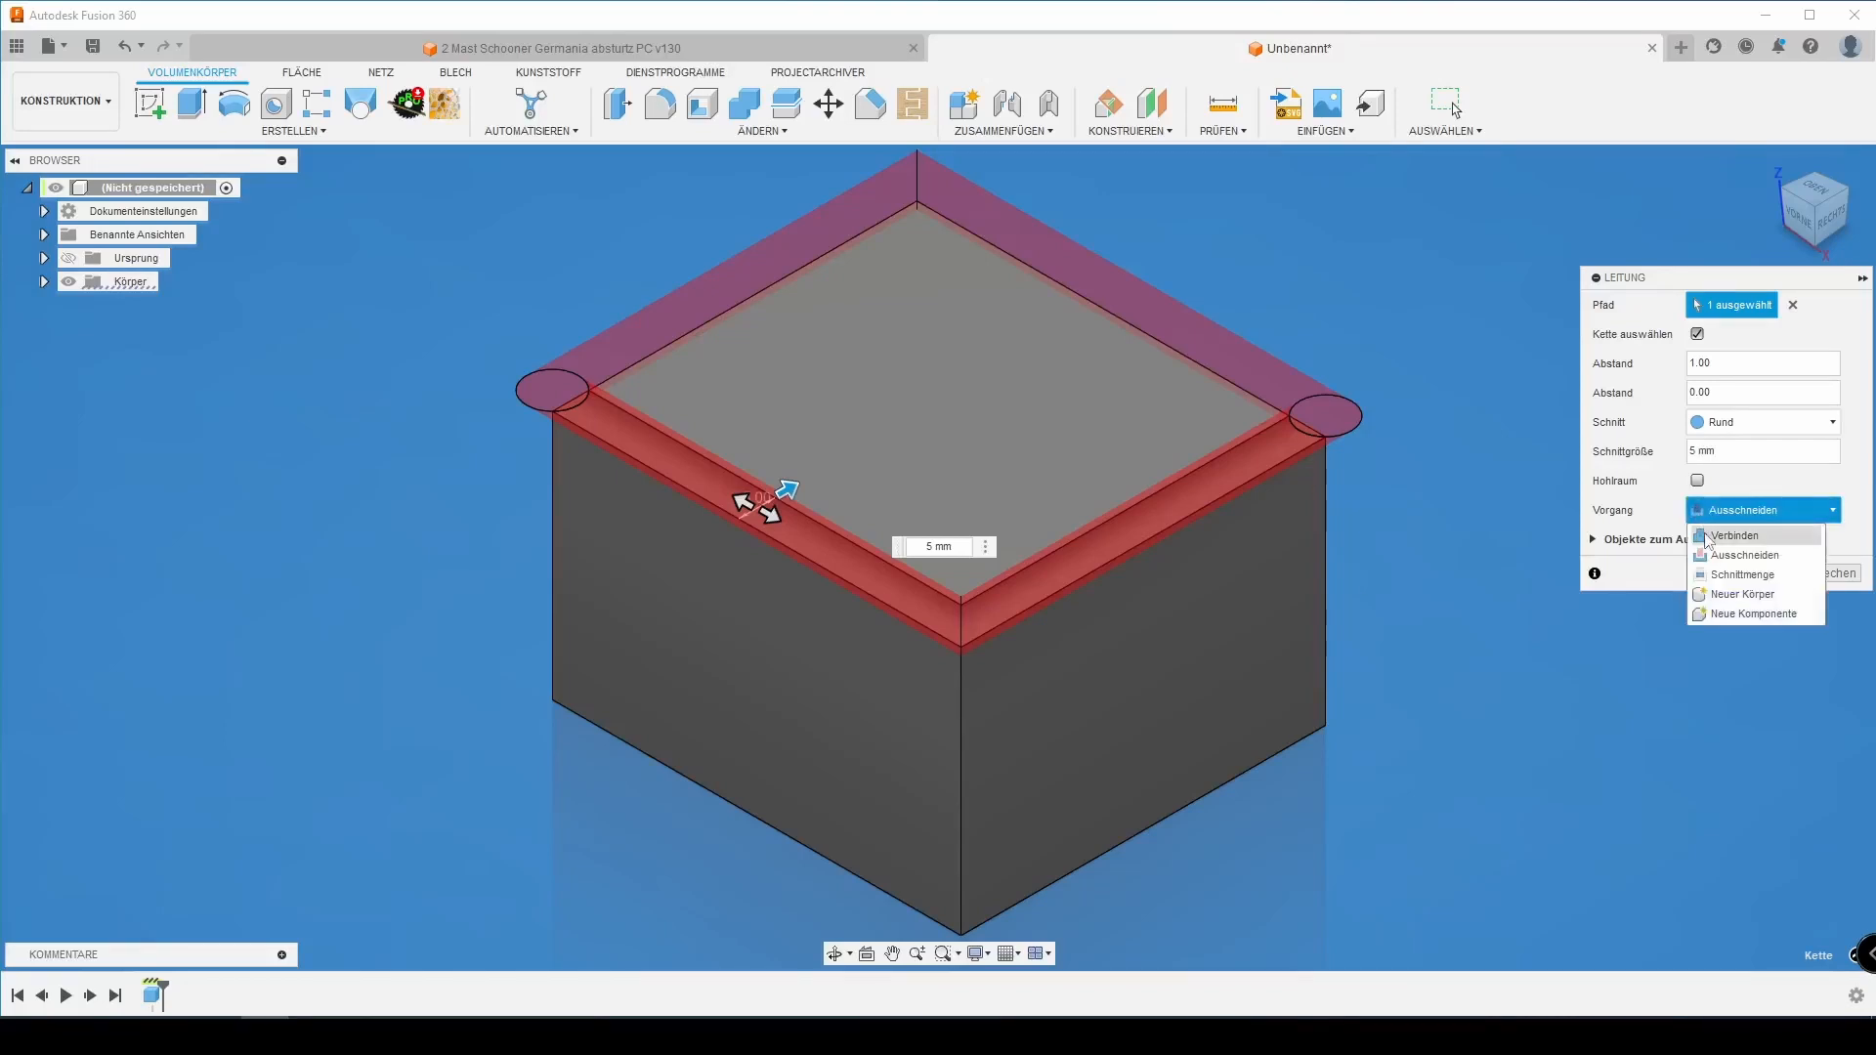
left_click(1735, 536)
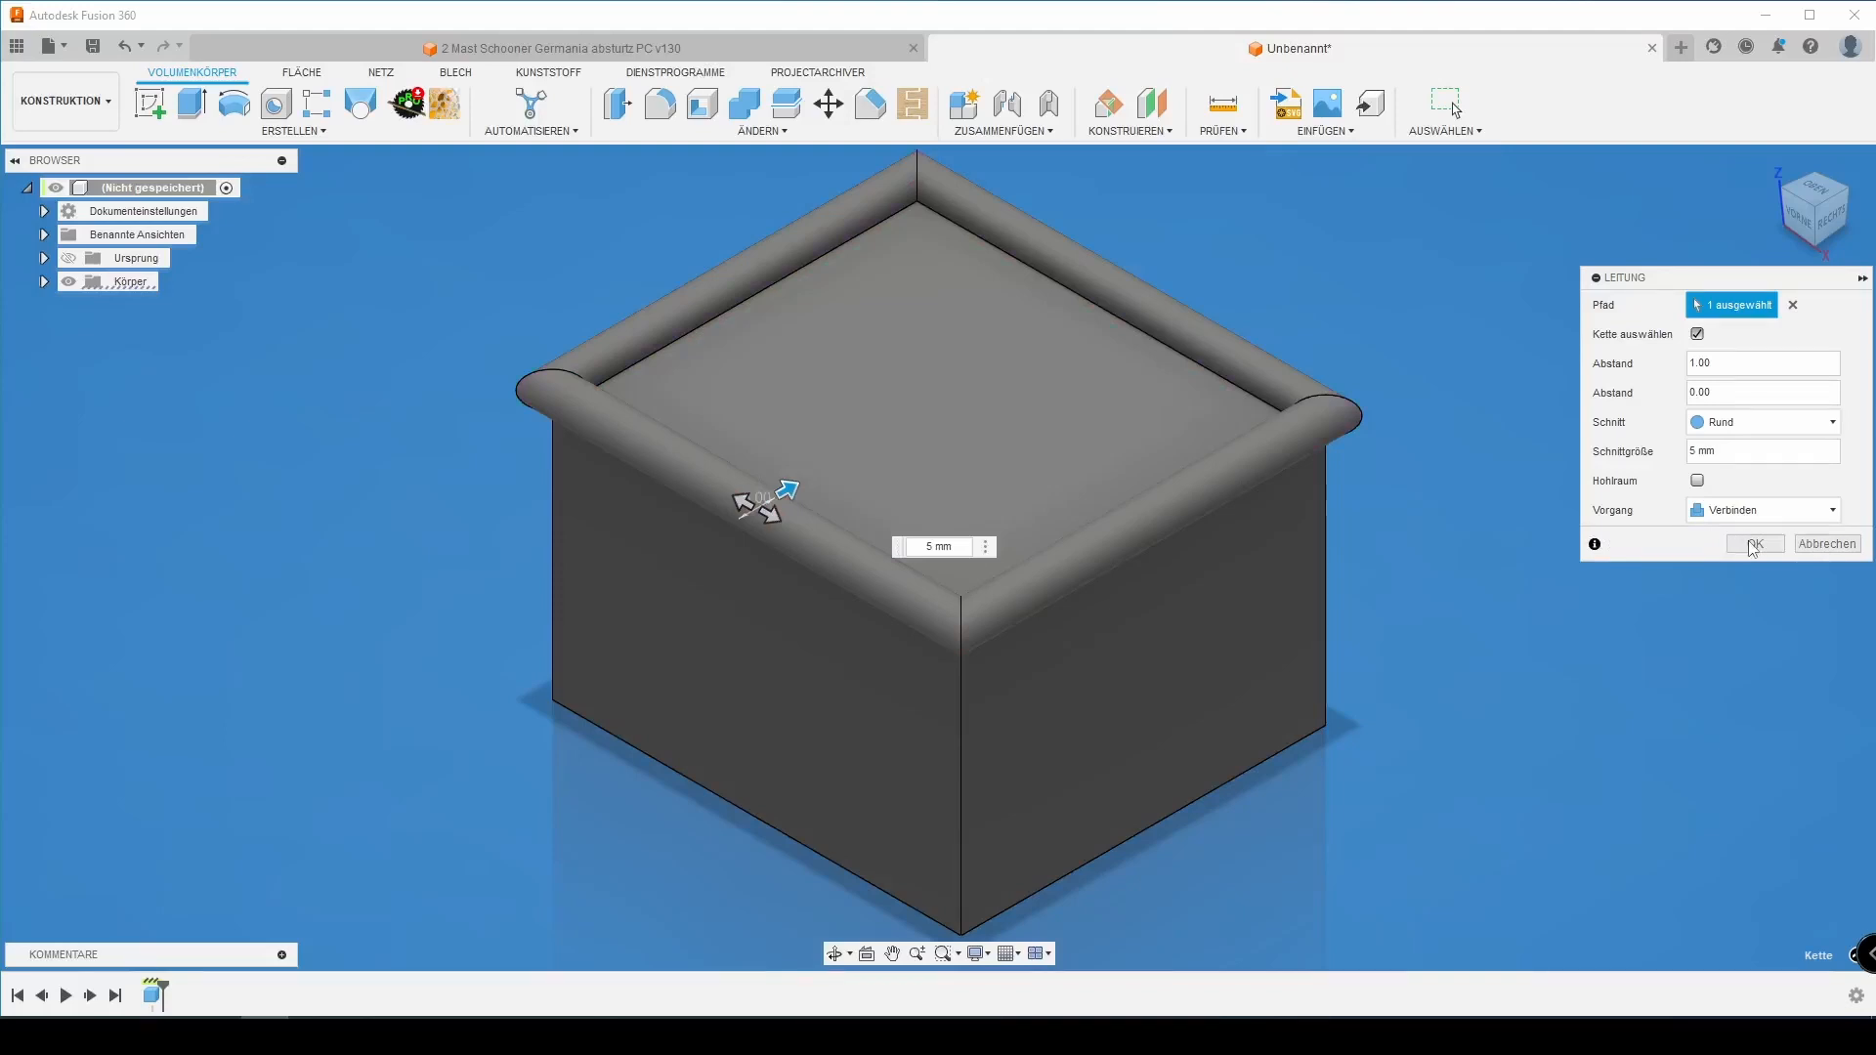
left_click(1755, 544)
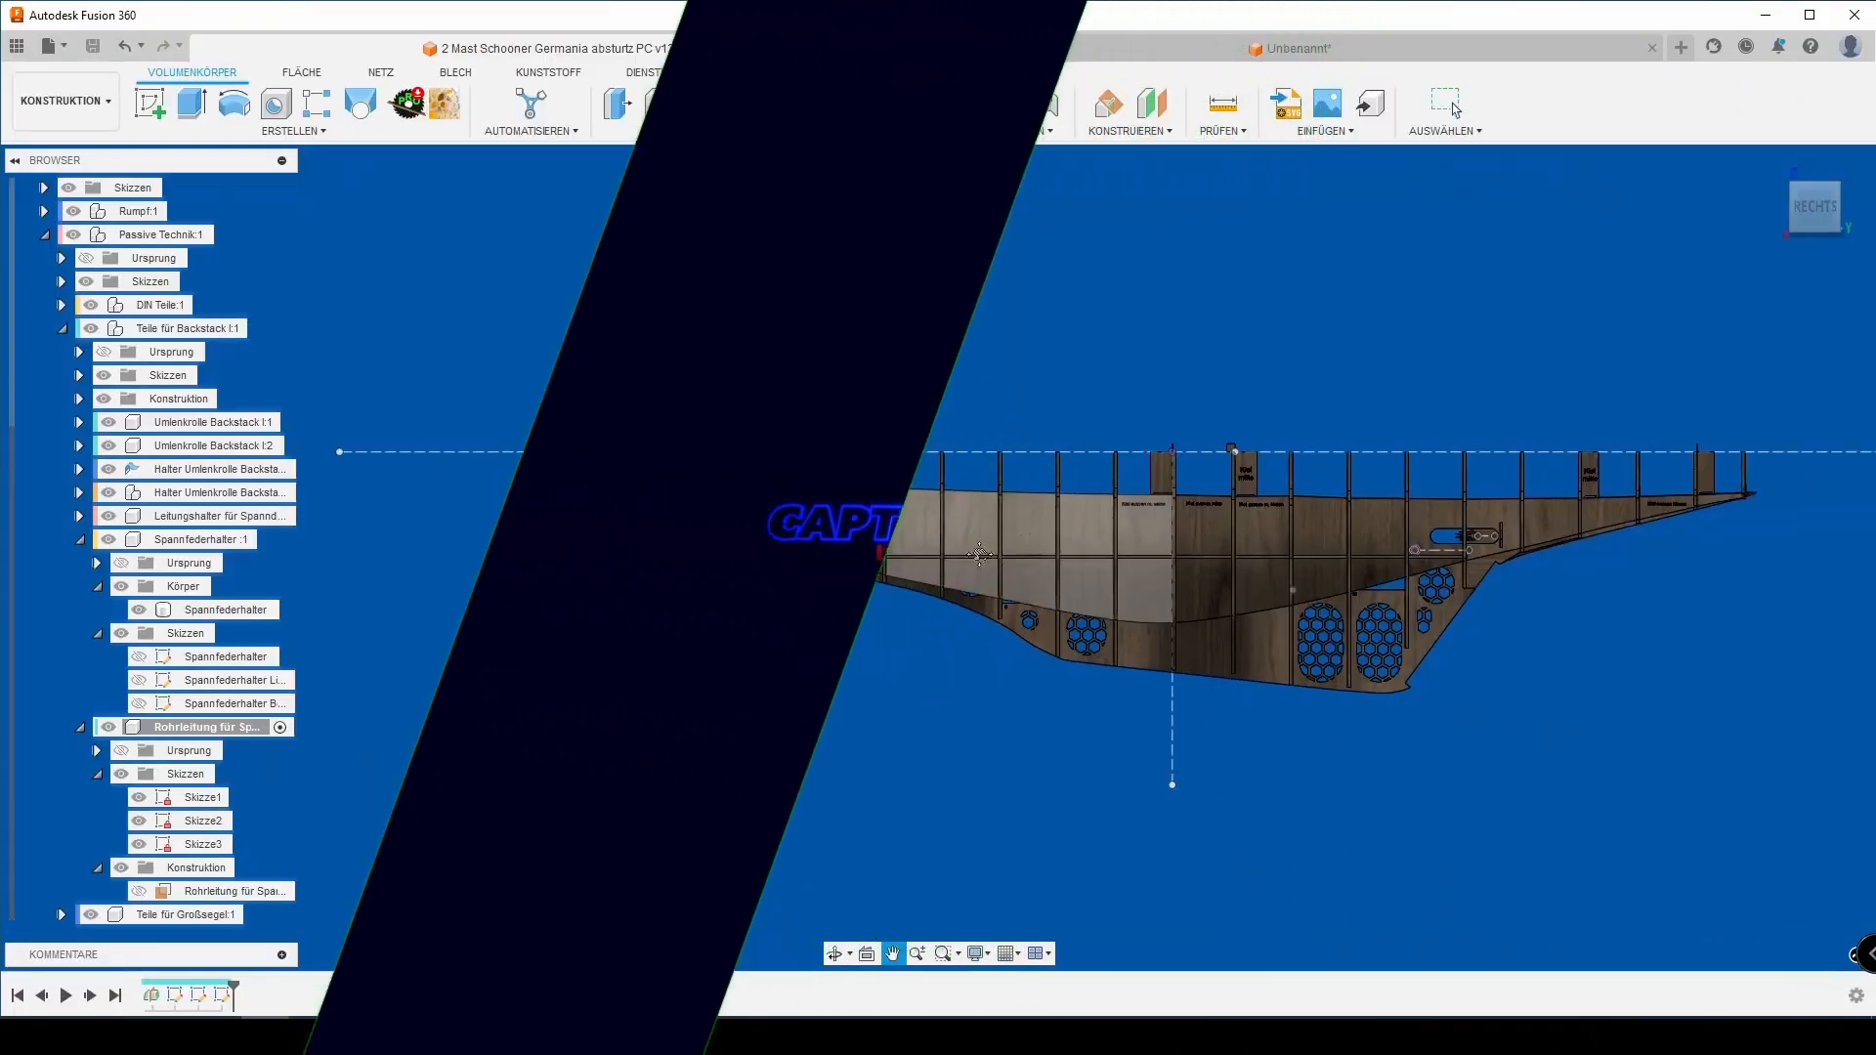
Start a sketch on the Rohrleitung construction plane of the schooner model with 3D sketching enabled.
scroll(995, 653, "up", 10)
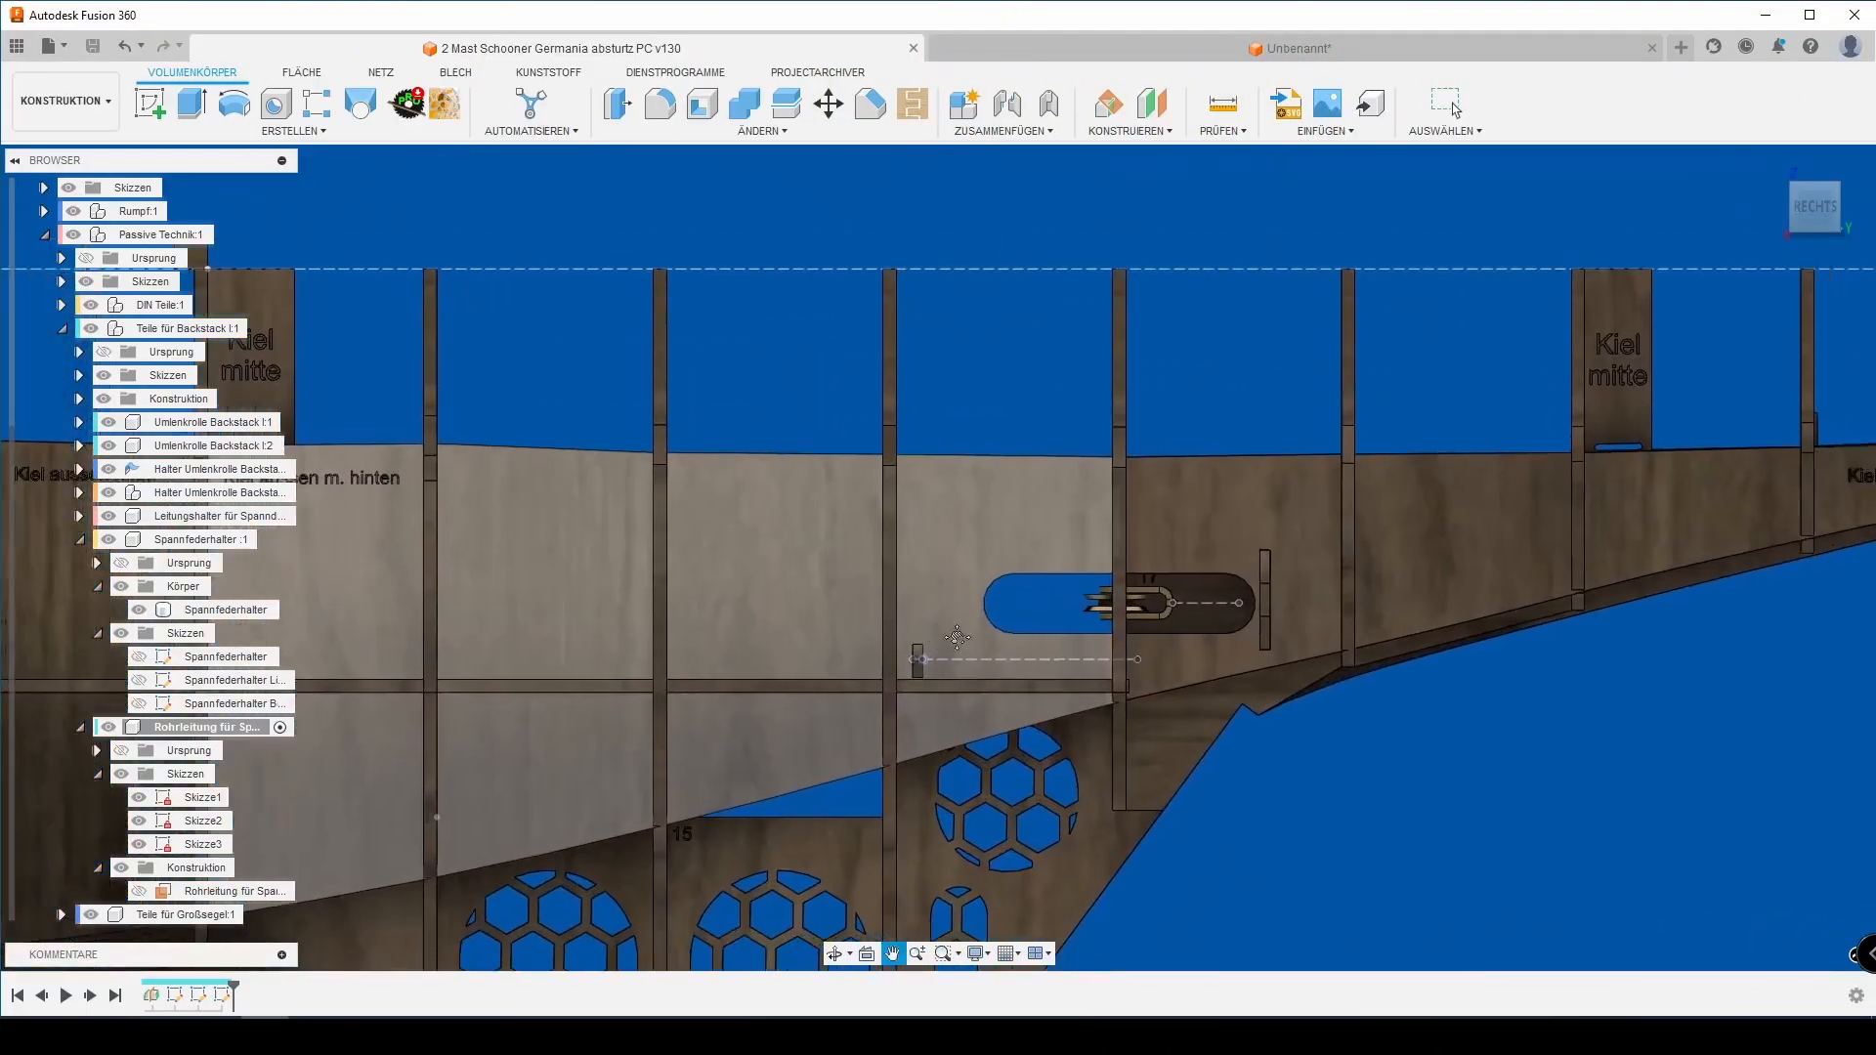
scroll(993, 634, "up", 4)
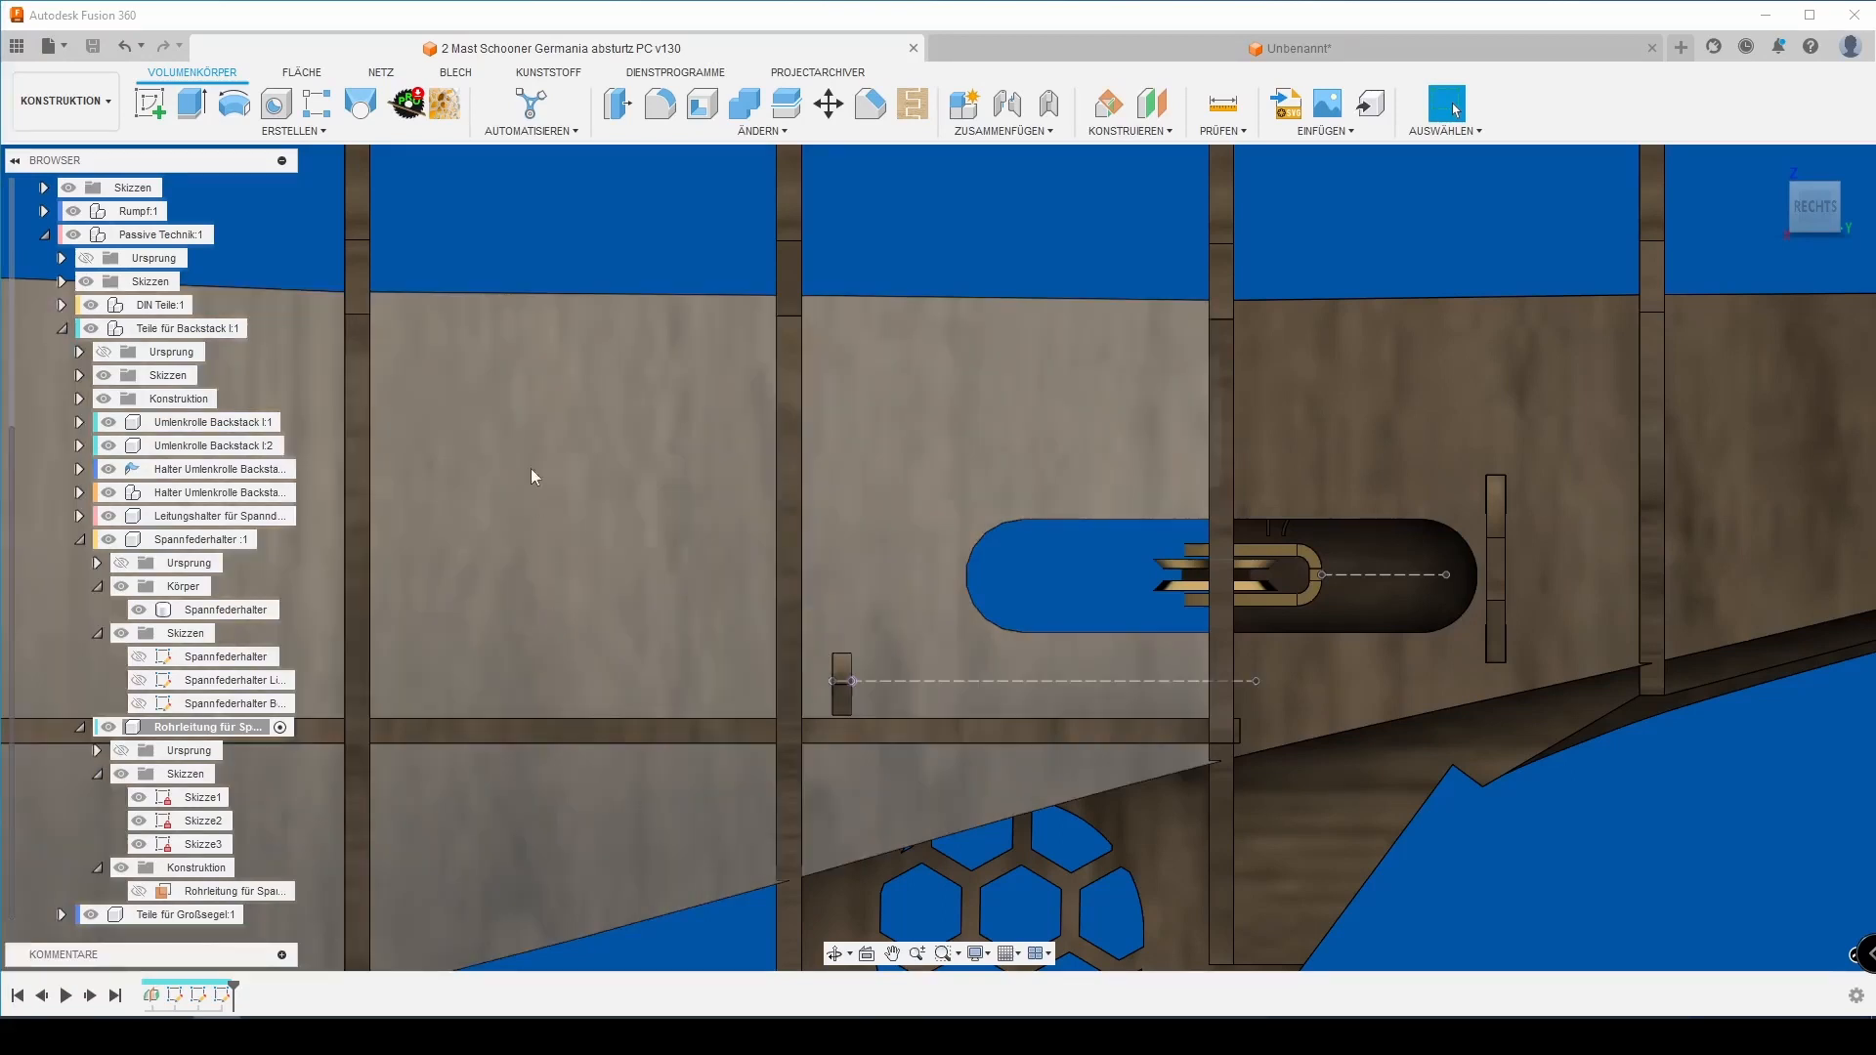
left_click(149, 103)
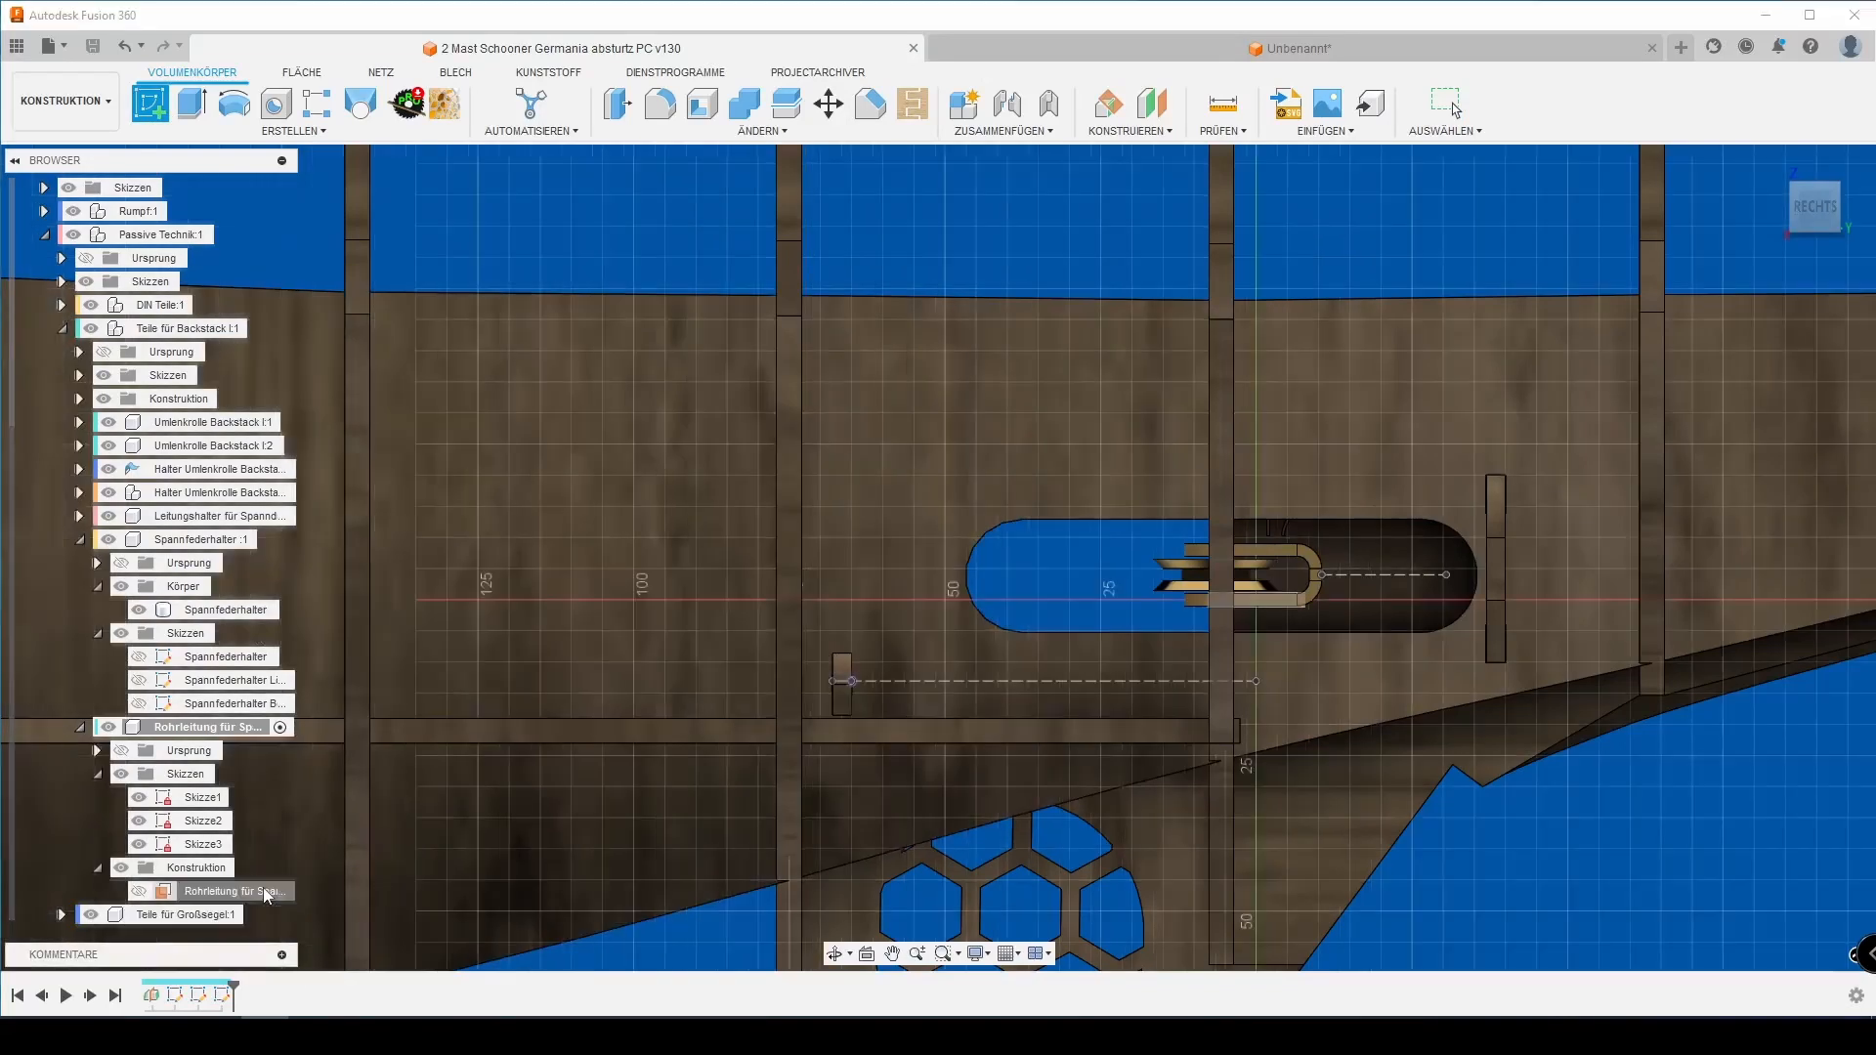
left_click(262, 889)
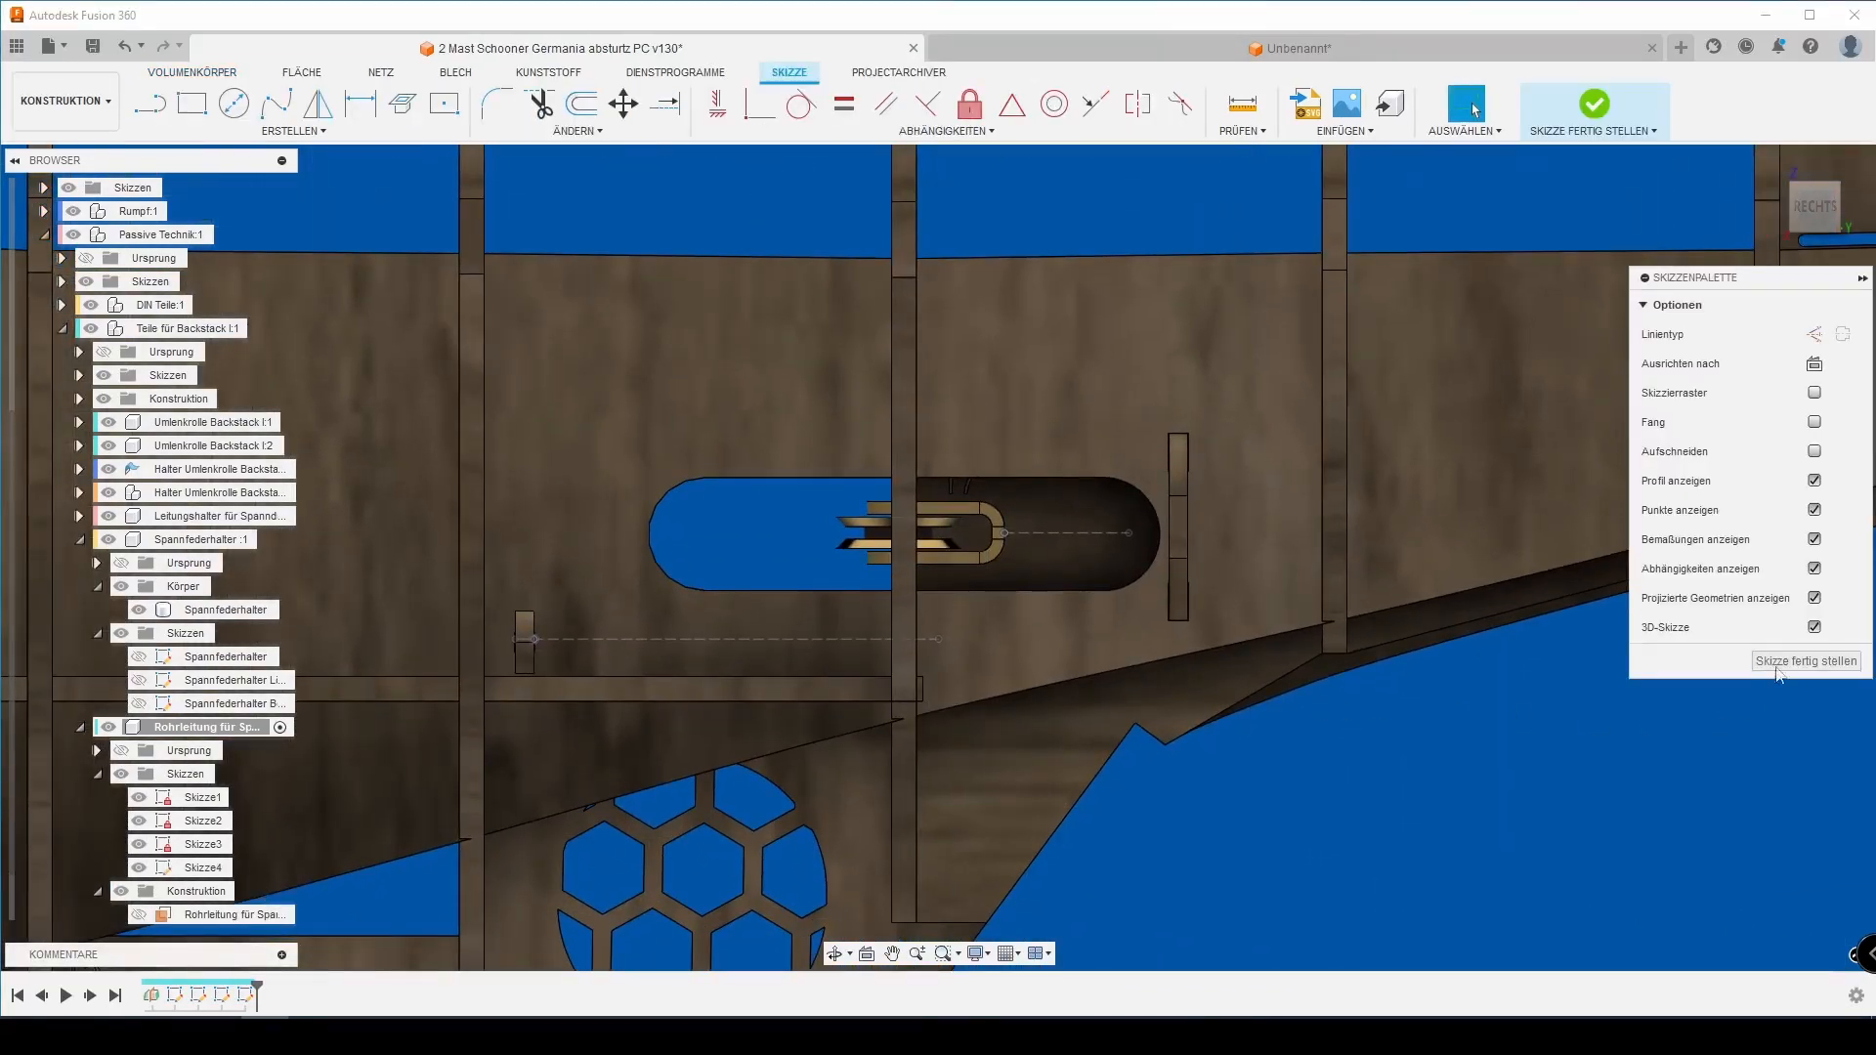
left_click(1814, 627)
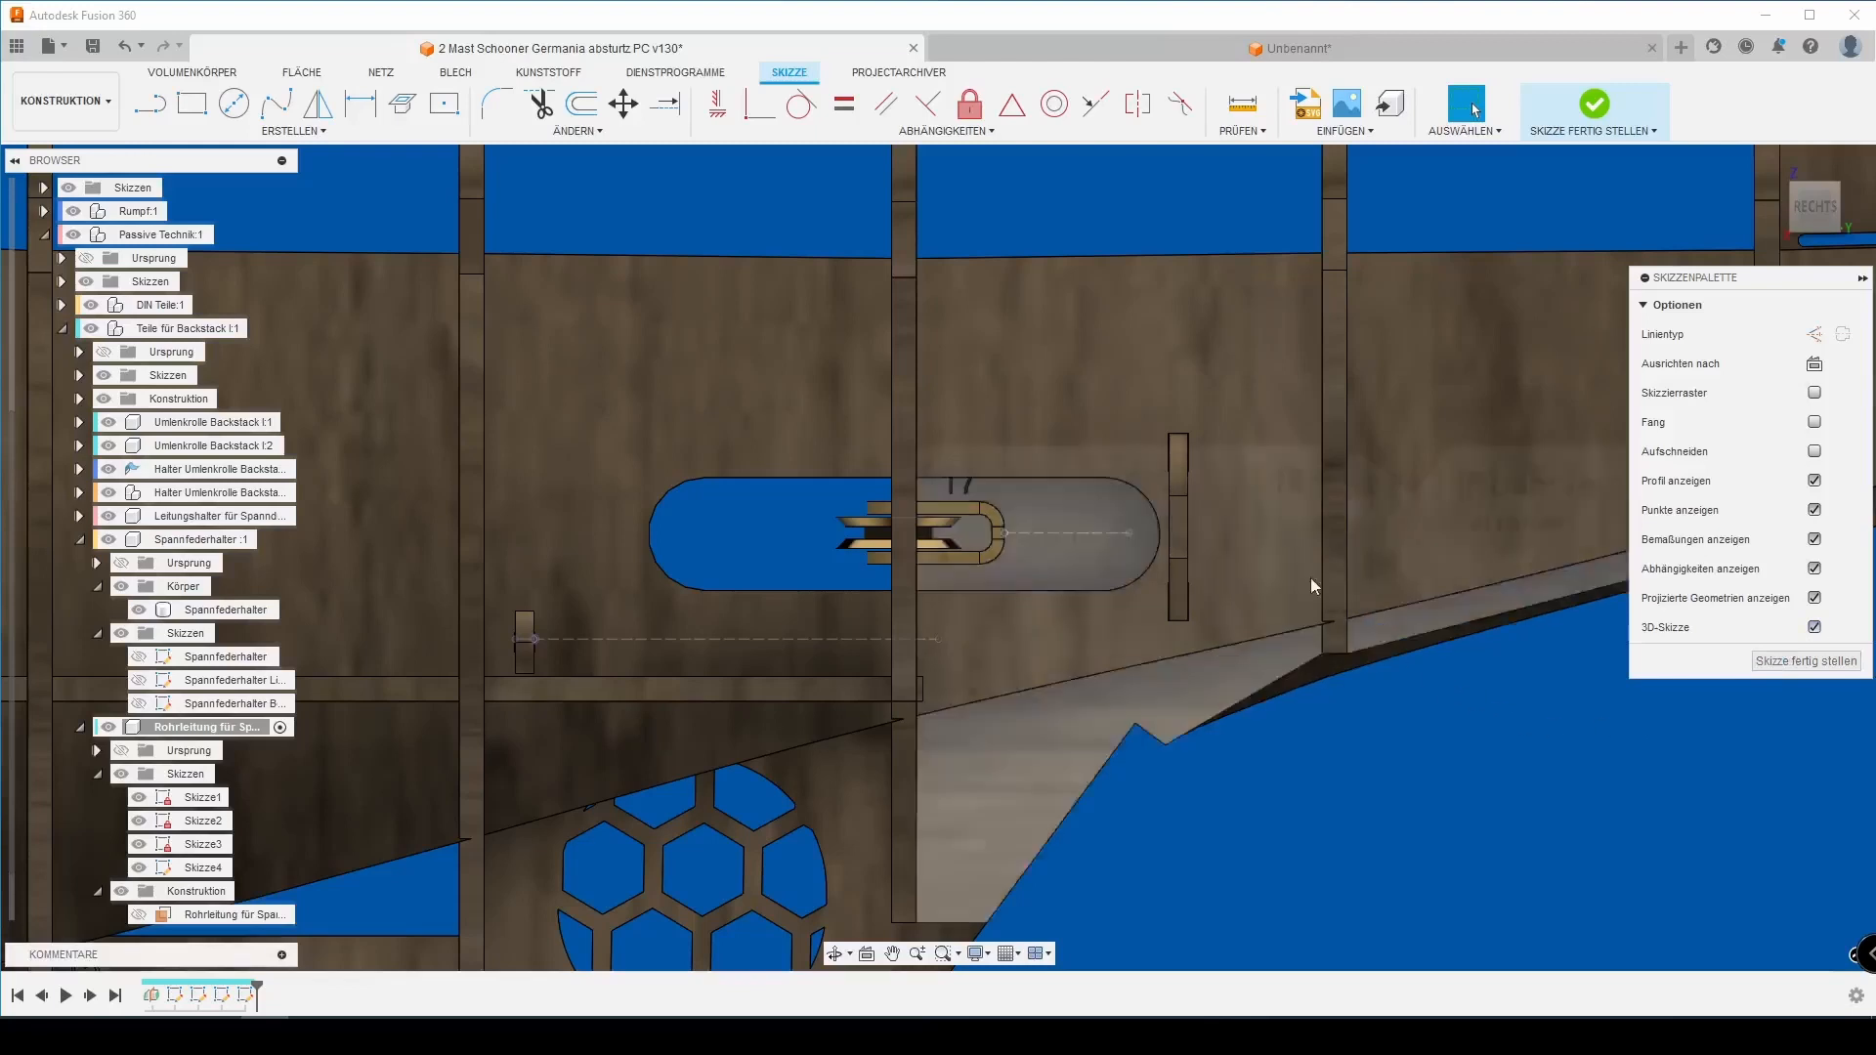
Draw three connected lines from the upper guide line's end: about 22 mm horizontally, downward, then about 52 mm to the lower guide line's end.
left_click(149, 103)
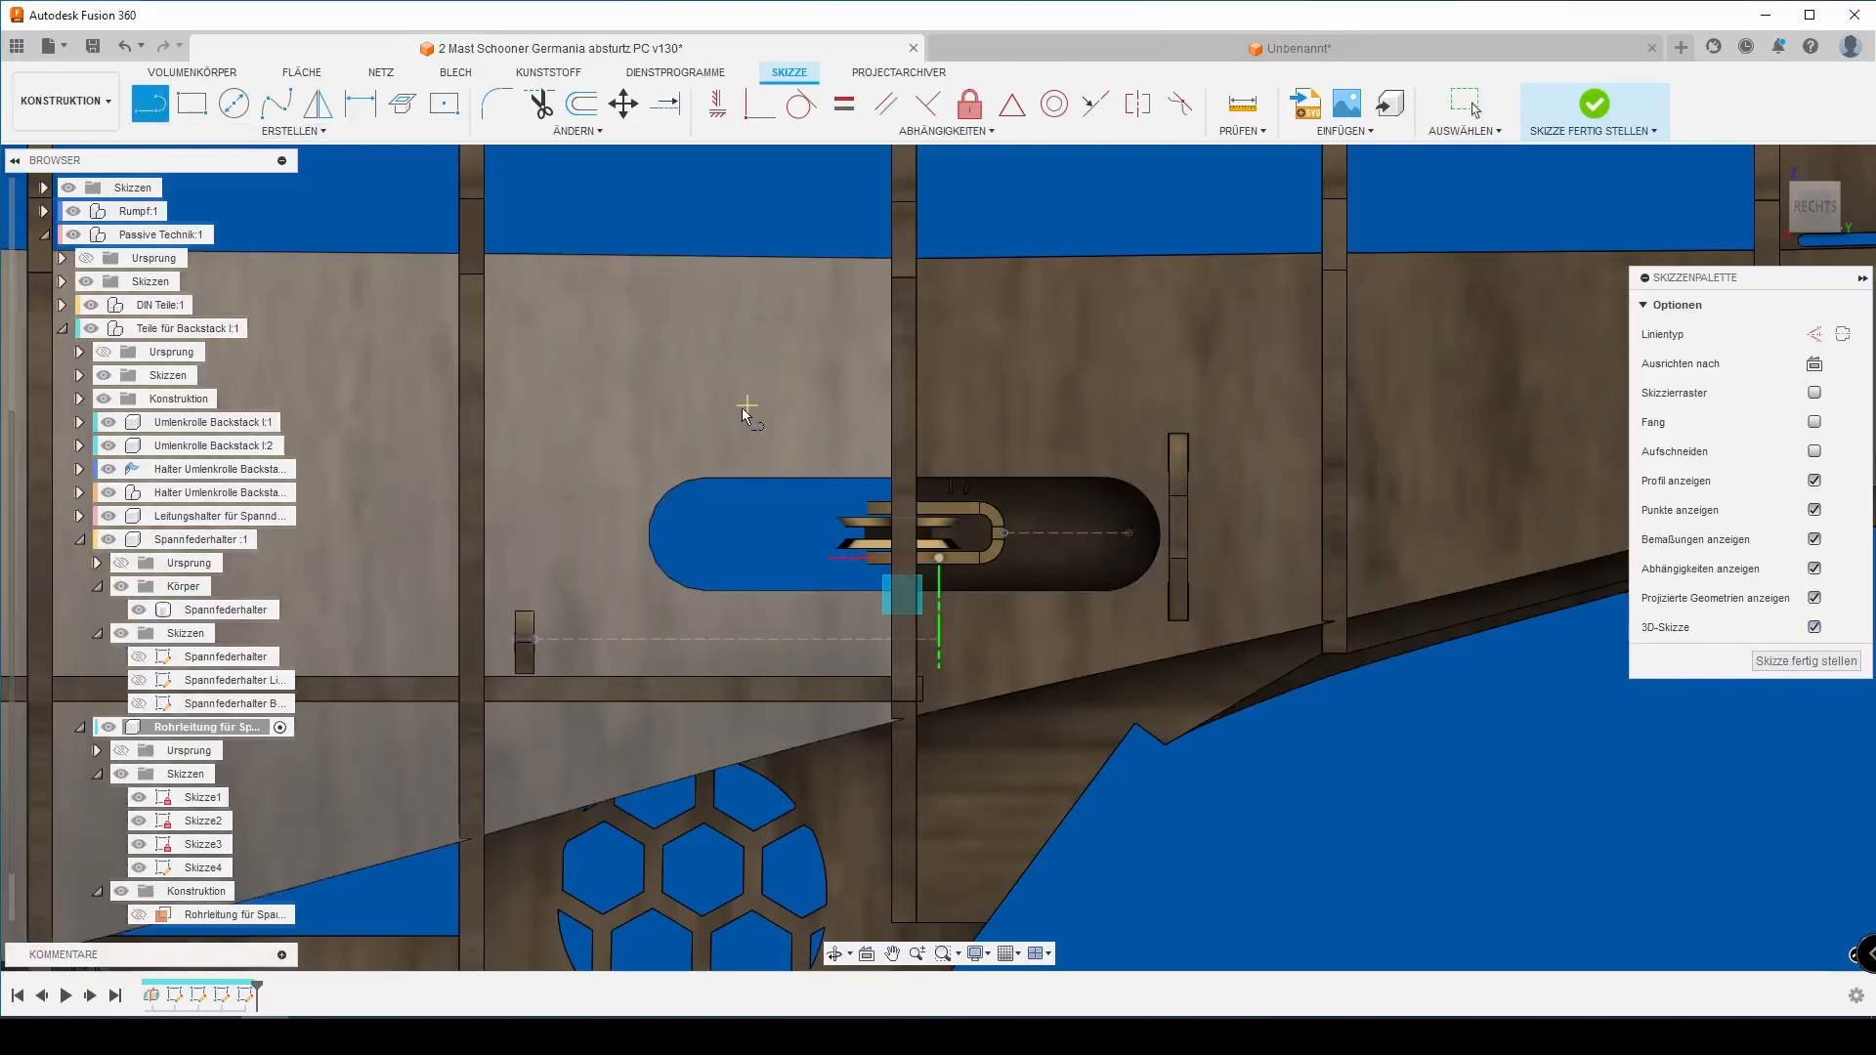
left_click(1129, 532)
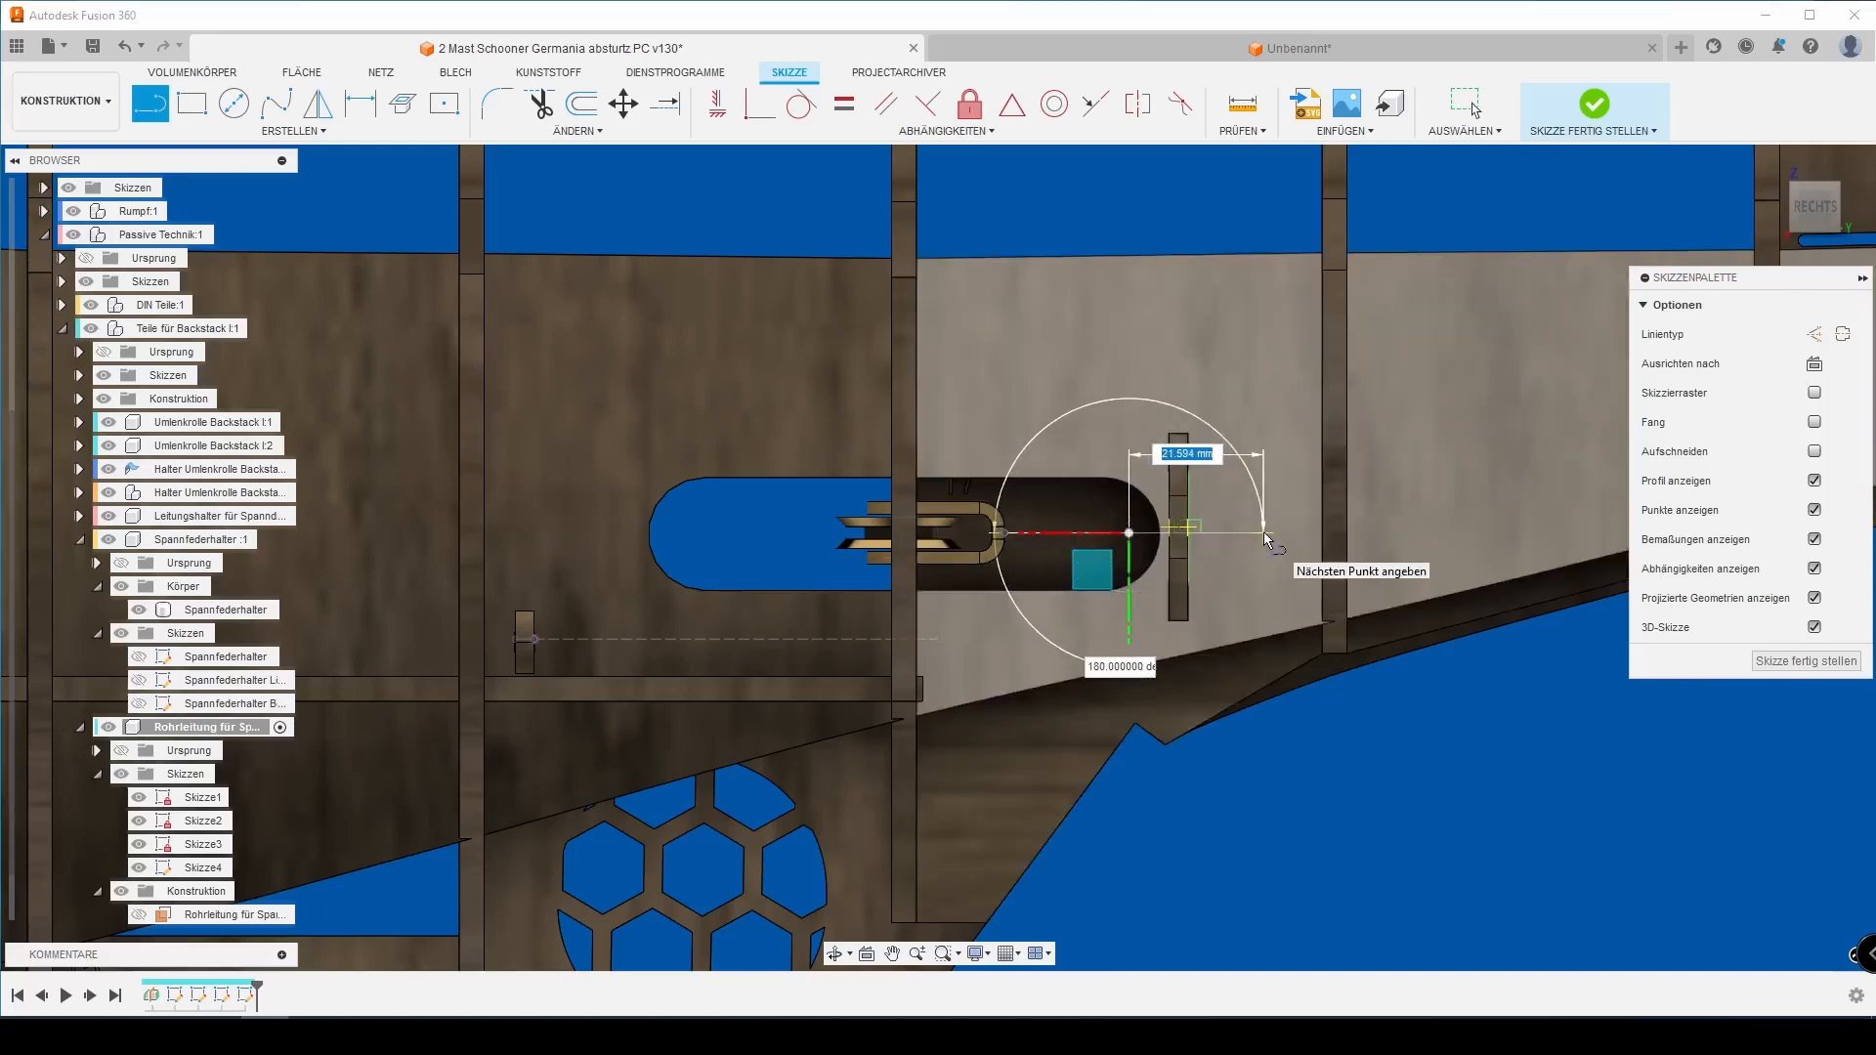
left_click(1262, 533)
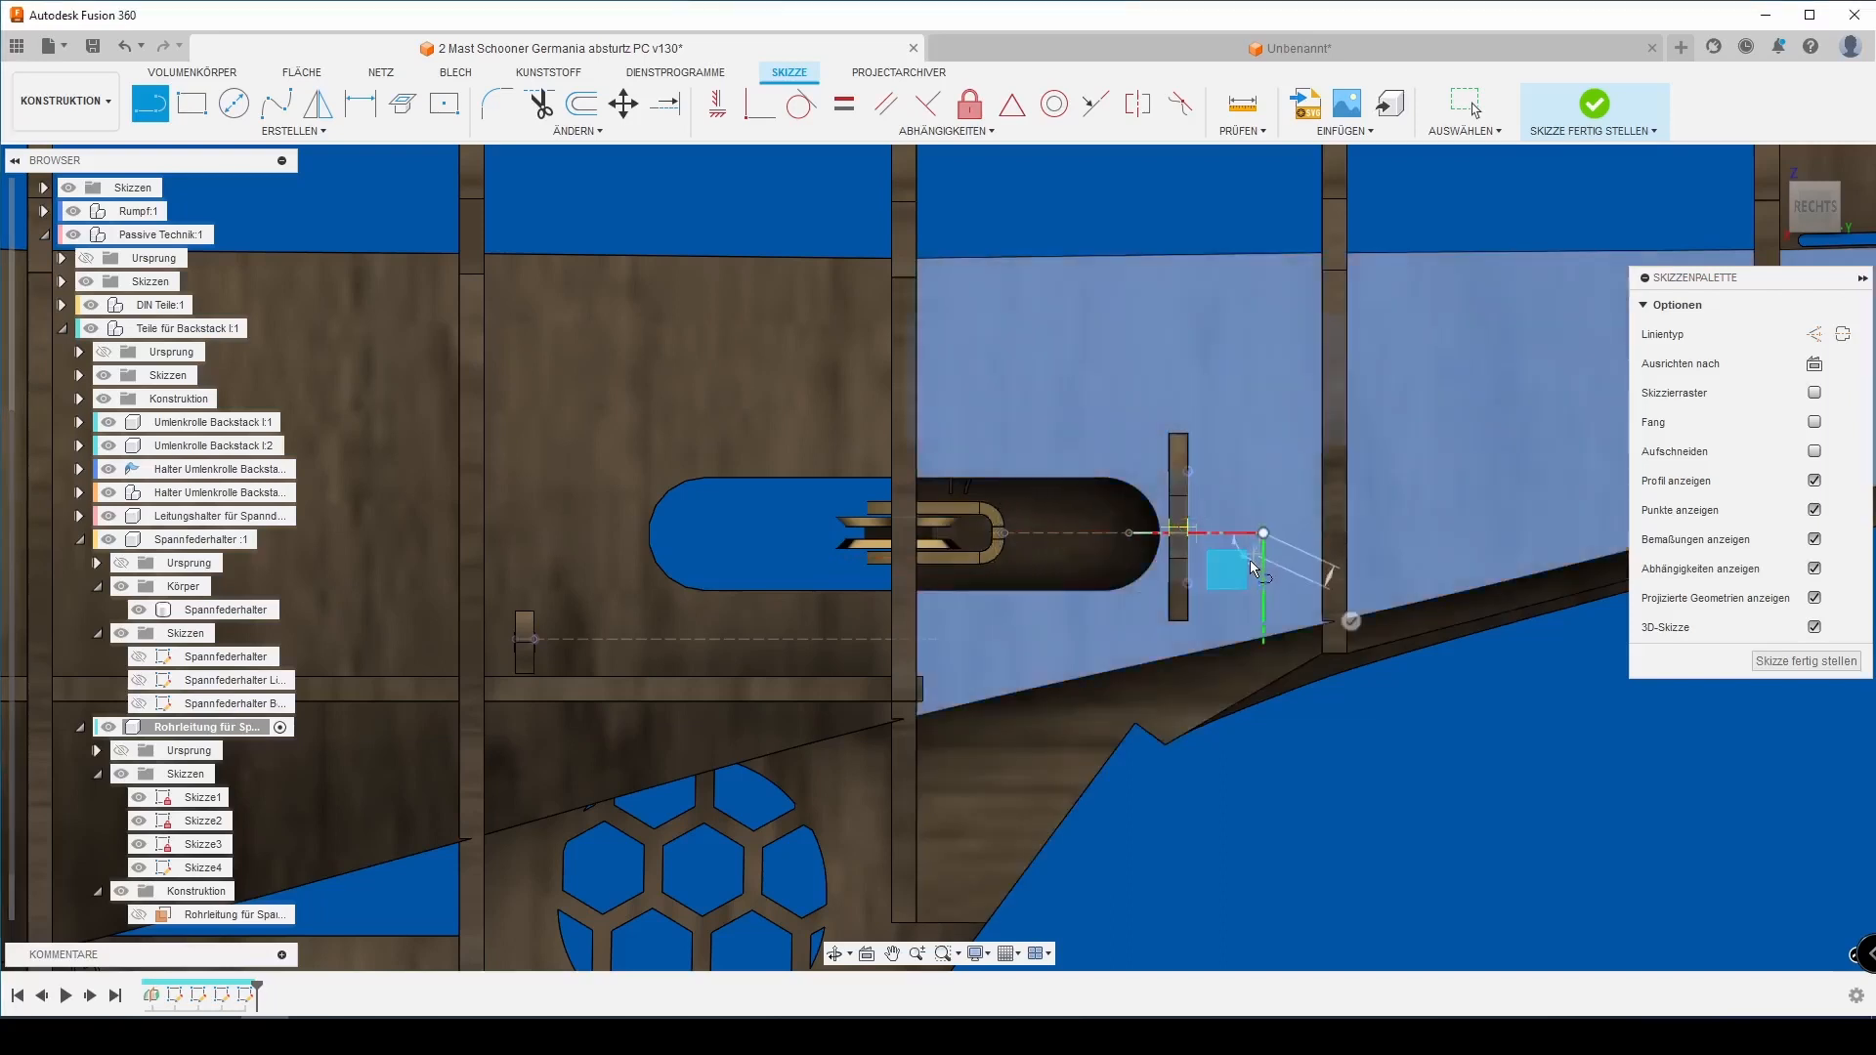
left_click(1263, 613)
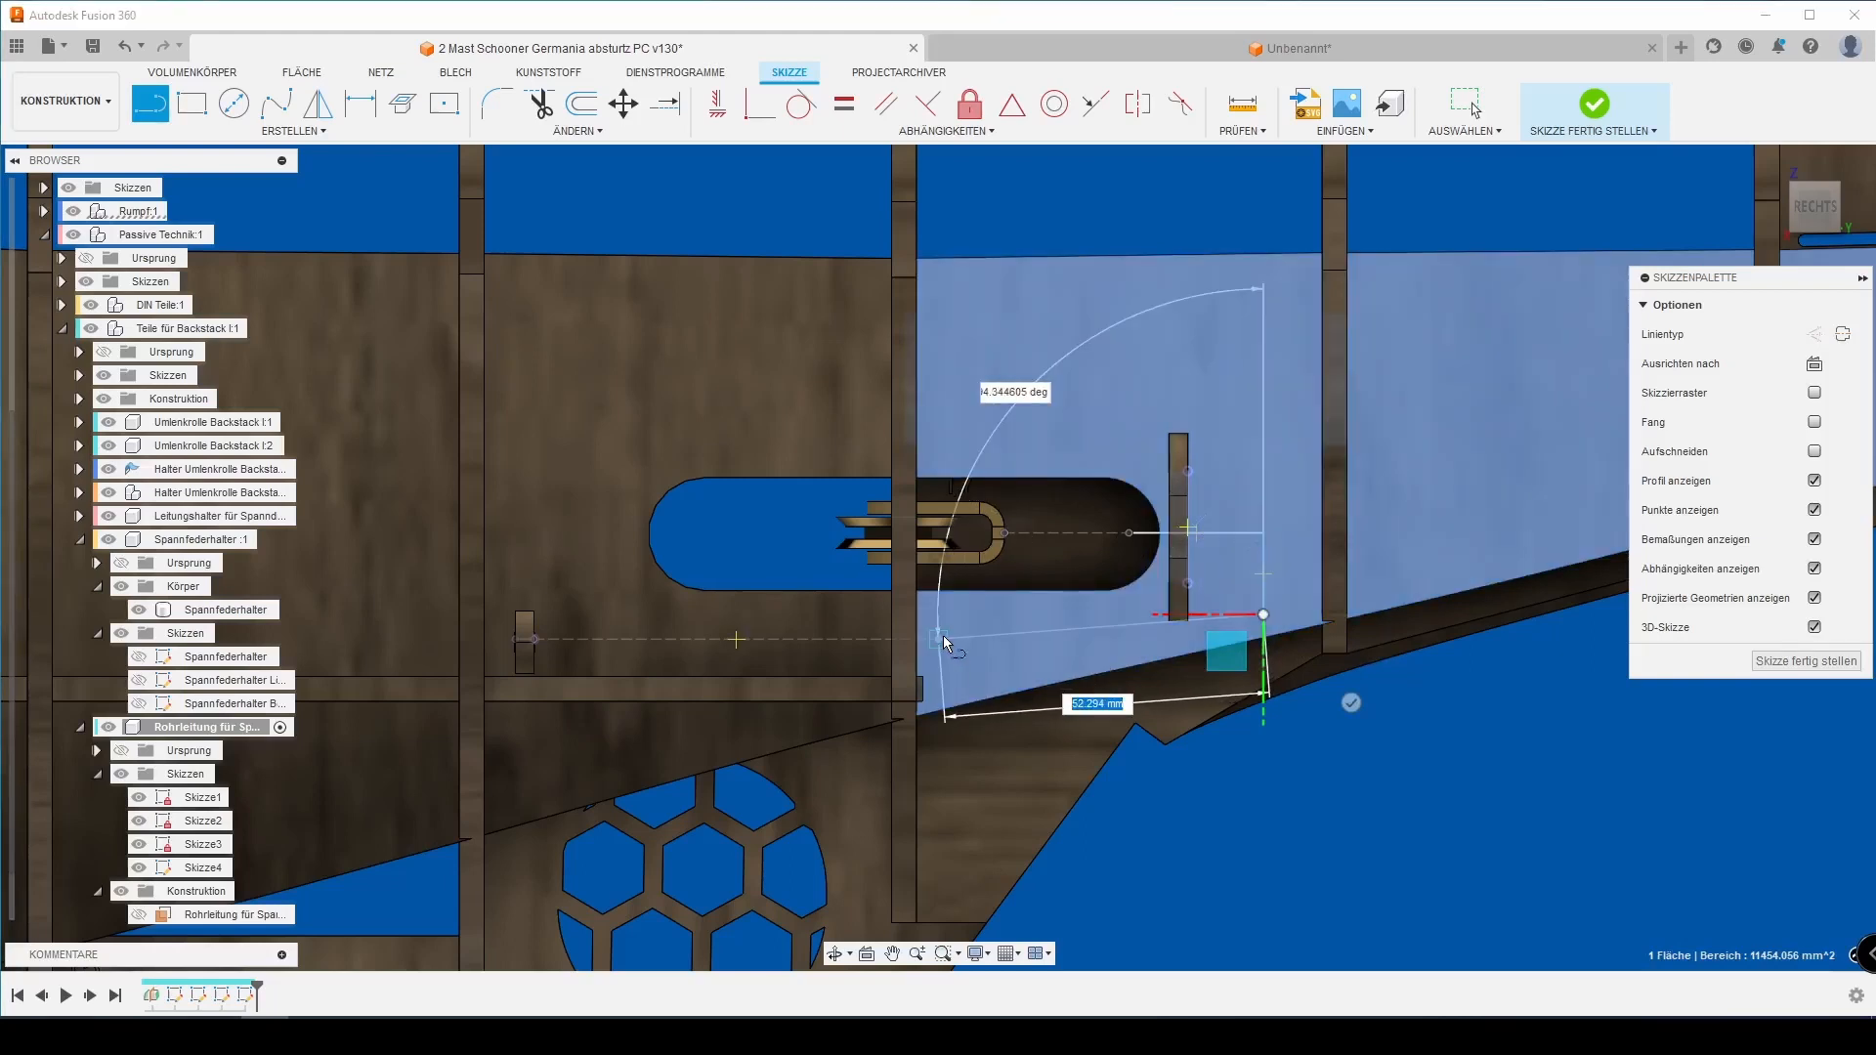
left_click(939, 639)
left_click(1024, 729)
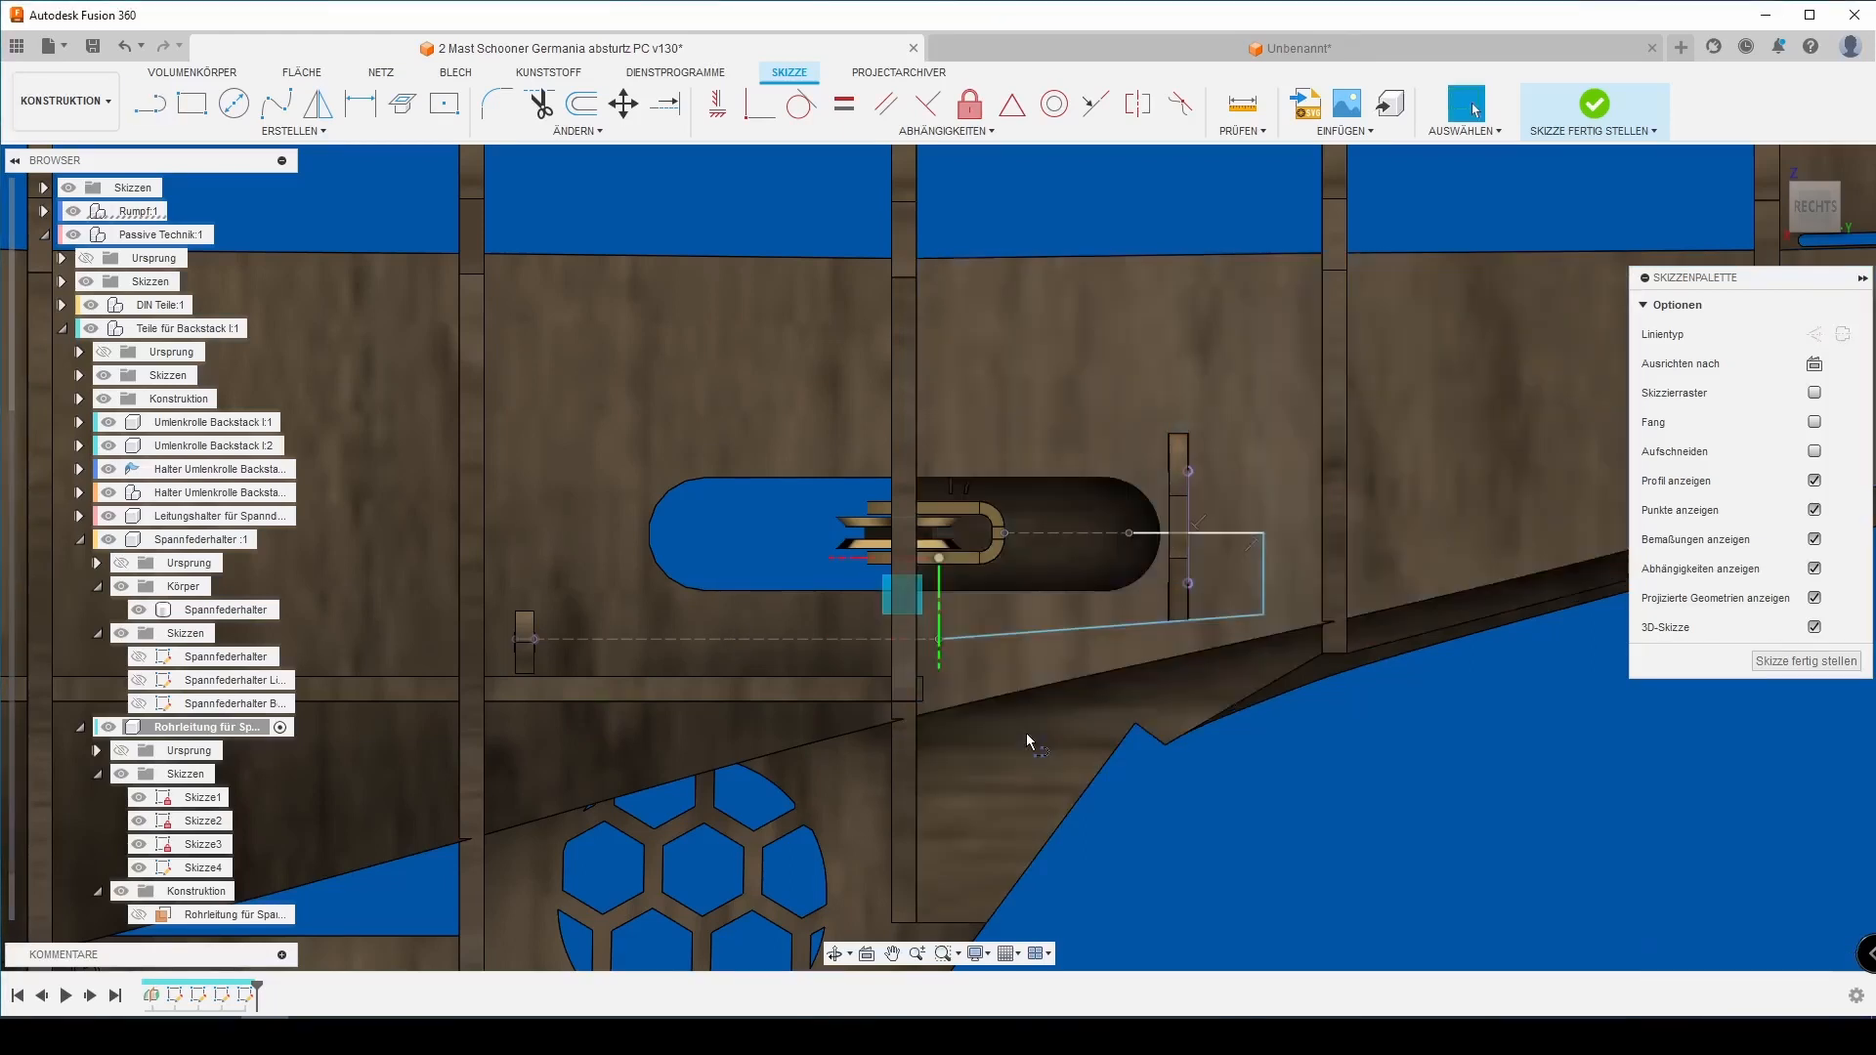
Extend the path with another line from the lower guide line's end, running back along that guide line.
left_click(939, 639)
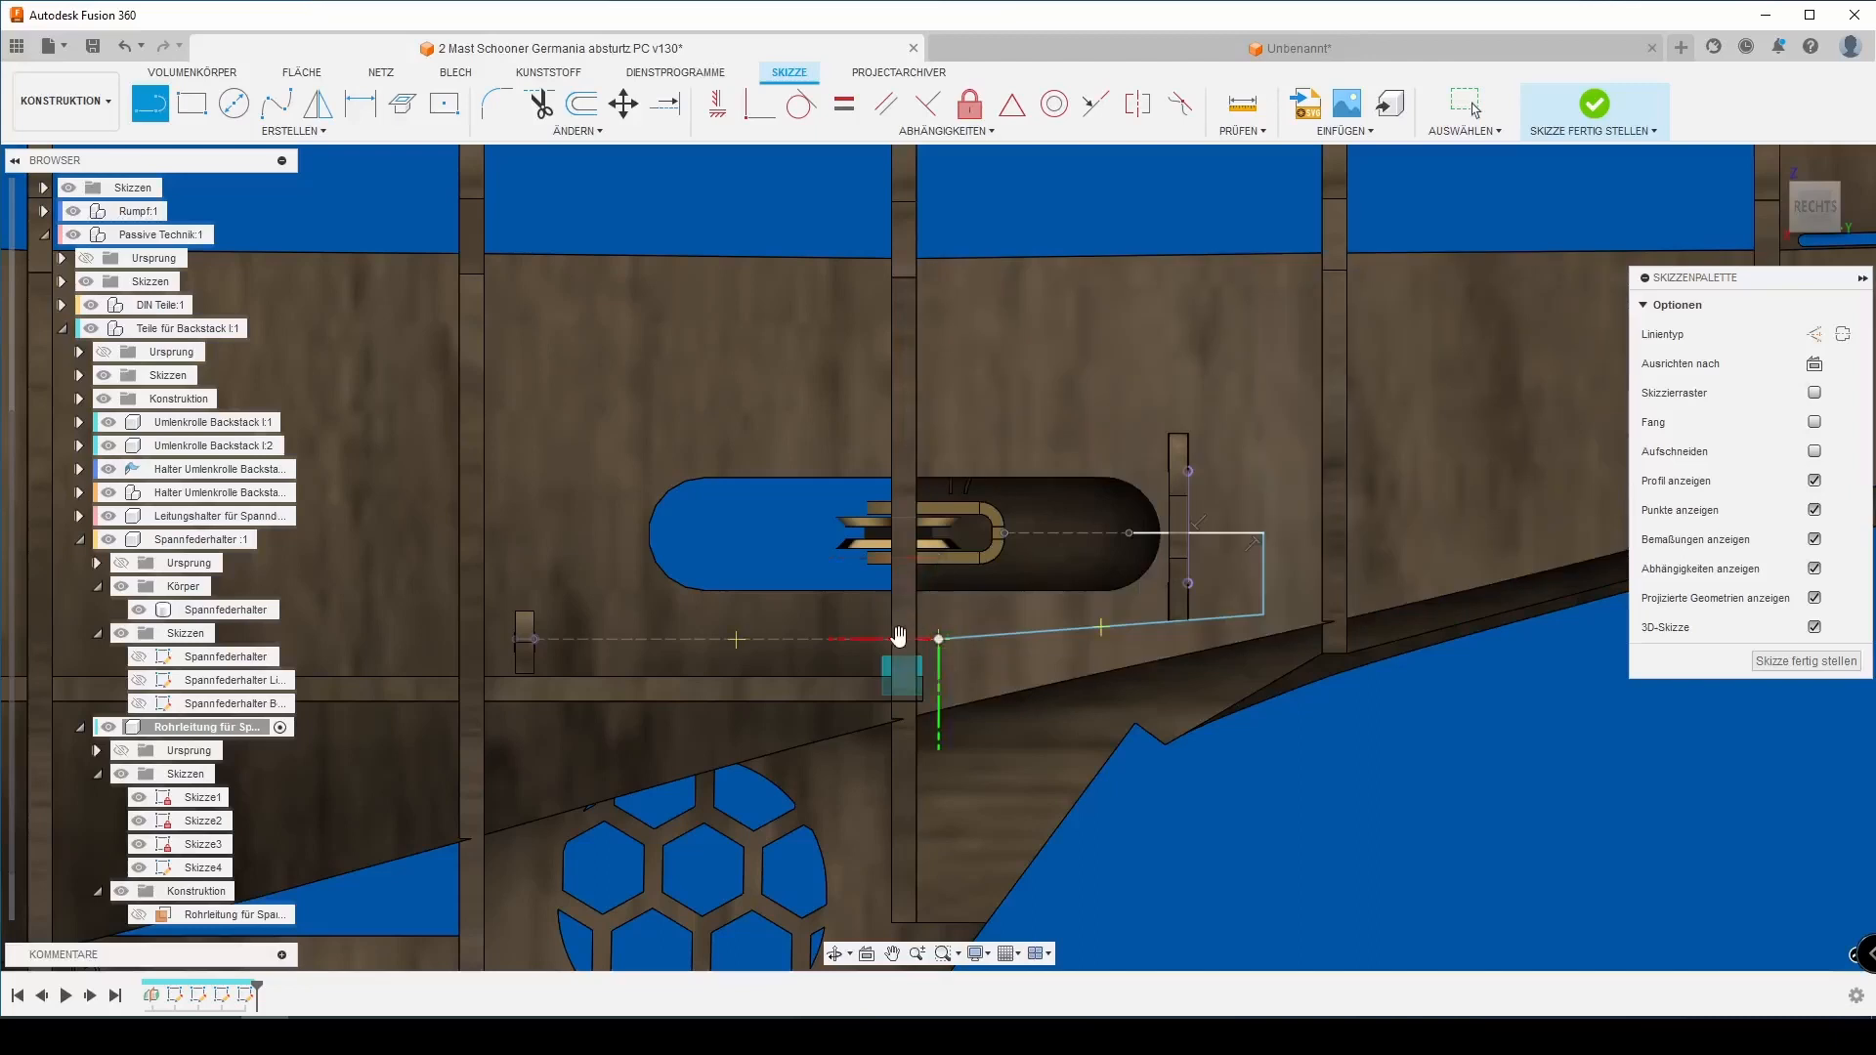
double_click(796, 639)
key("Escape")
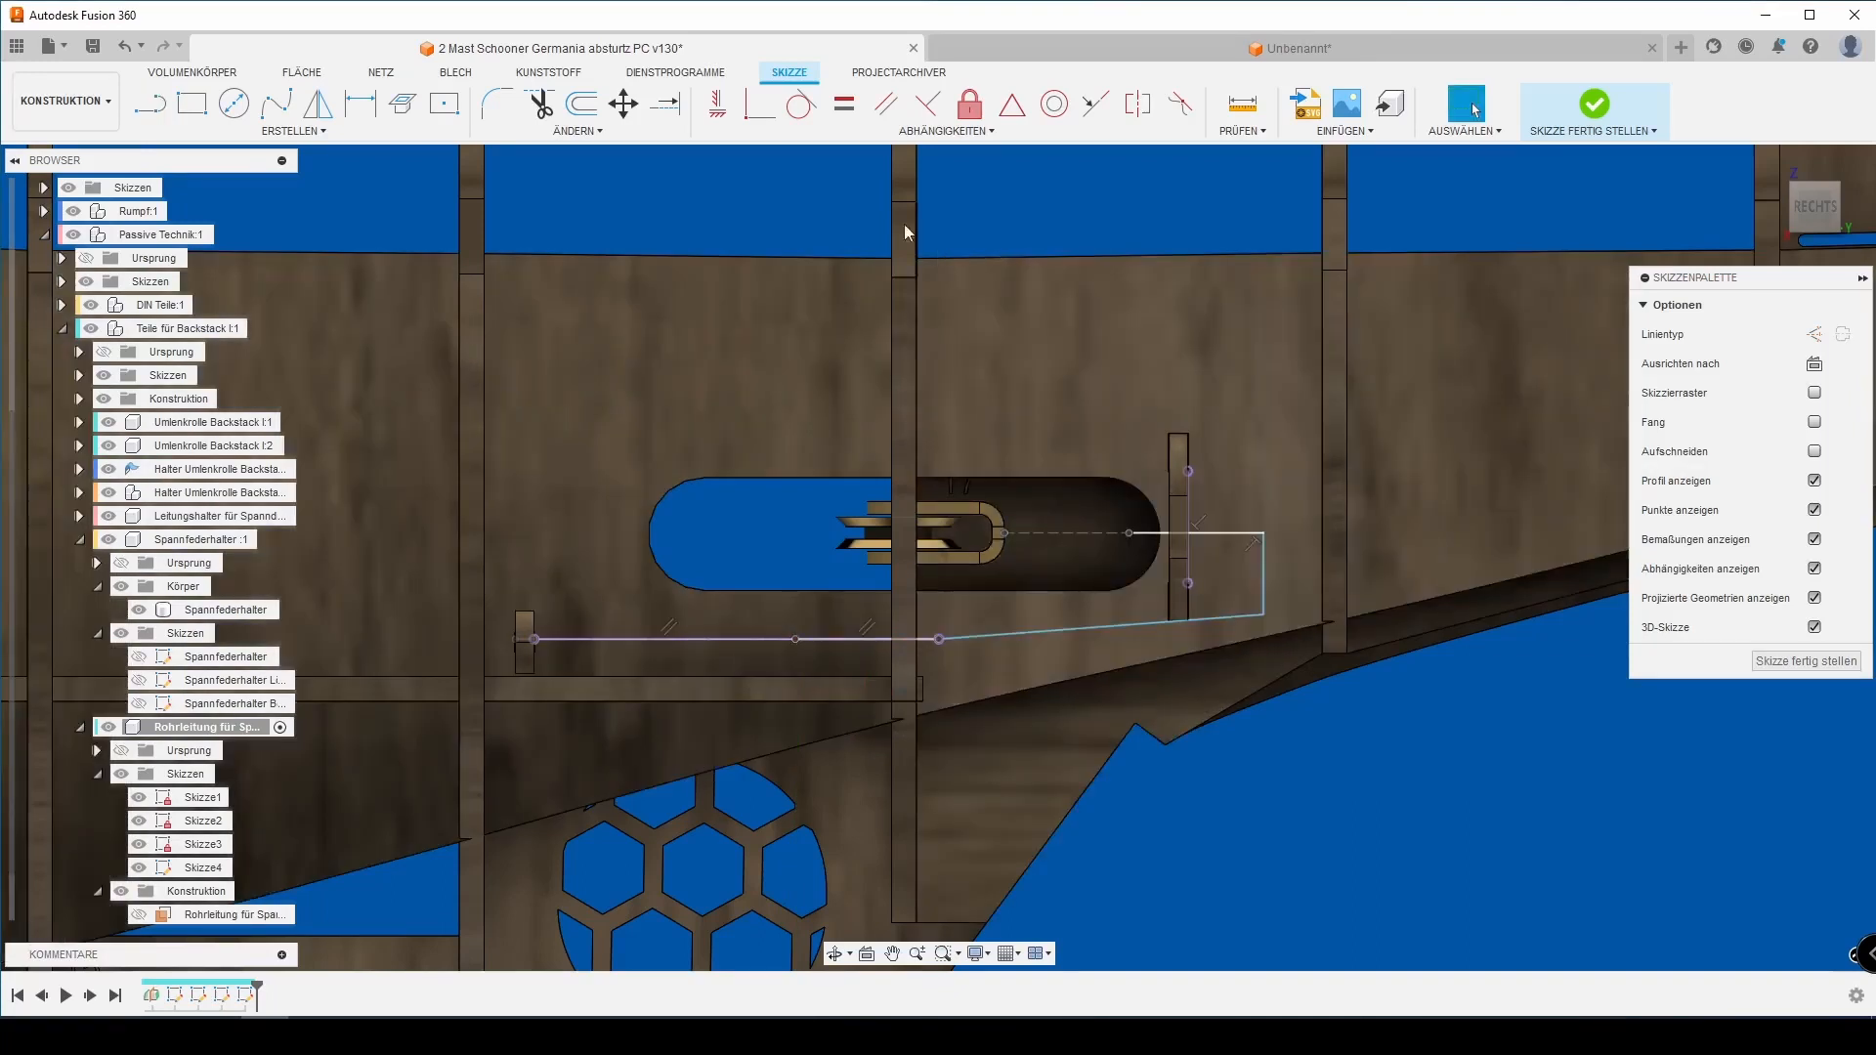
Try to apply a horizontal/vertical constraint to the upper line of the path.
left_click(718, 103)
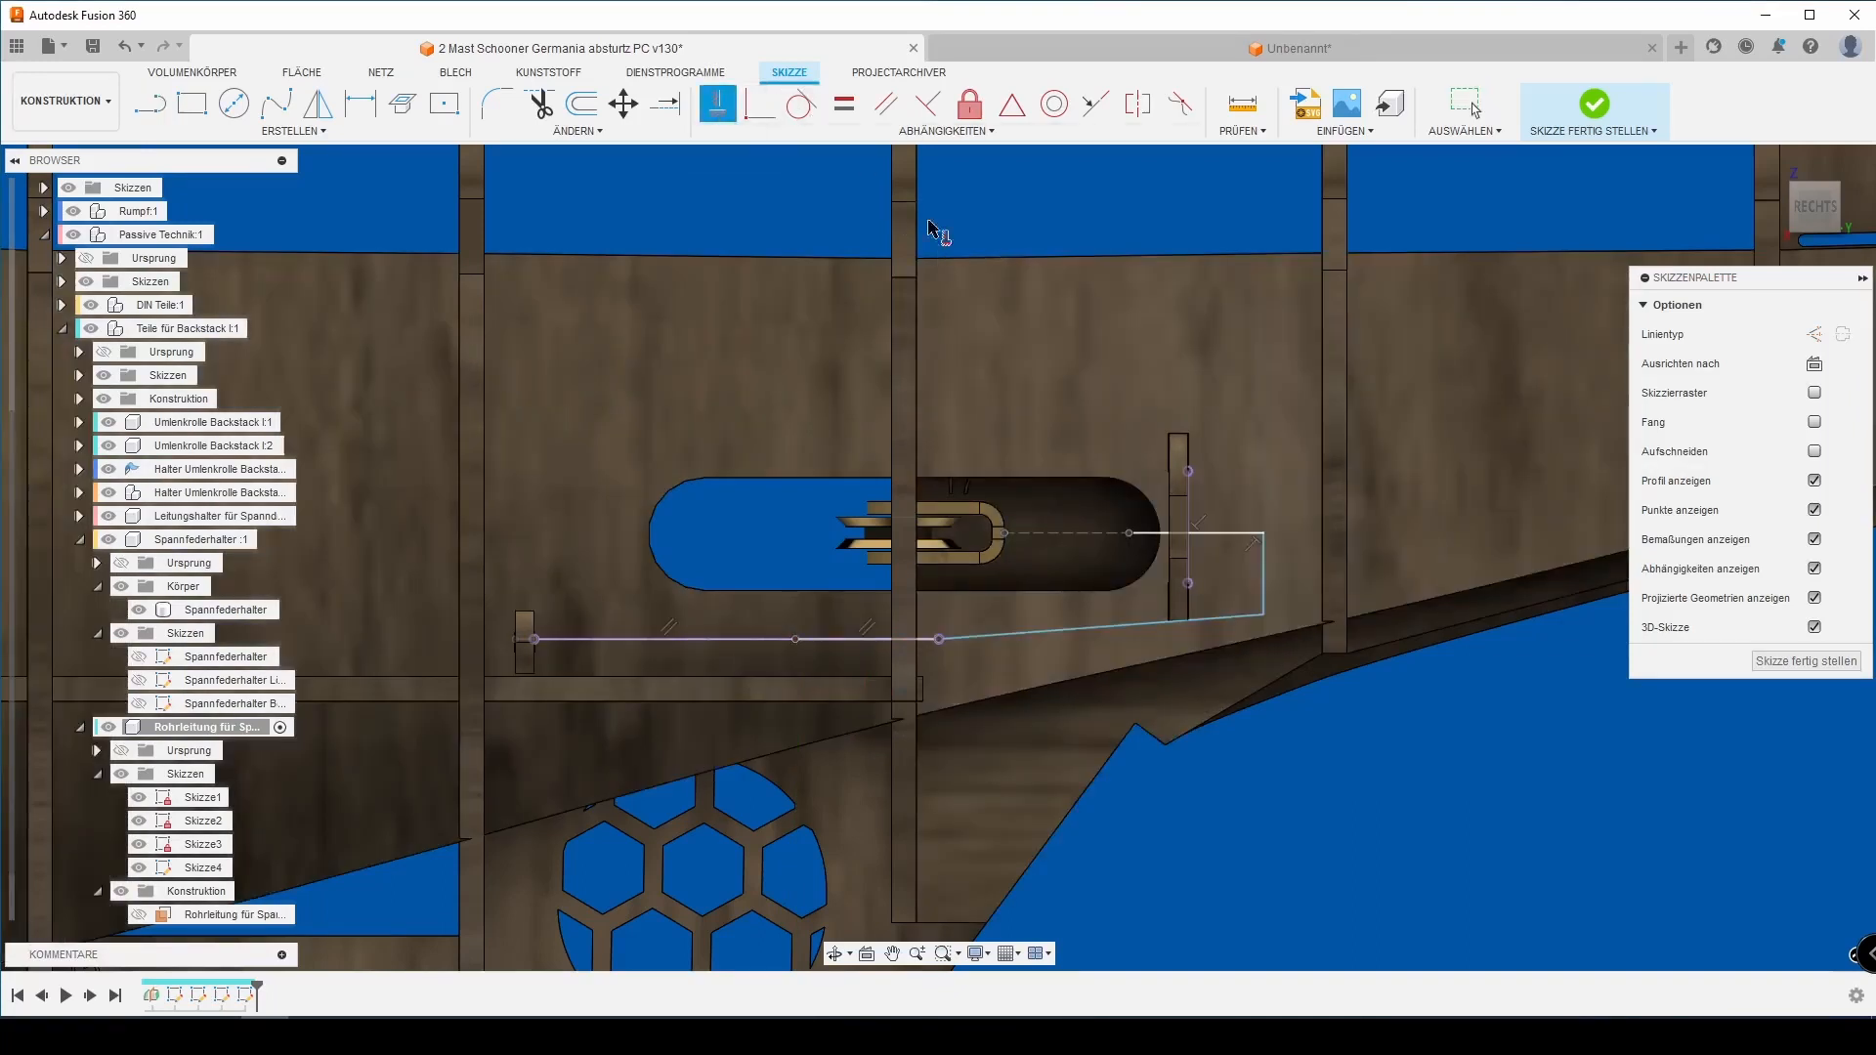
left_click(1230, 534)
key("Escape")
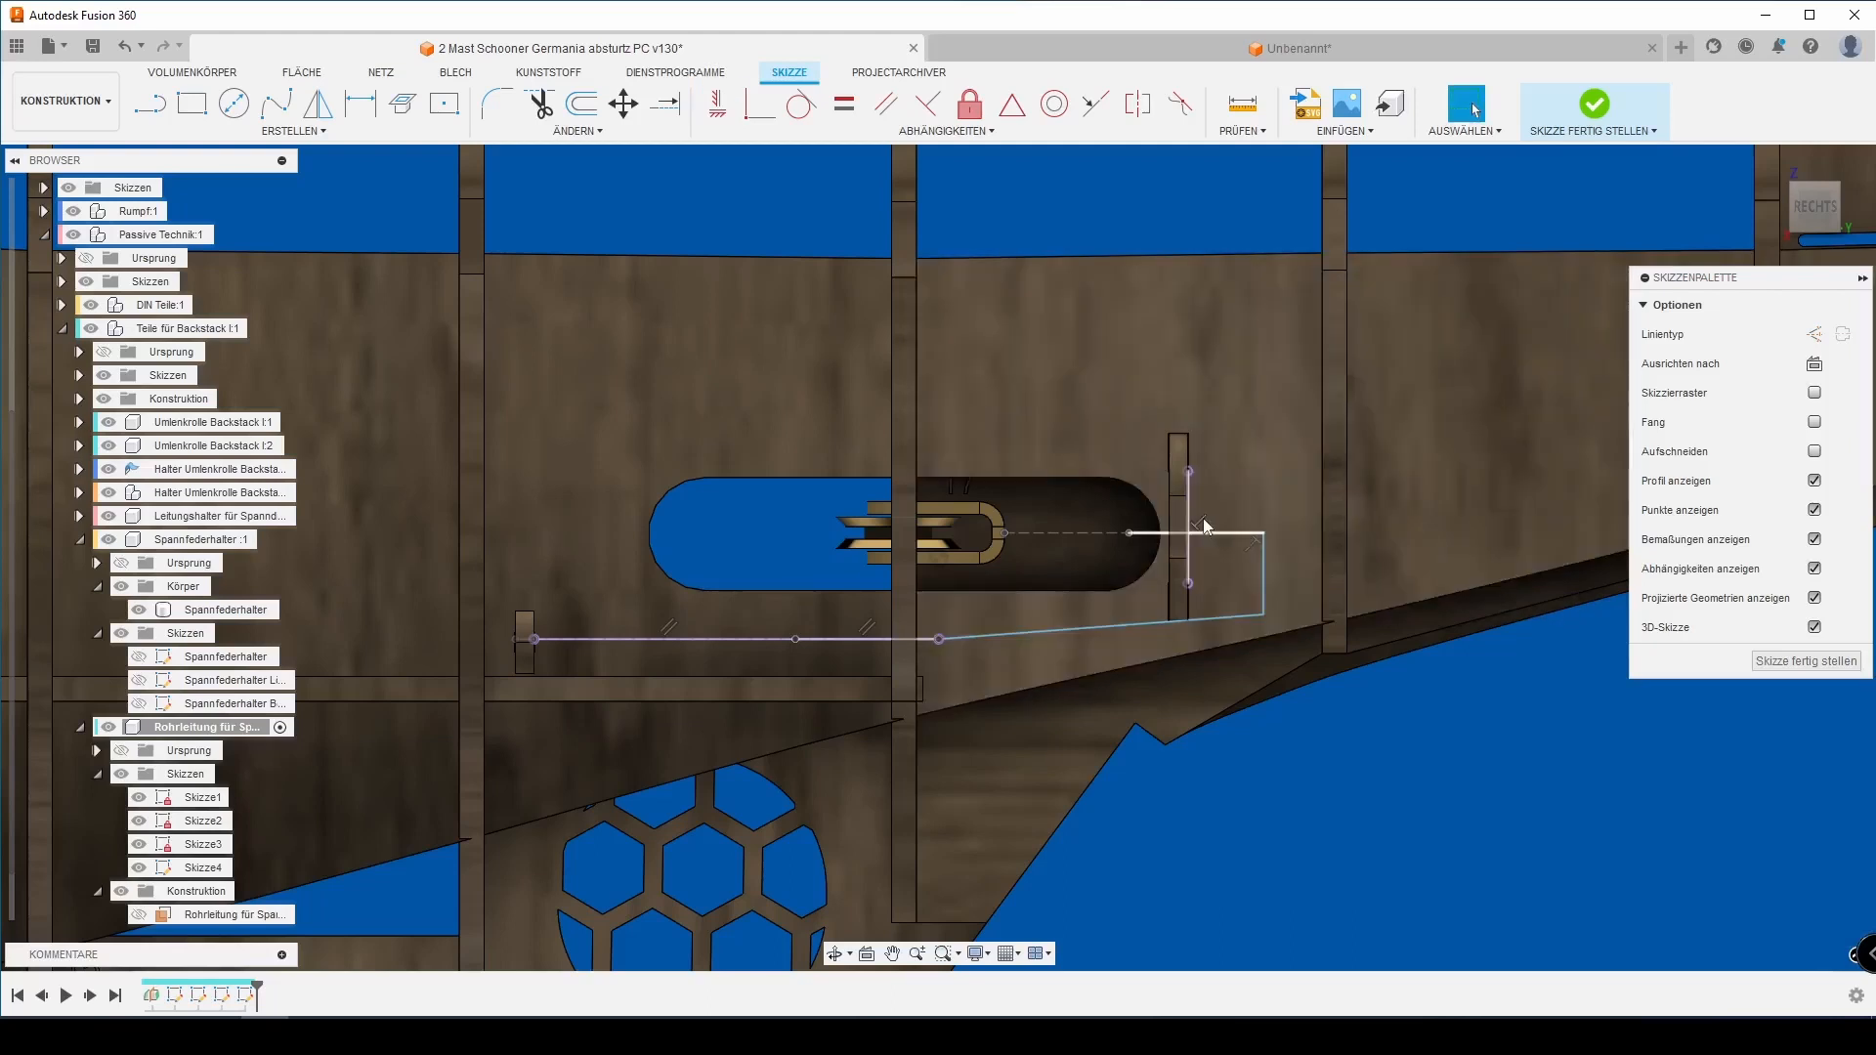
Delete the perpendicular constraint on the path's upper line and constrain that line horizontally instead.
left_click(1202, 526)
key("Delete")
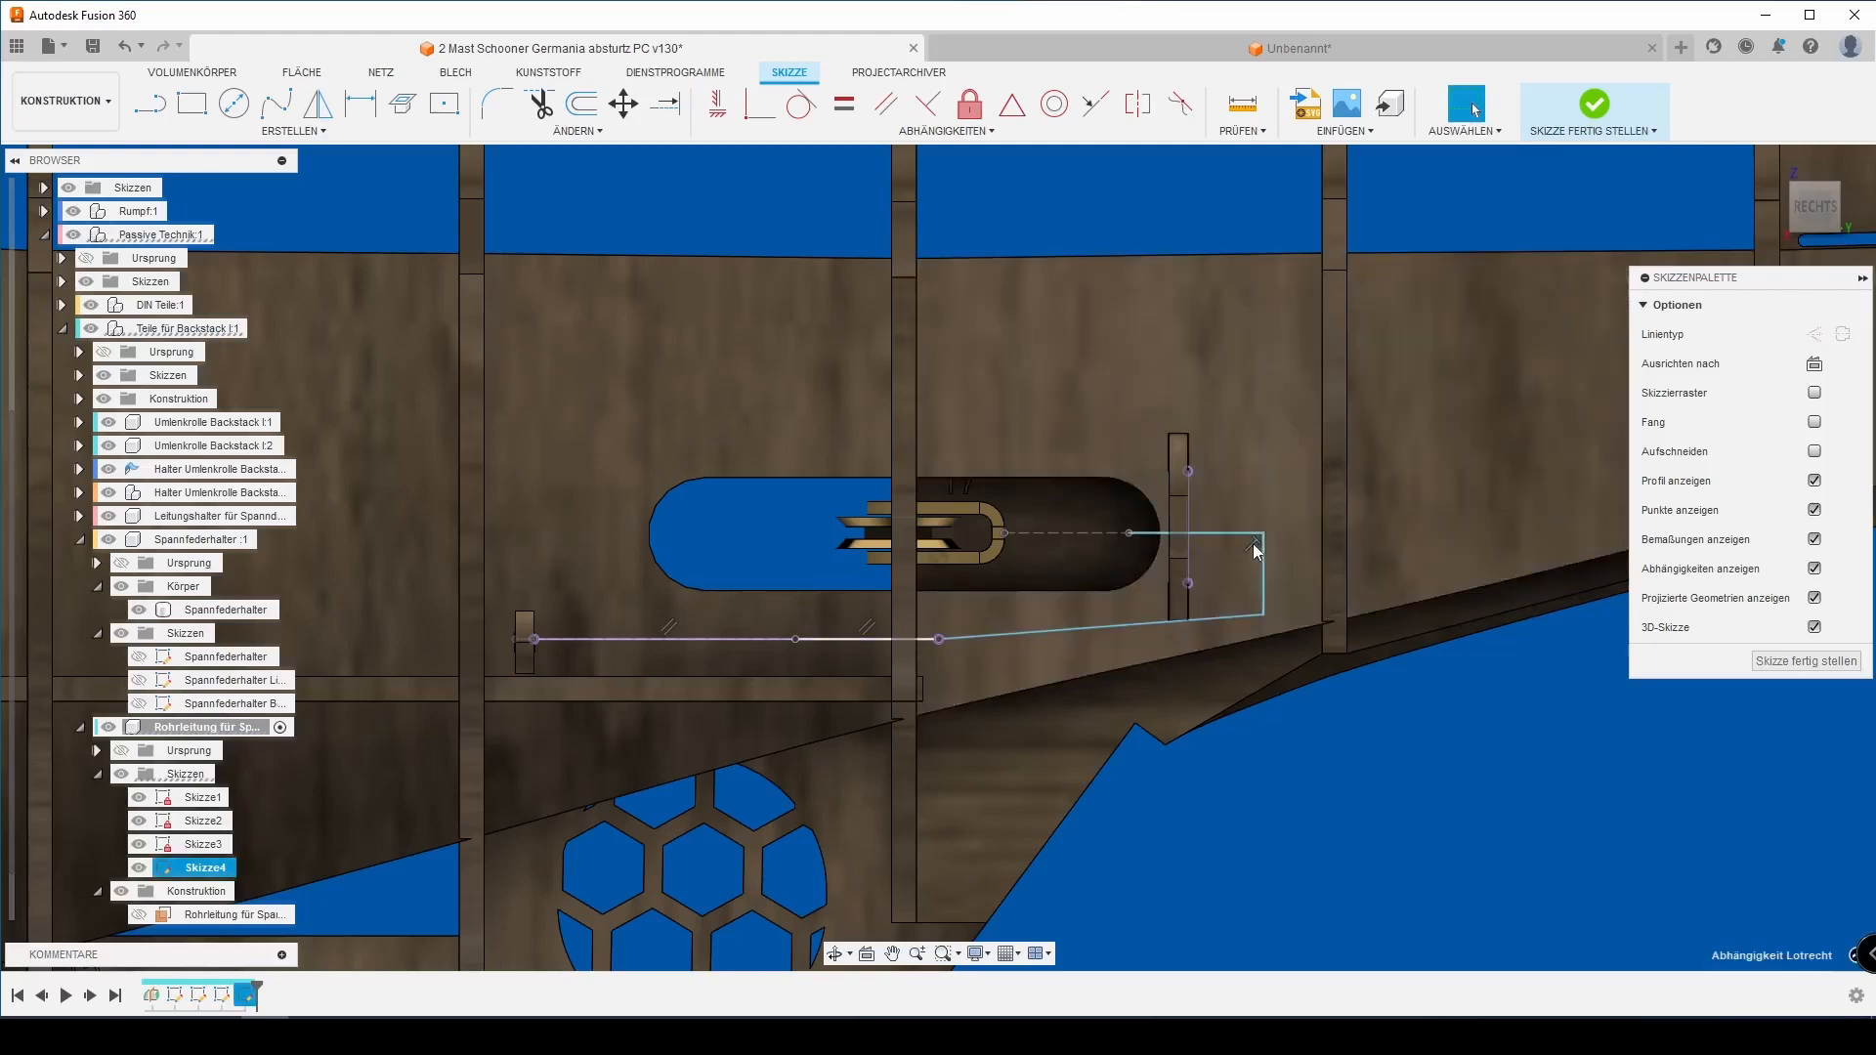
key("Delete")
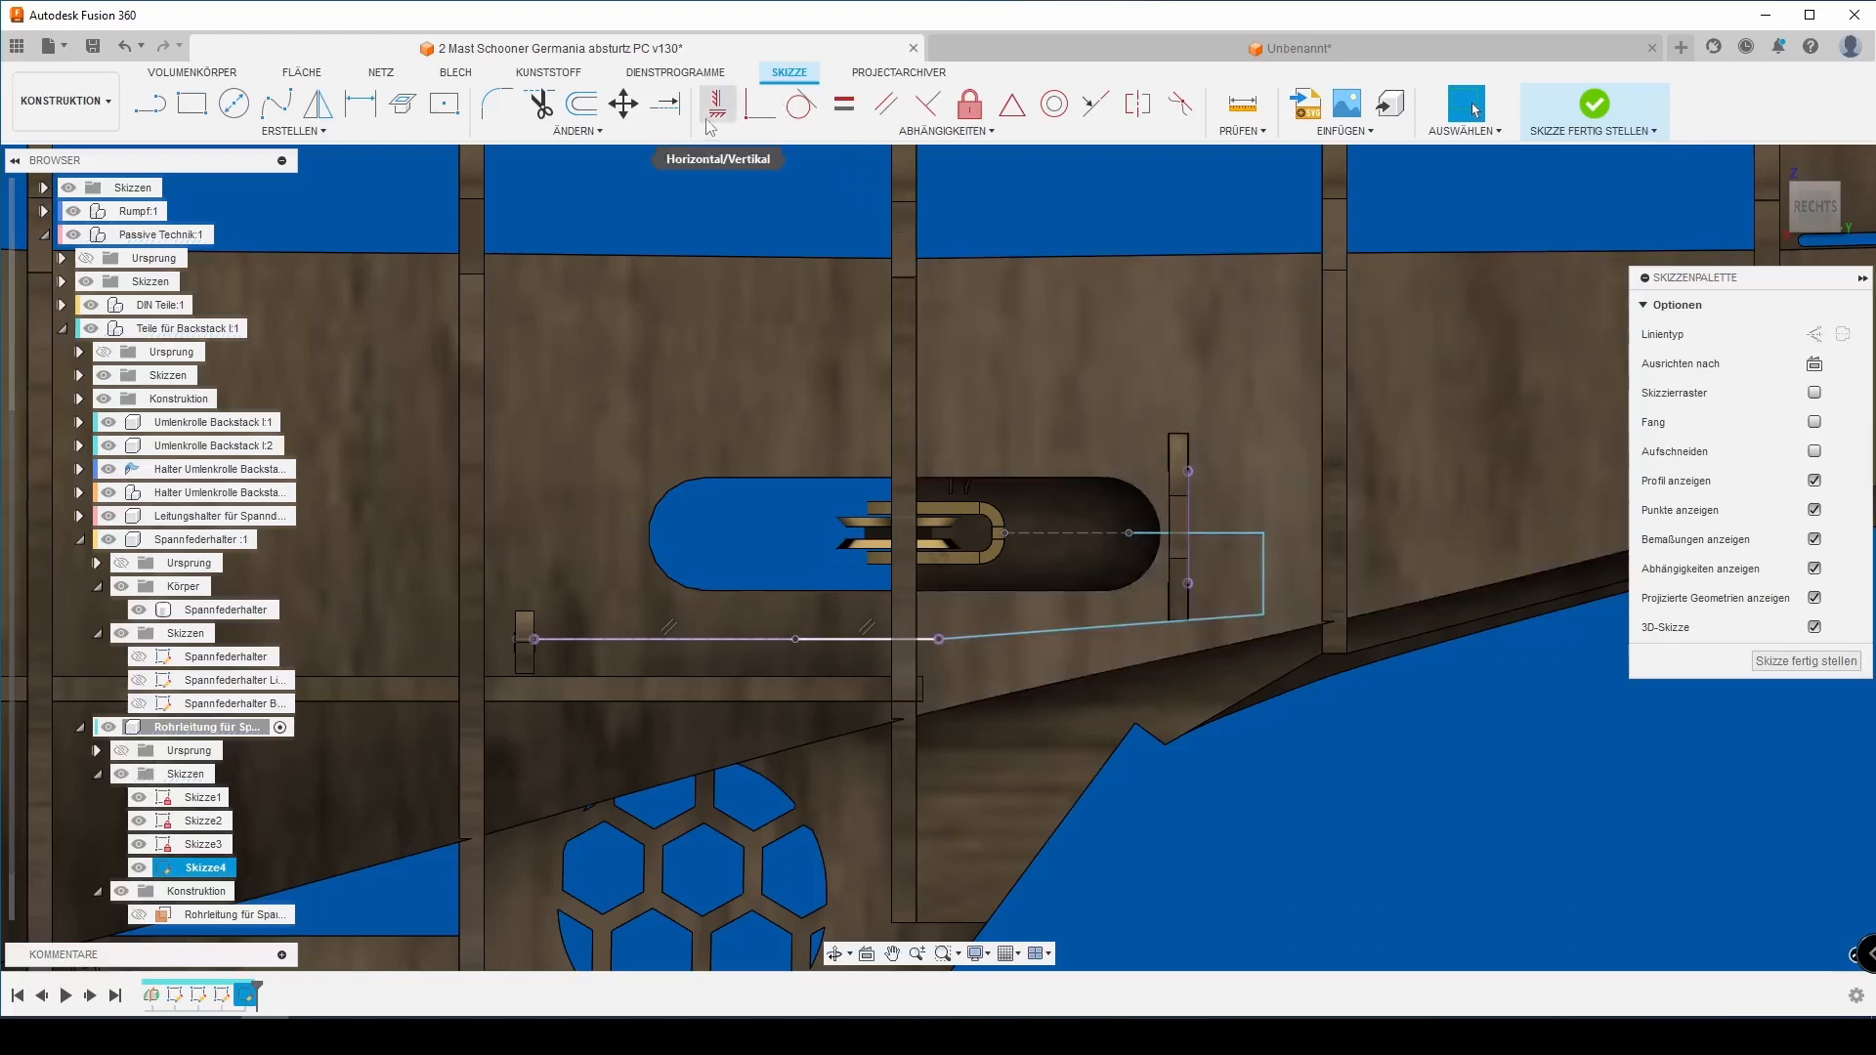
left_click(709, 115)
left_click(1233, 532)
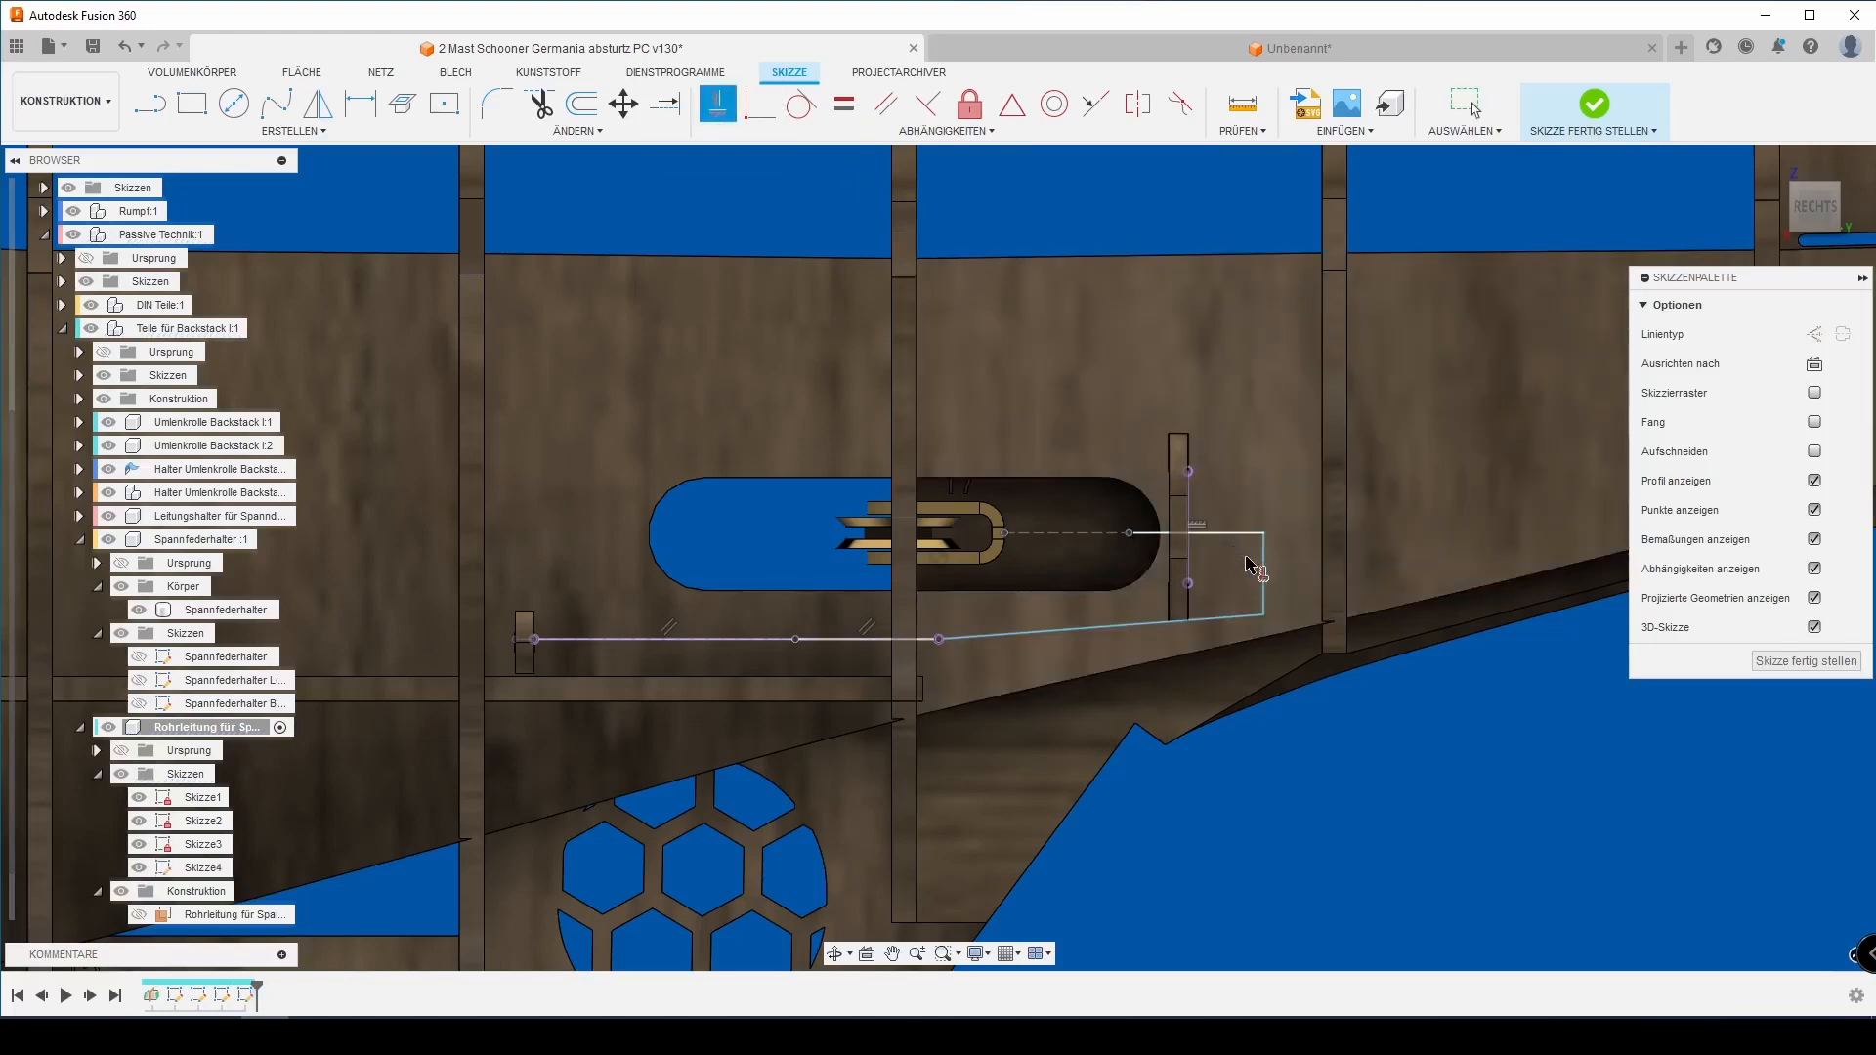
Constrain the path's short connecting line vertically and dimension the upper line, settling on 23 mm instead of 20 mm.
left_click(1264, 575)
key("Escape")
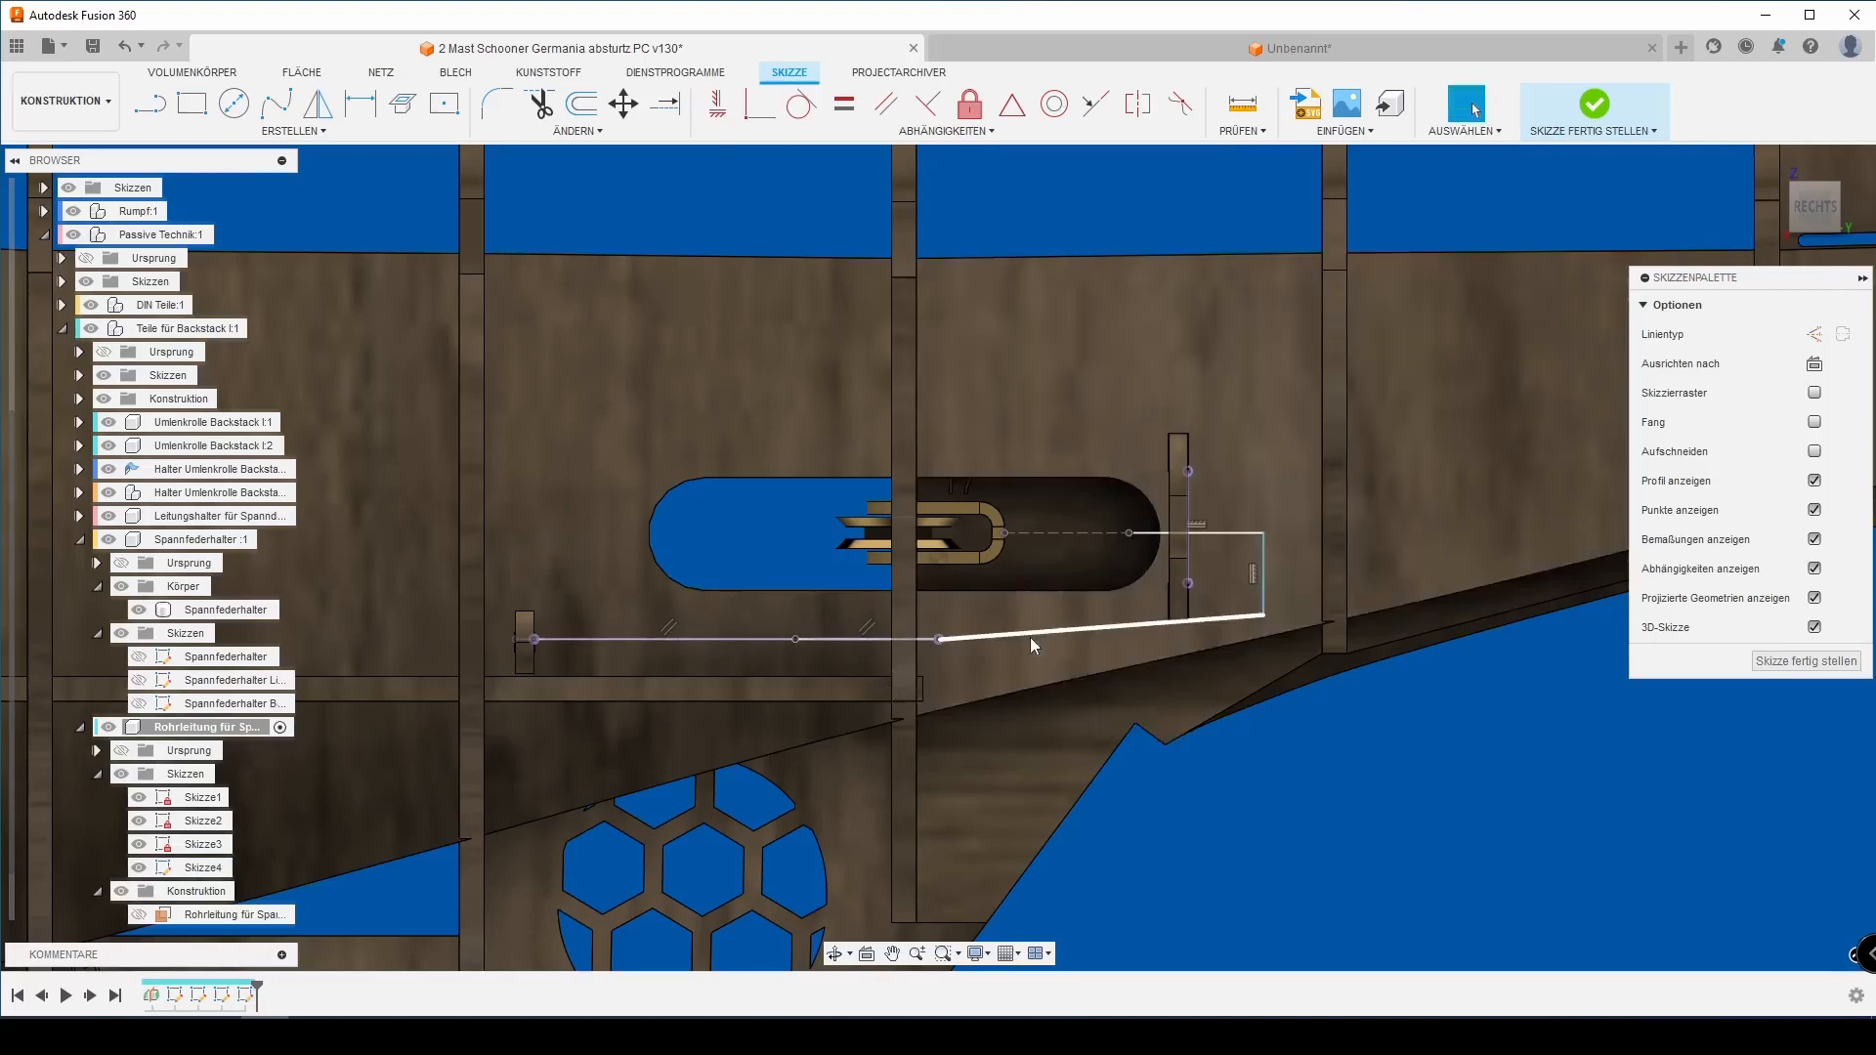
key("d")
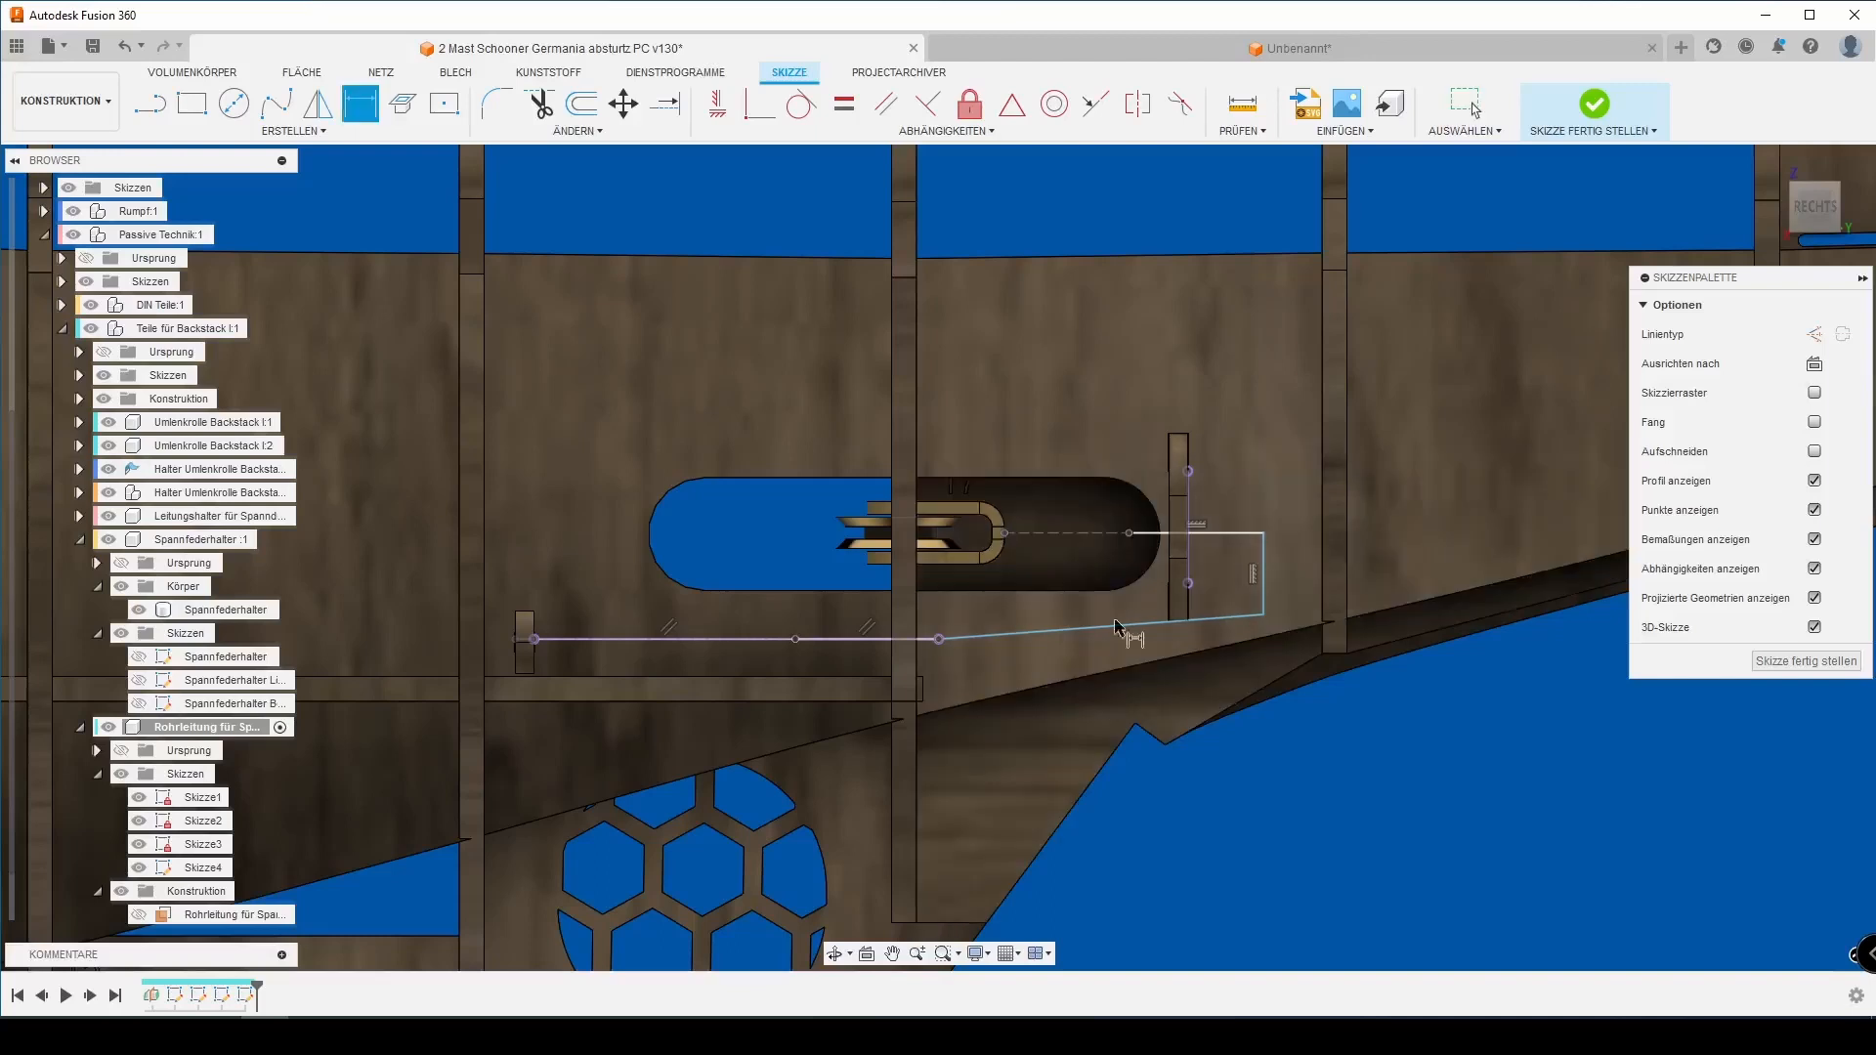
left_click(1212, 534)
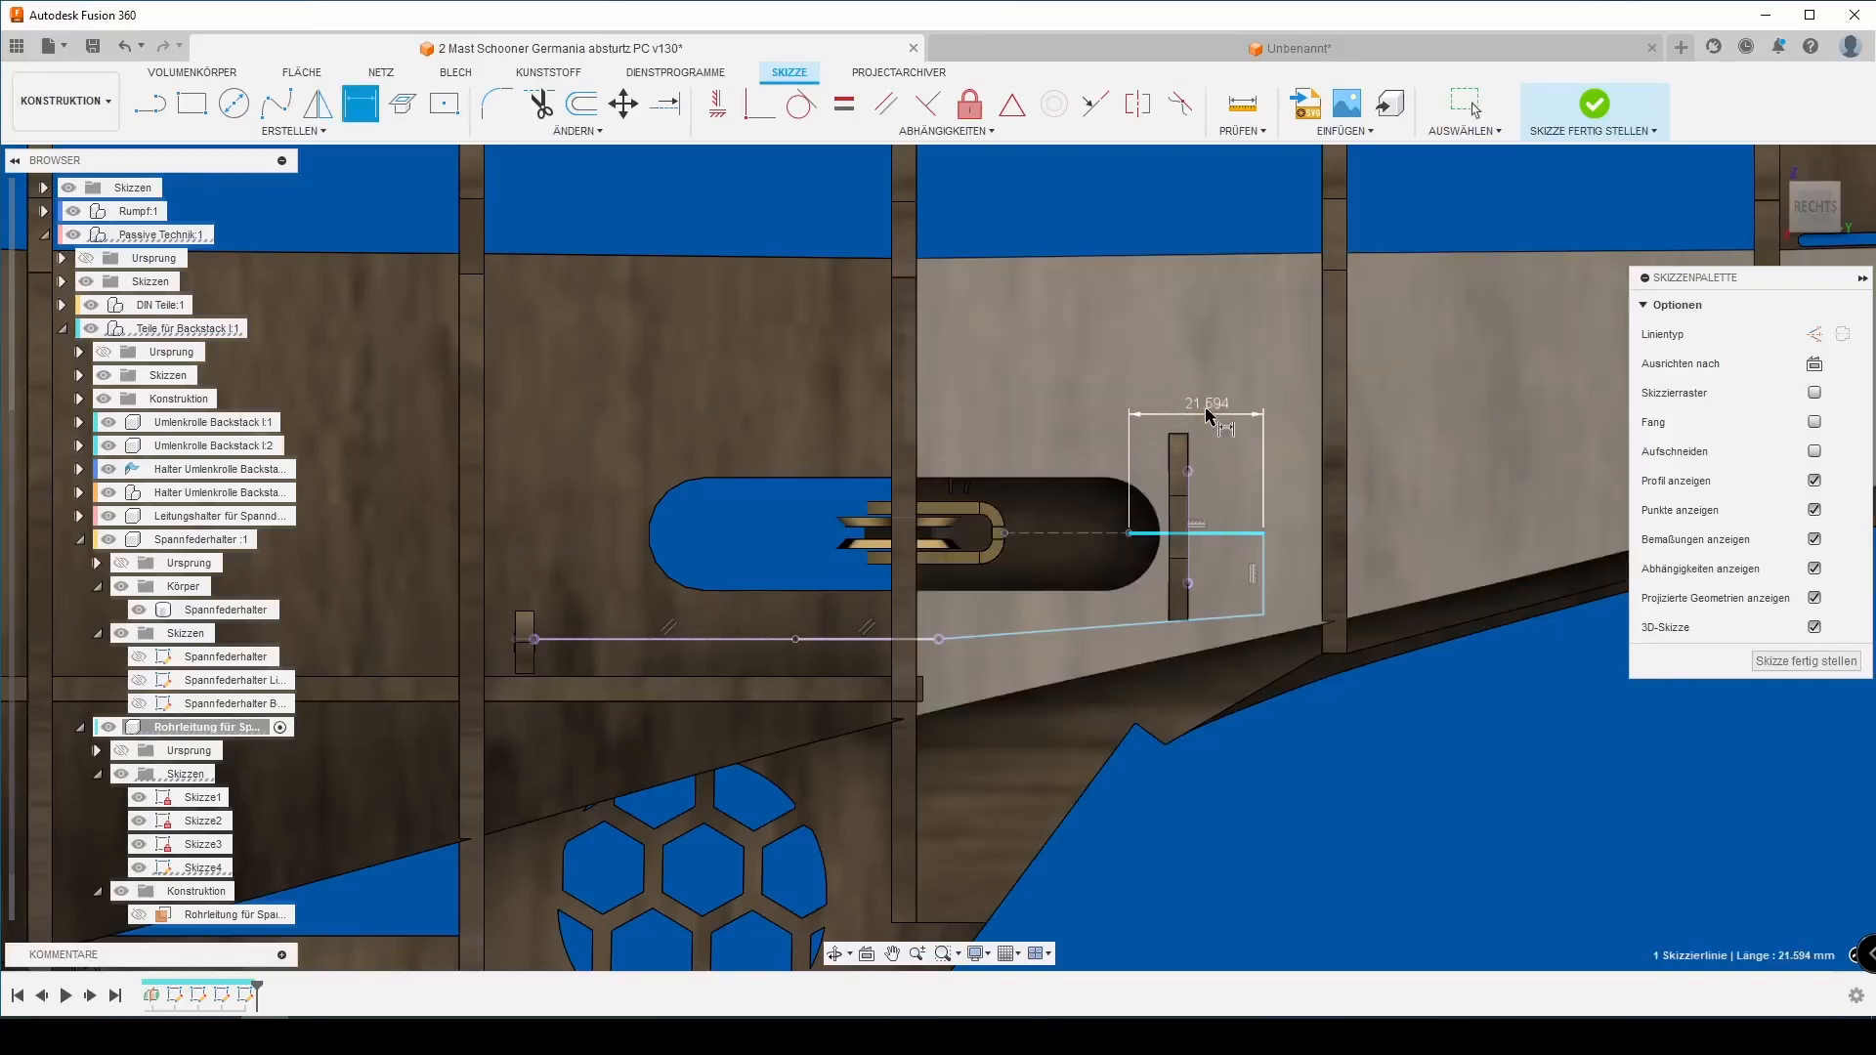
left_click(1196, 400)
type("20")
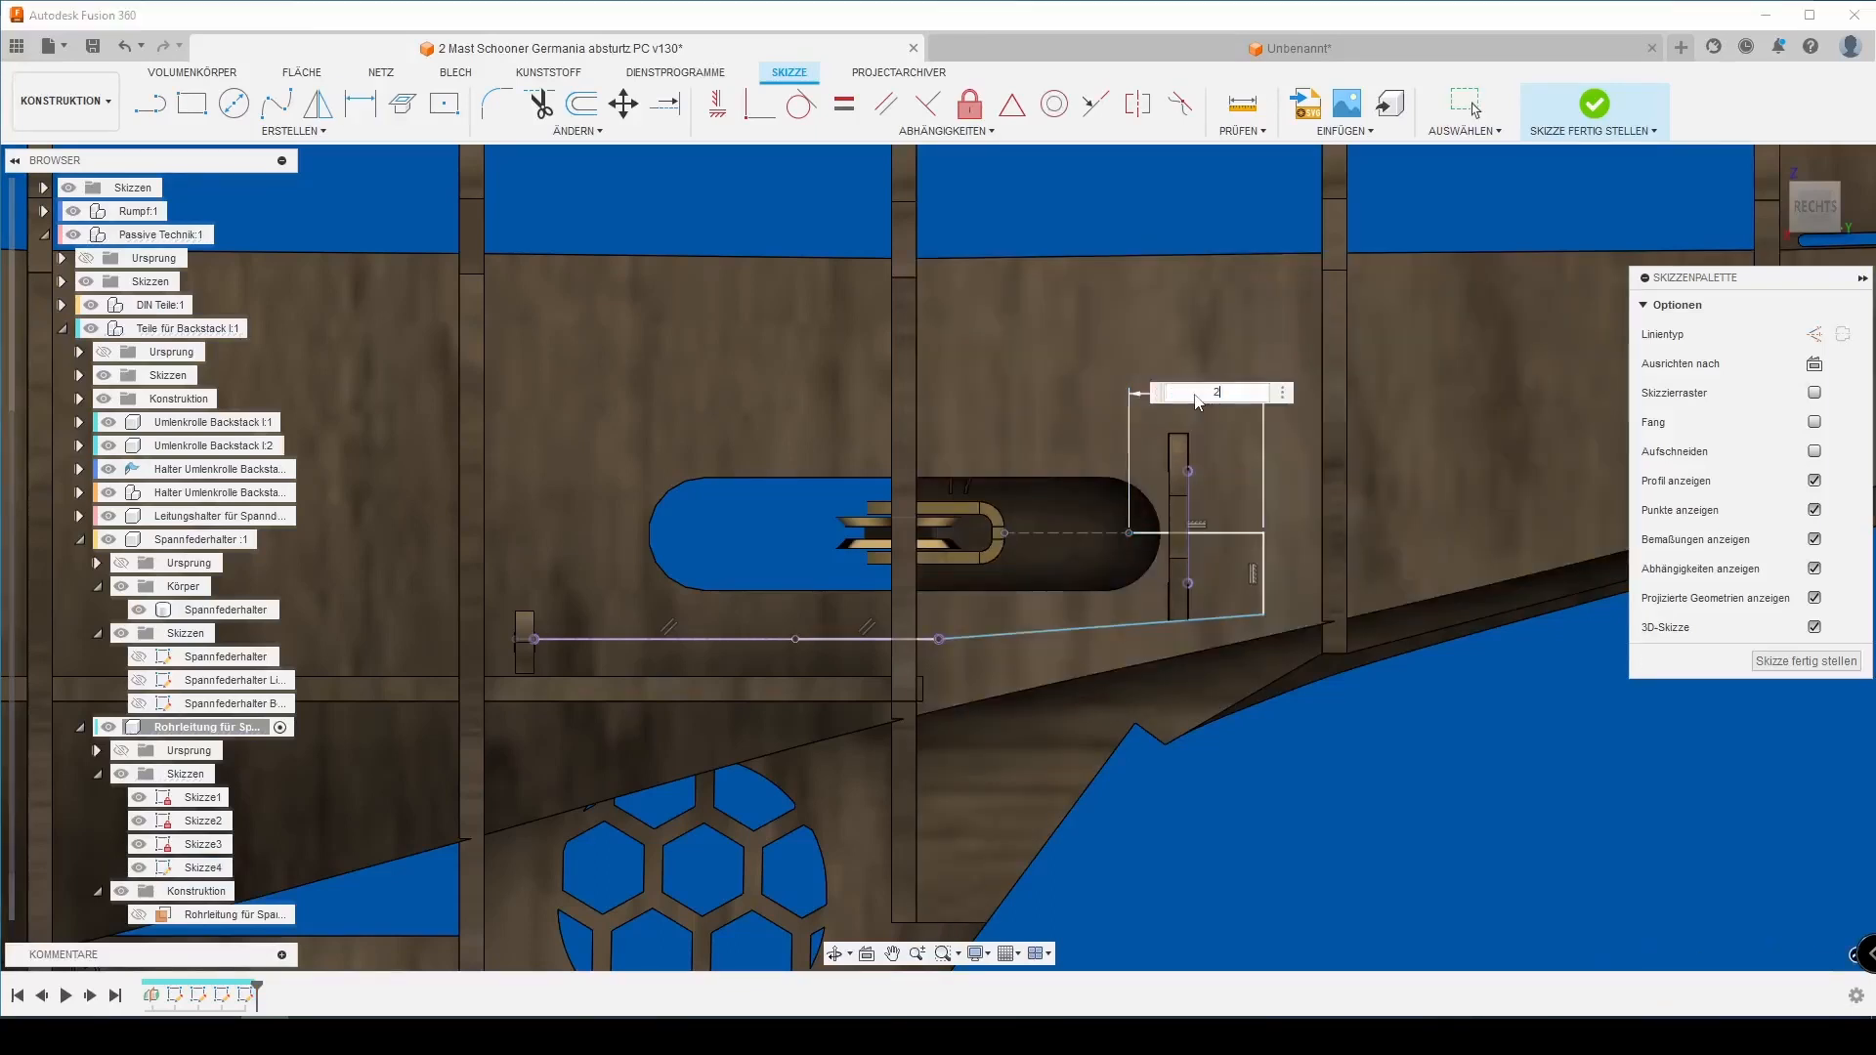
key("Return")
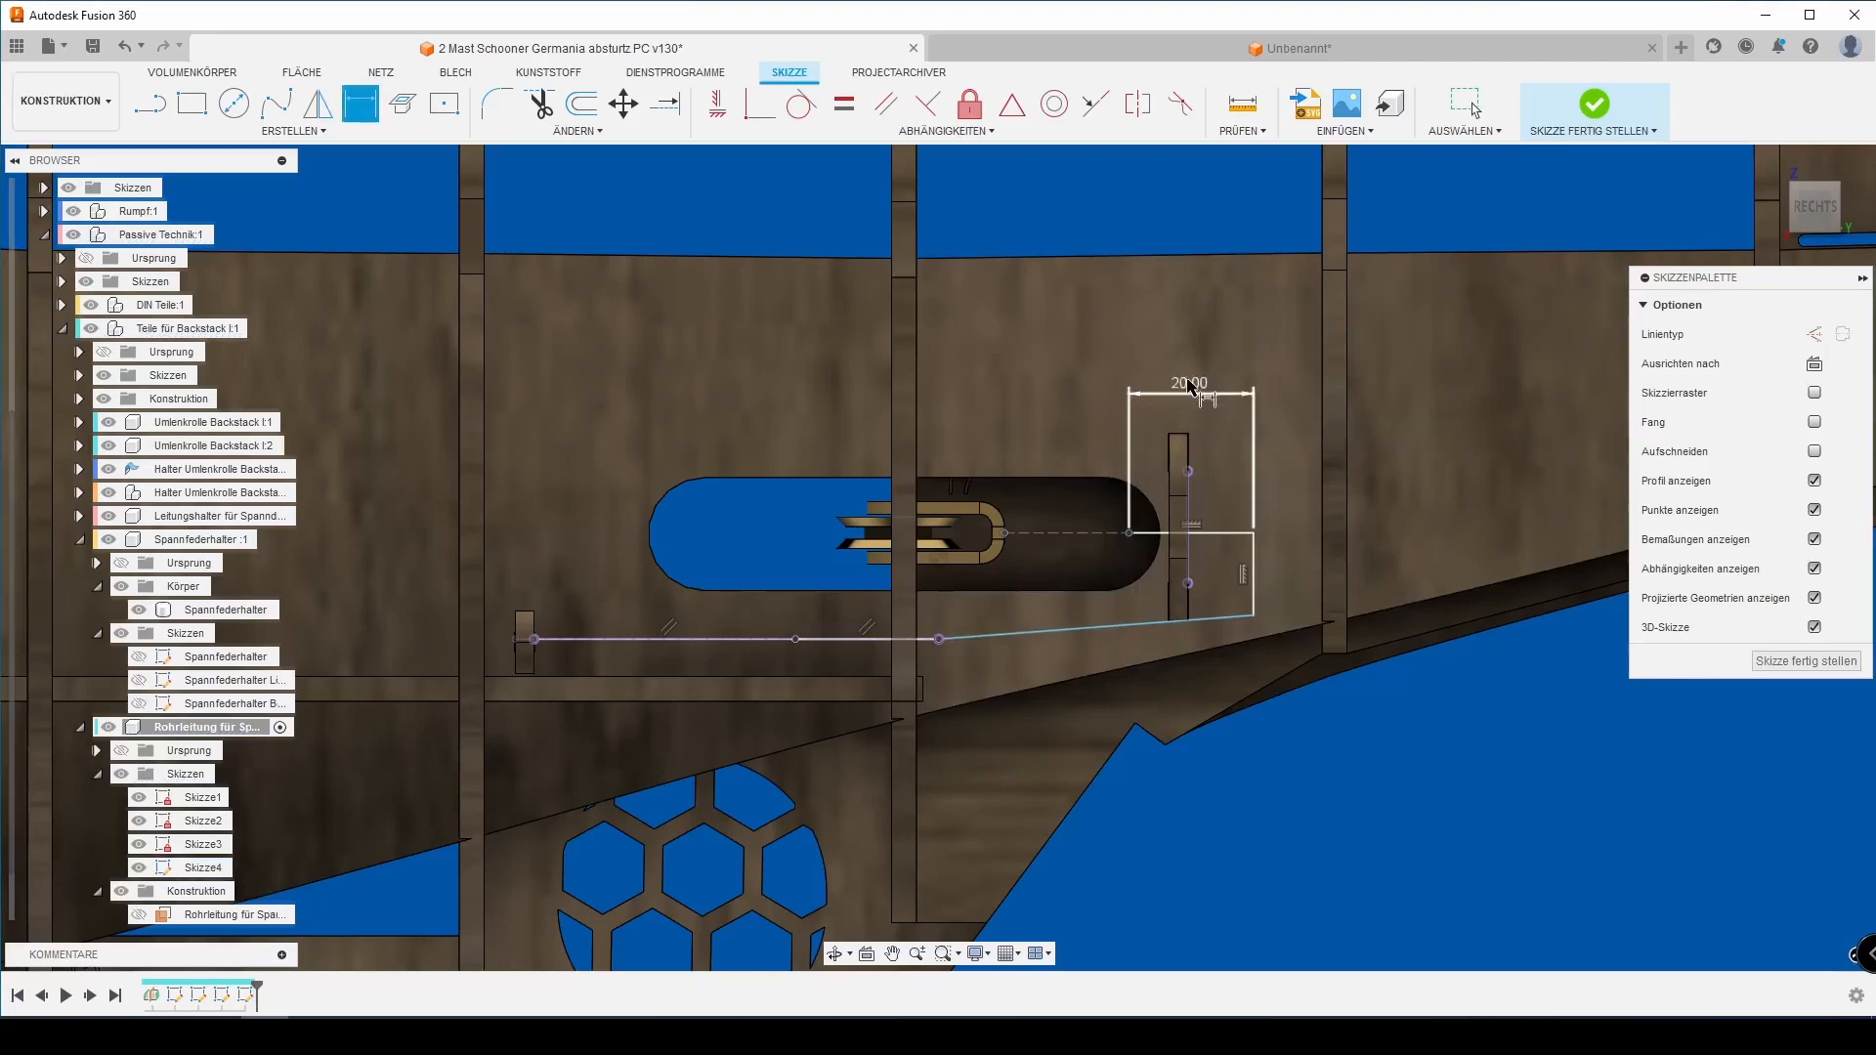
double_click(1192, 391)
key("Return")
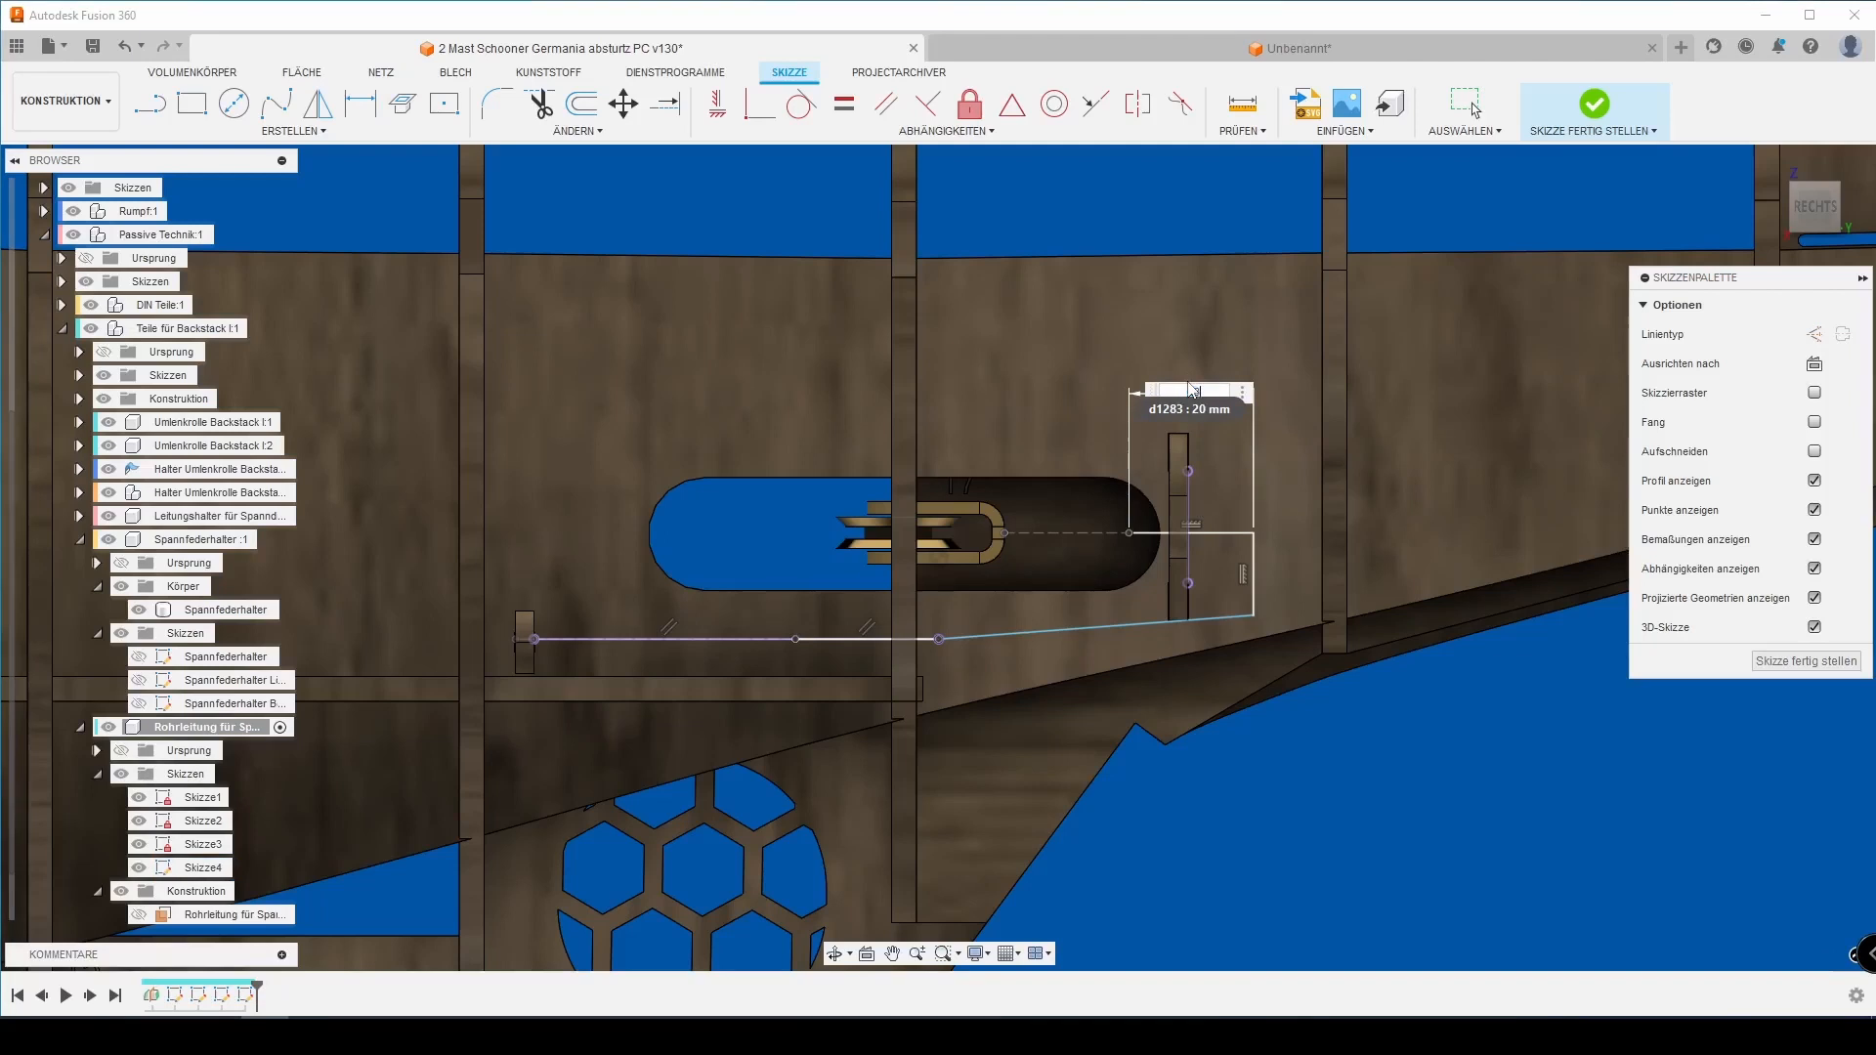
Dimension the path's short vertical line at 15 mm and correct it to 14 mm.
key("d")
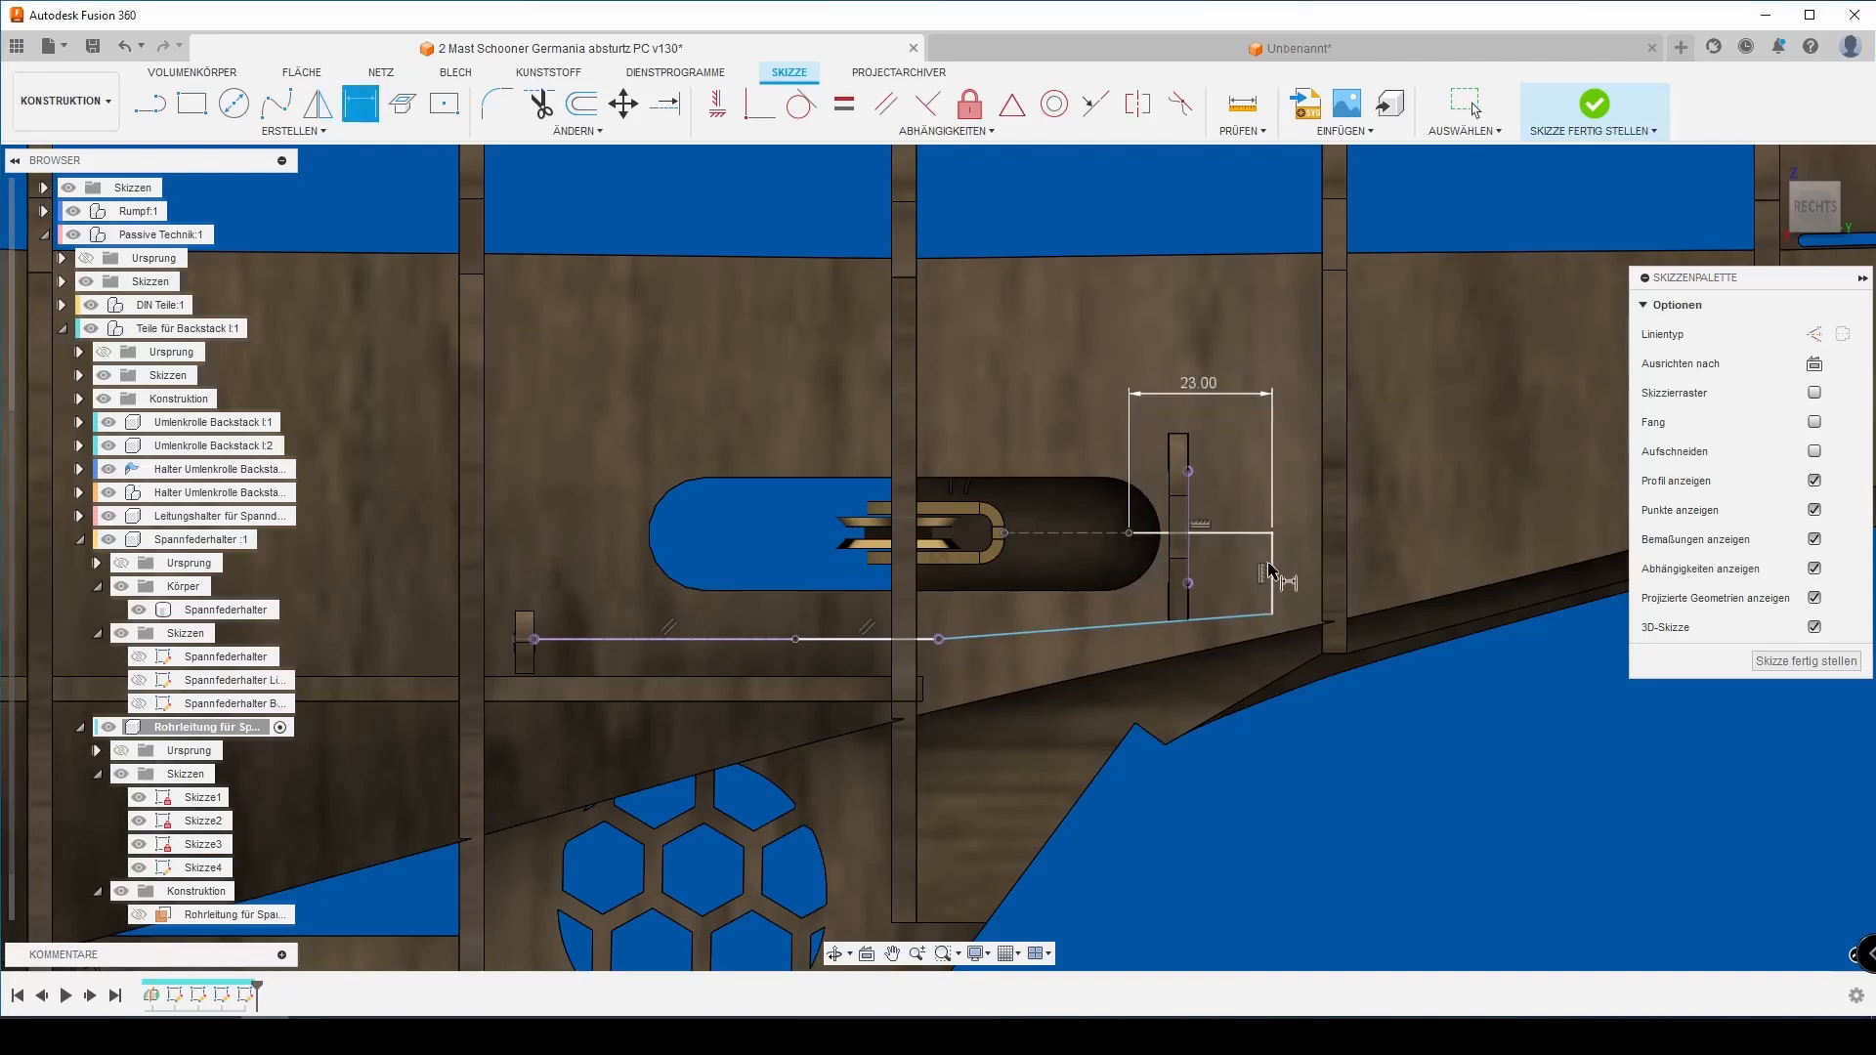
left_click(1275, 585)
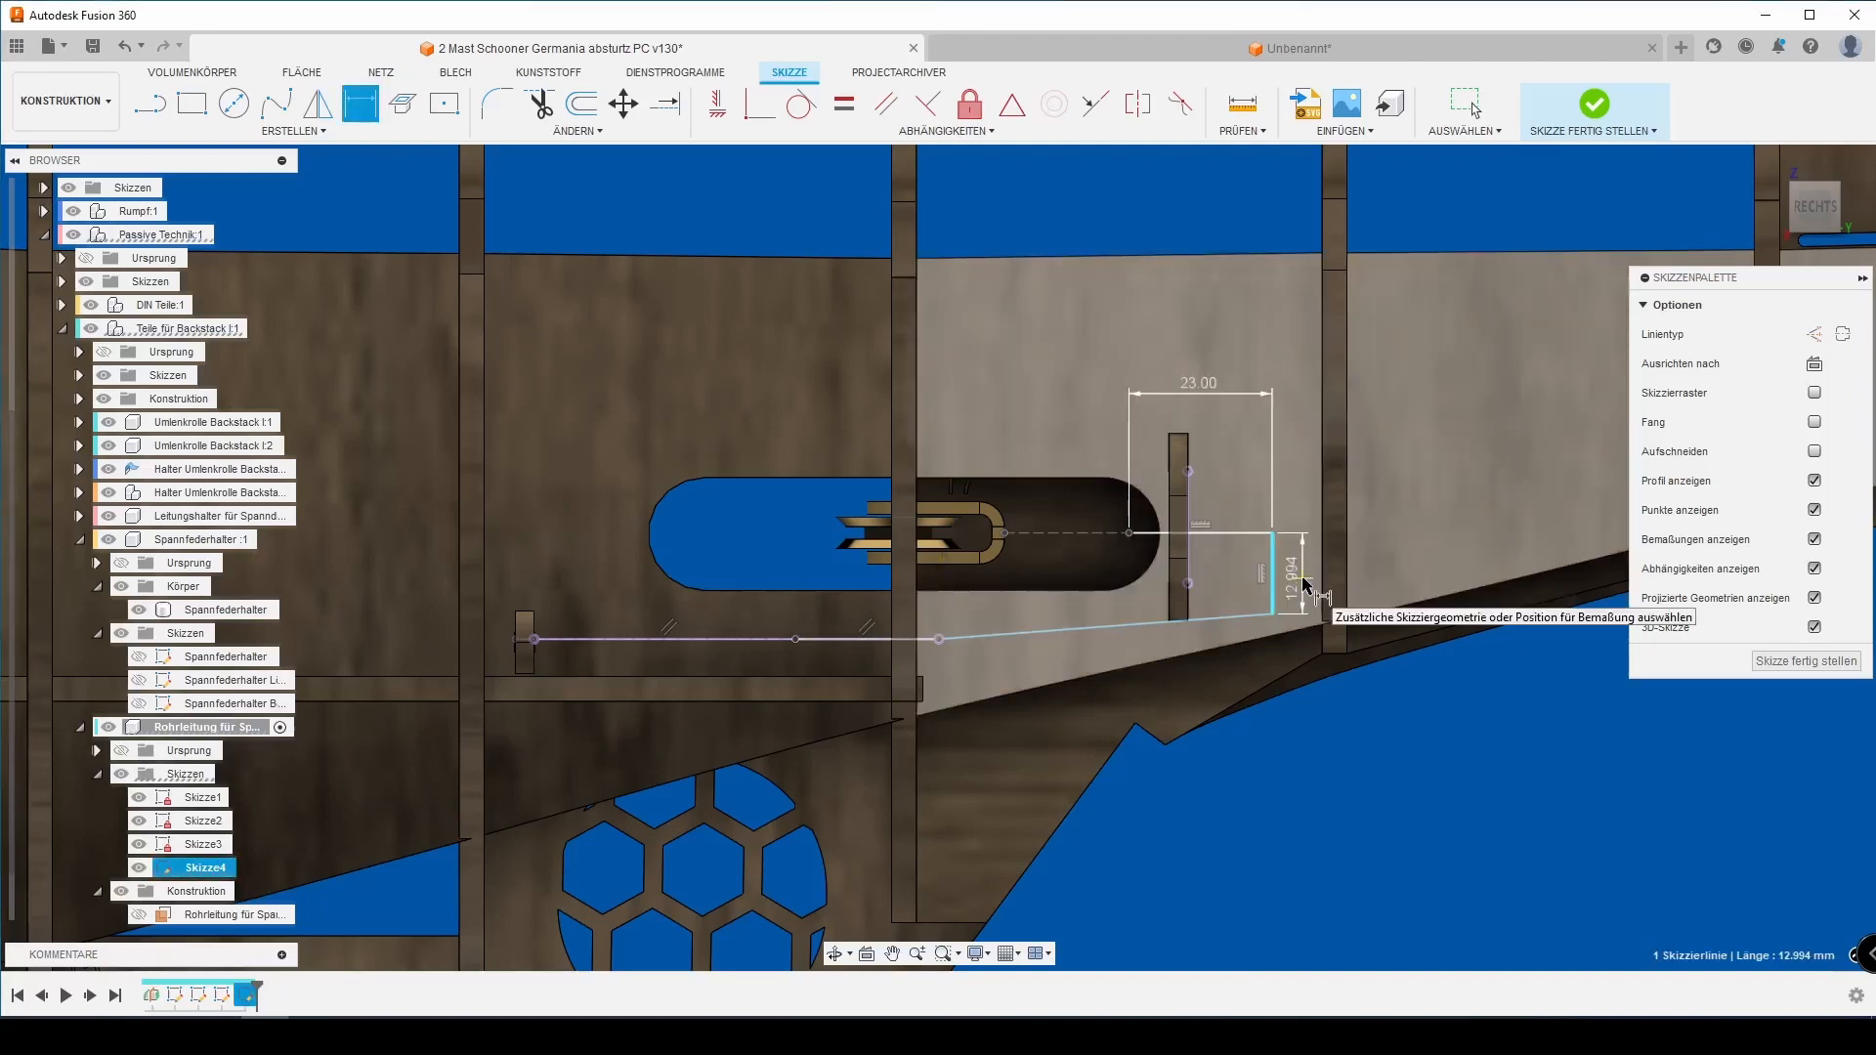
left_click(1304, 585)
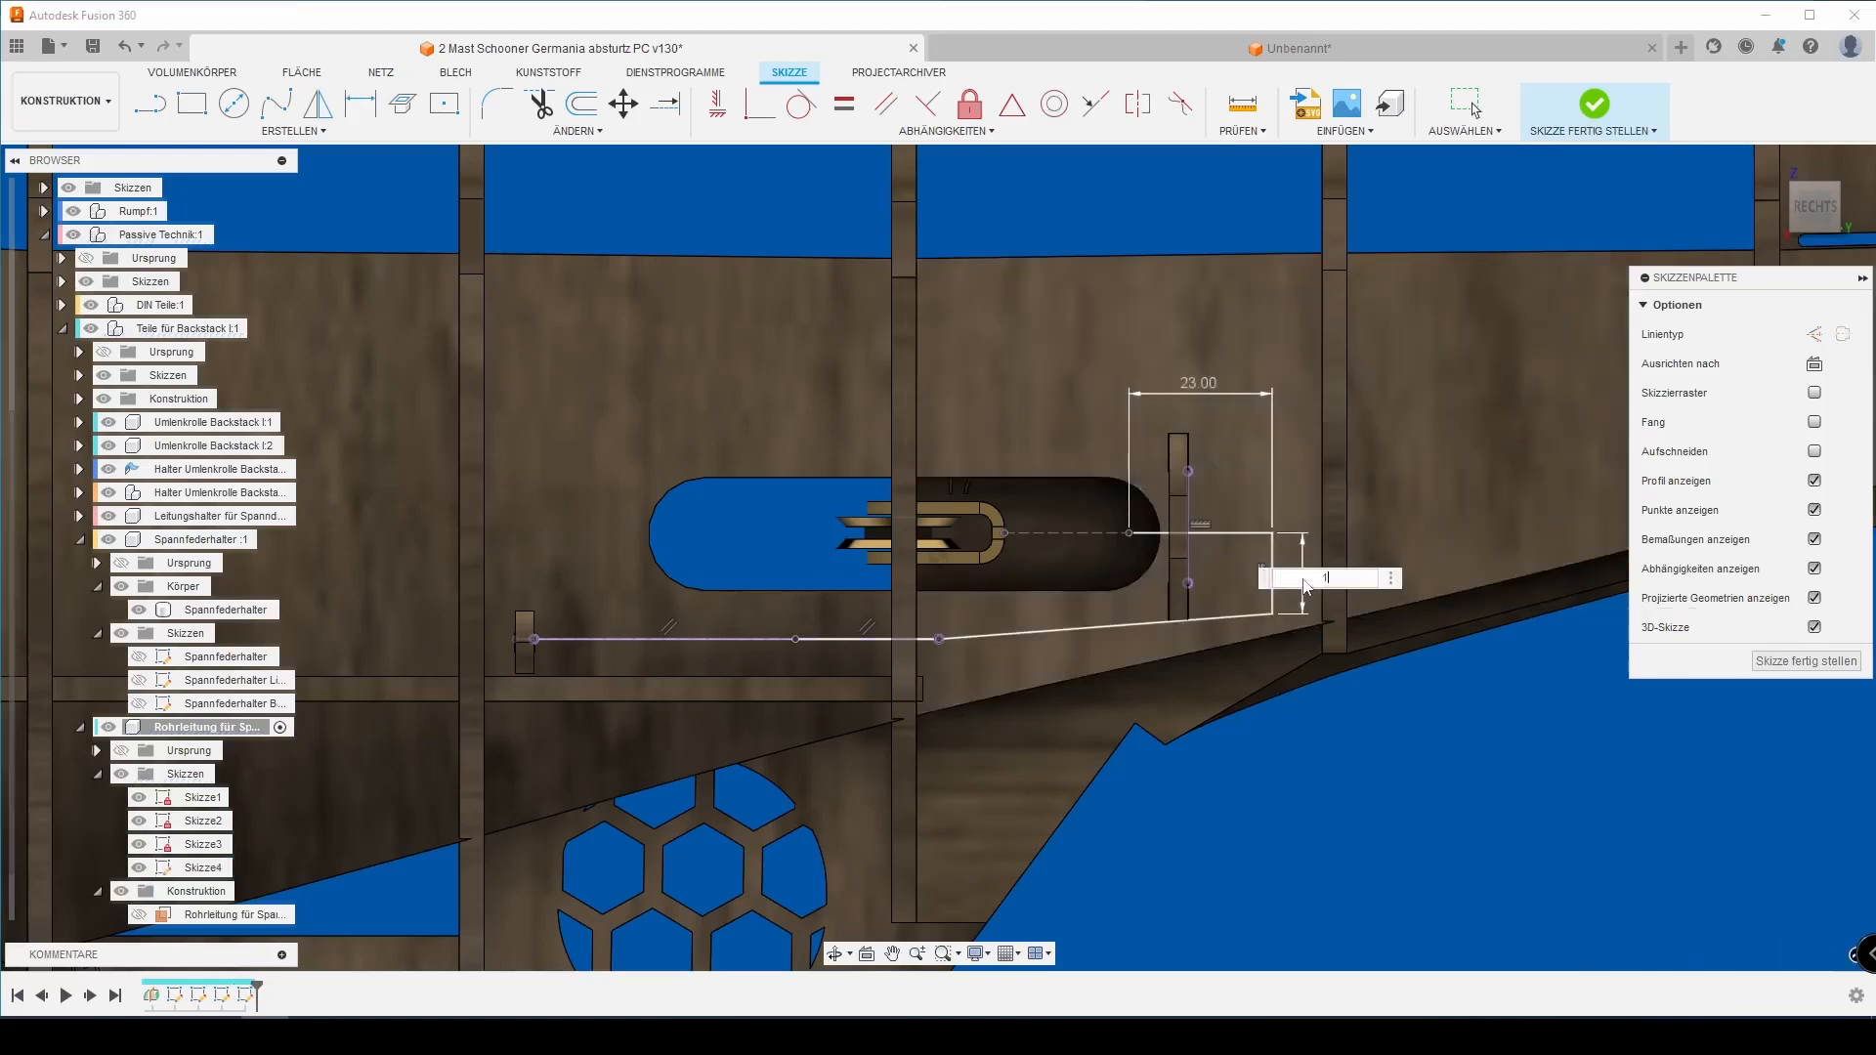
type("15")
key("Return")
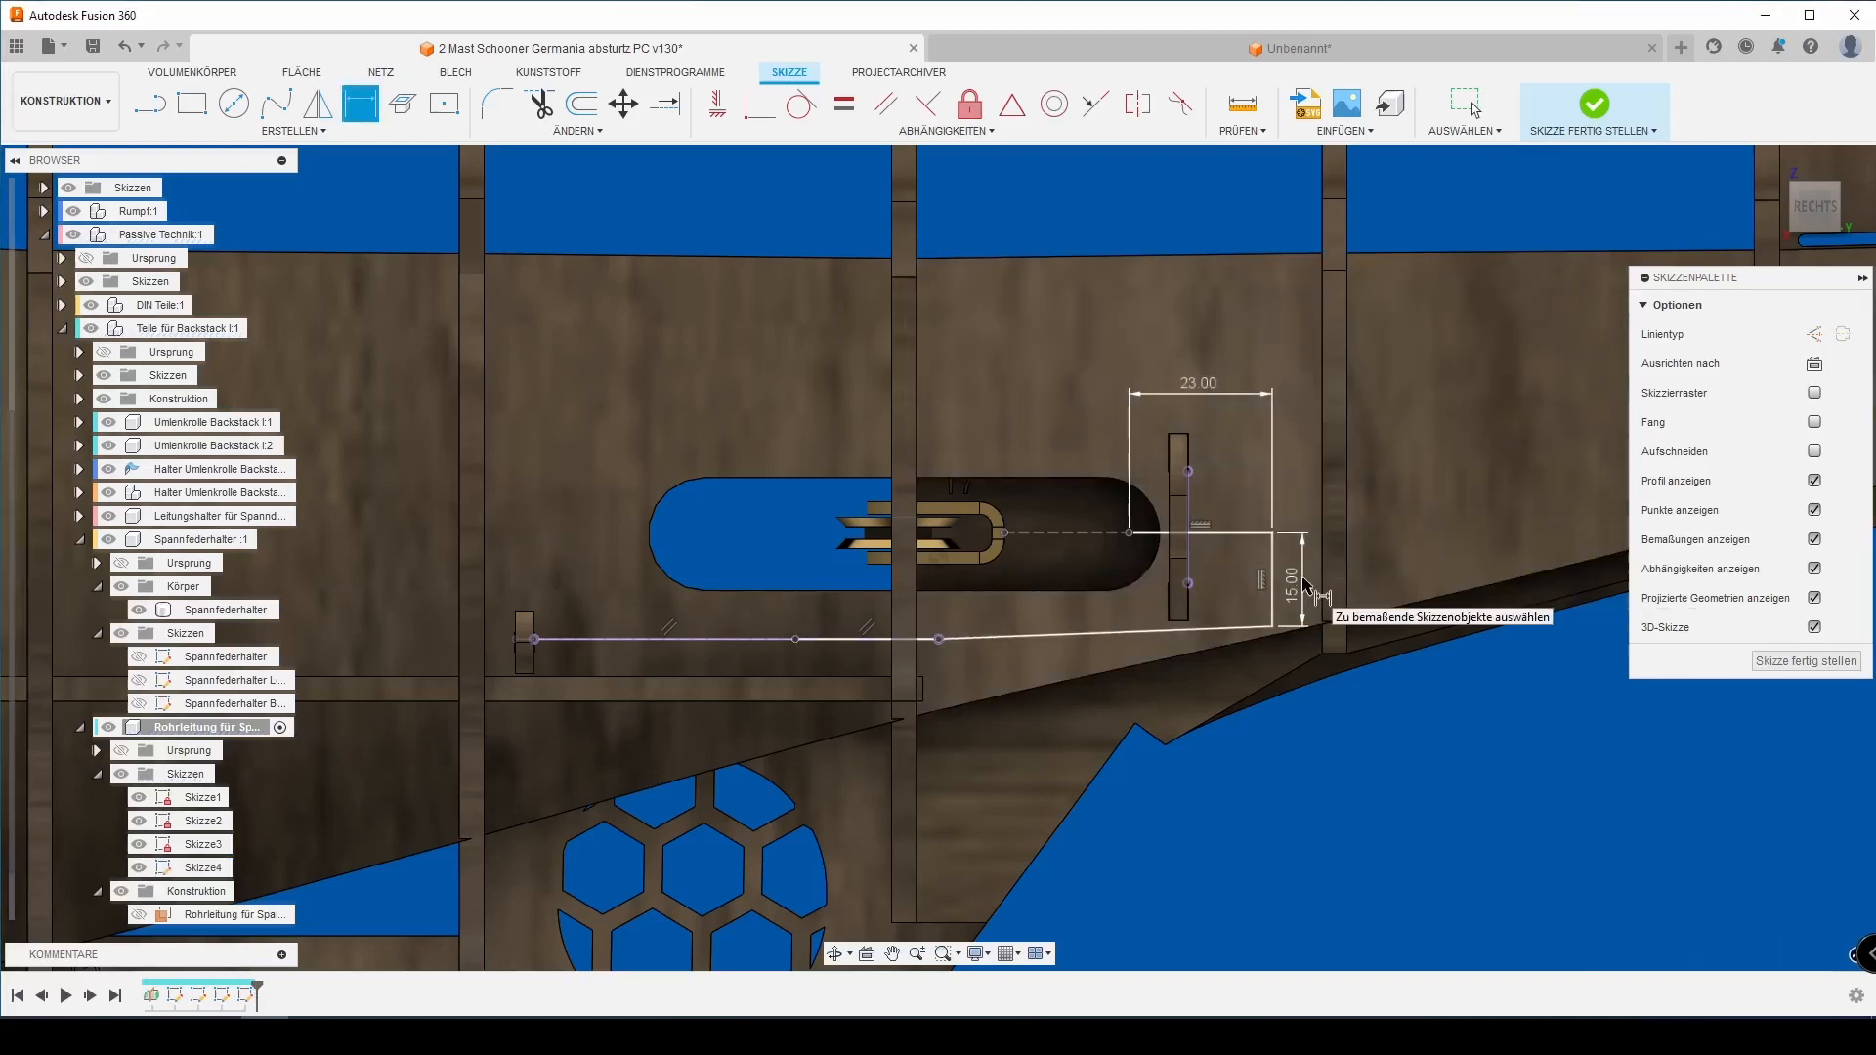
double_click(1301, 587)
type("14")
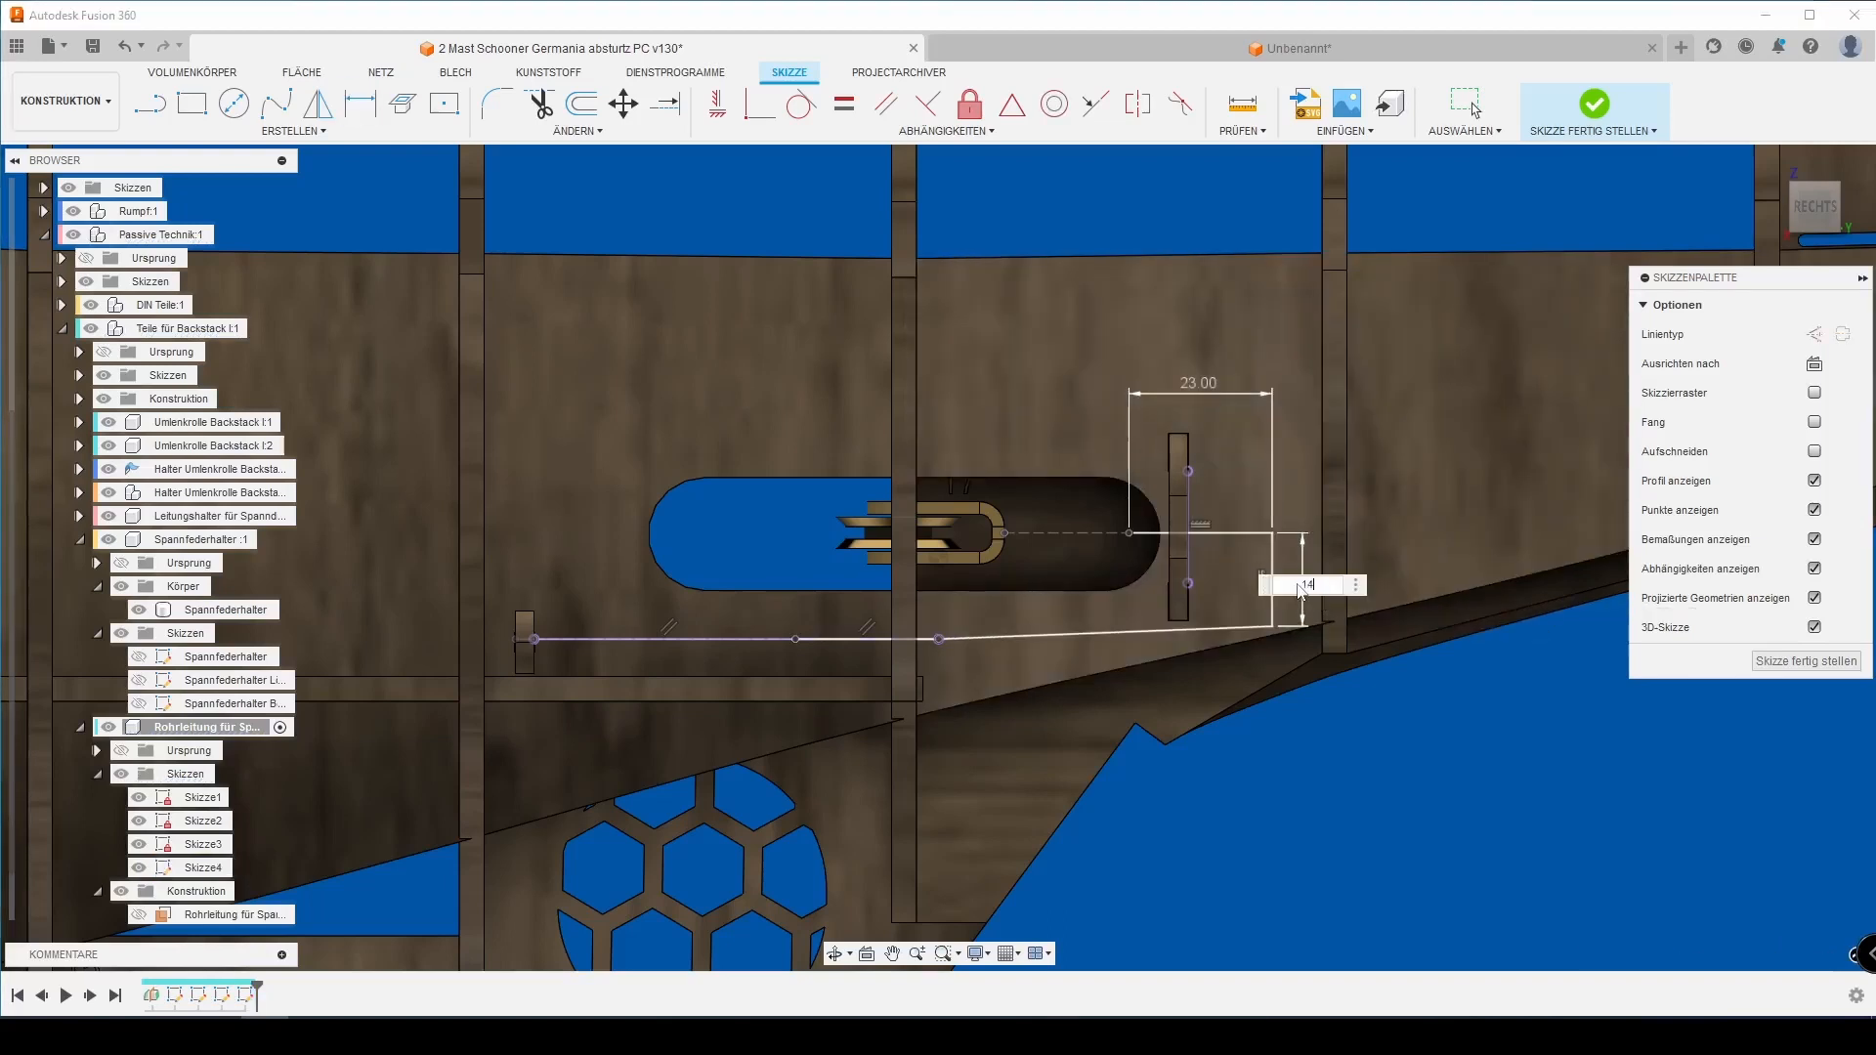
key("Return")
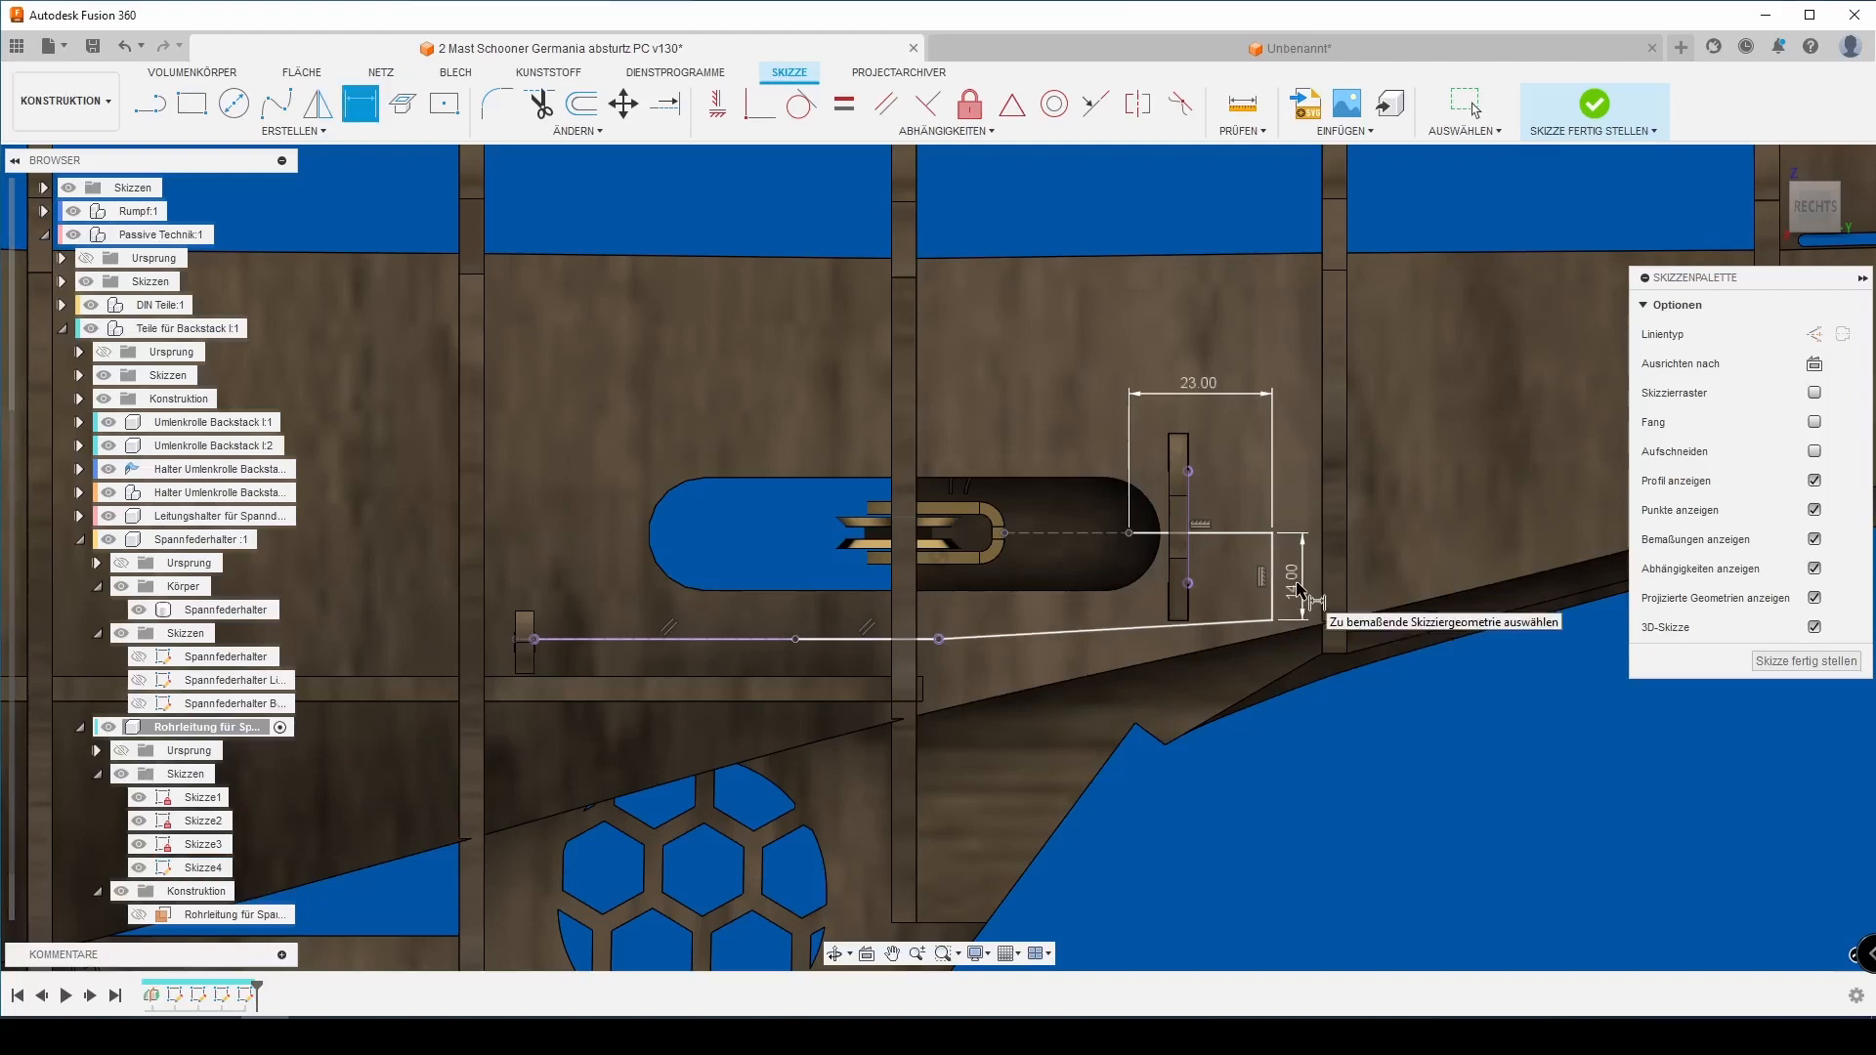
Dimension the path's line running along the lower guide line between its two endpoints at 15 mm.
left_click(846, 640)
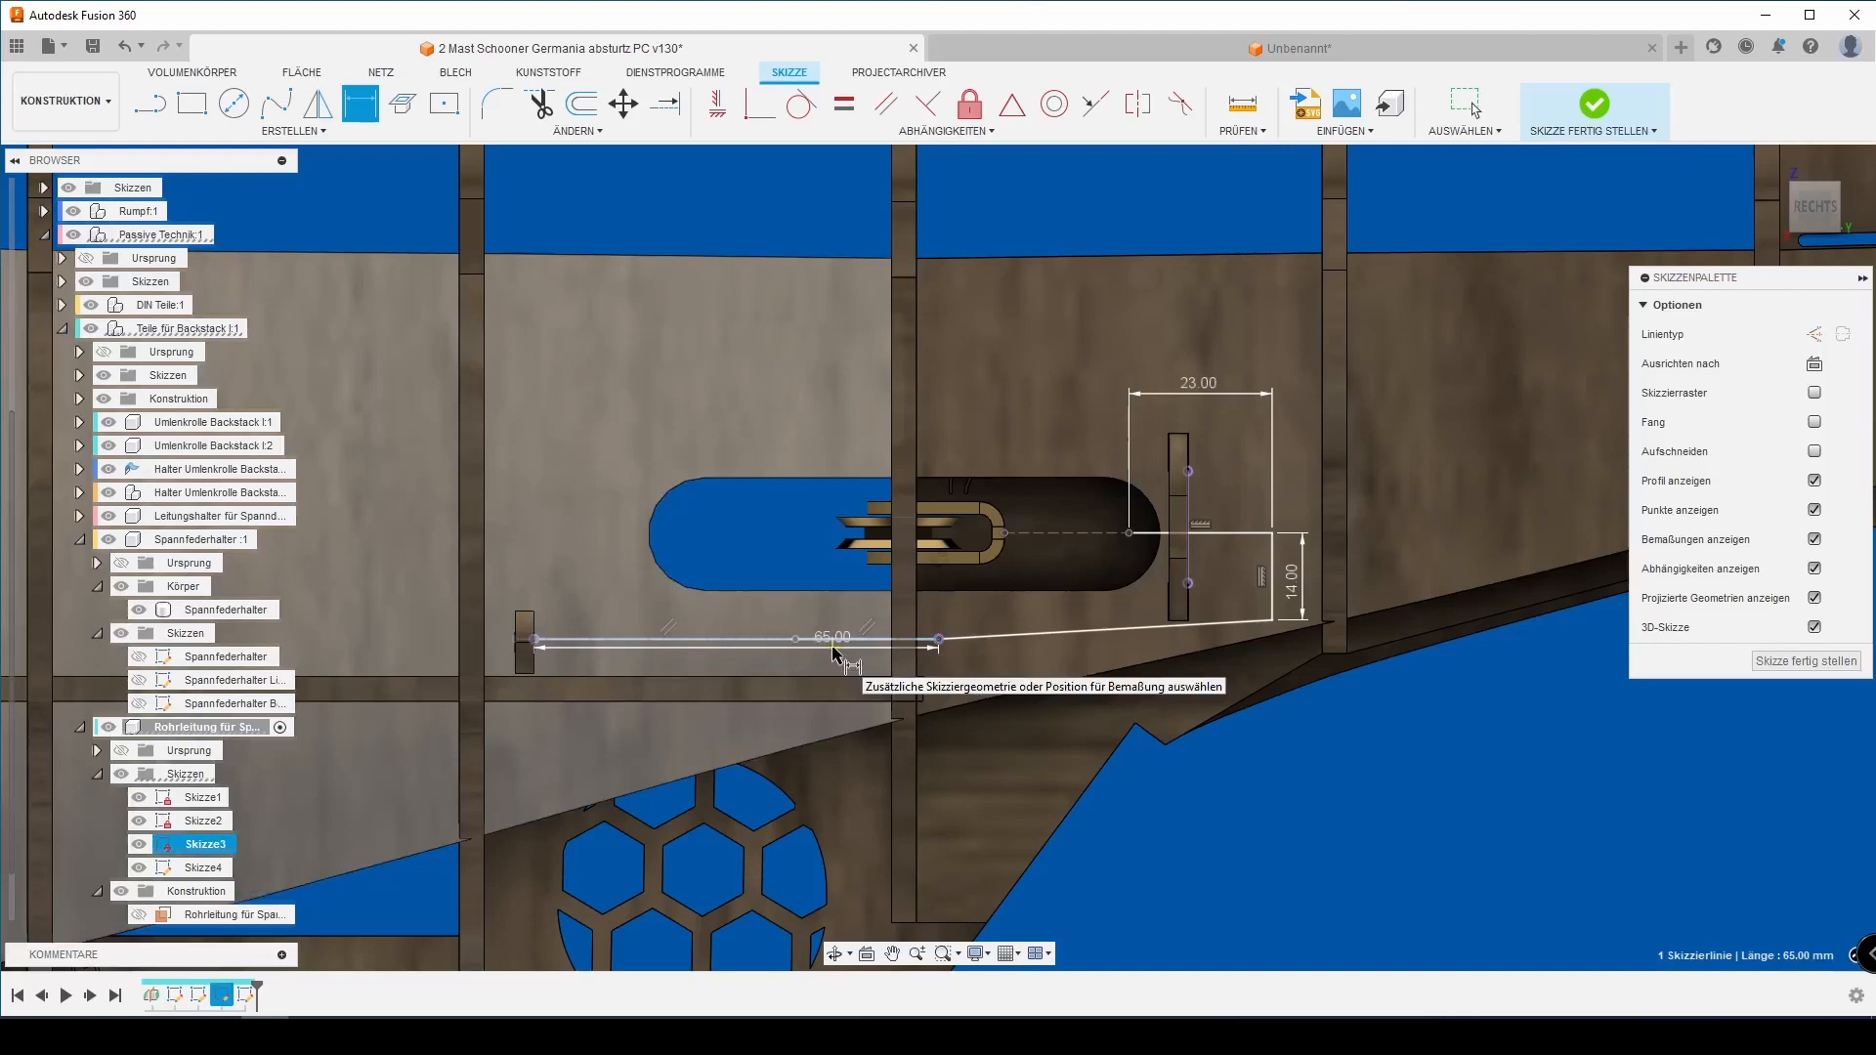
key("Escape")
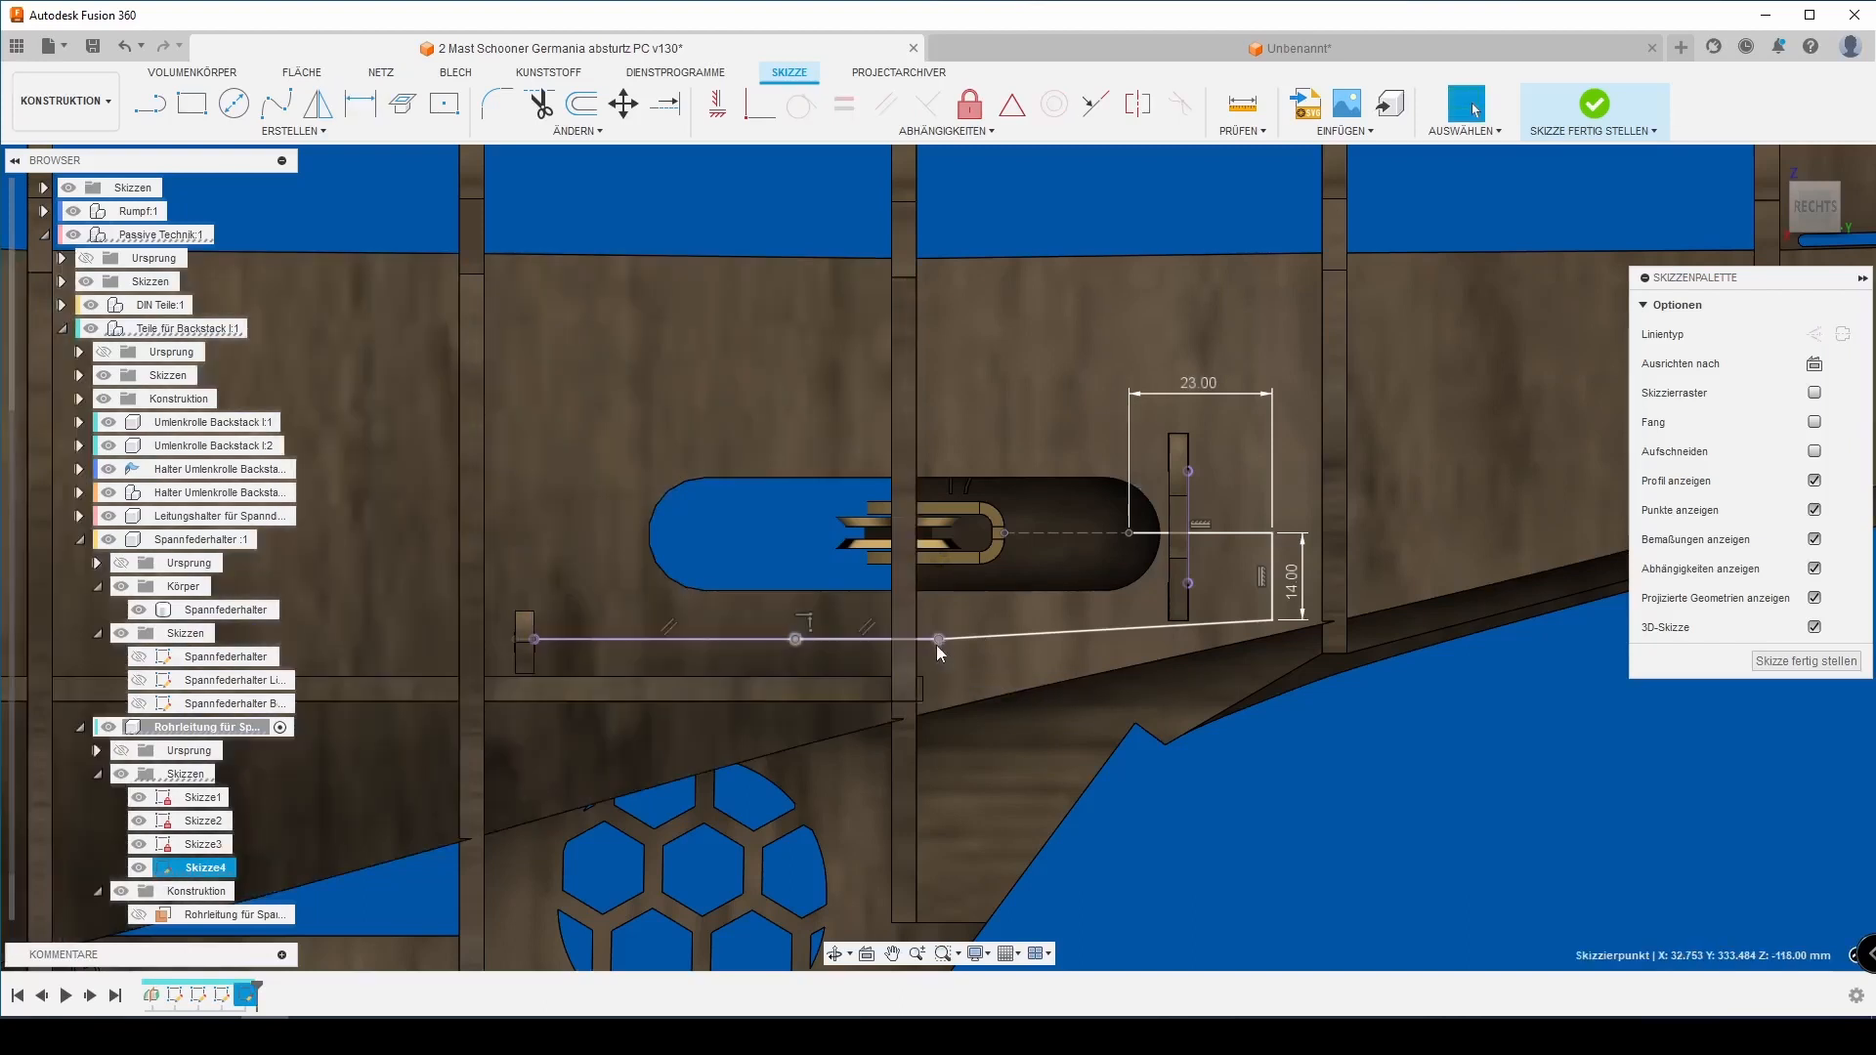
left_click(940, 639)
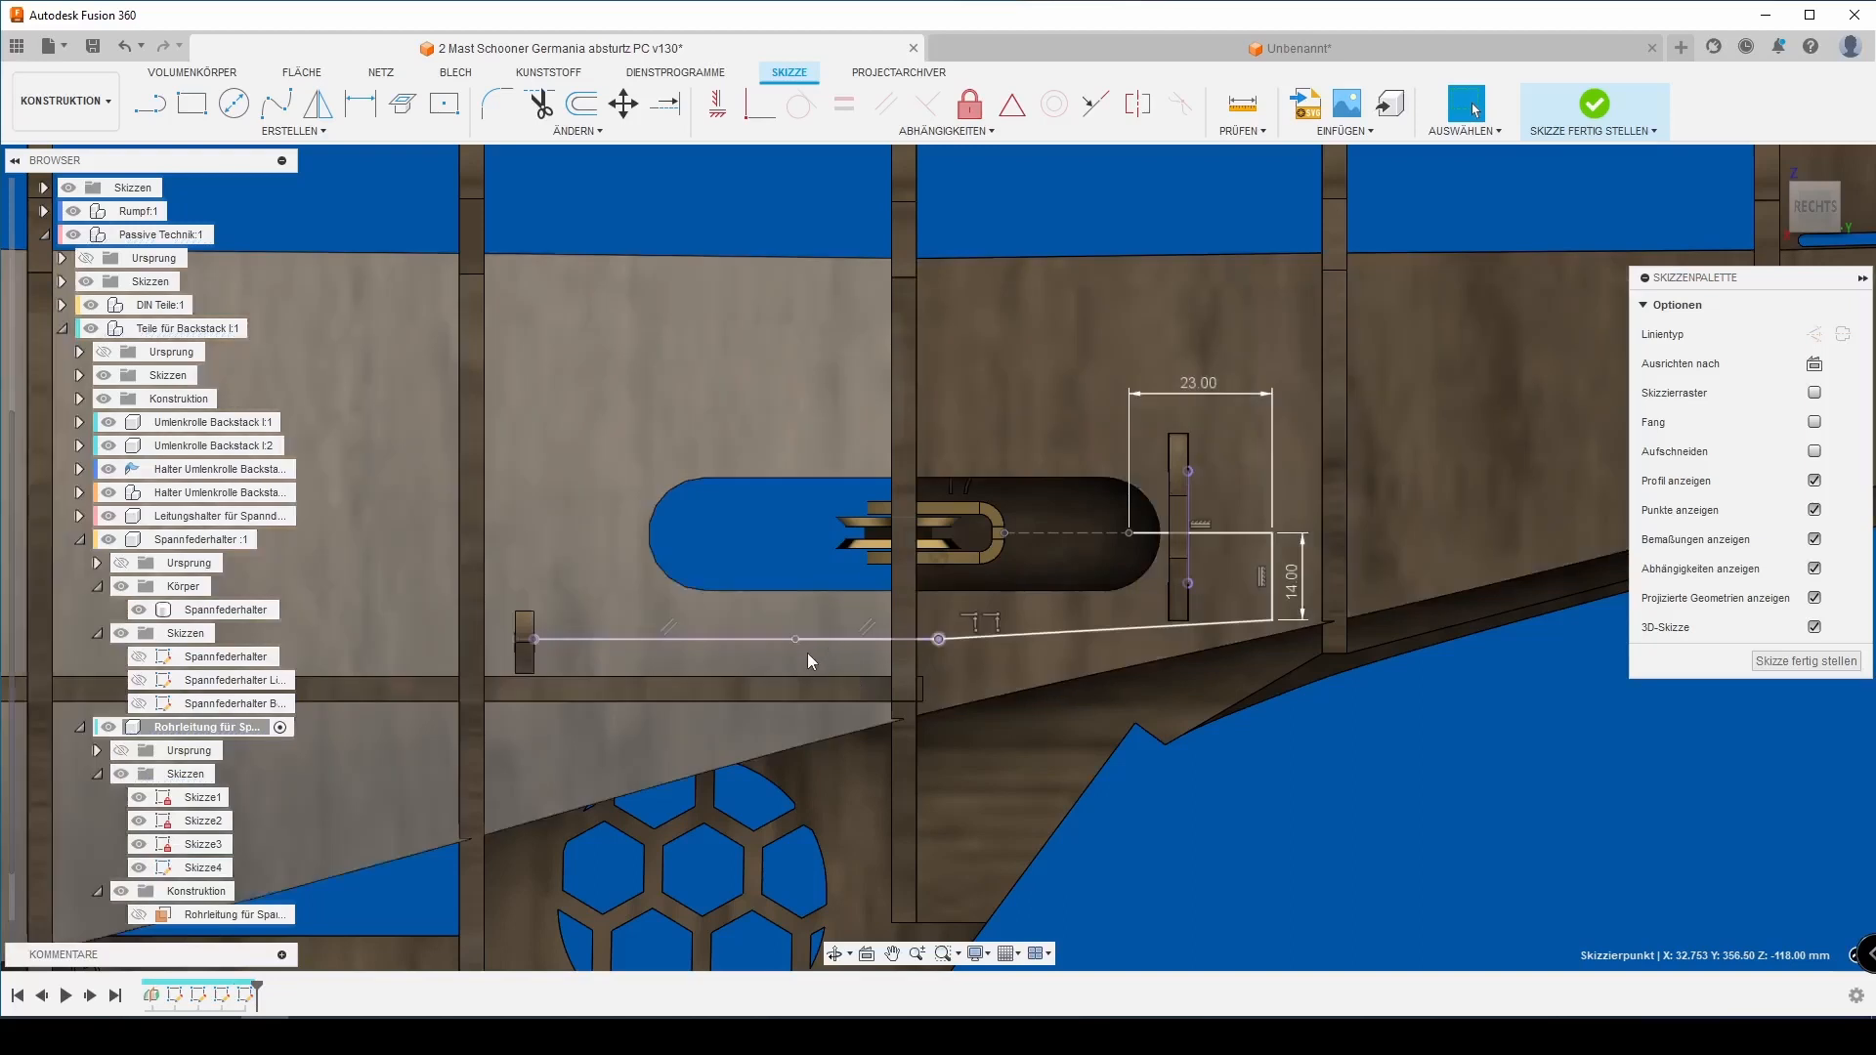
key("d")
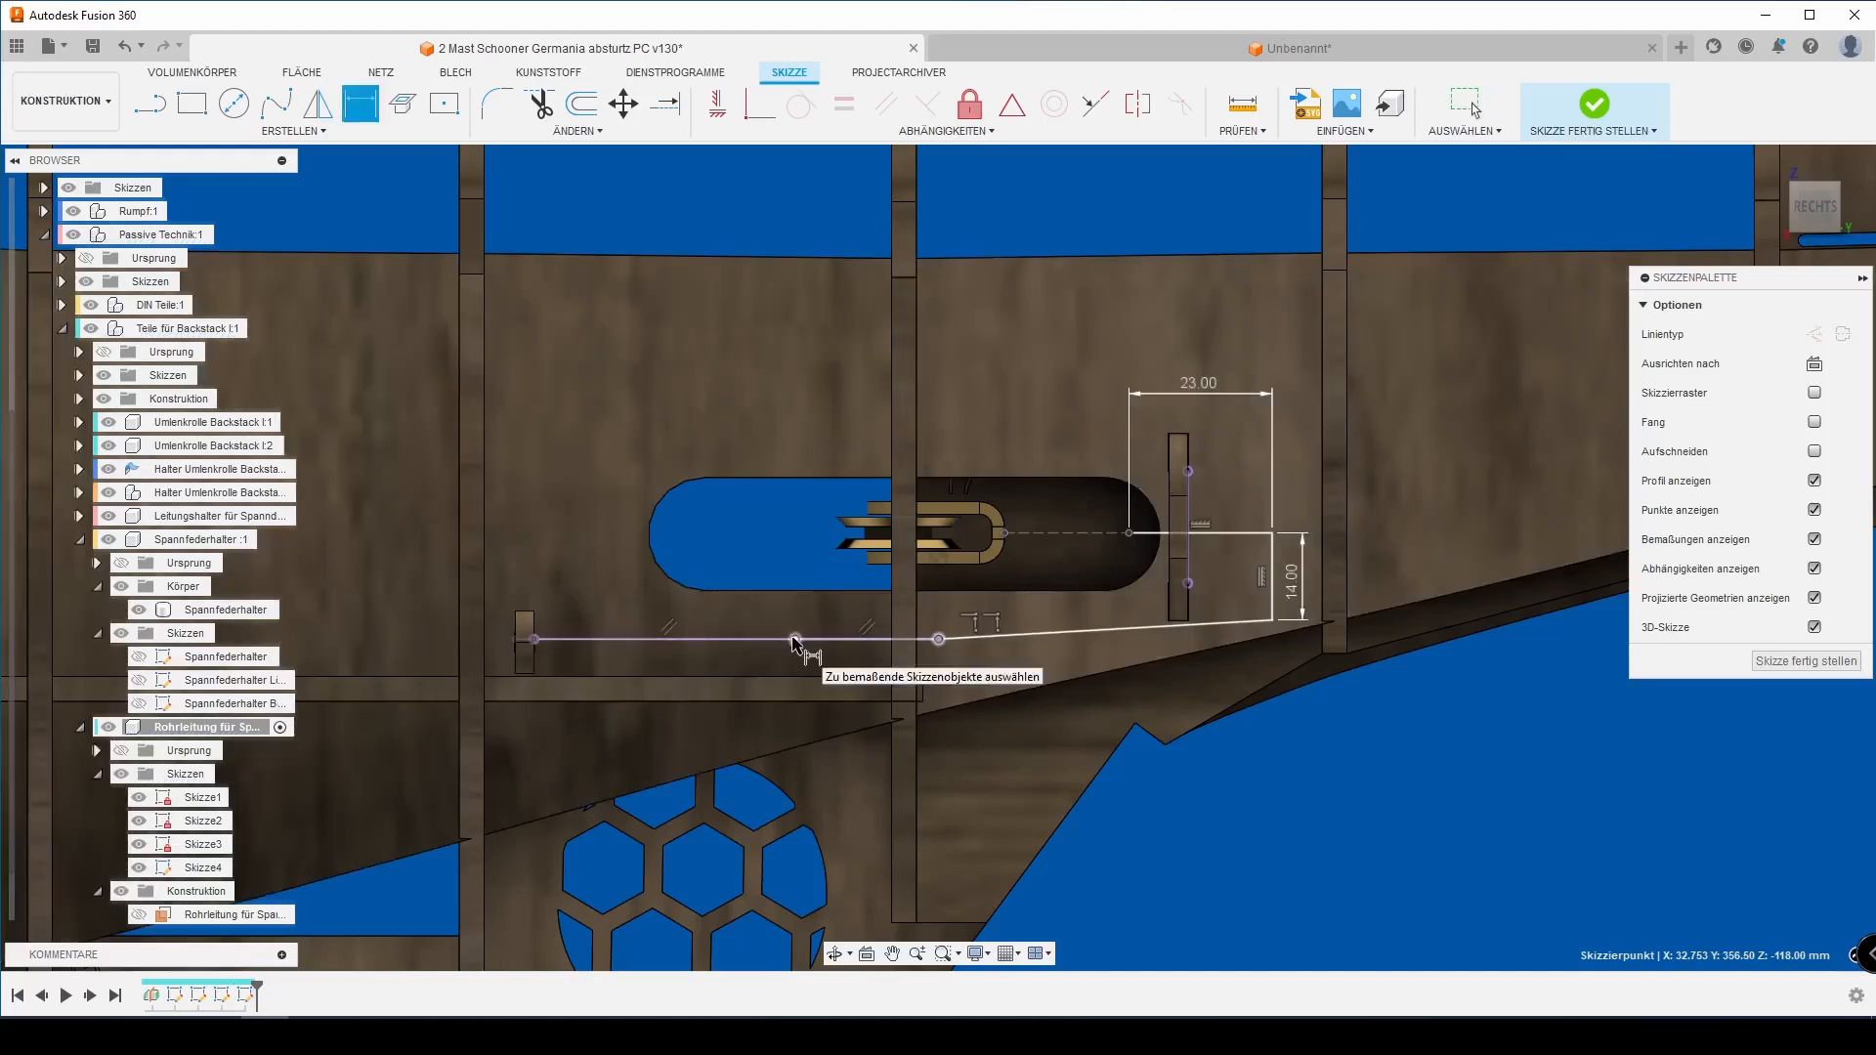
left_click(795, 640)
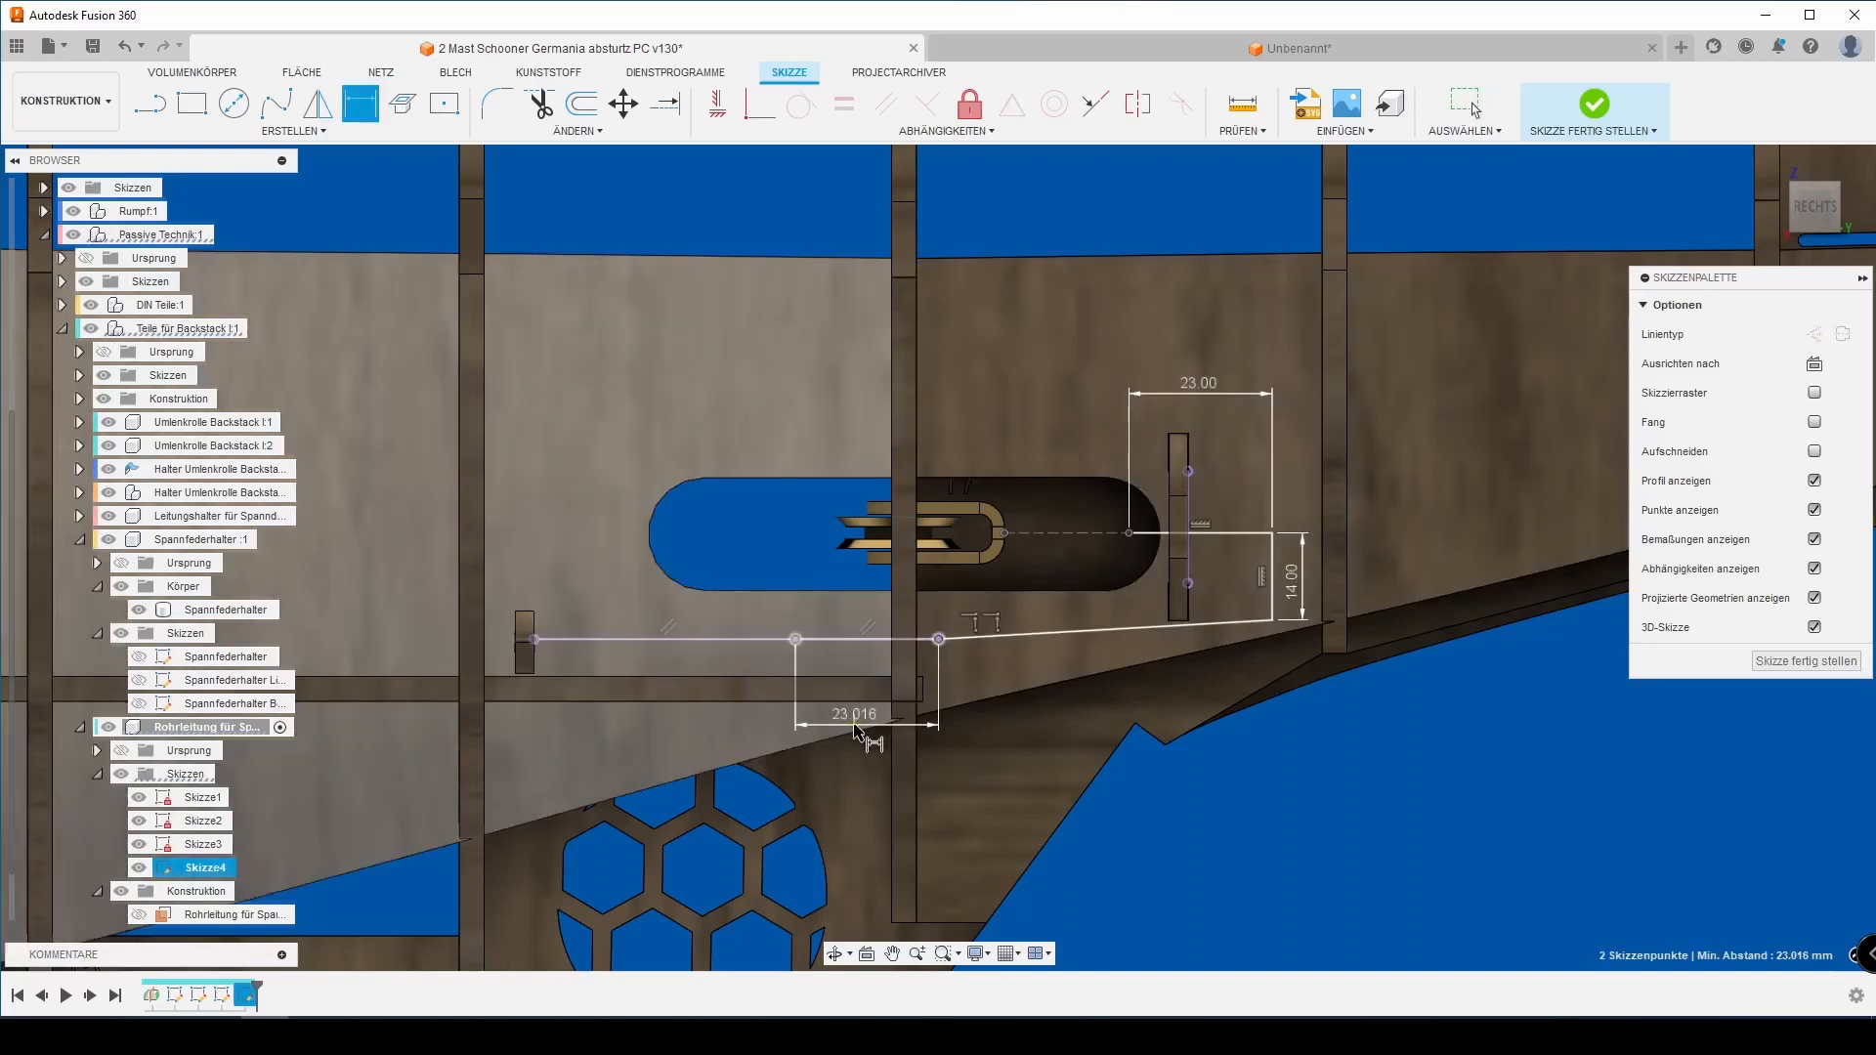
left_click(858, 729)
type("15")
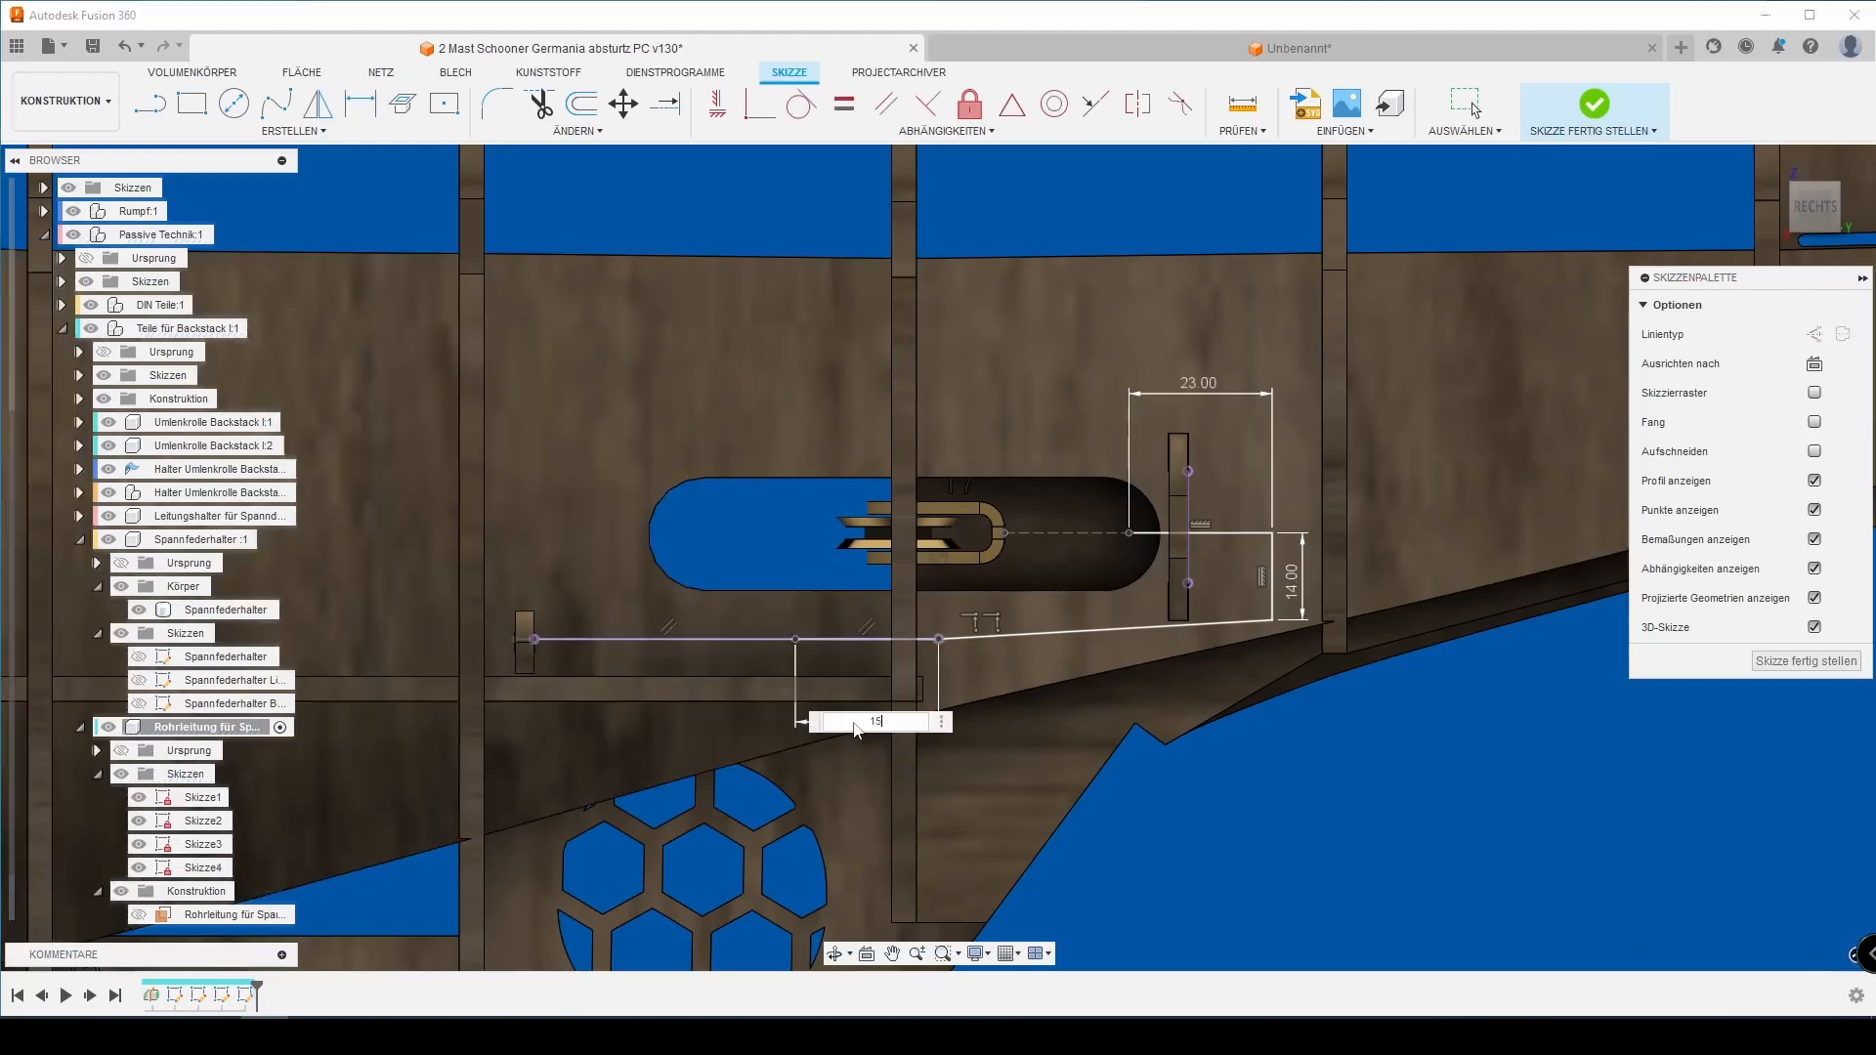
key("Return")
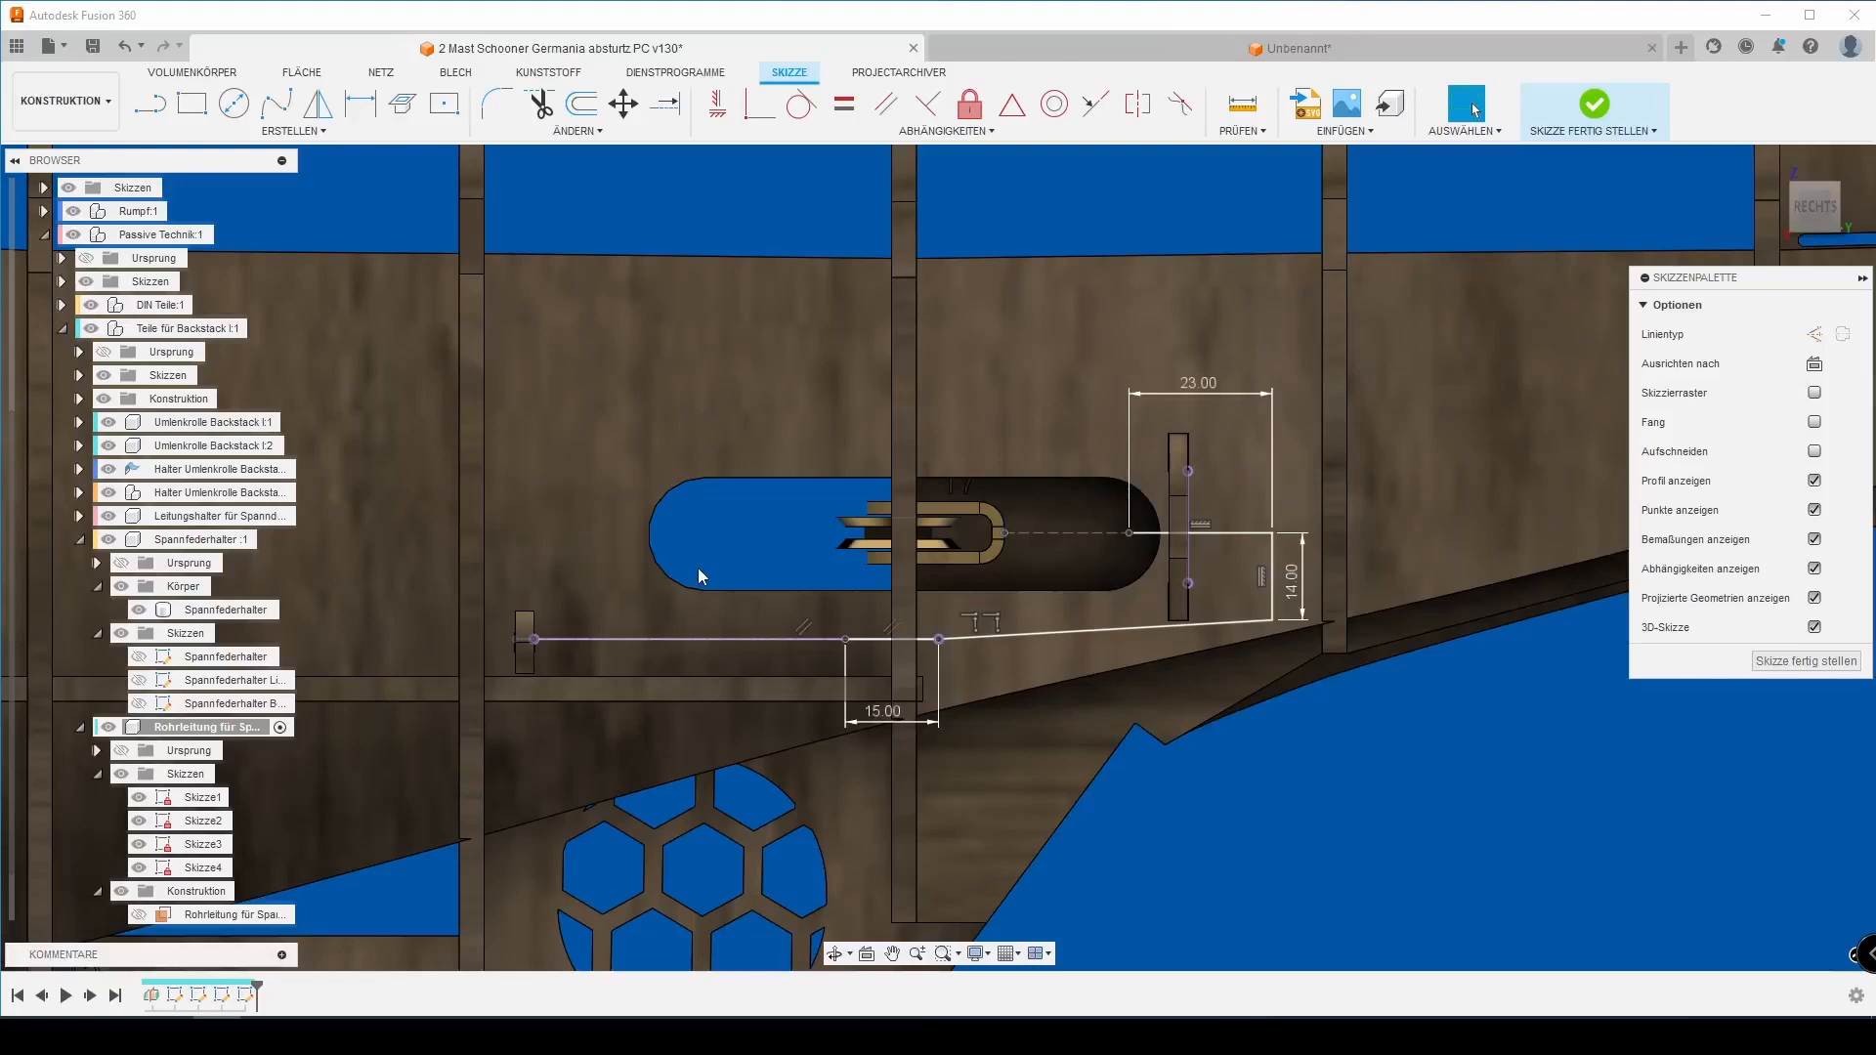
Fillet both corners at the path's vertical line with a 5 mm radius.
left_click(496, 102)
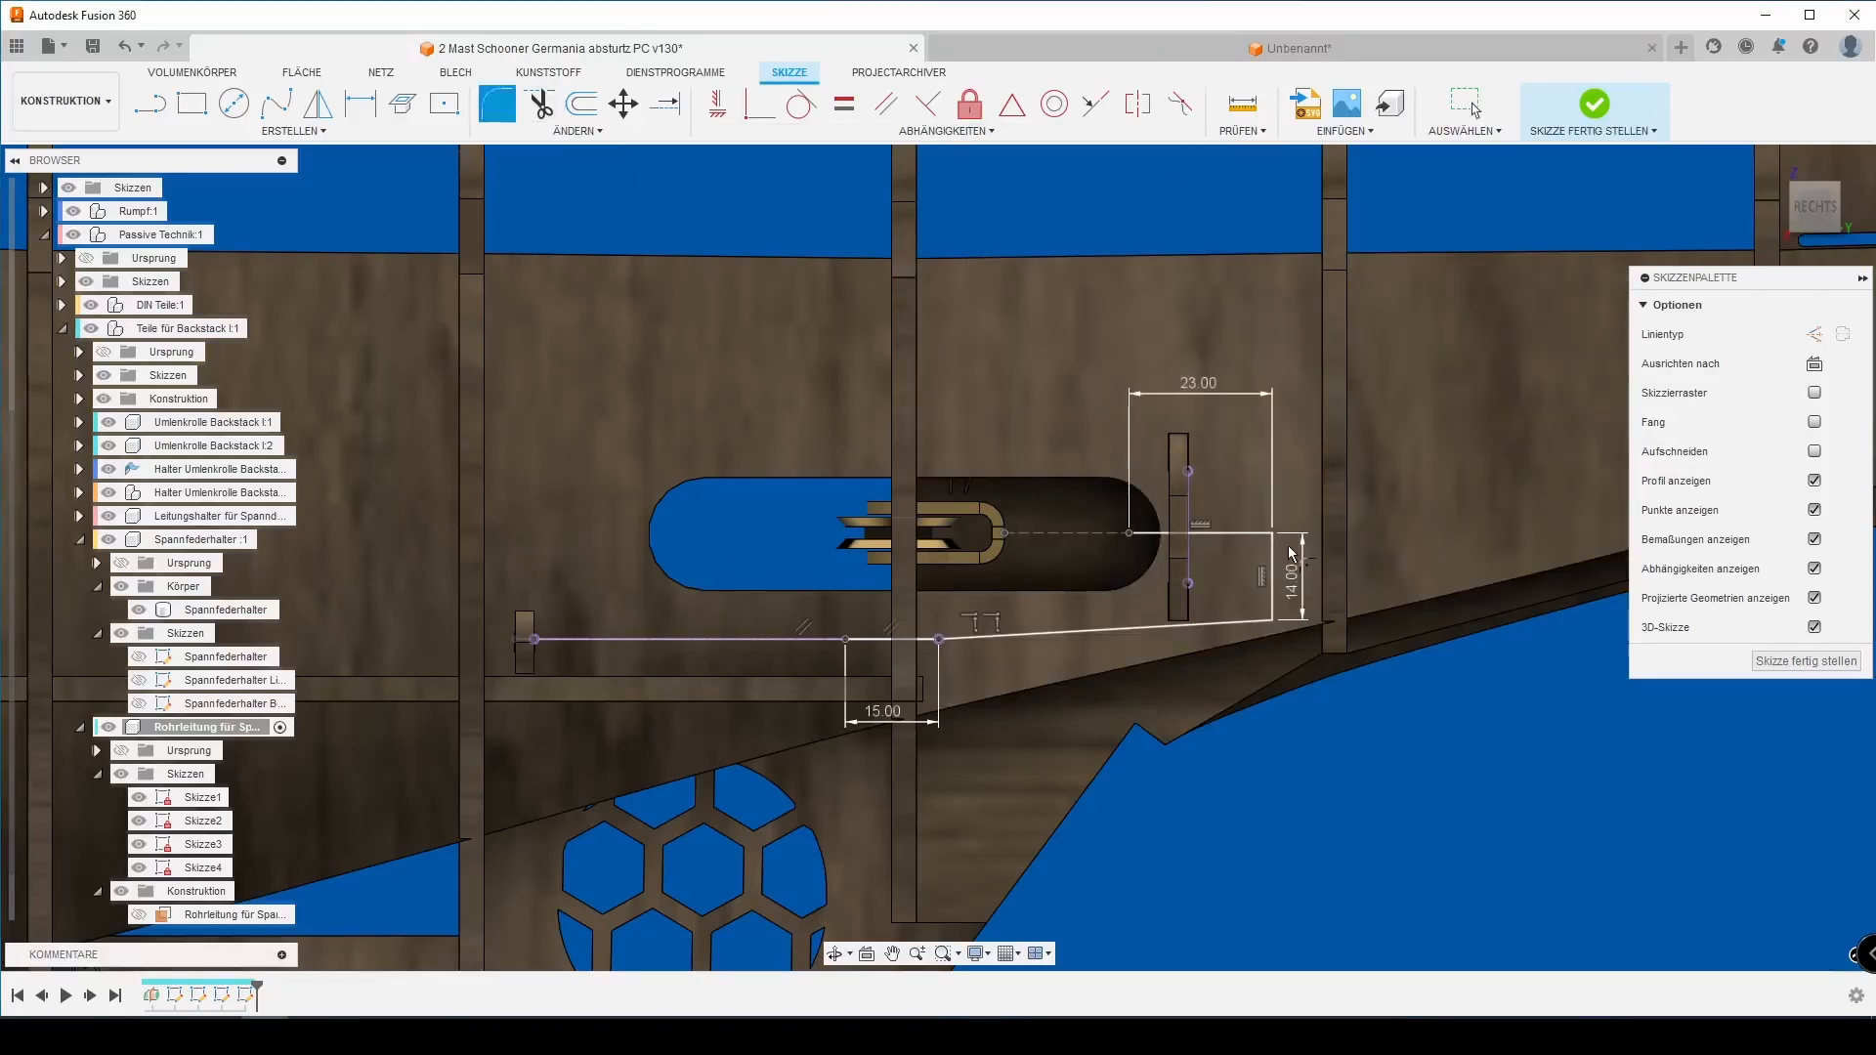
left_click(1229, 534)
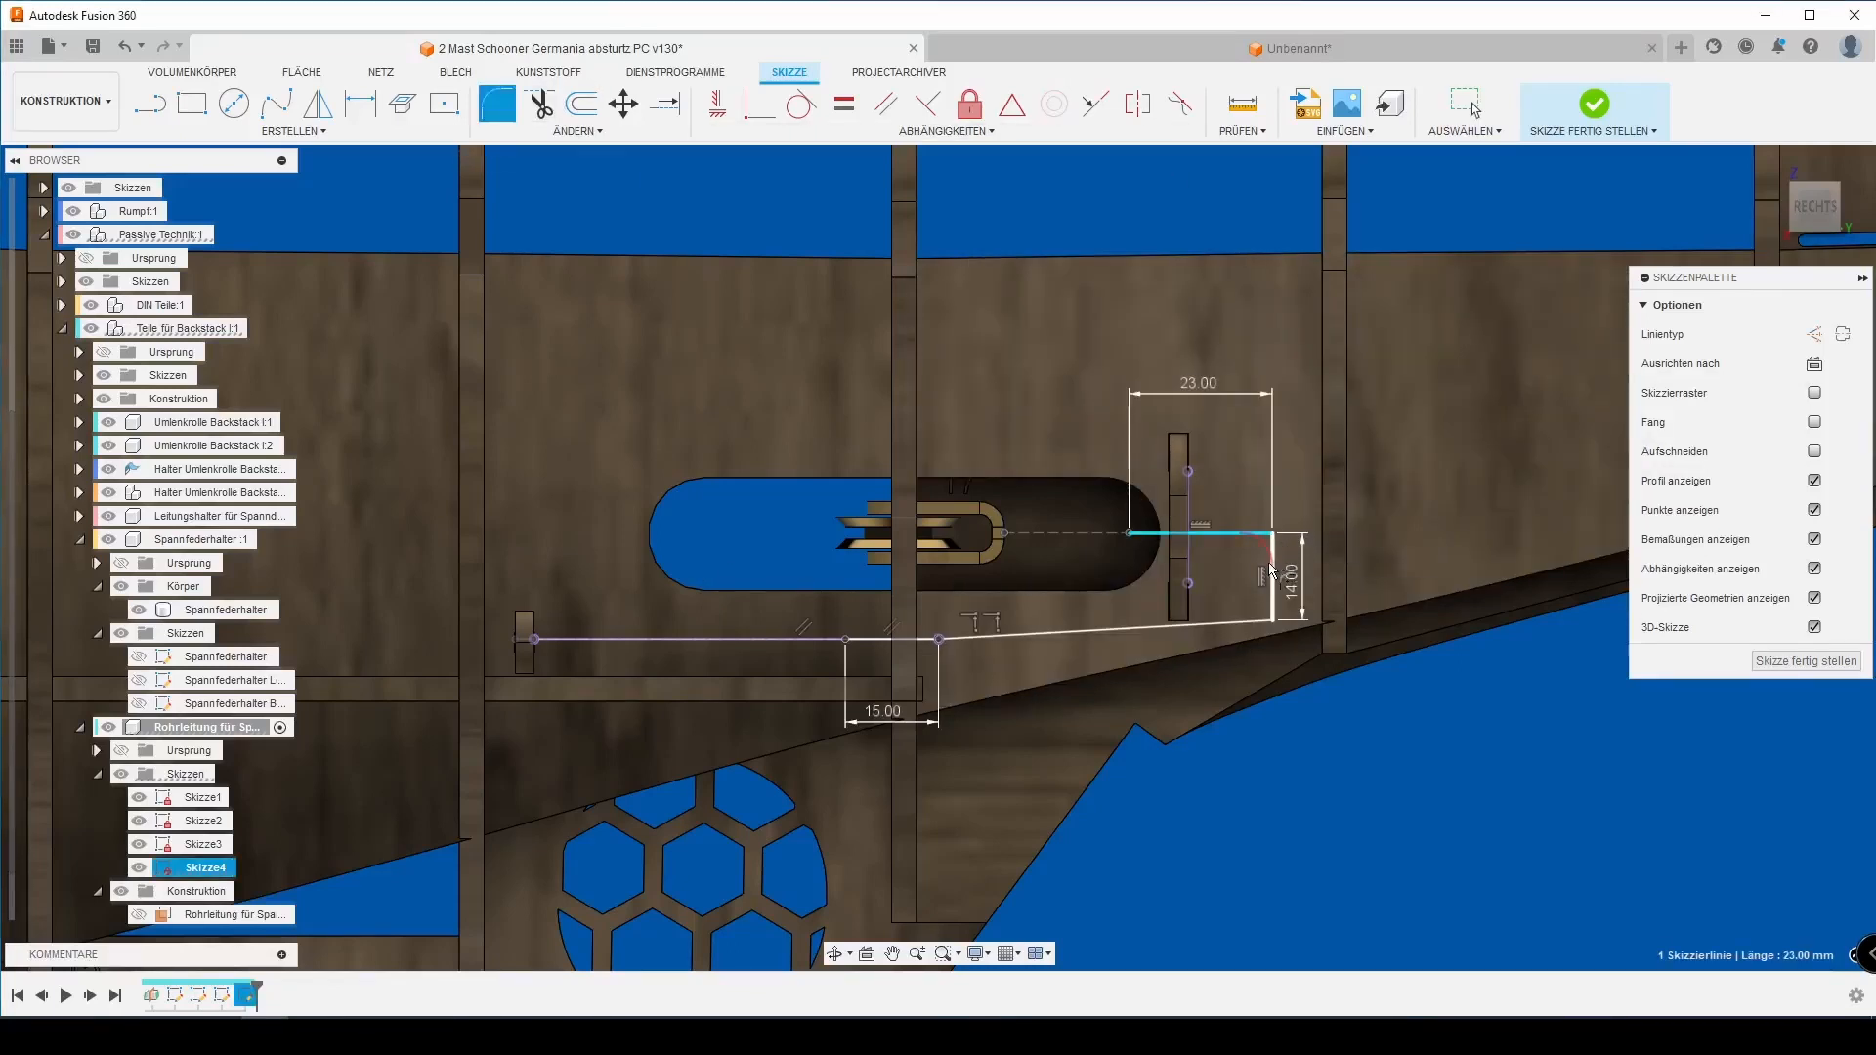
left_click(1269, 563)
left_click(1236, 621)
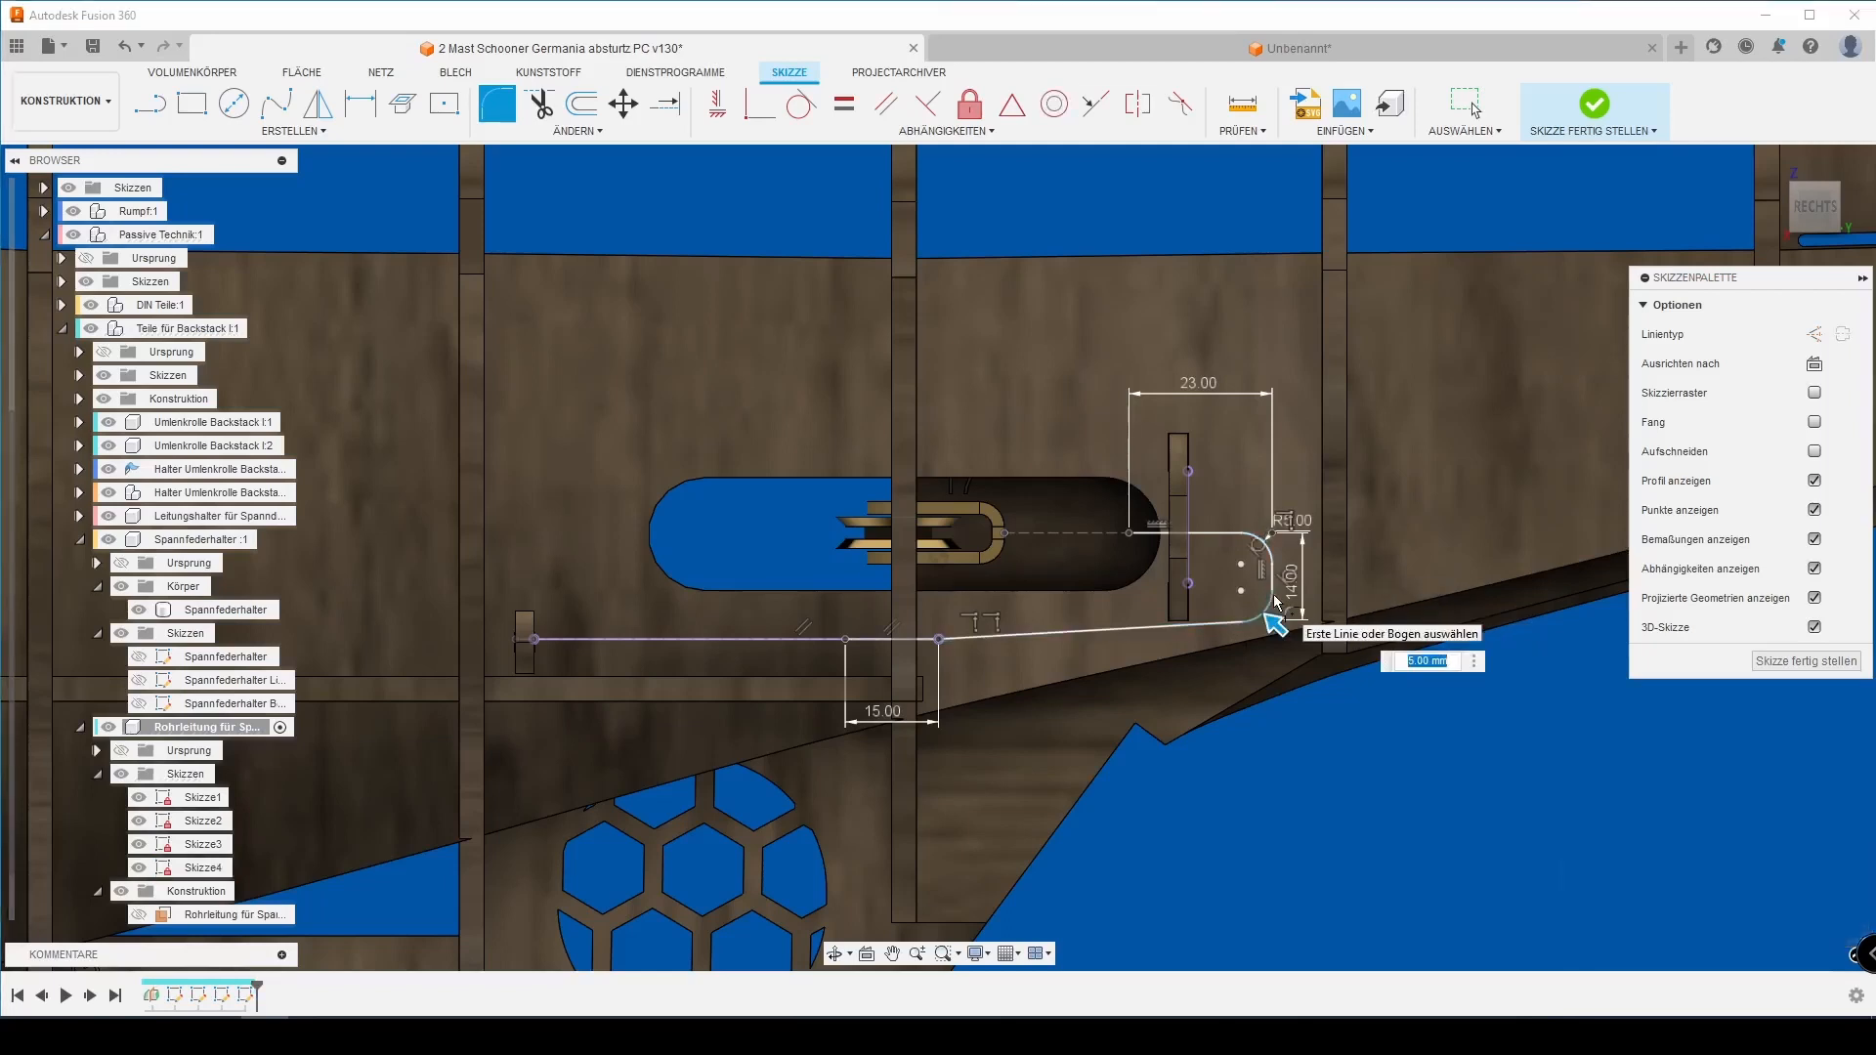
key("Return")
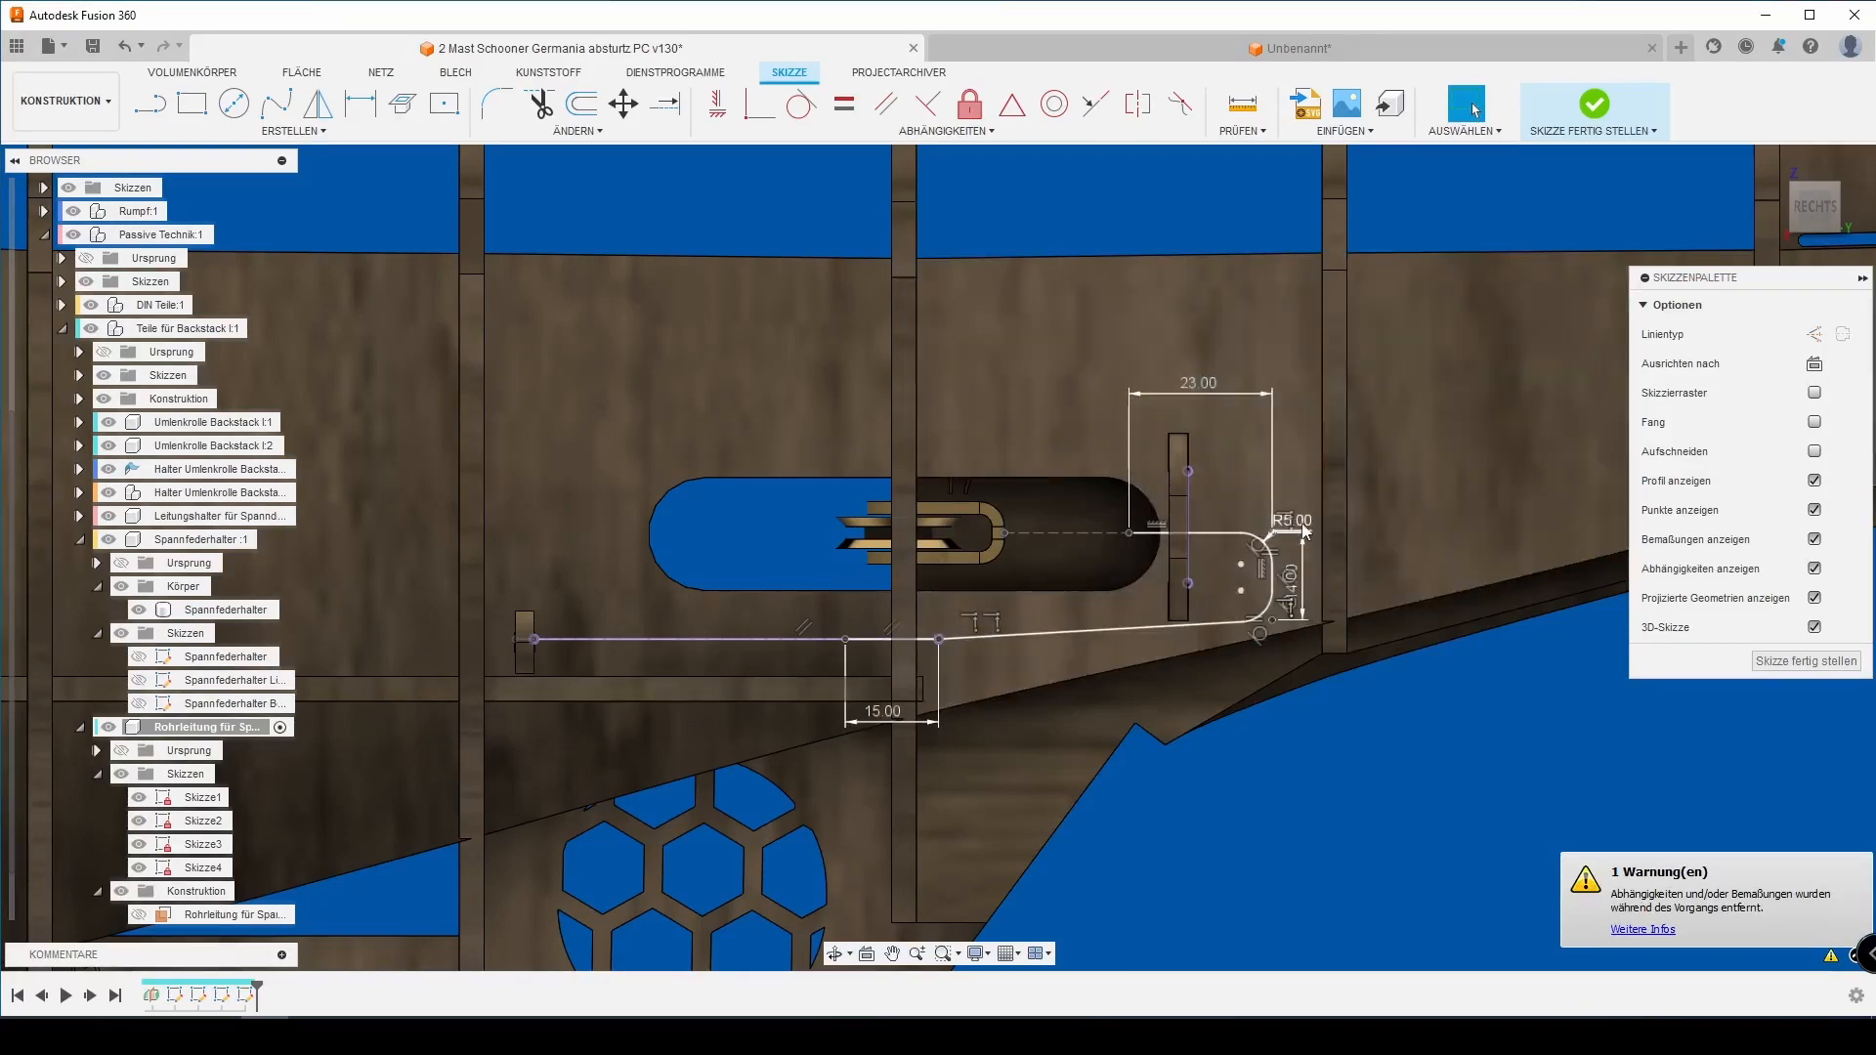
Set the fillet radius to 7 mm by linking it to the vertical line's 14 mm dimension, and finish the sketch.
double_click(1306, 531)
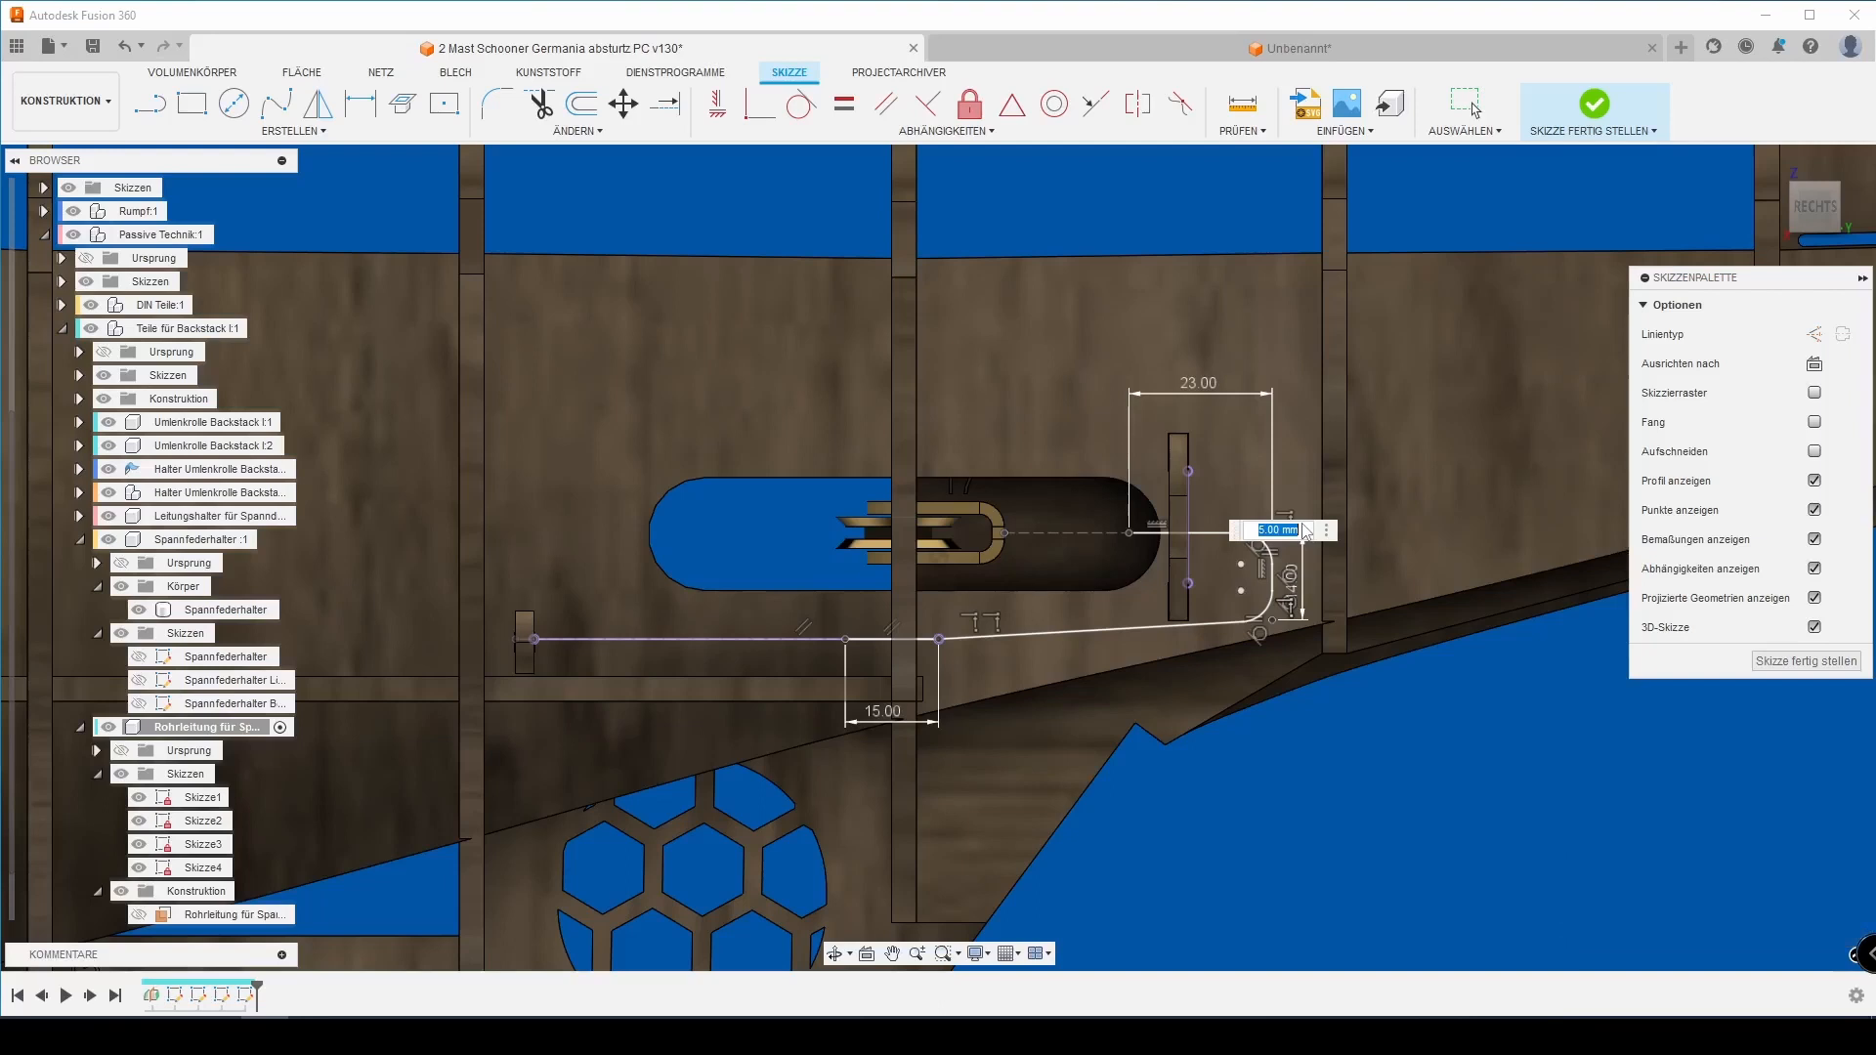
left_click(1300, 584)
key("Return")
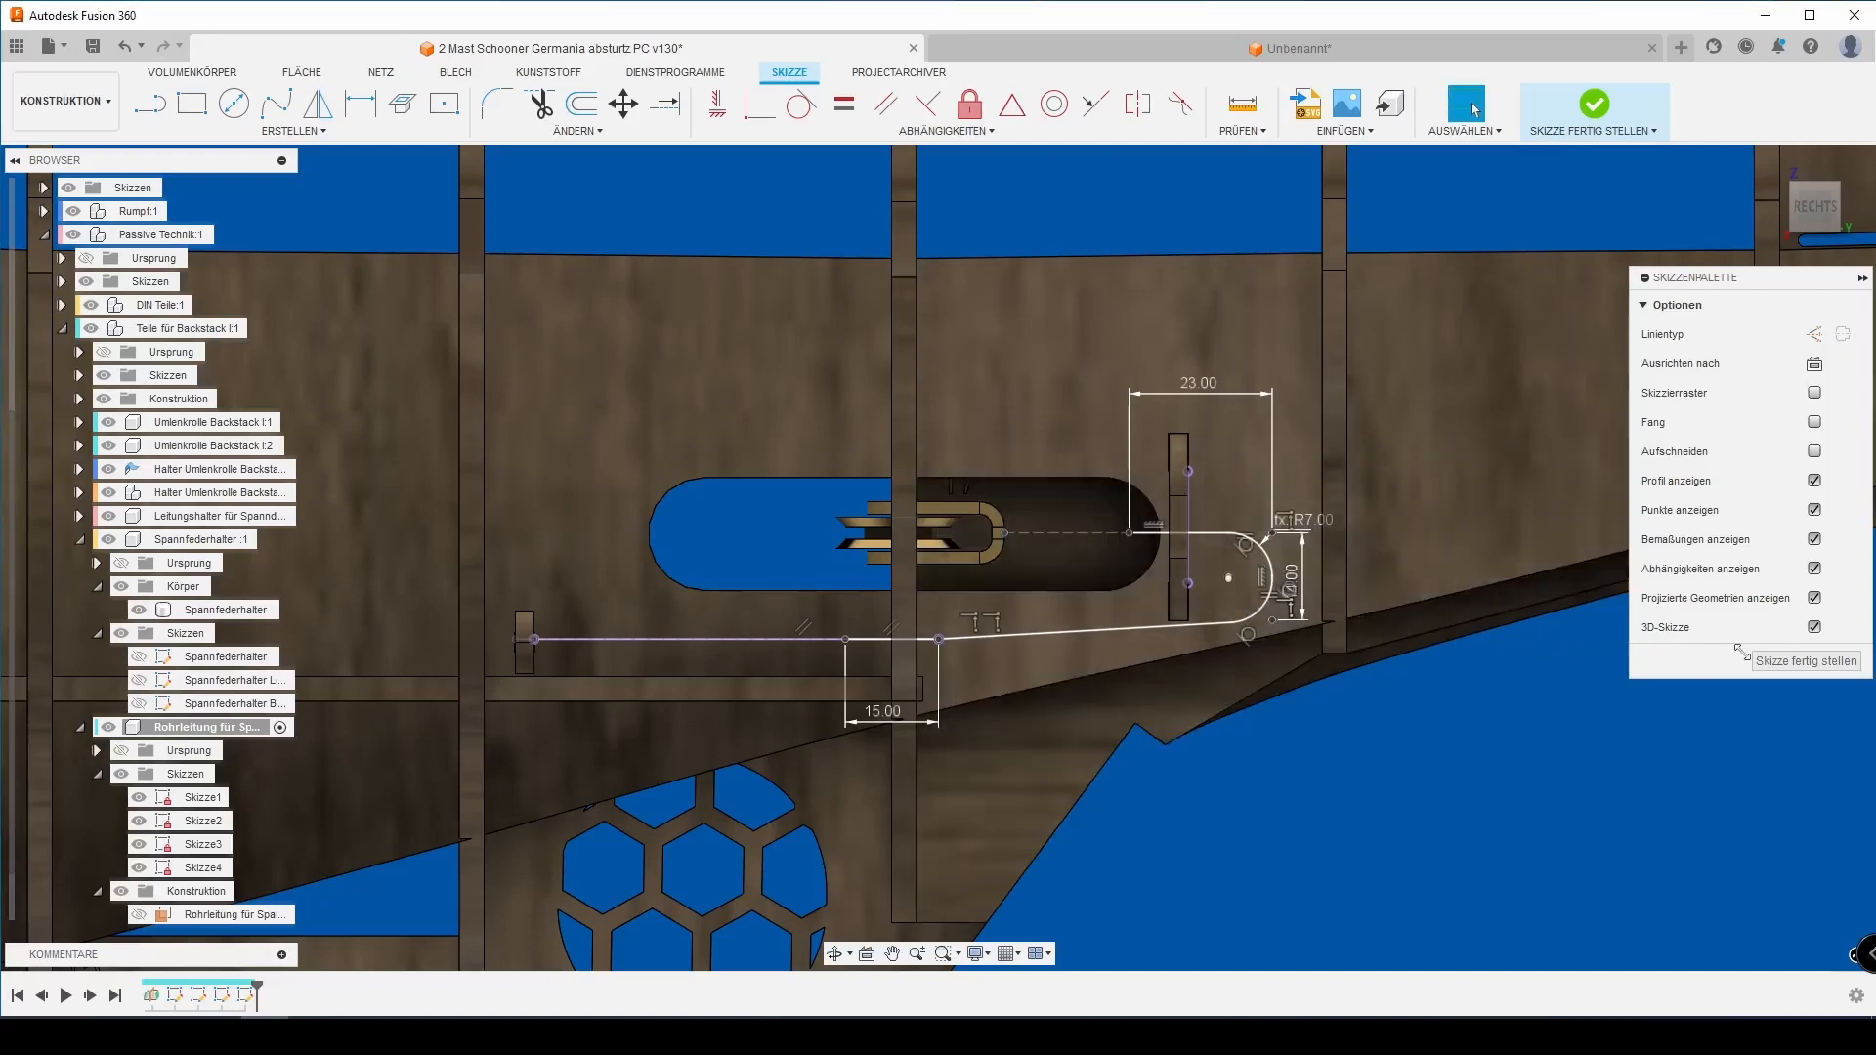
left_click(1787, 665)
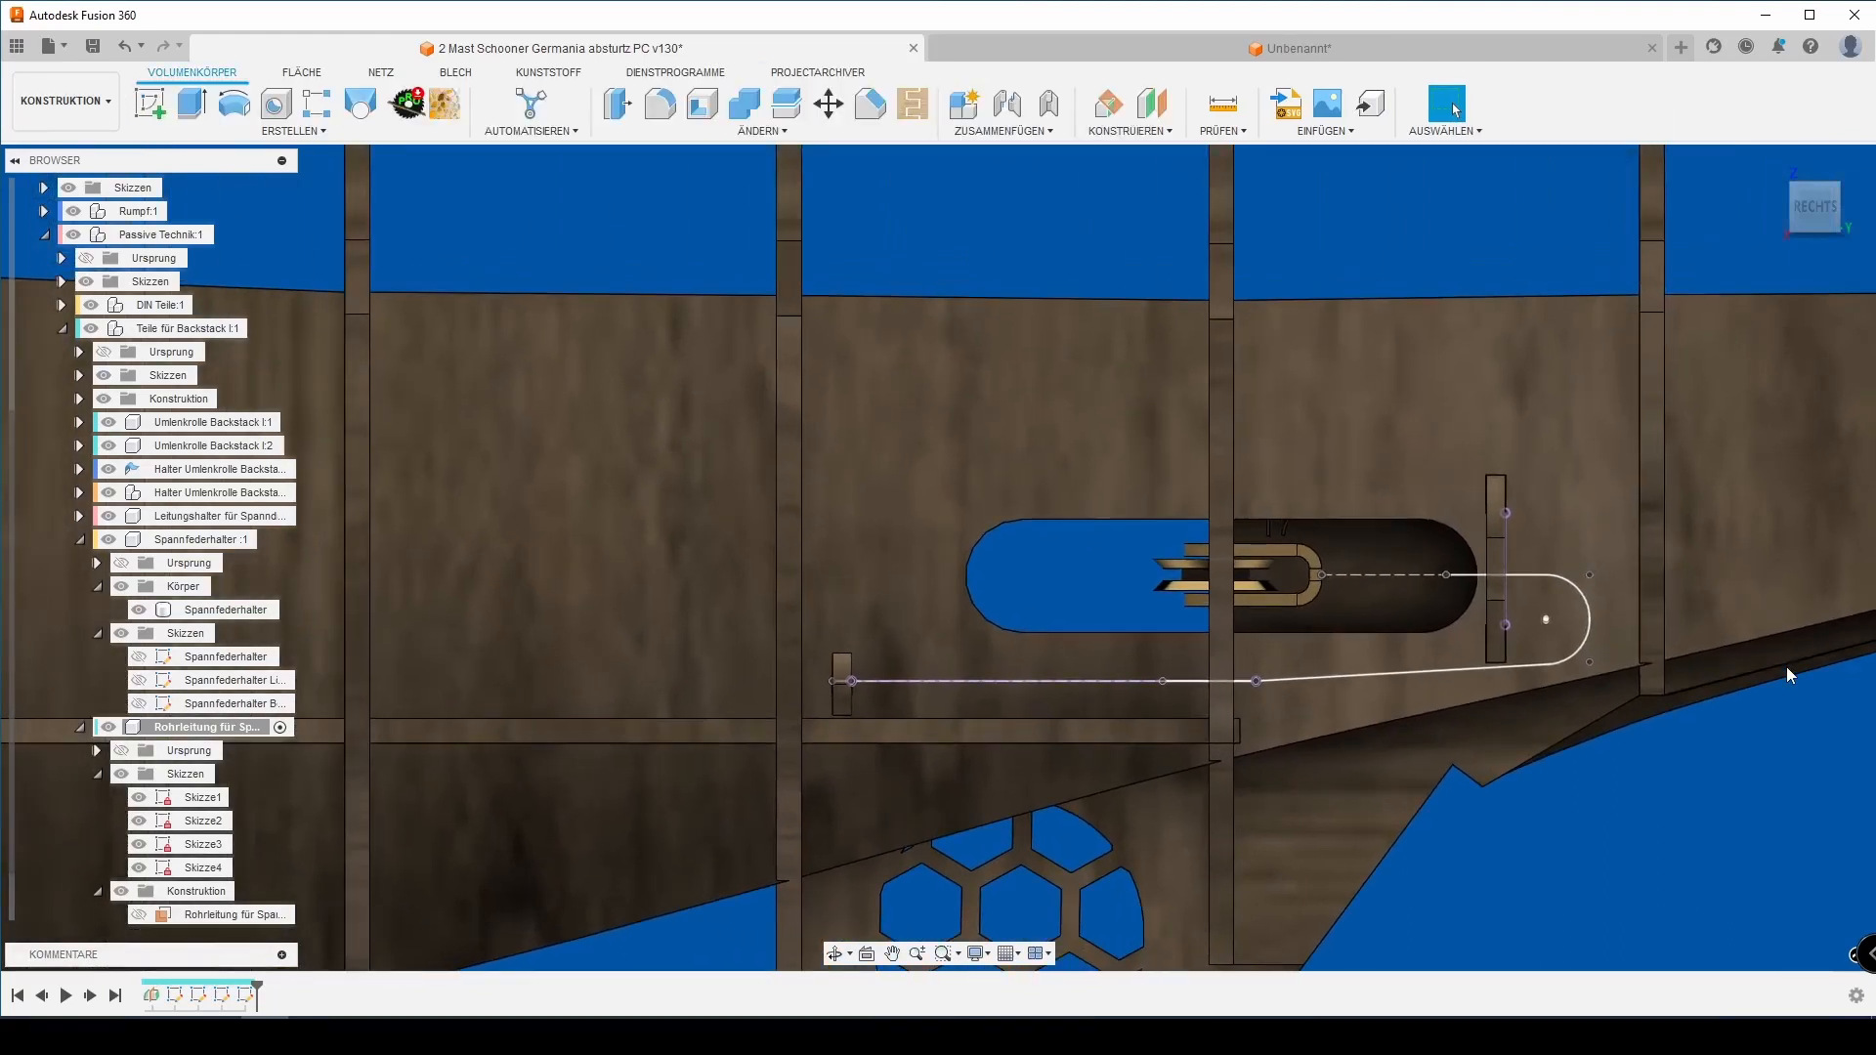
Create a solid round pipe along the chained sketch path with section size Baoodenzug=3mm, as a new component.
left_click(294, 131)
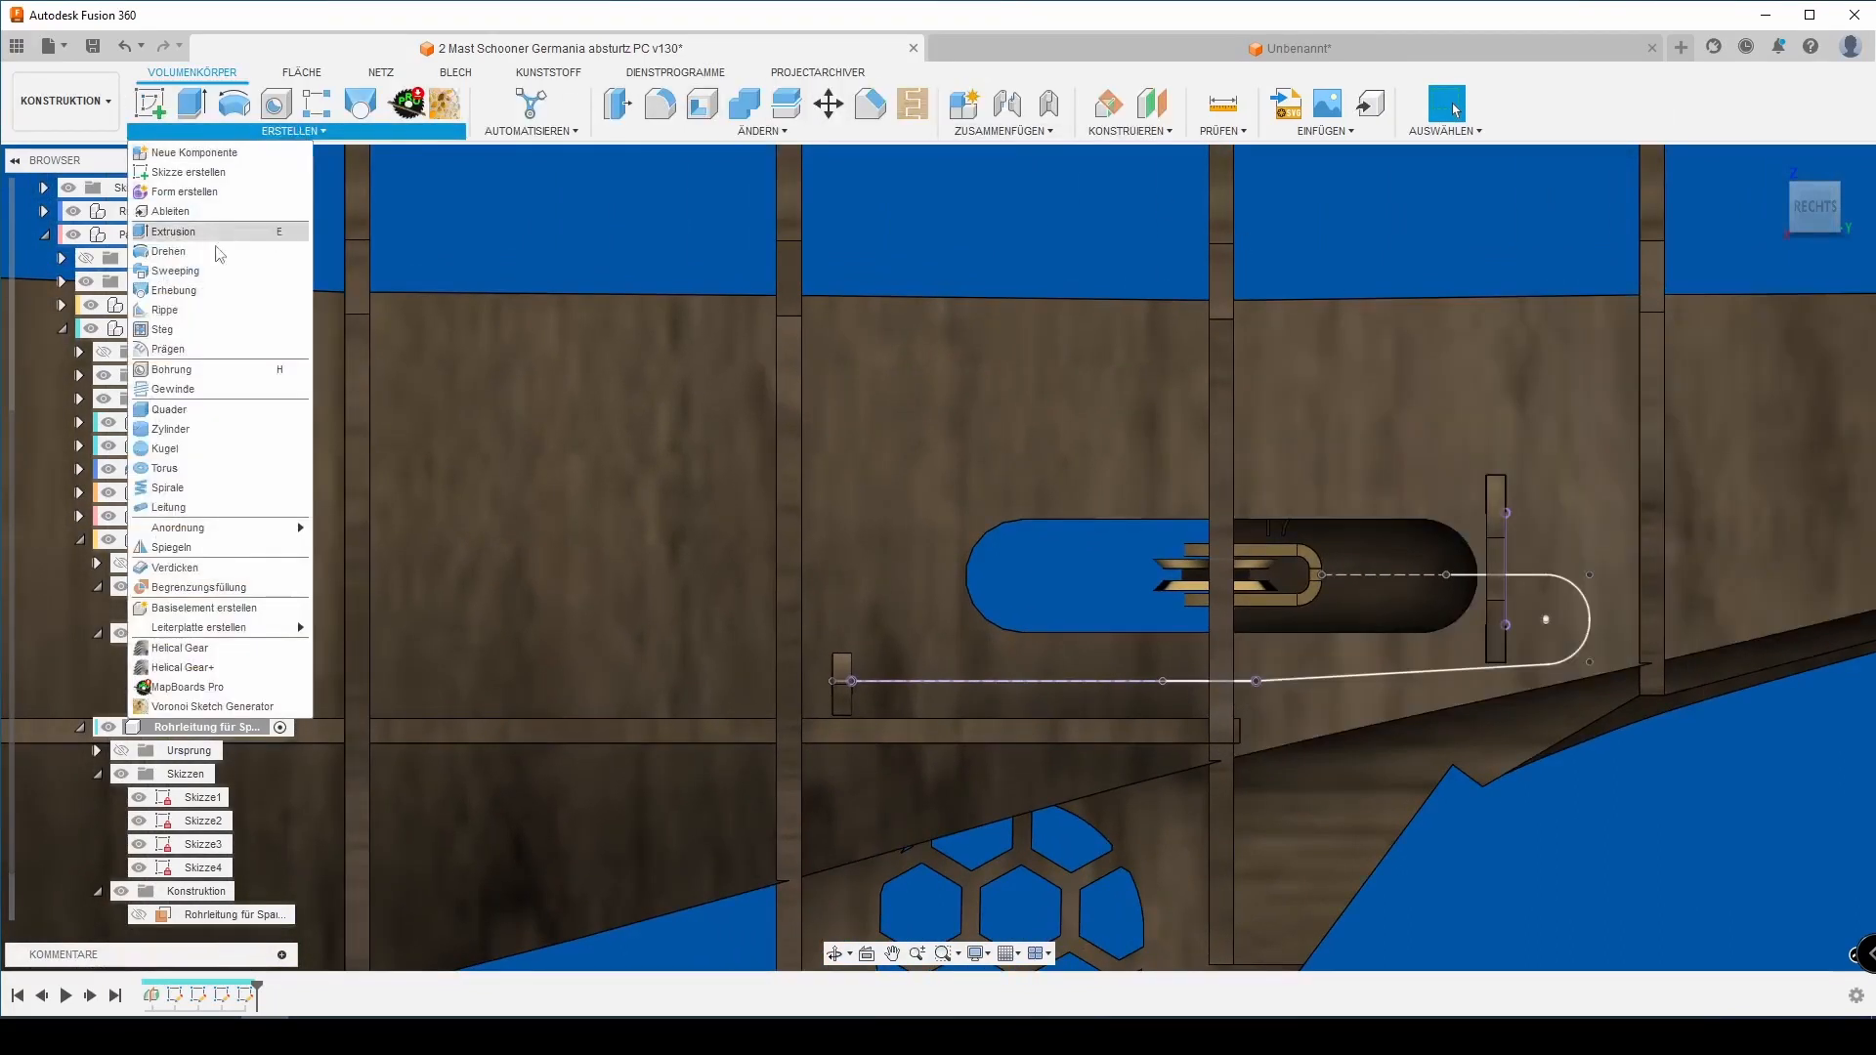
left_click(168, 508)
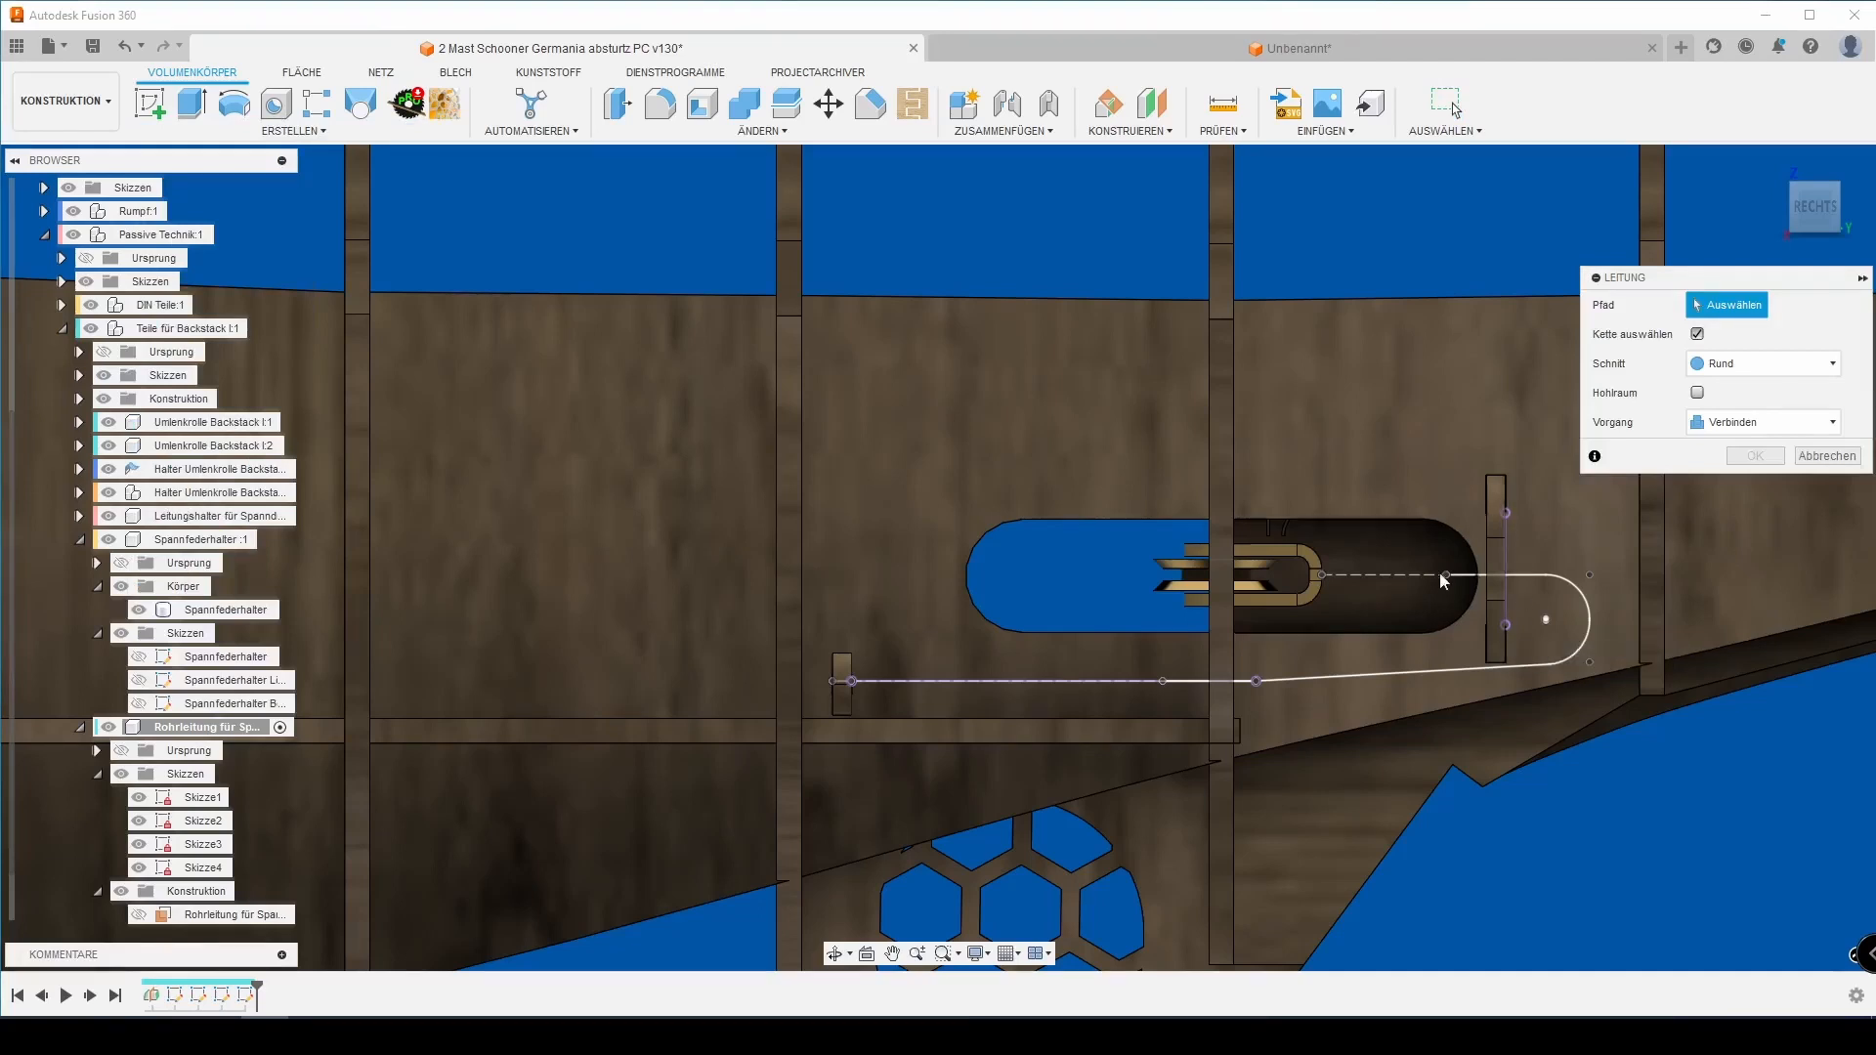
left_click(1531, 578)
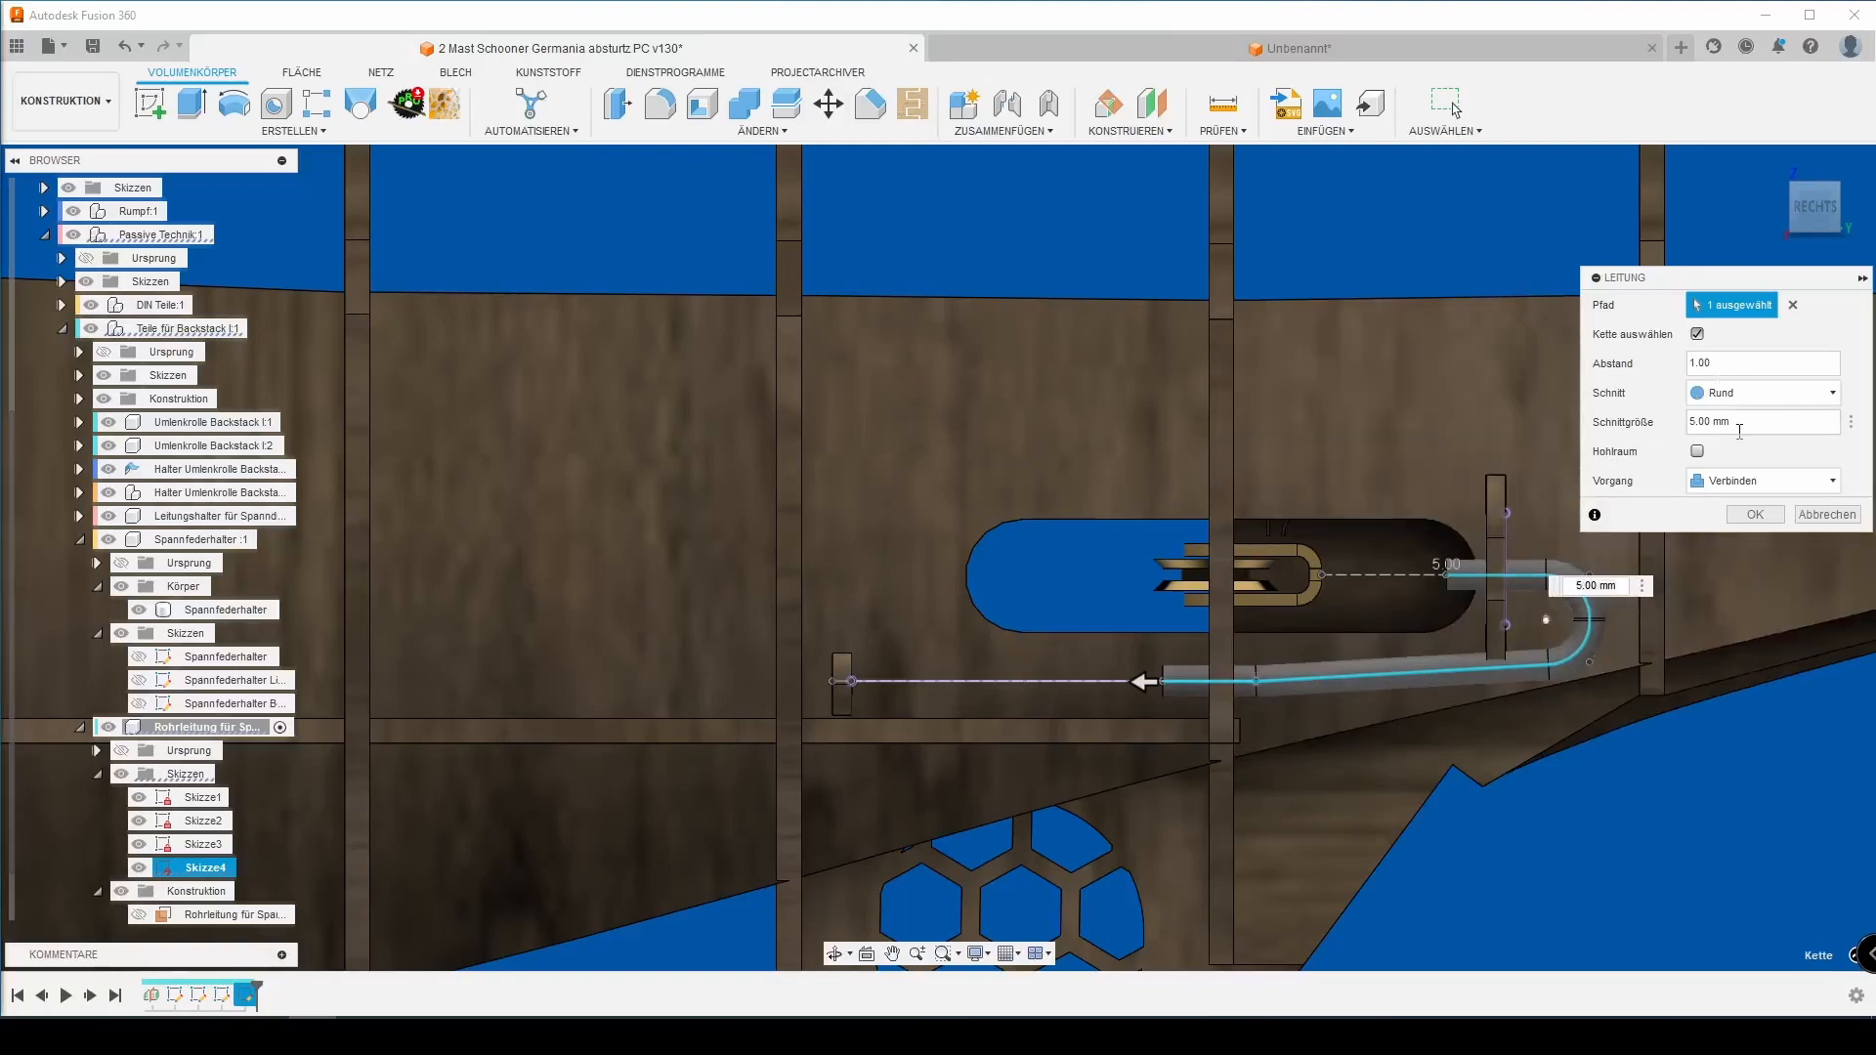
left_click_drag(1746, 425, 1655, 425)
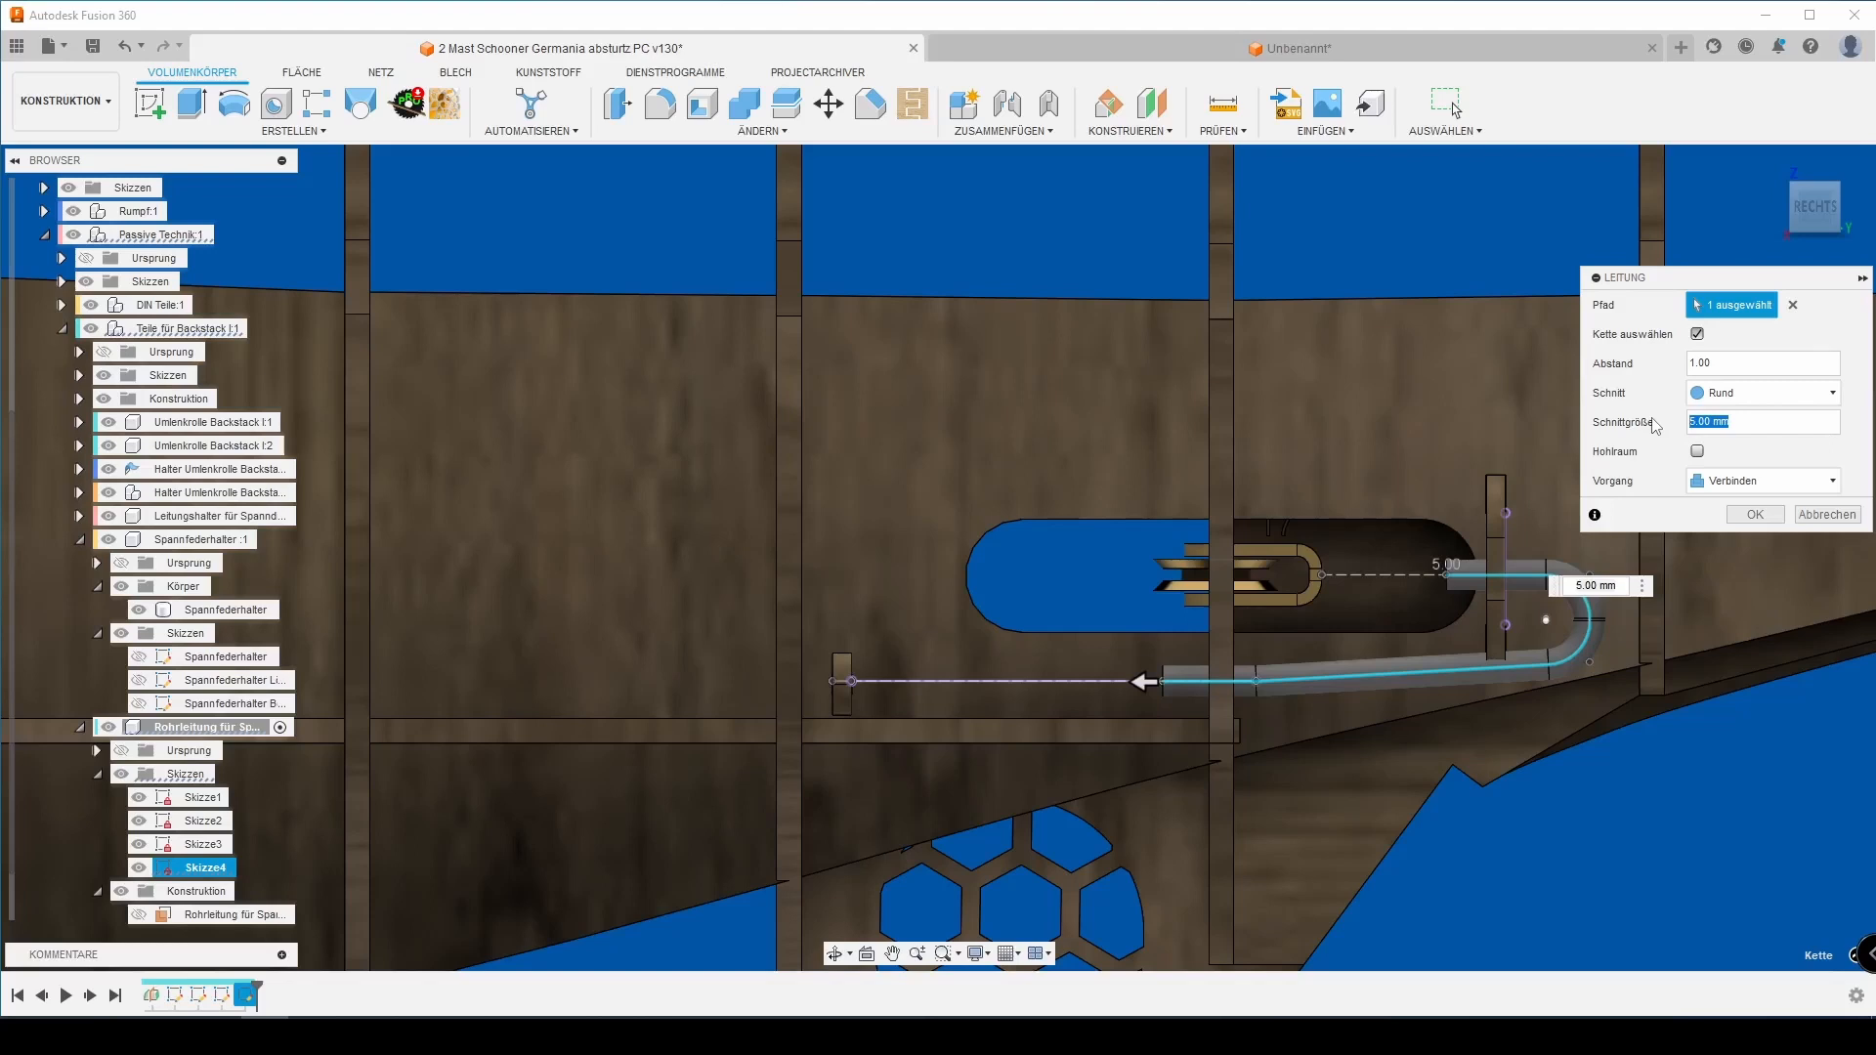
type("B")
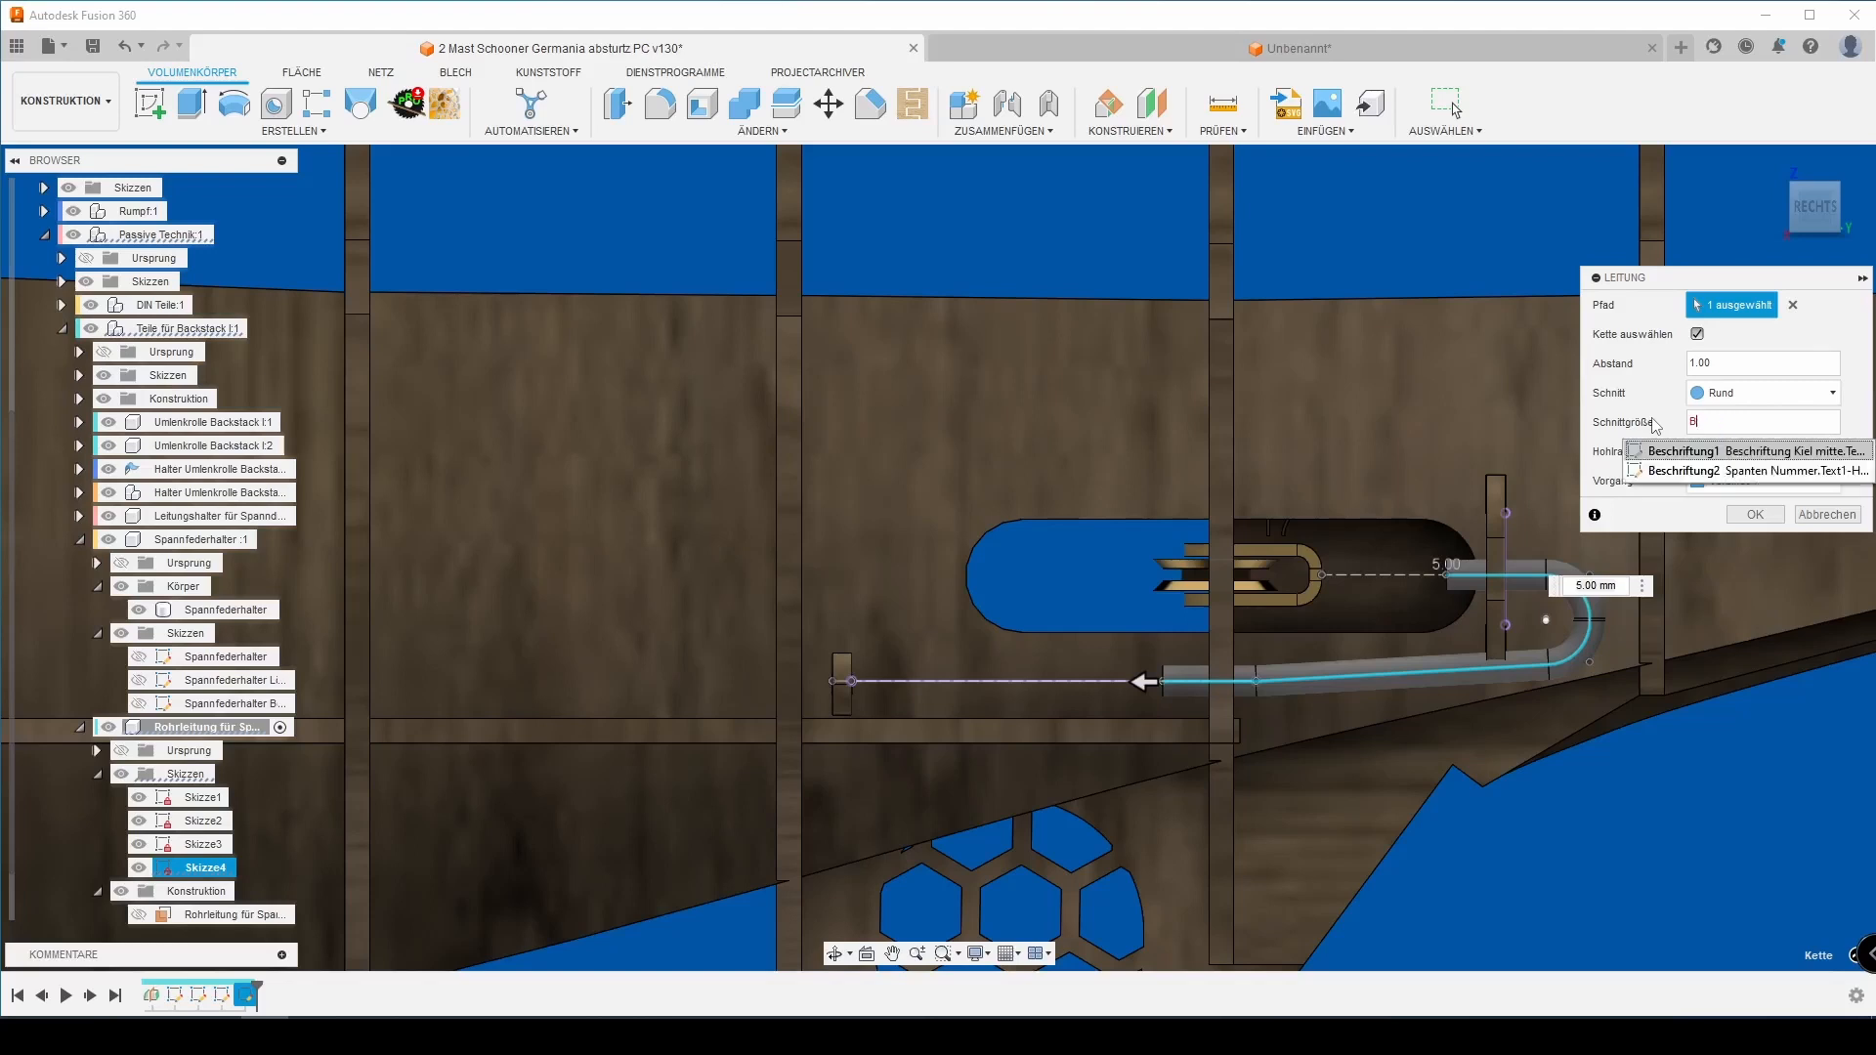
type("aood")
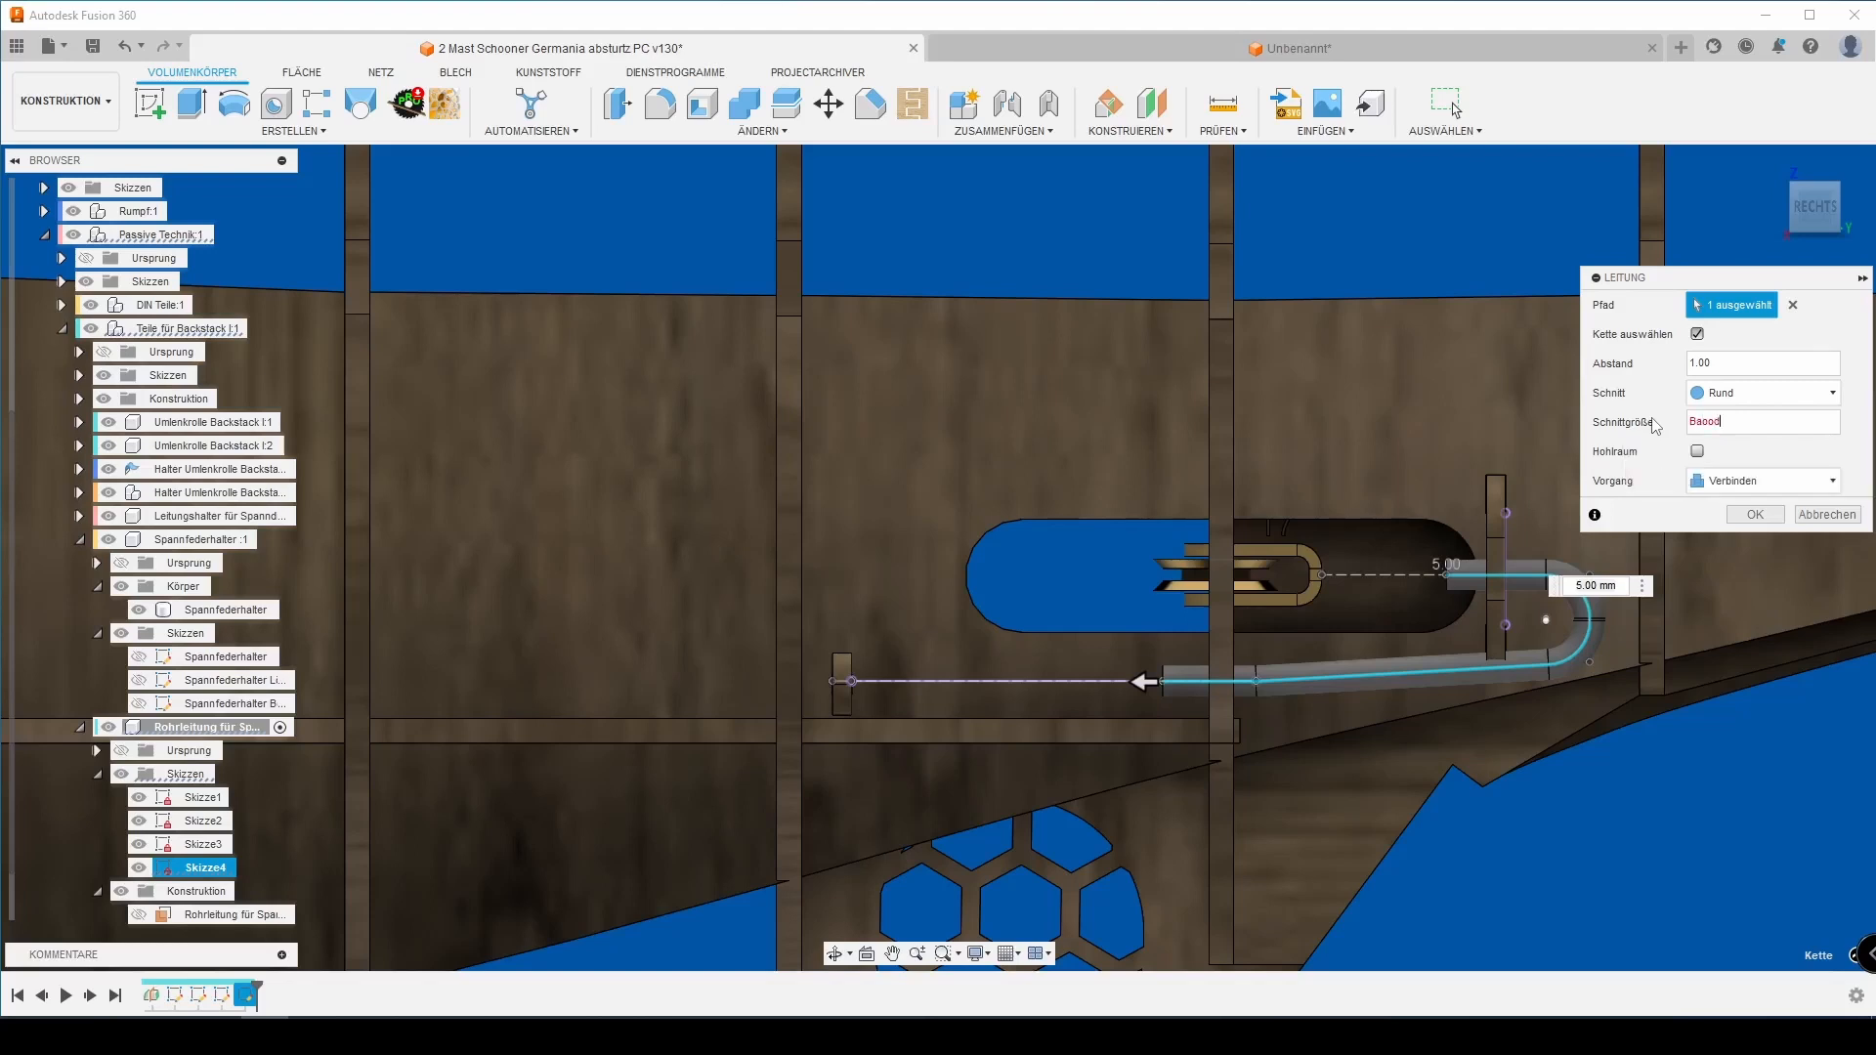
type("enzug=3mm")
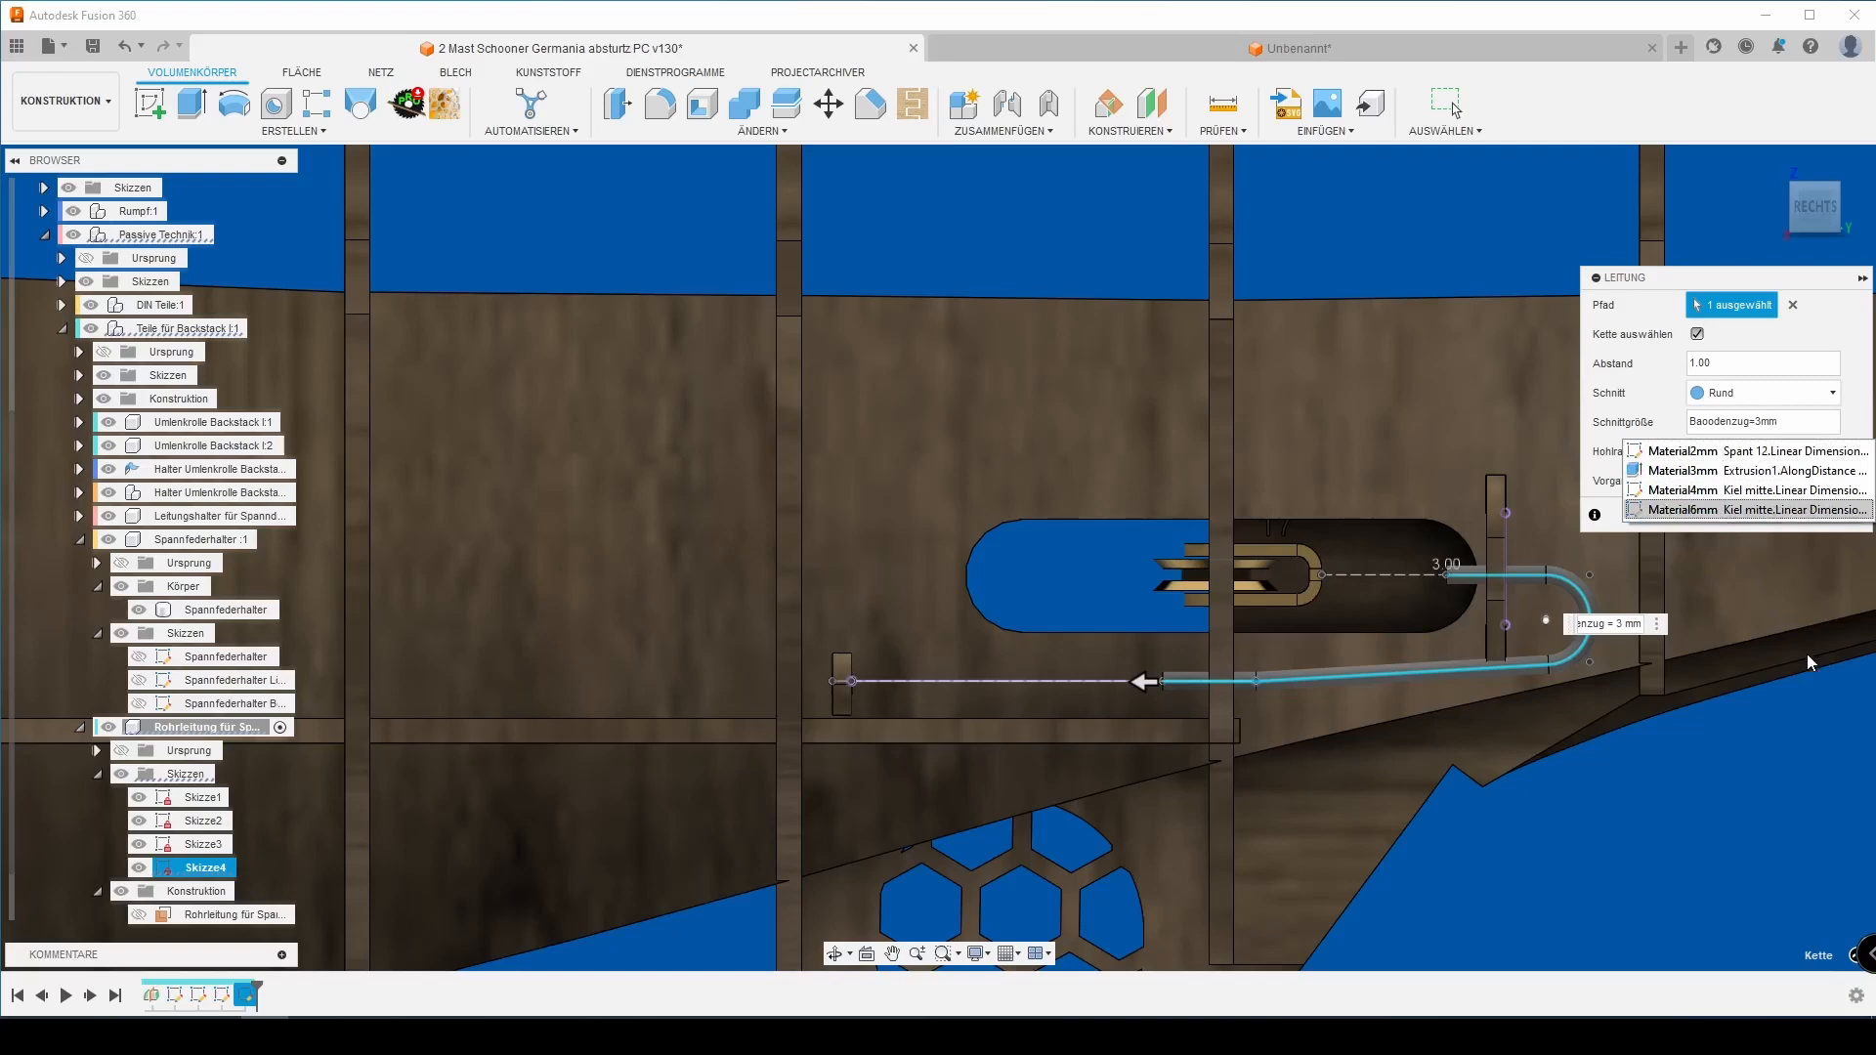
left_click(1859, 421)
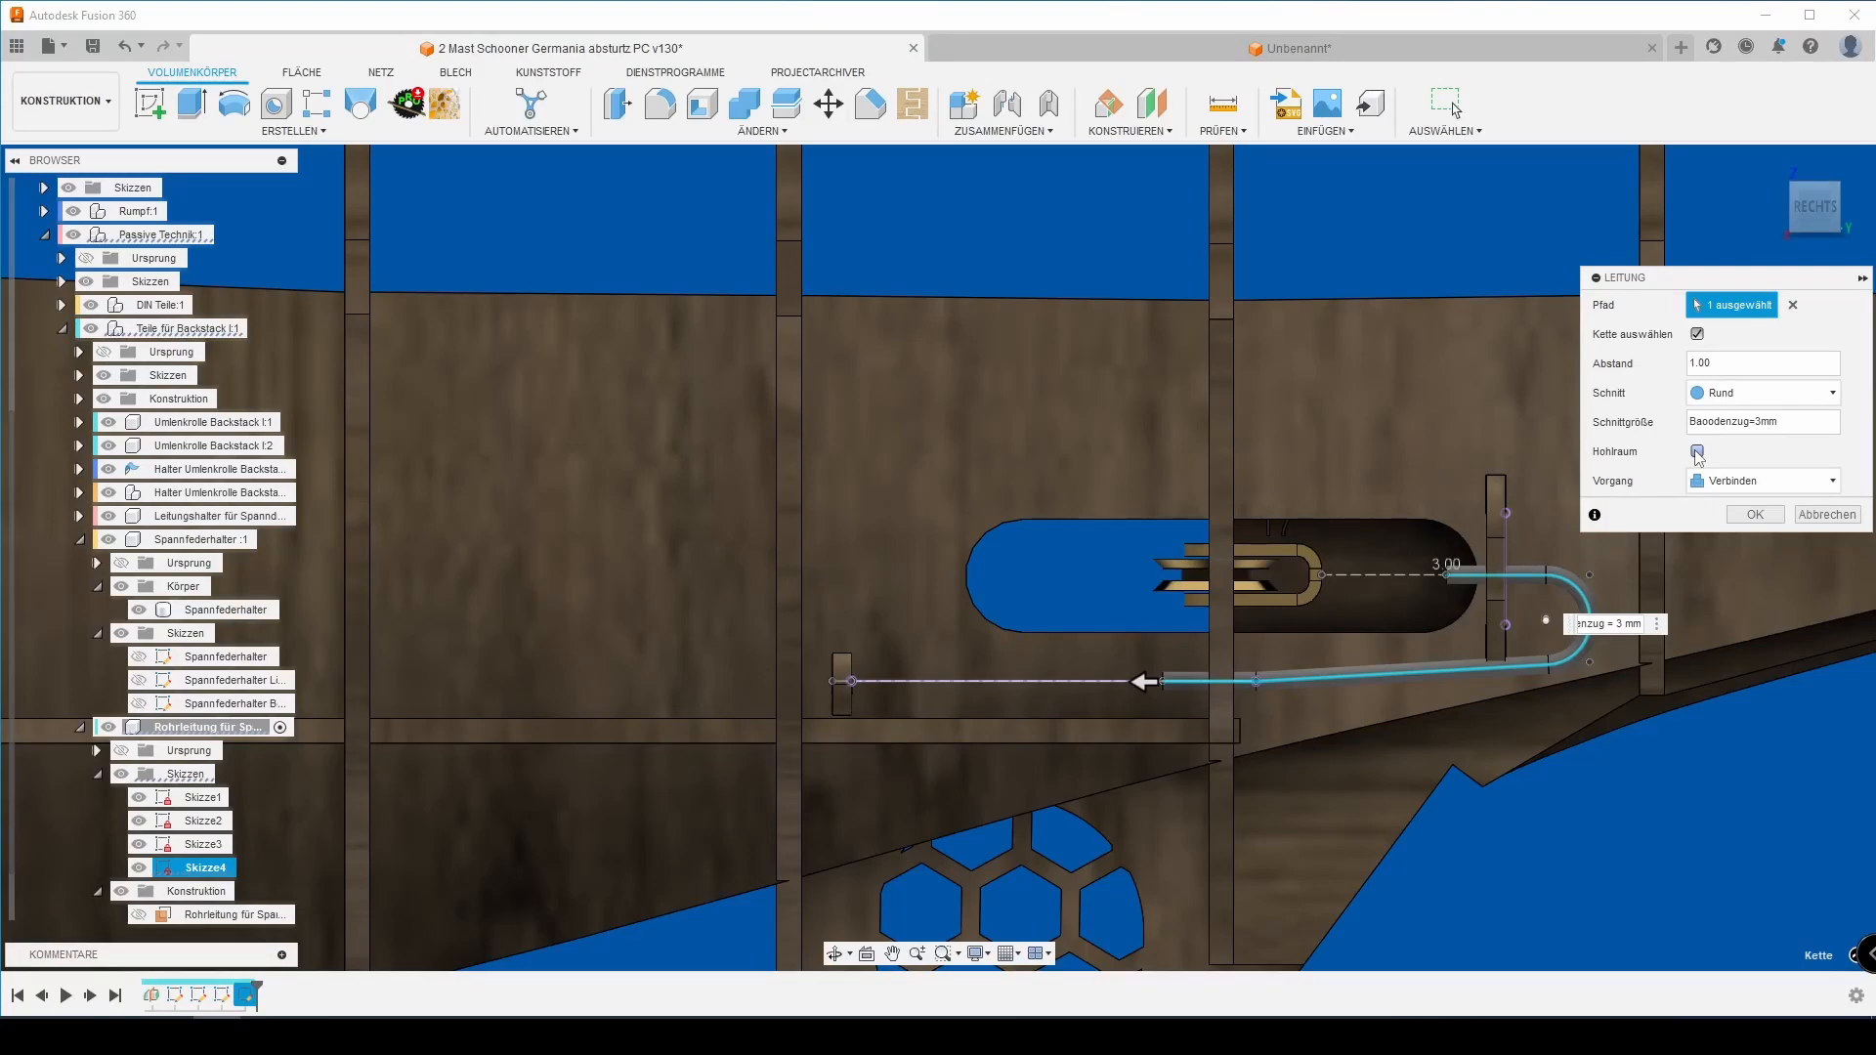
left_click(1728, 481)
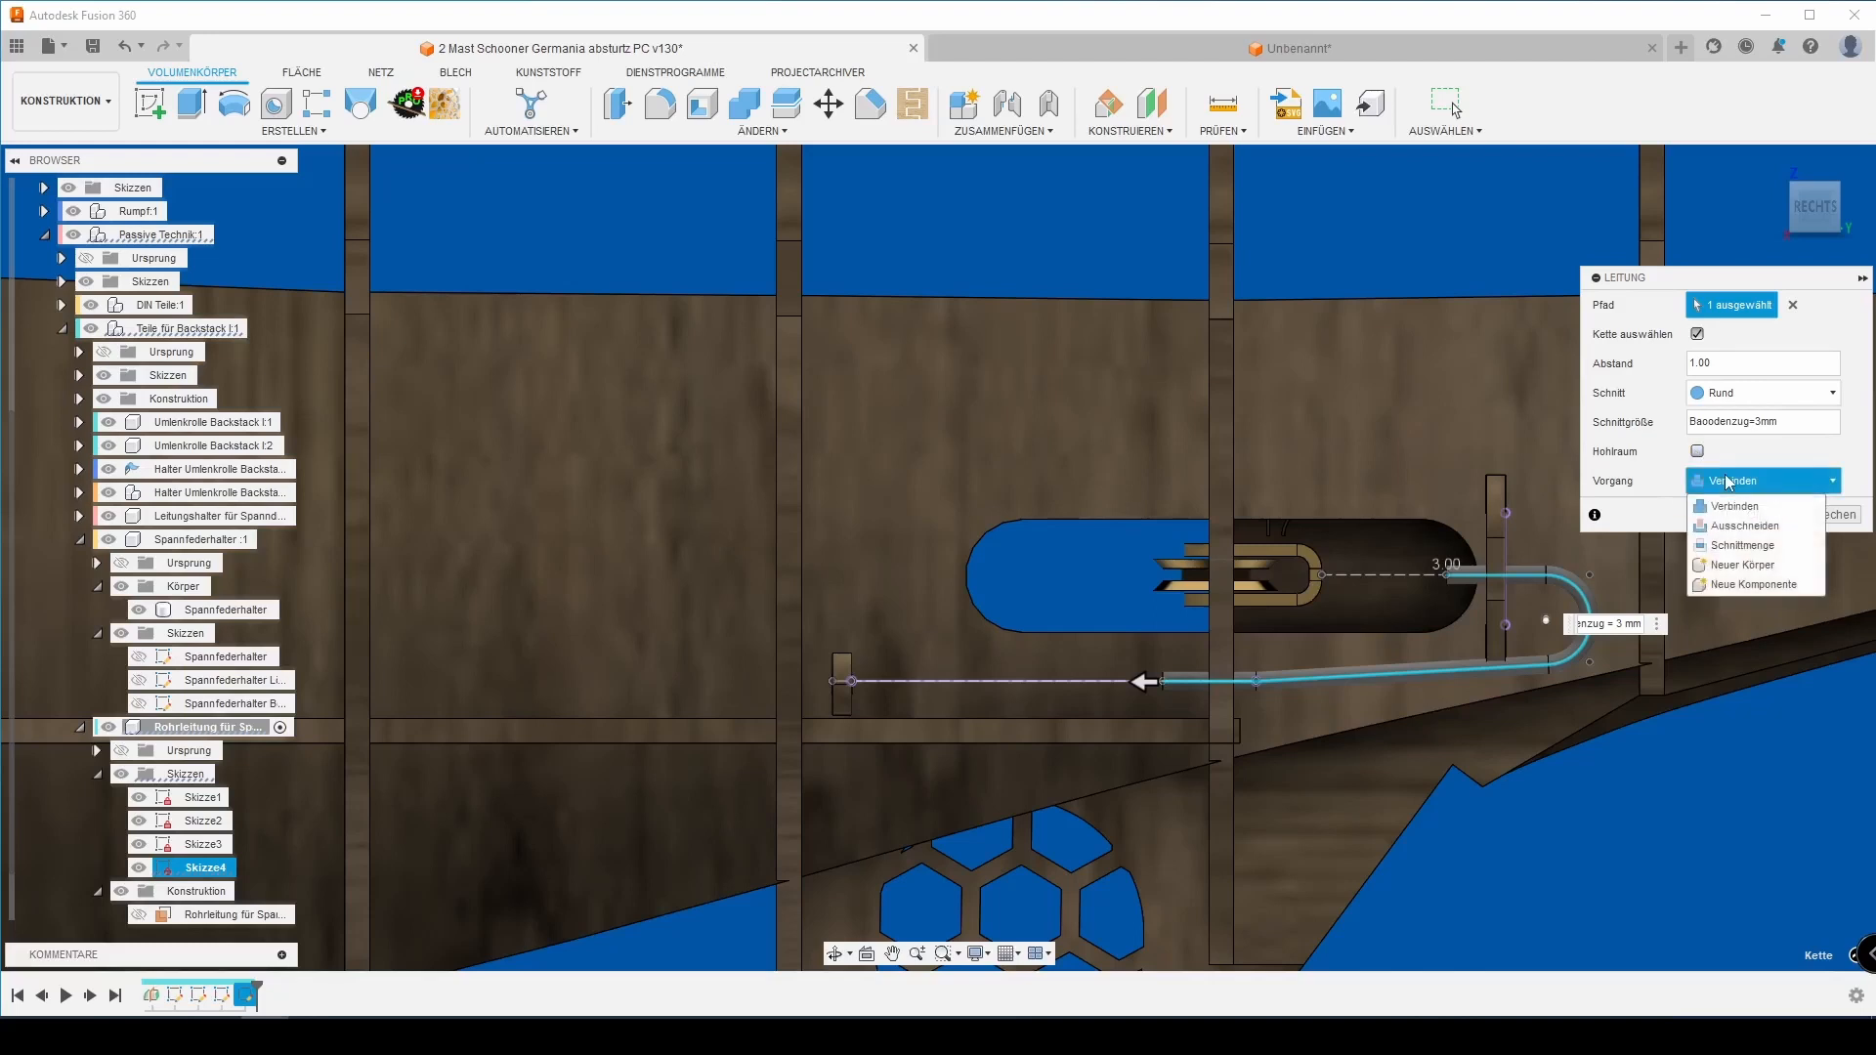
left_click(1751, 584)
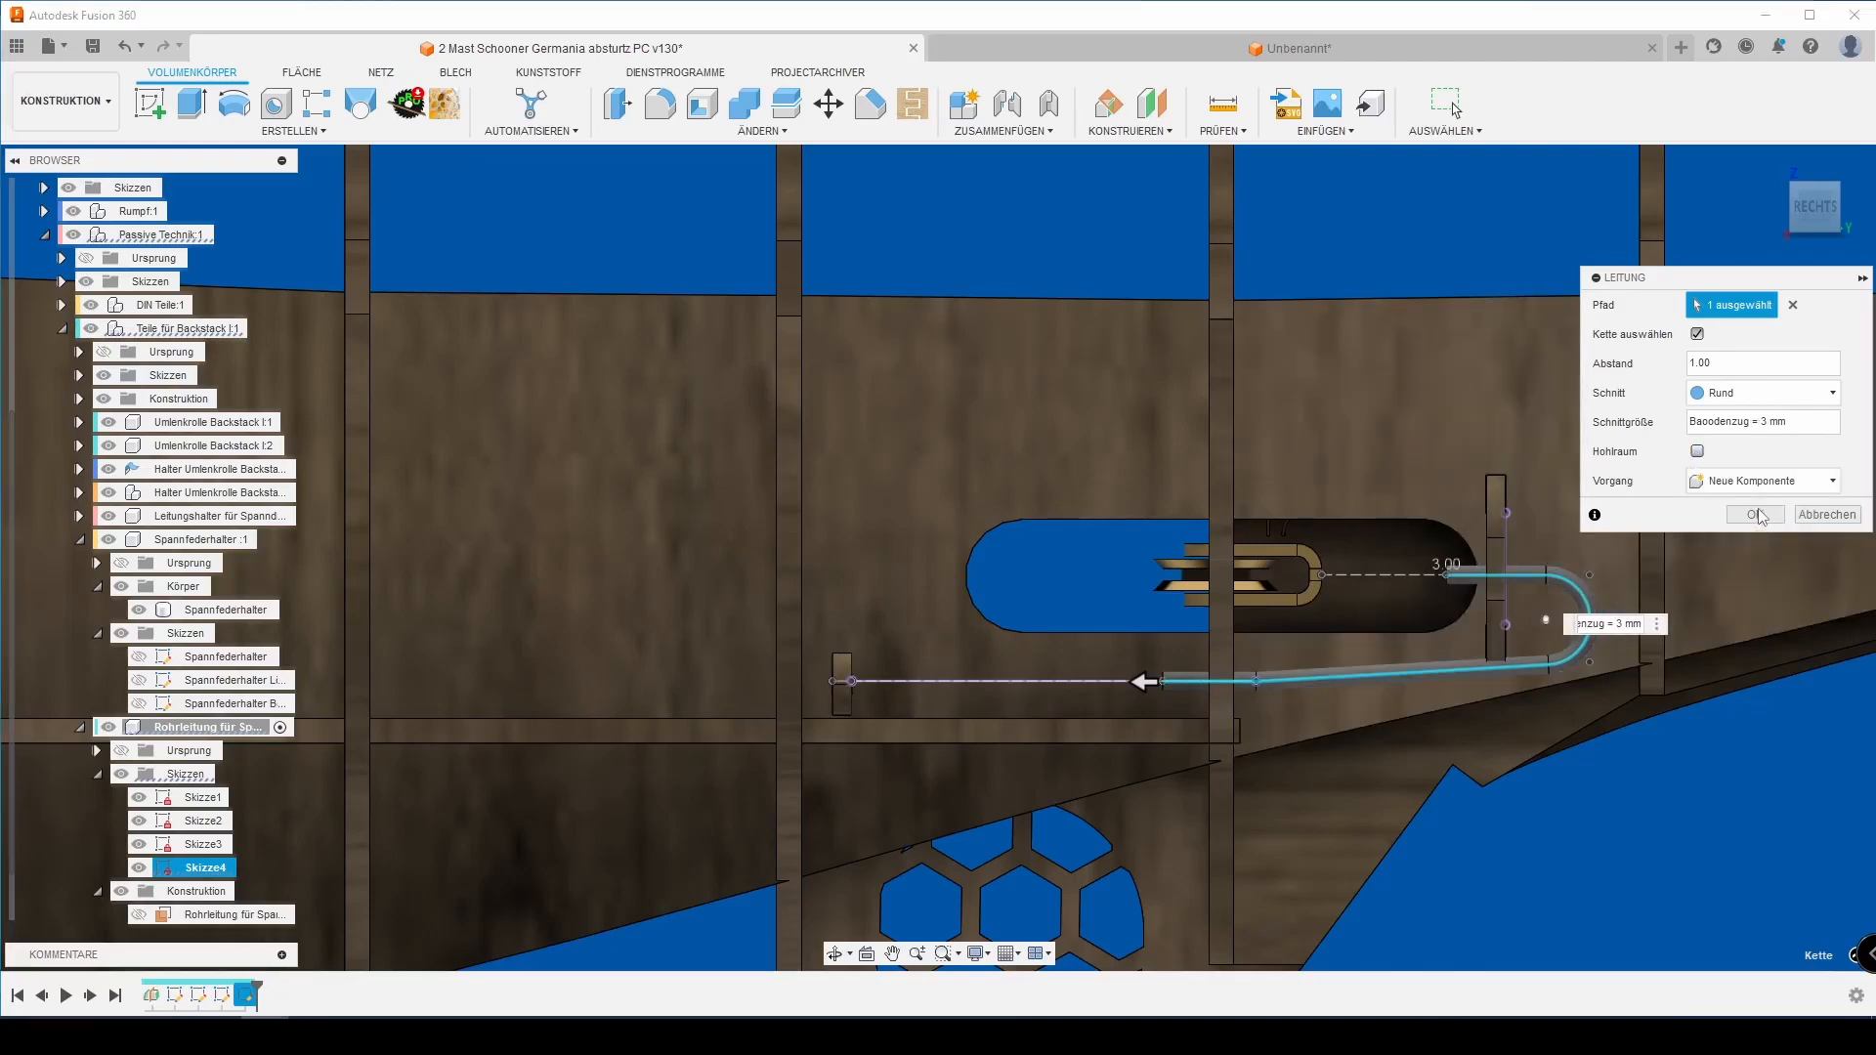
left_click(1757, 516)
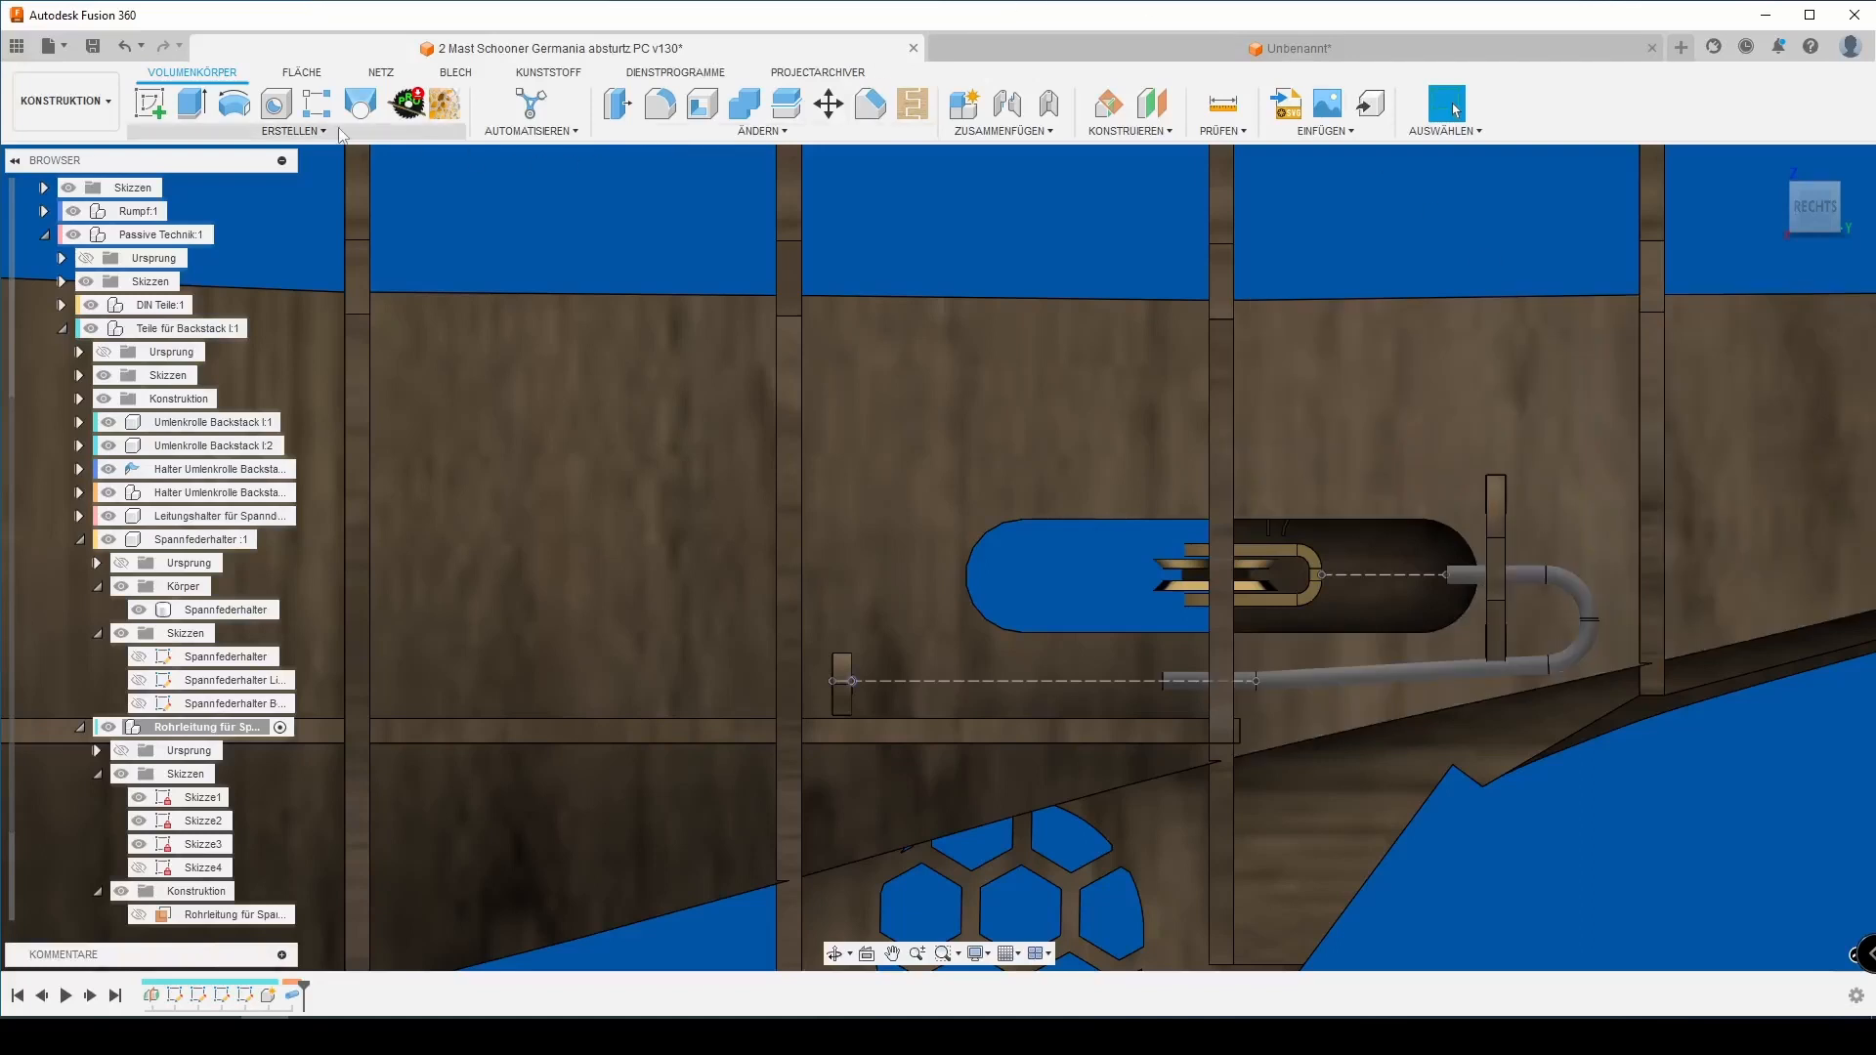
Show Skizze4 again and create a hollow round pipe with a 3 mm section along the same path, as a new component.
left_click(294, 131)
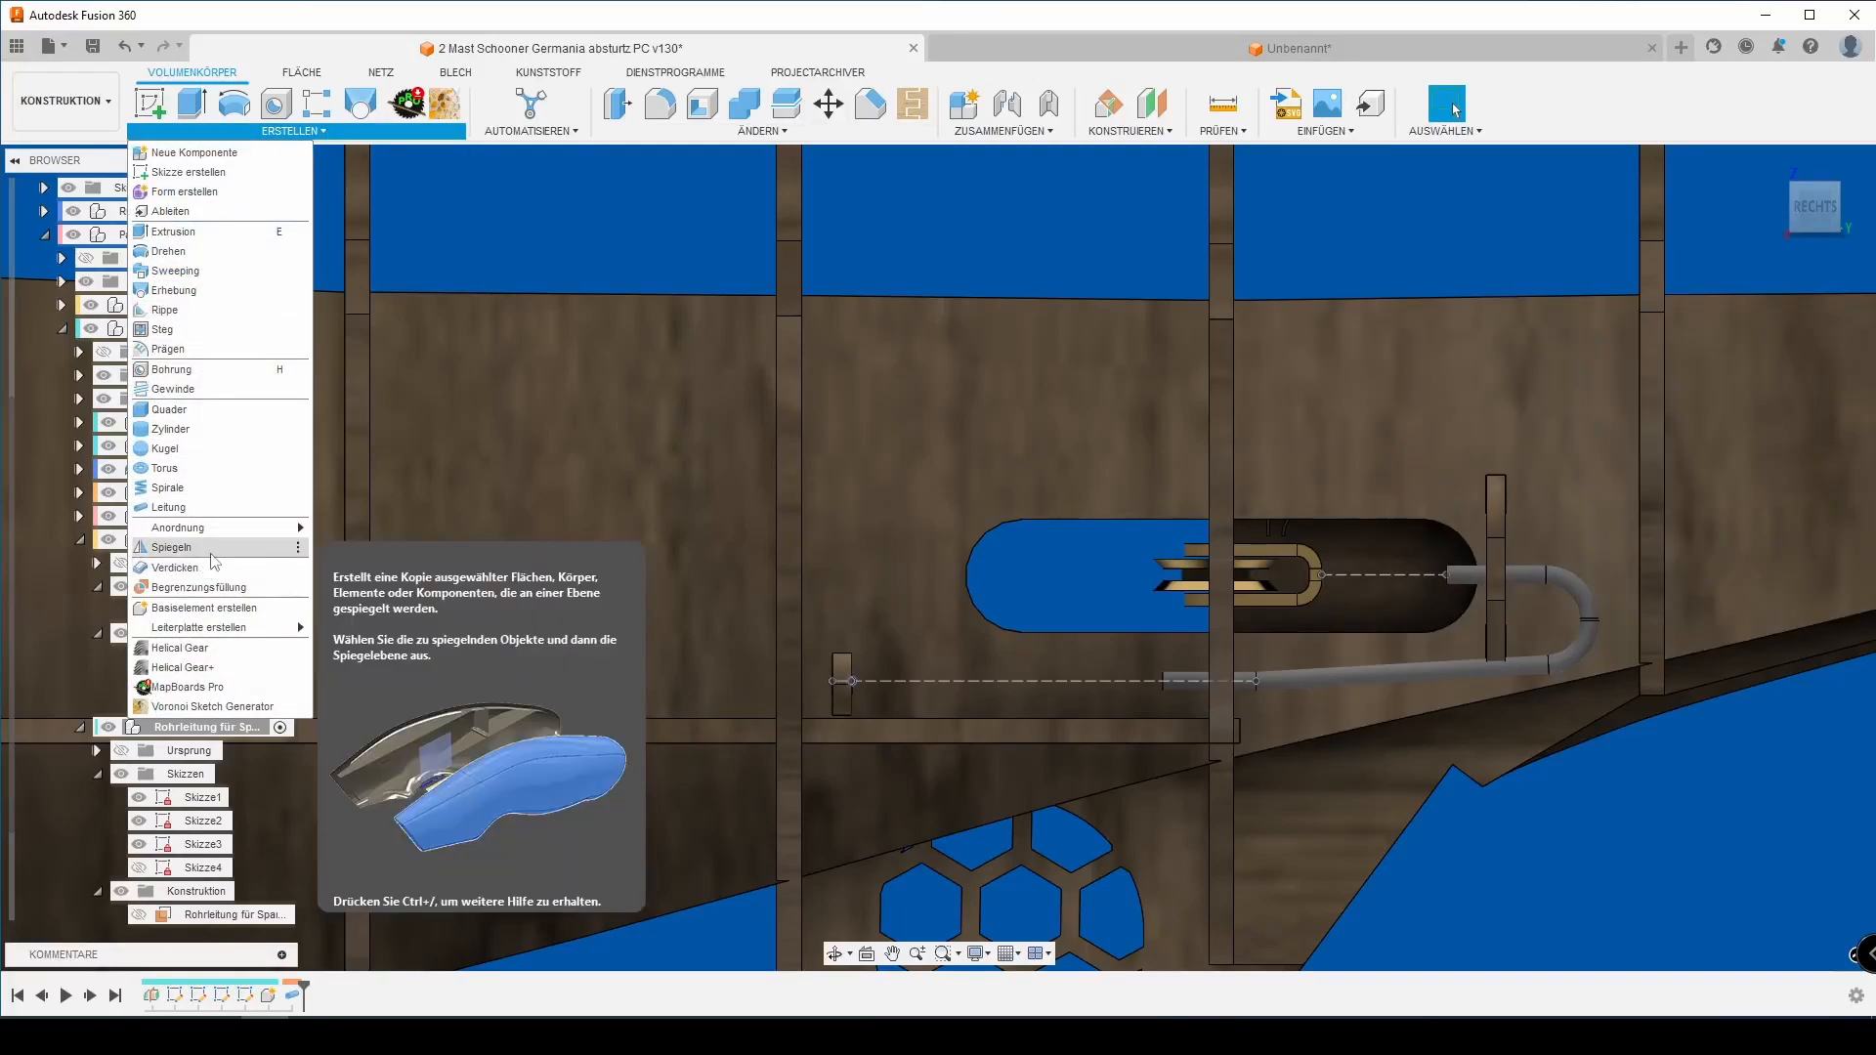
left_click(220, 507)
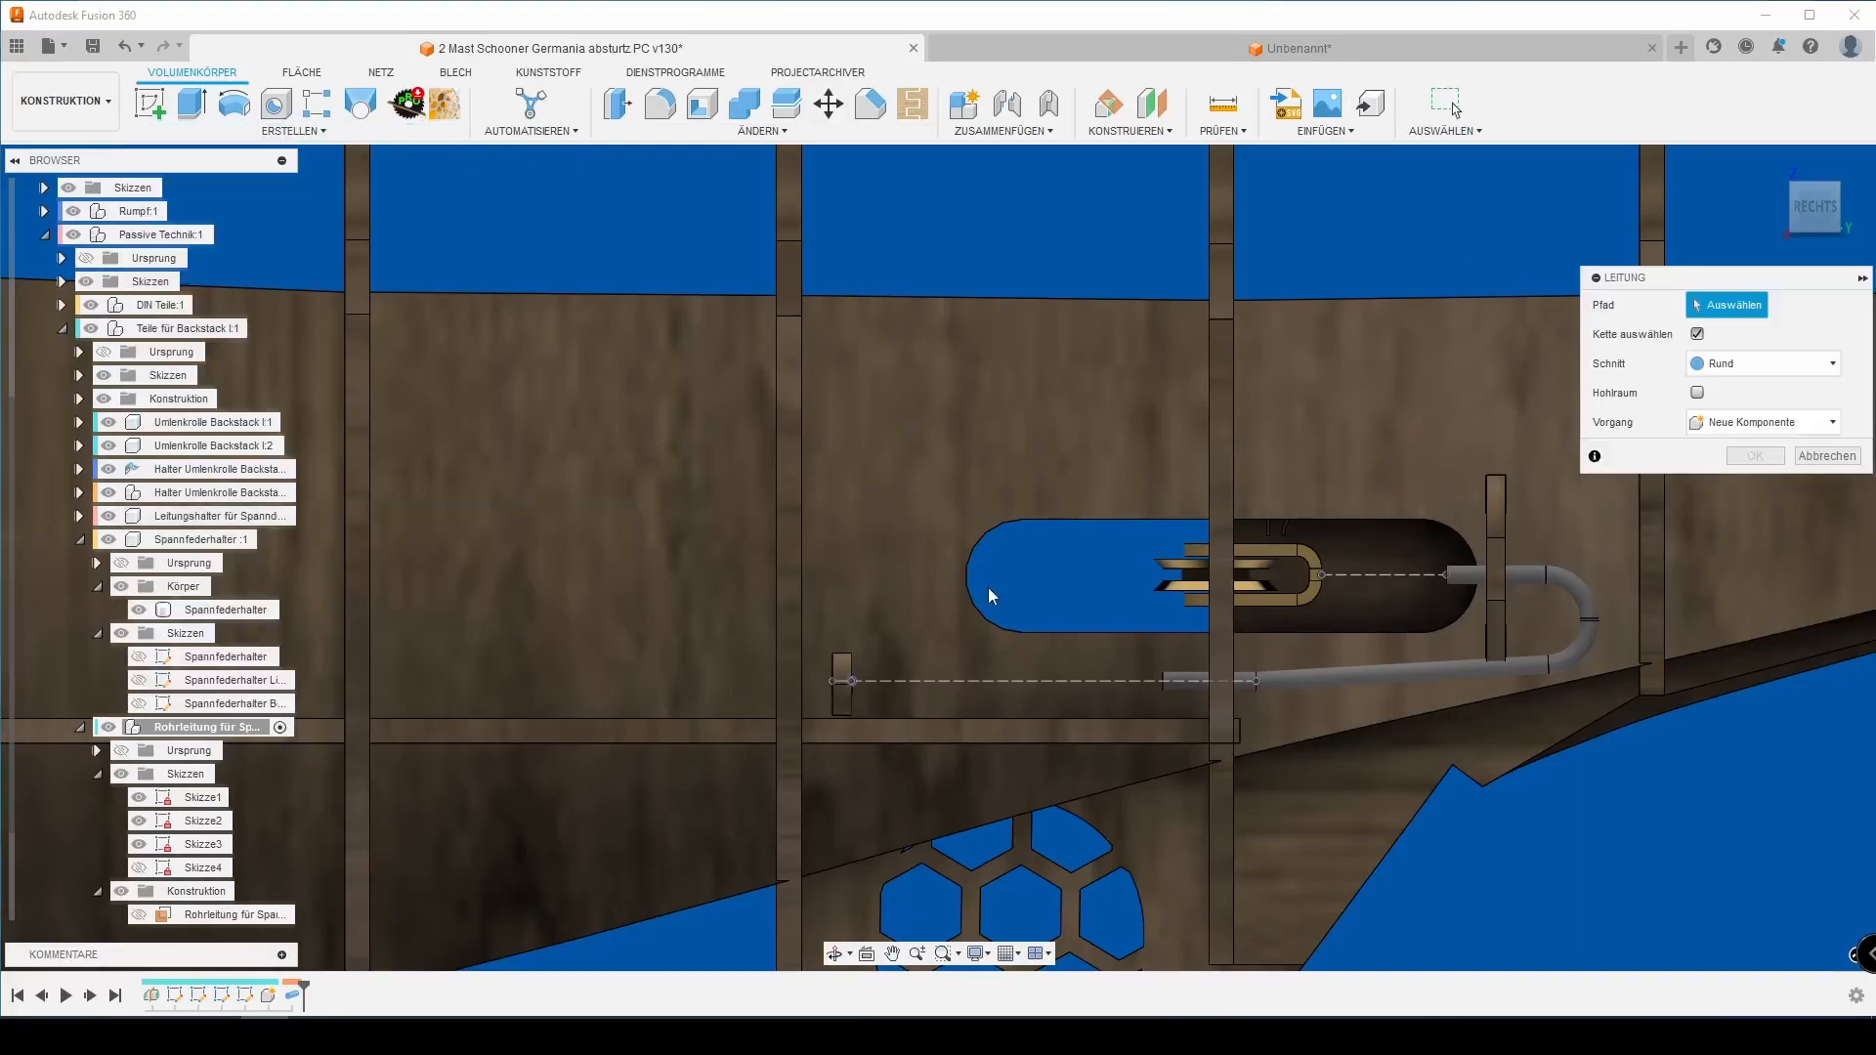
left_click(139, 868)
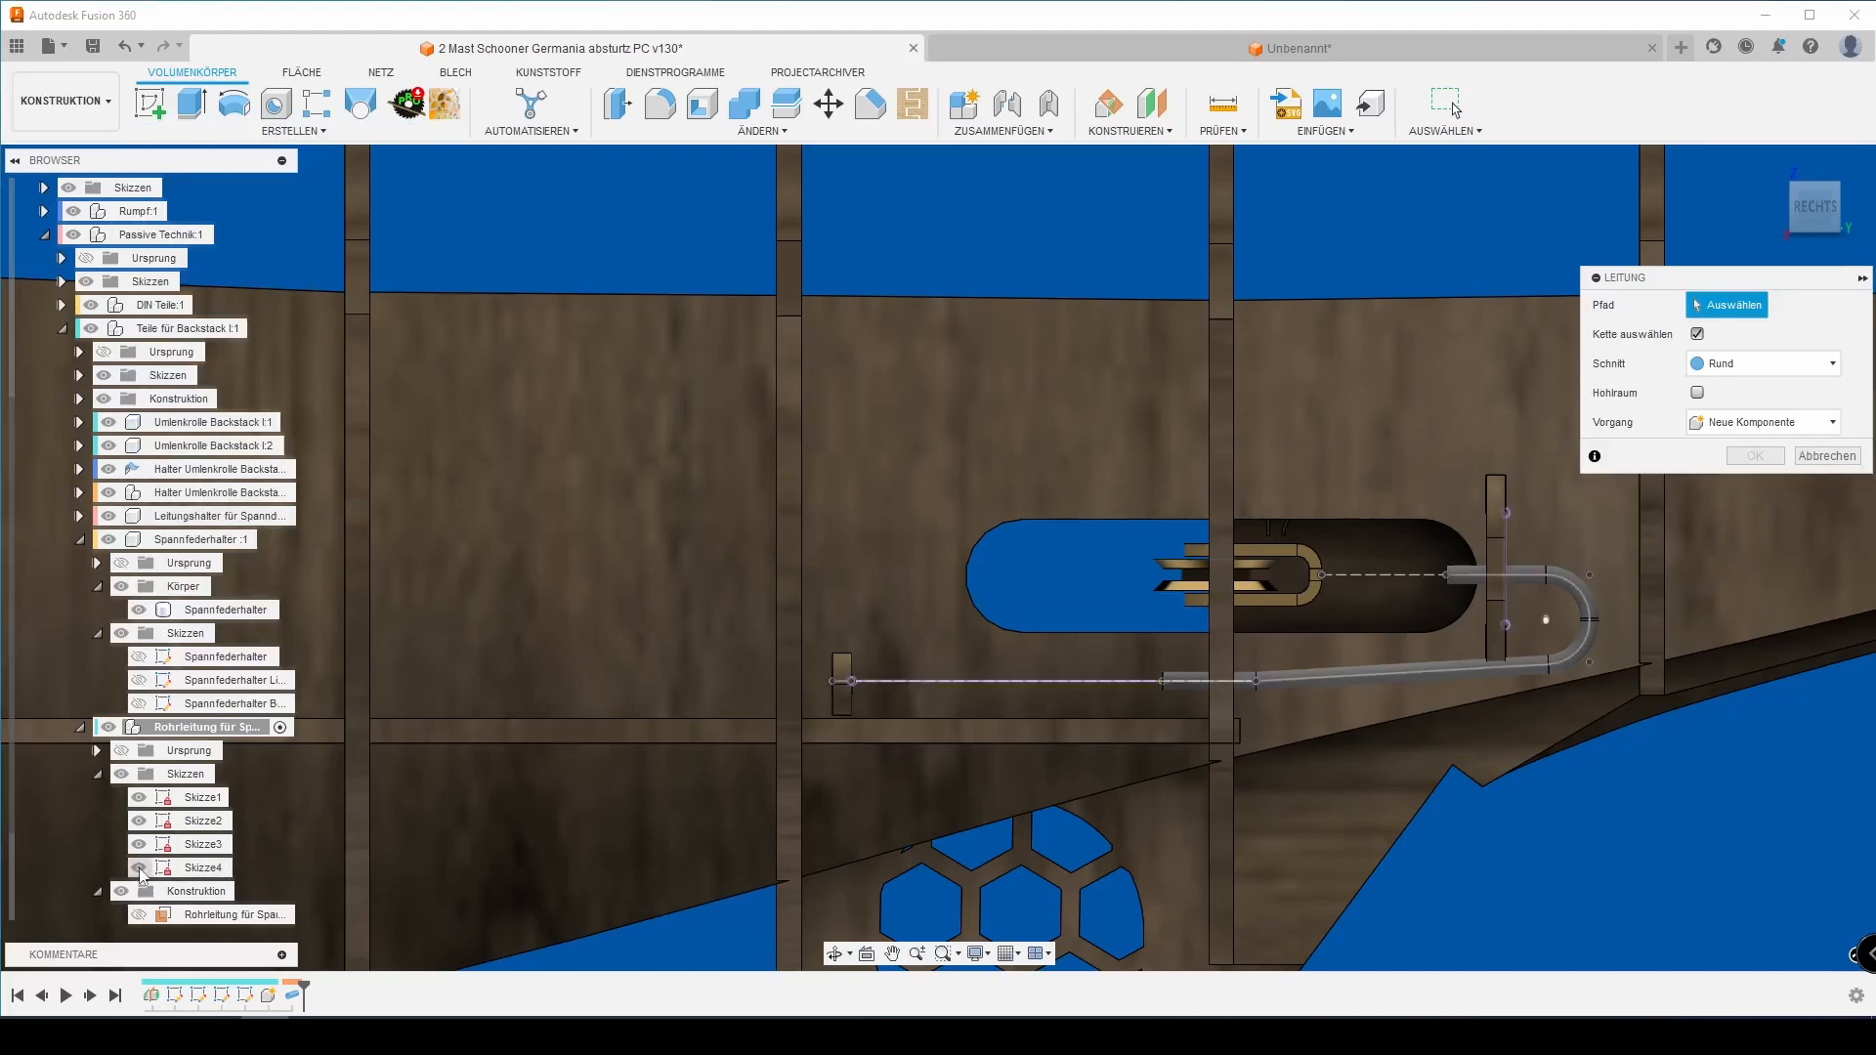
left_click(1532, 586)
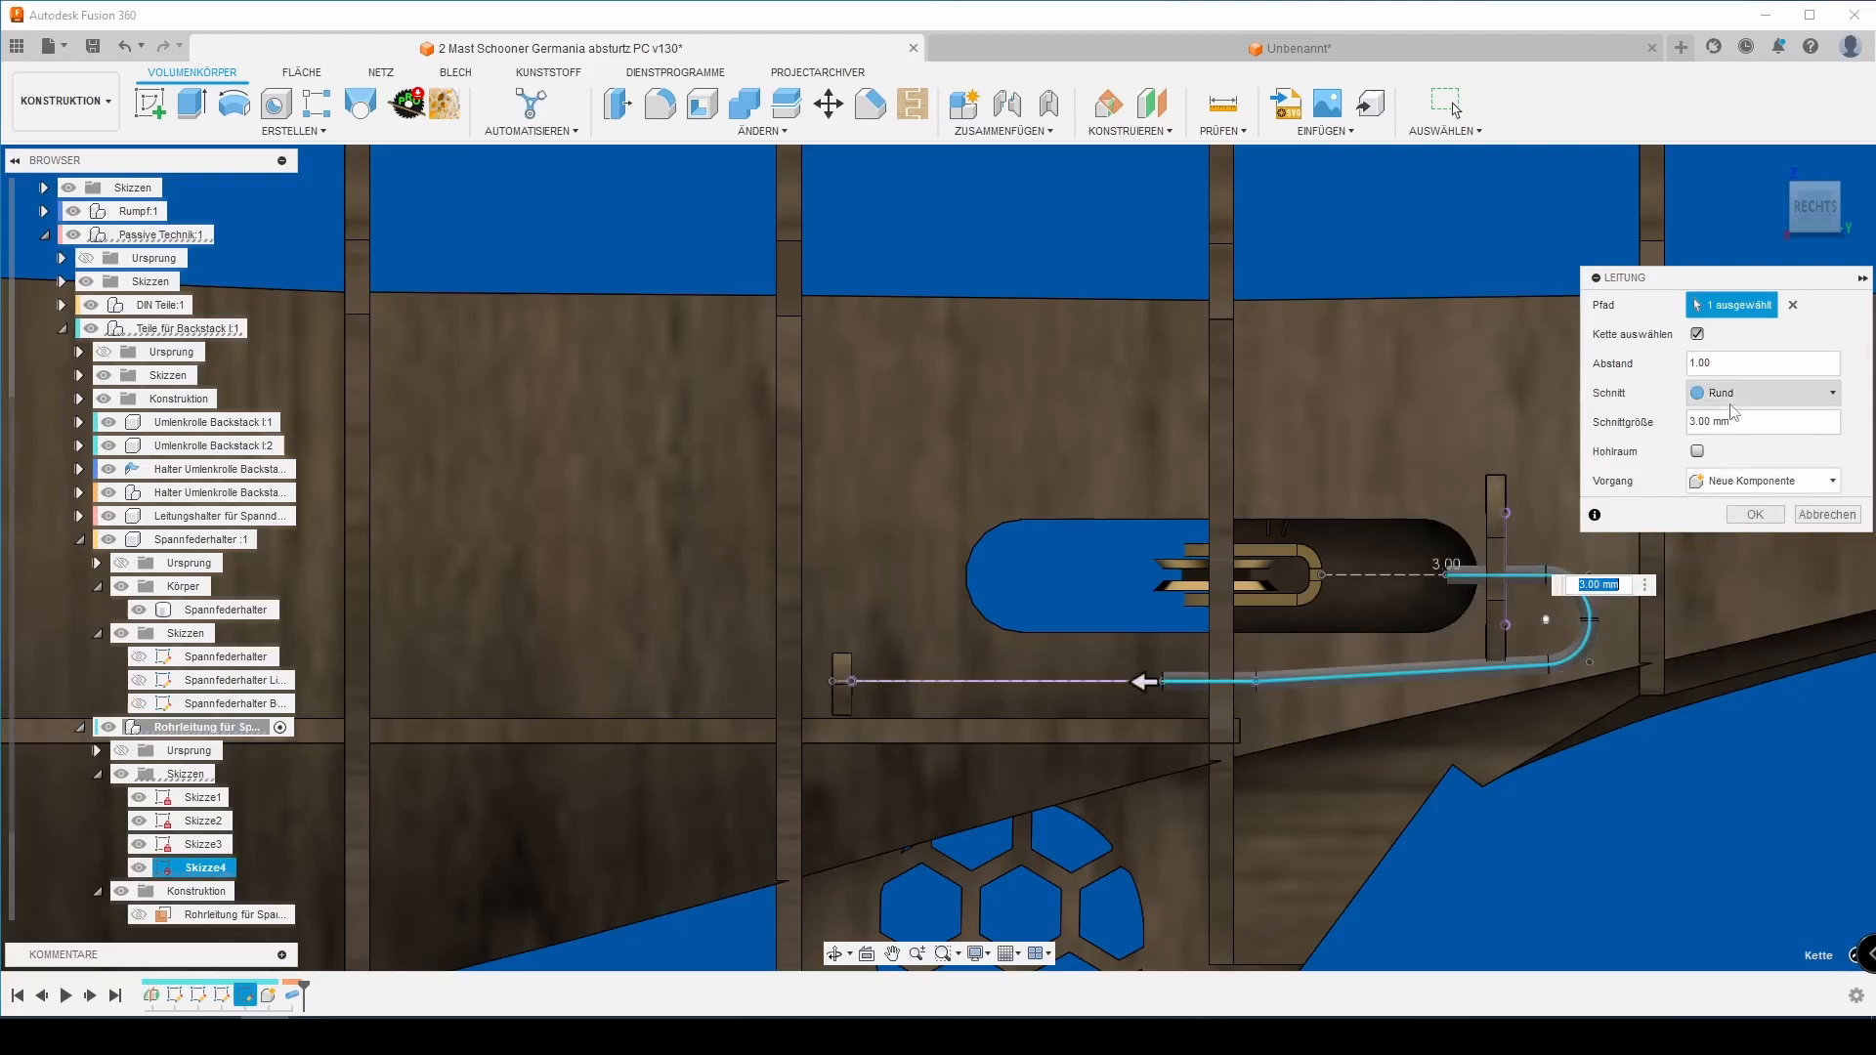
left_click(1697, 452)
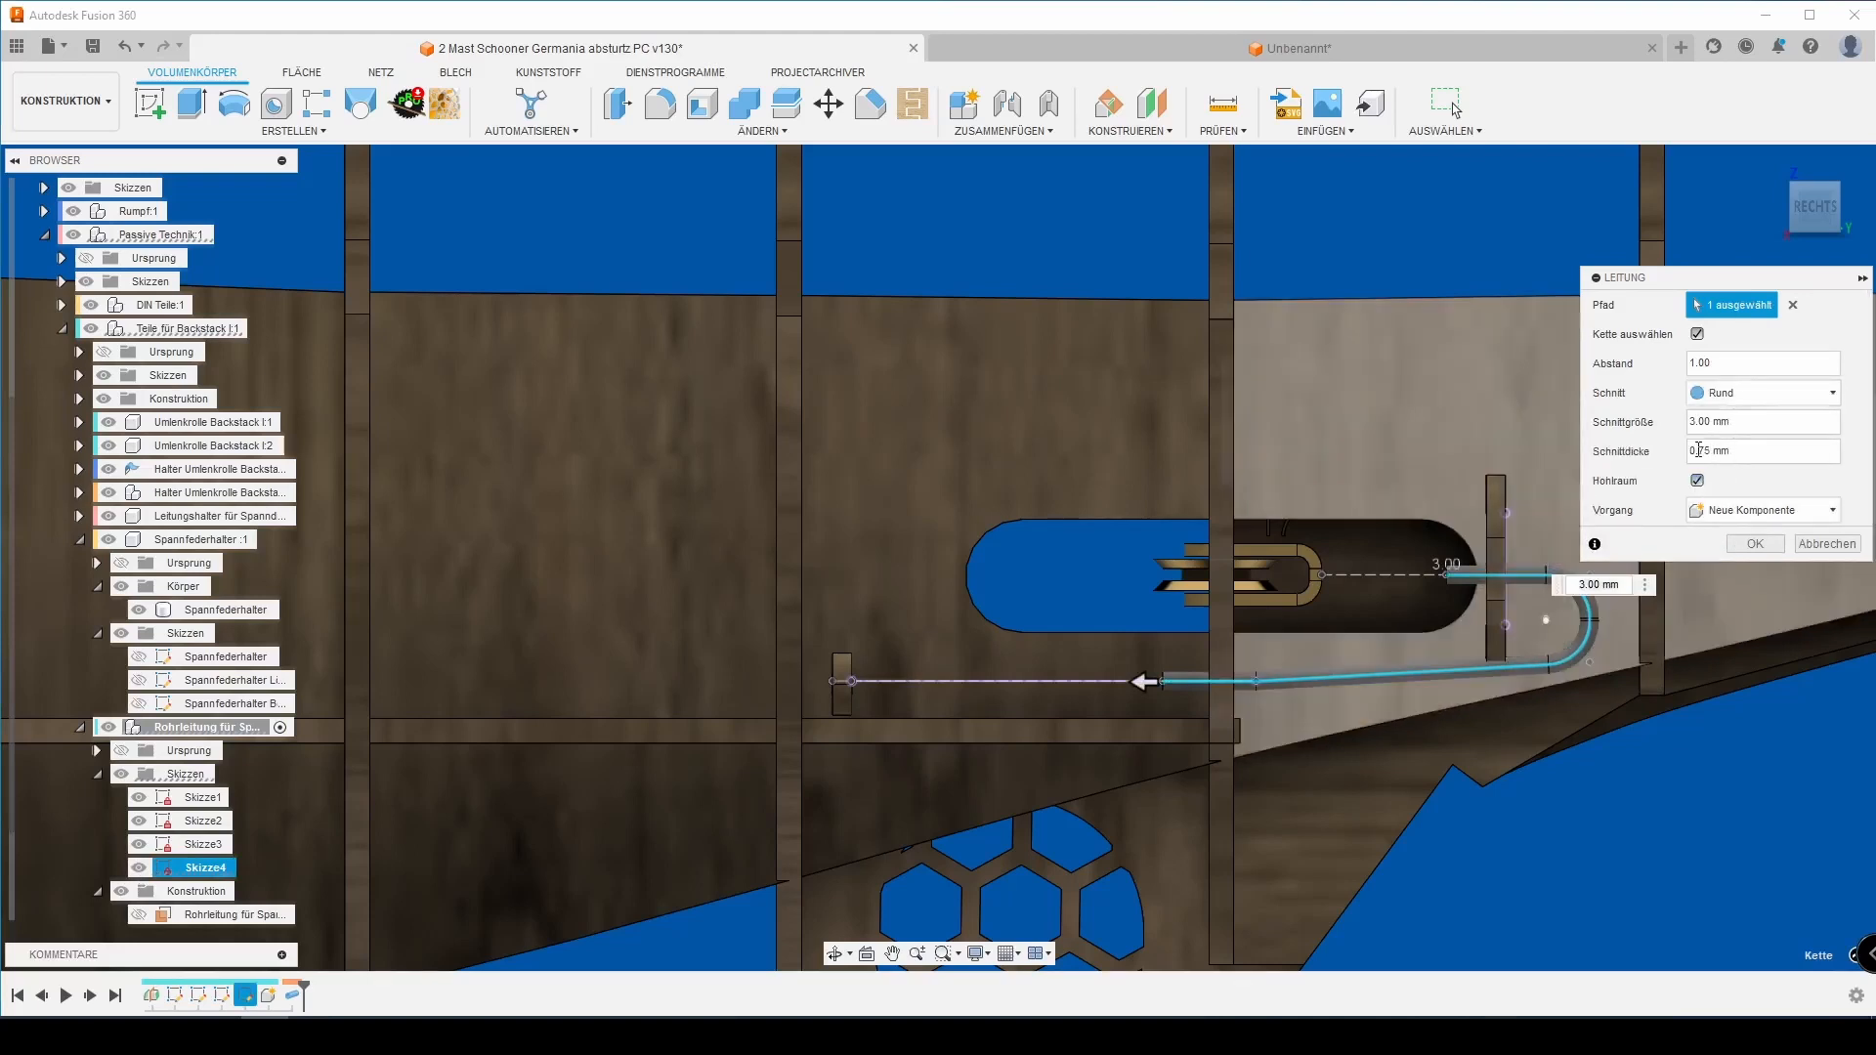
left_click(1751, 549)
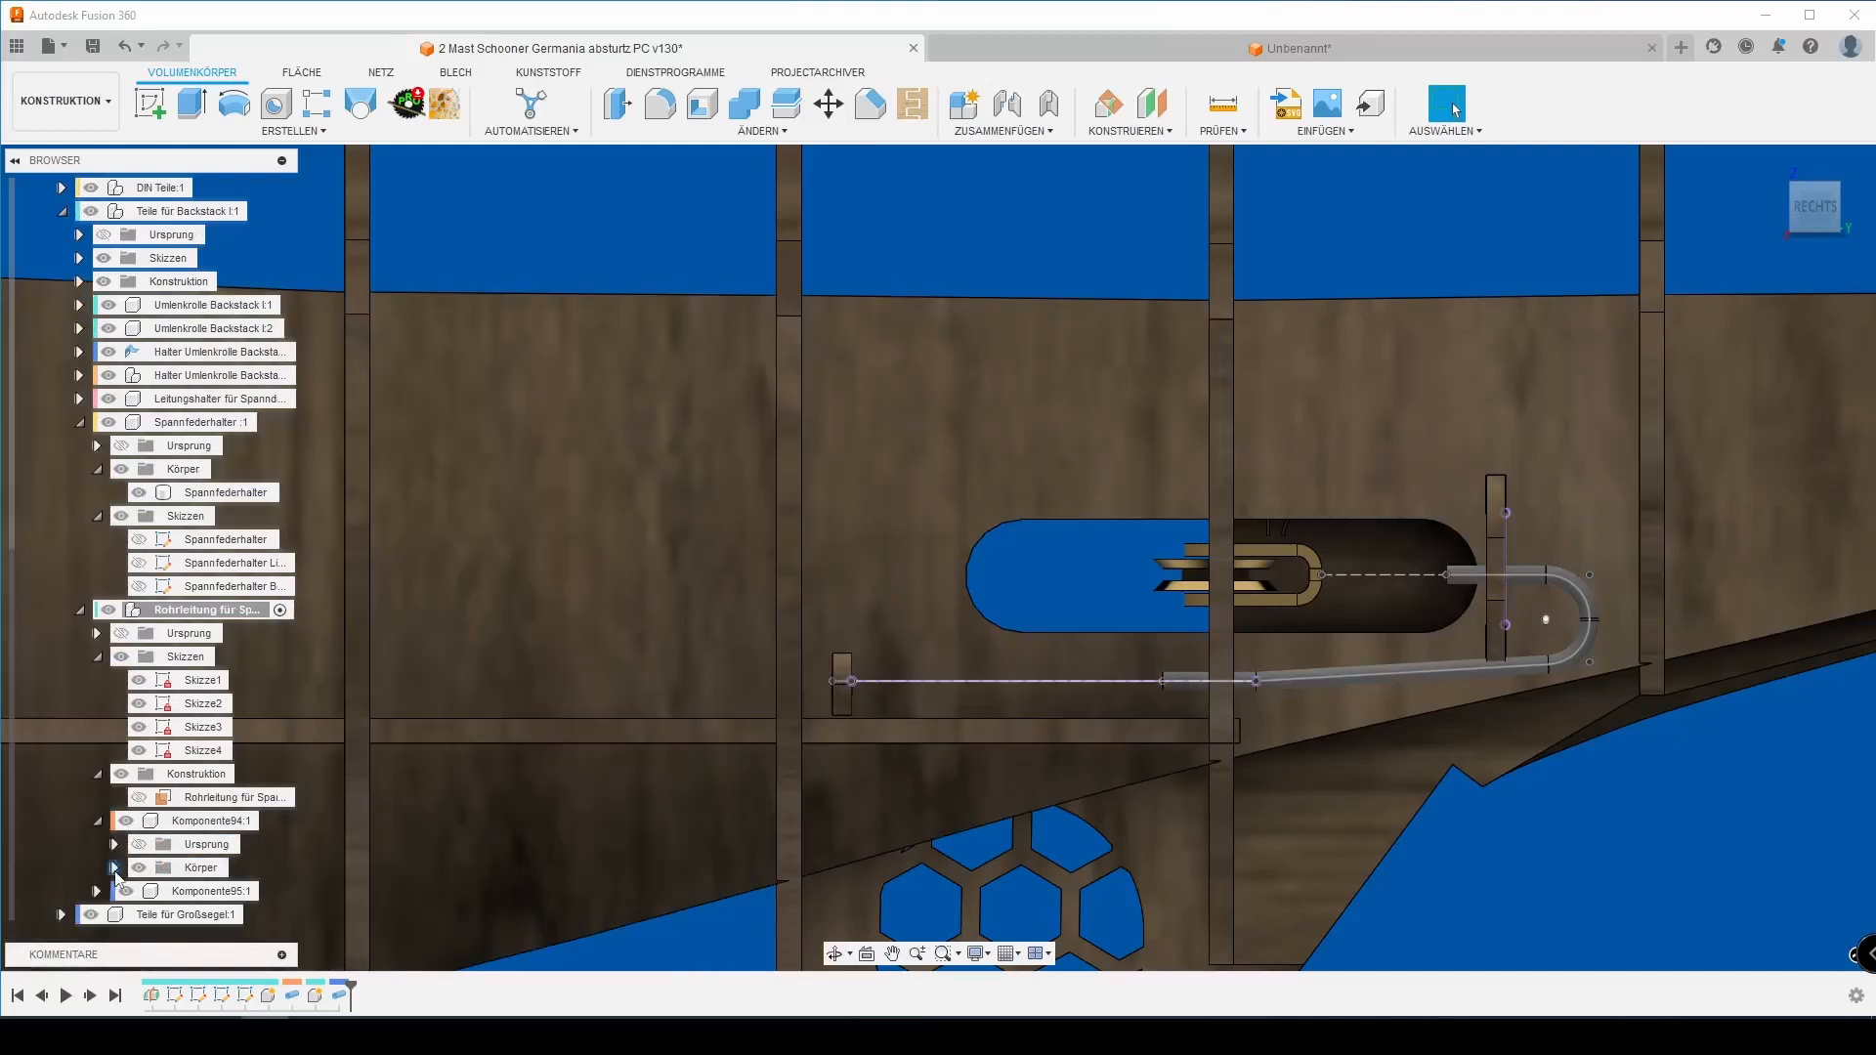
Expand the bodies of both new pipe components and hide the hollow pipe's body.
left_click(114, 869)
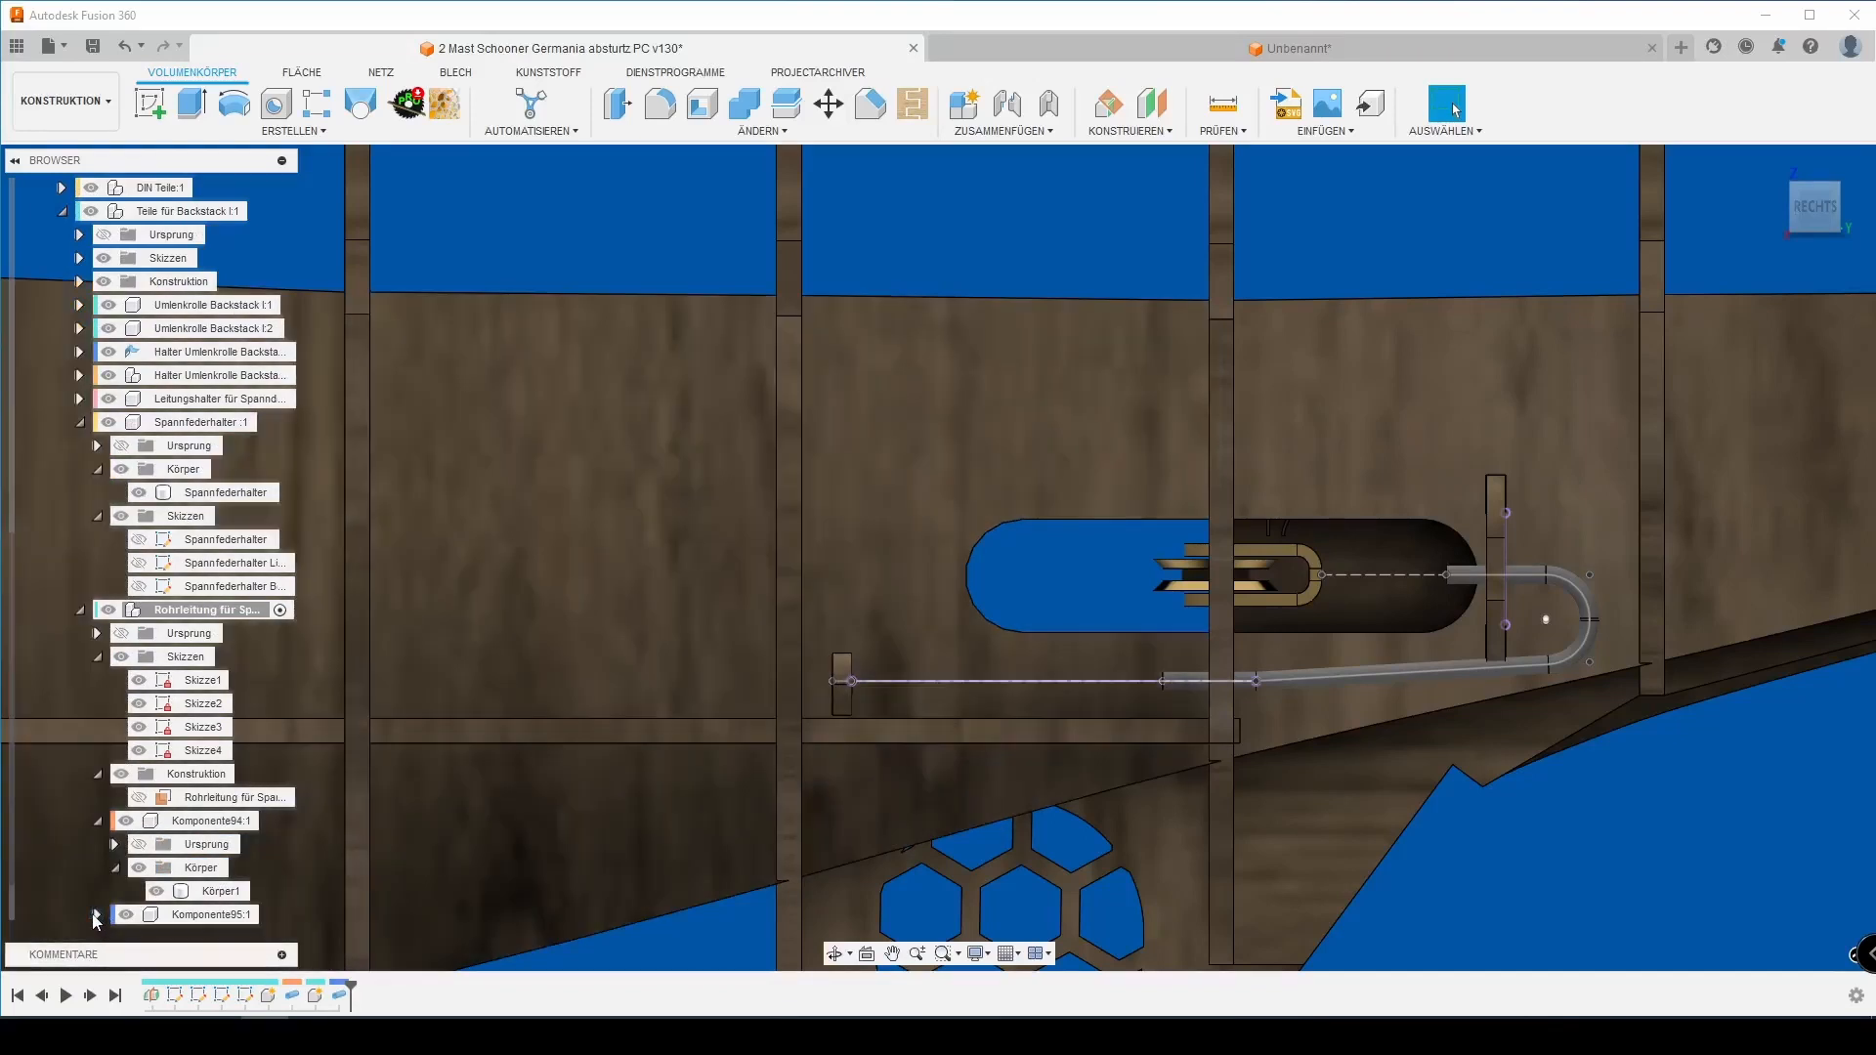
left_click(99, 913)
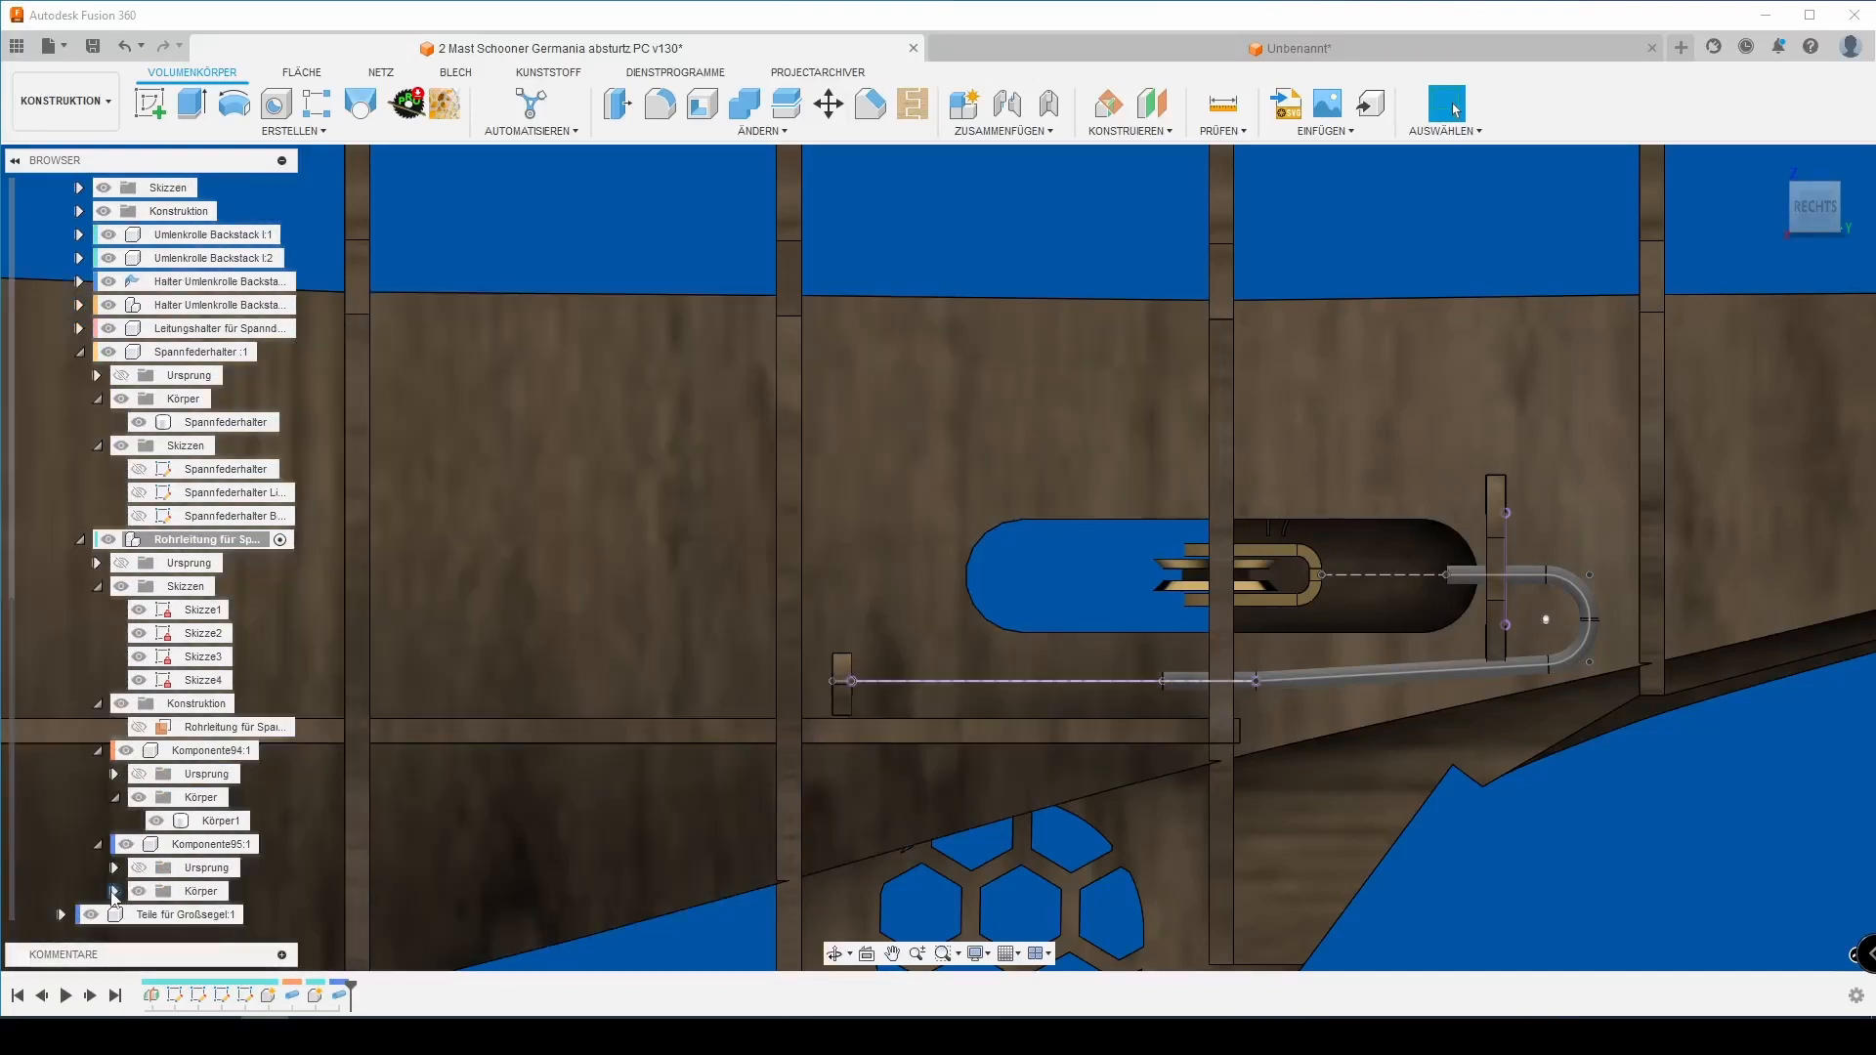
left_click(113, 892)
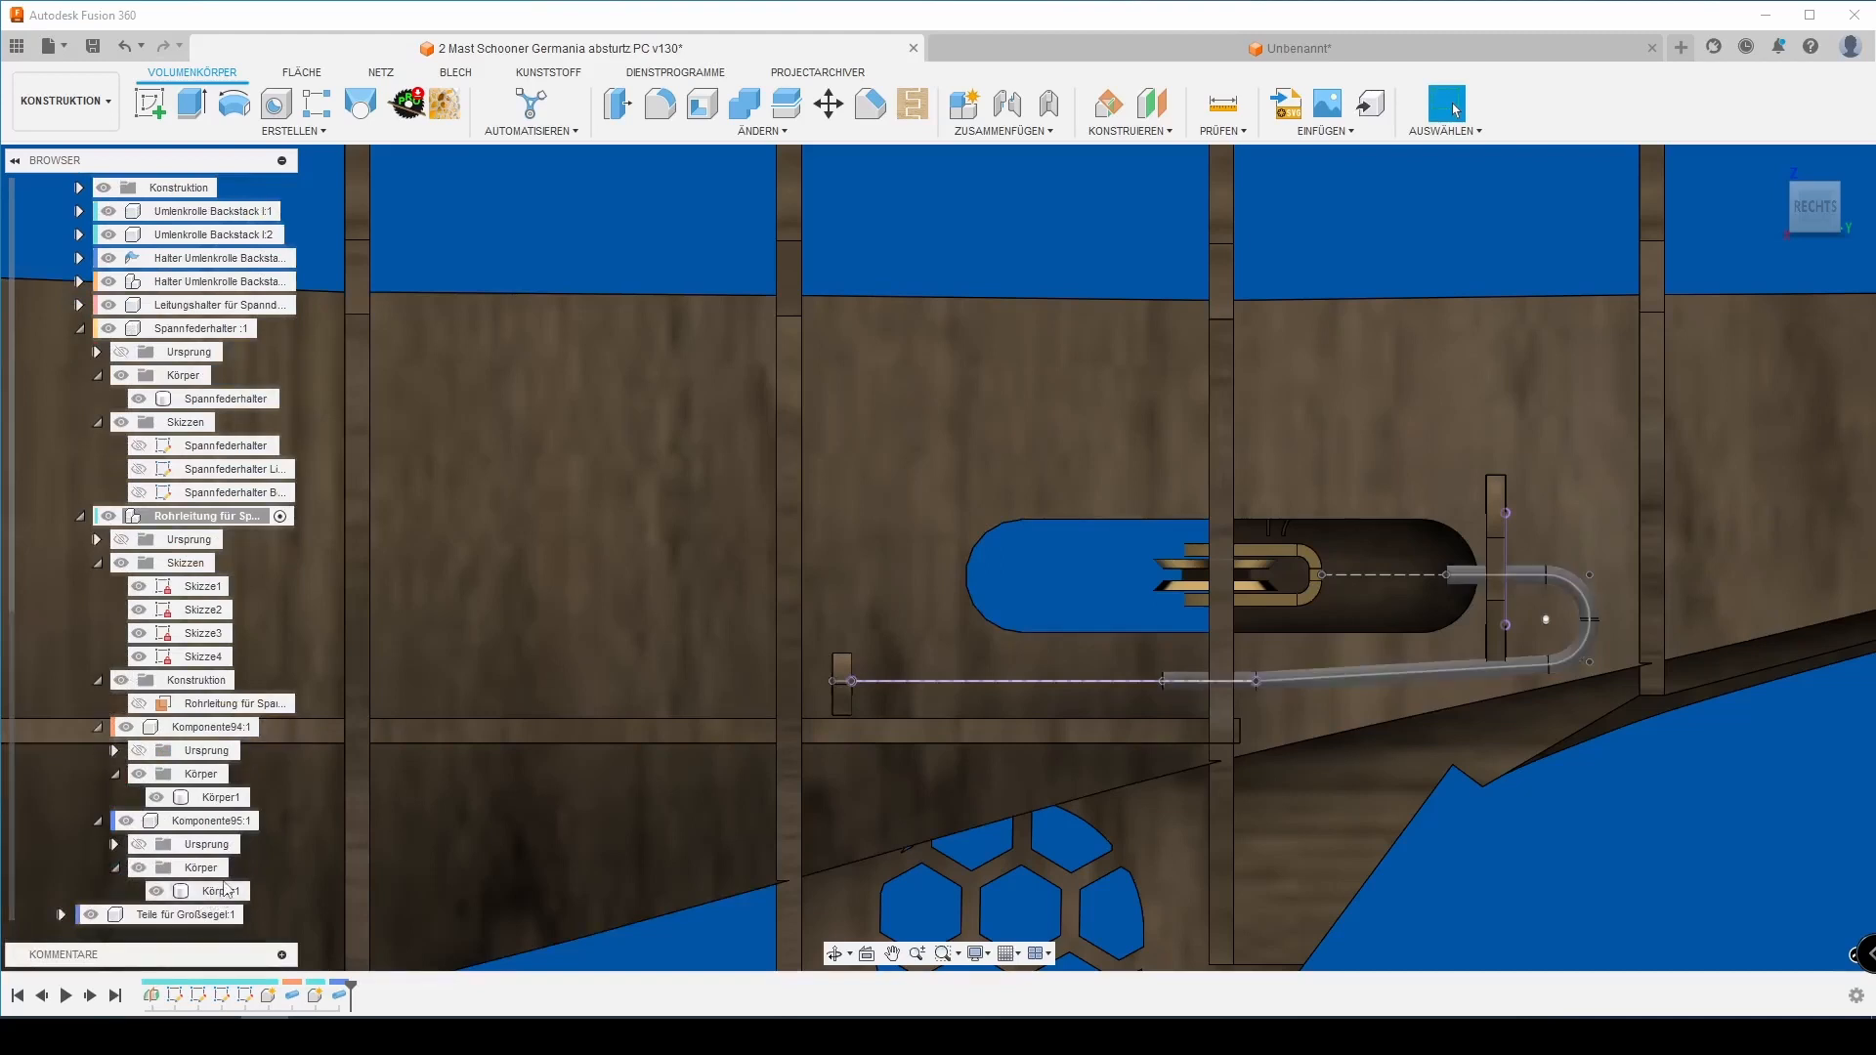
left_click(219, 892)
left_click(158, 891)
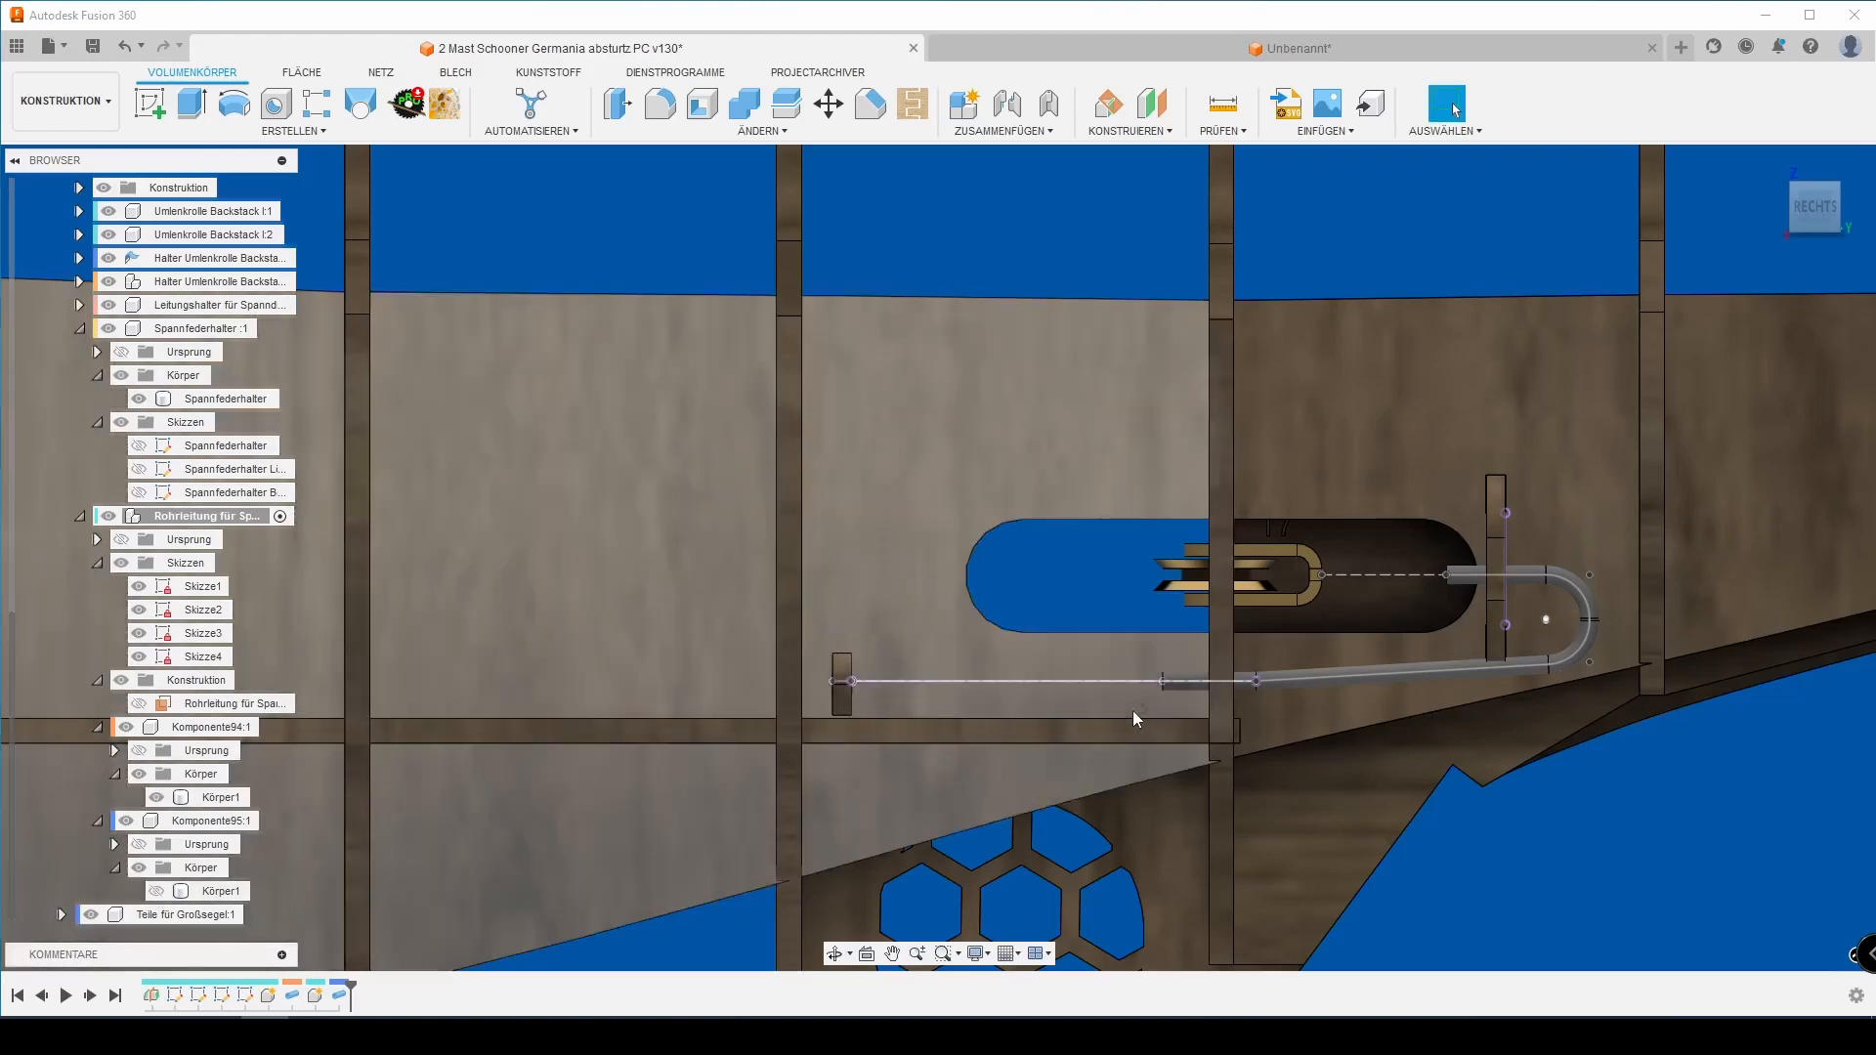
Cut the solid pipe out of the Leitungshalter für Spanndraht body with Combine, keeping the tool body.
middle_click_drag(1134, 720, 1222, 826, "shift")
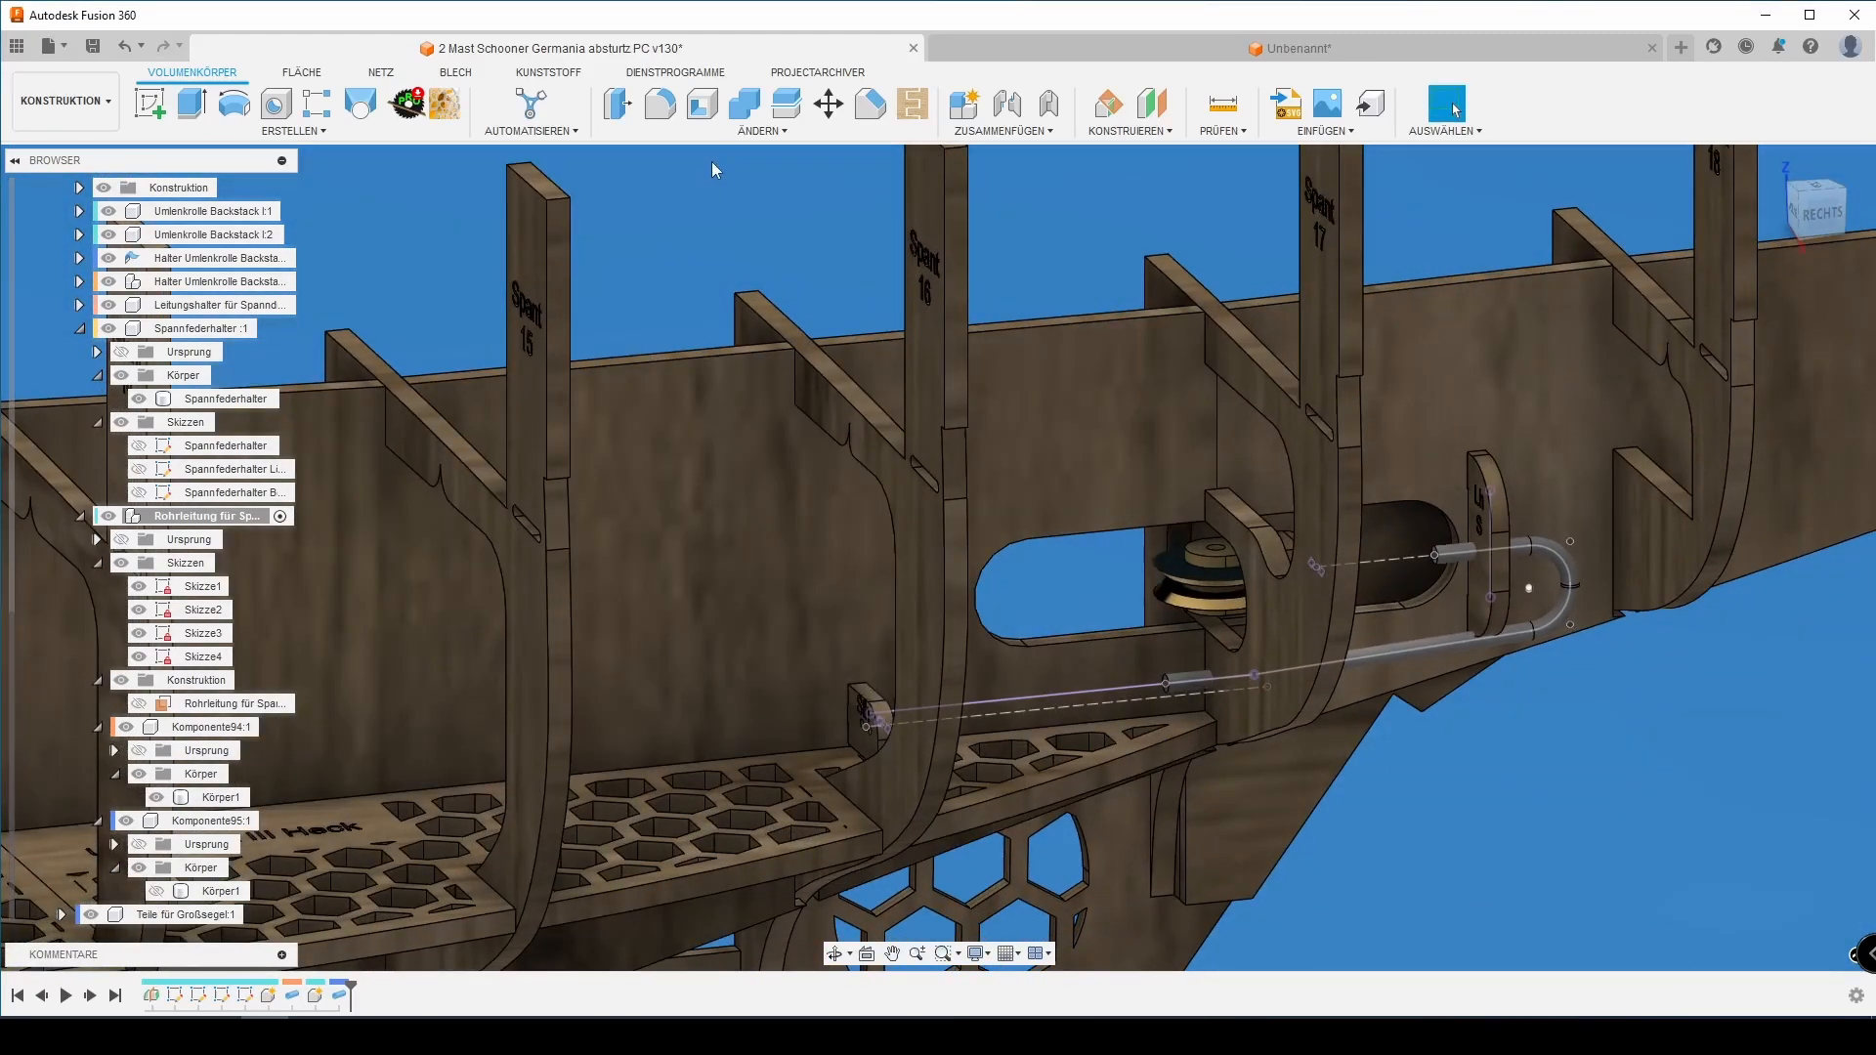
left_click(745, 103)
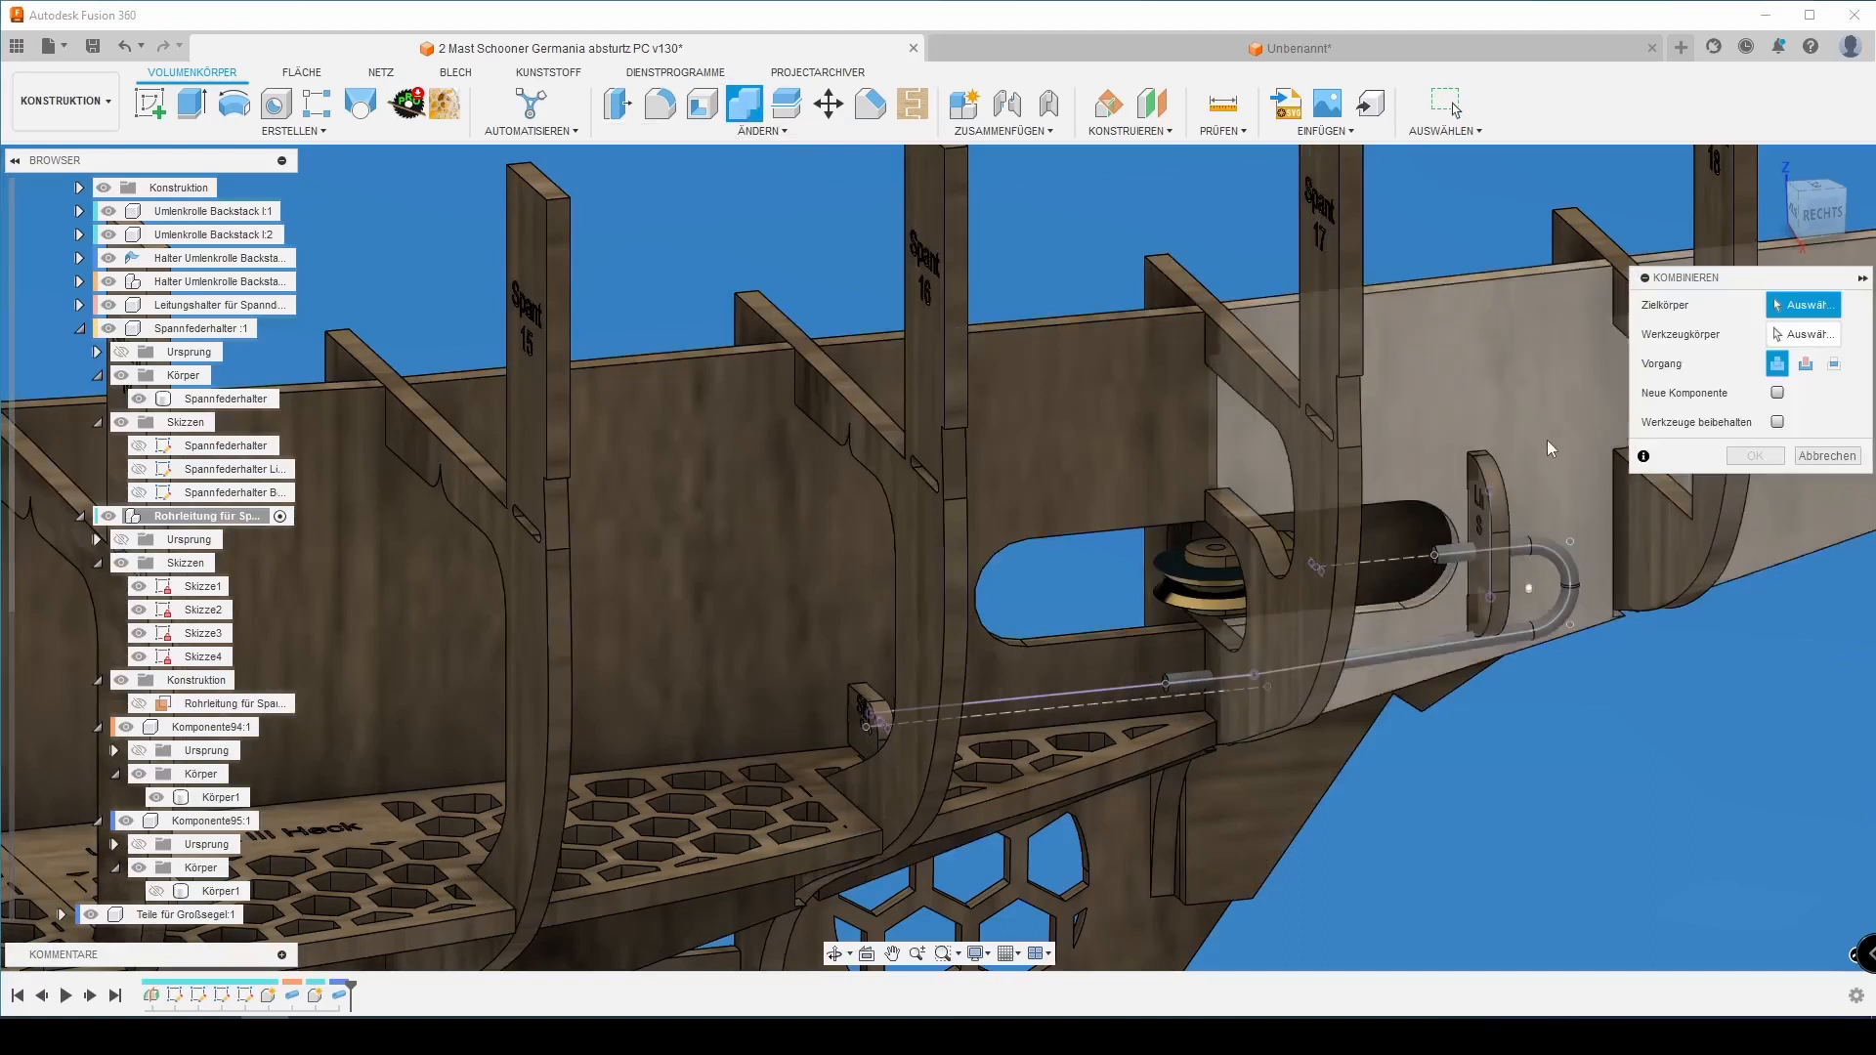
left_click(1500, 509)
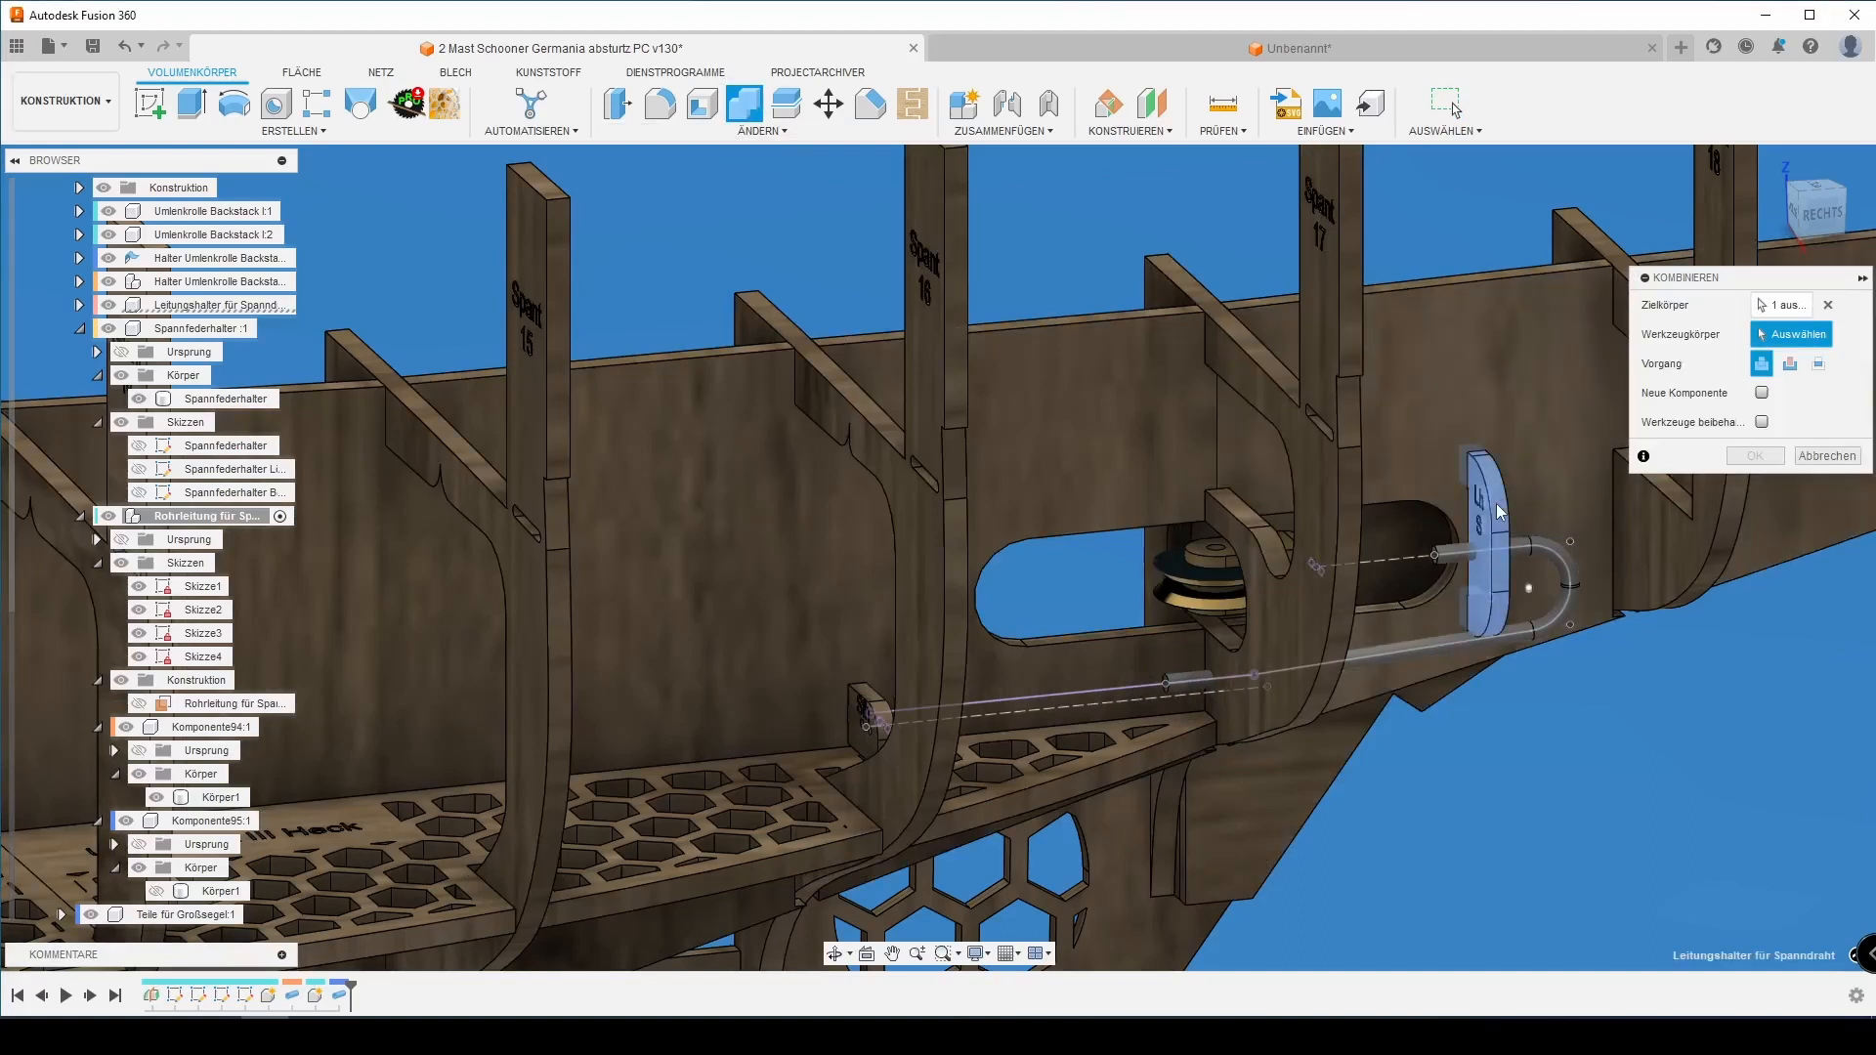
left_click(1540, 553)
left_click(1793, 368)
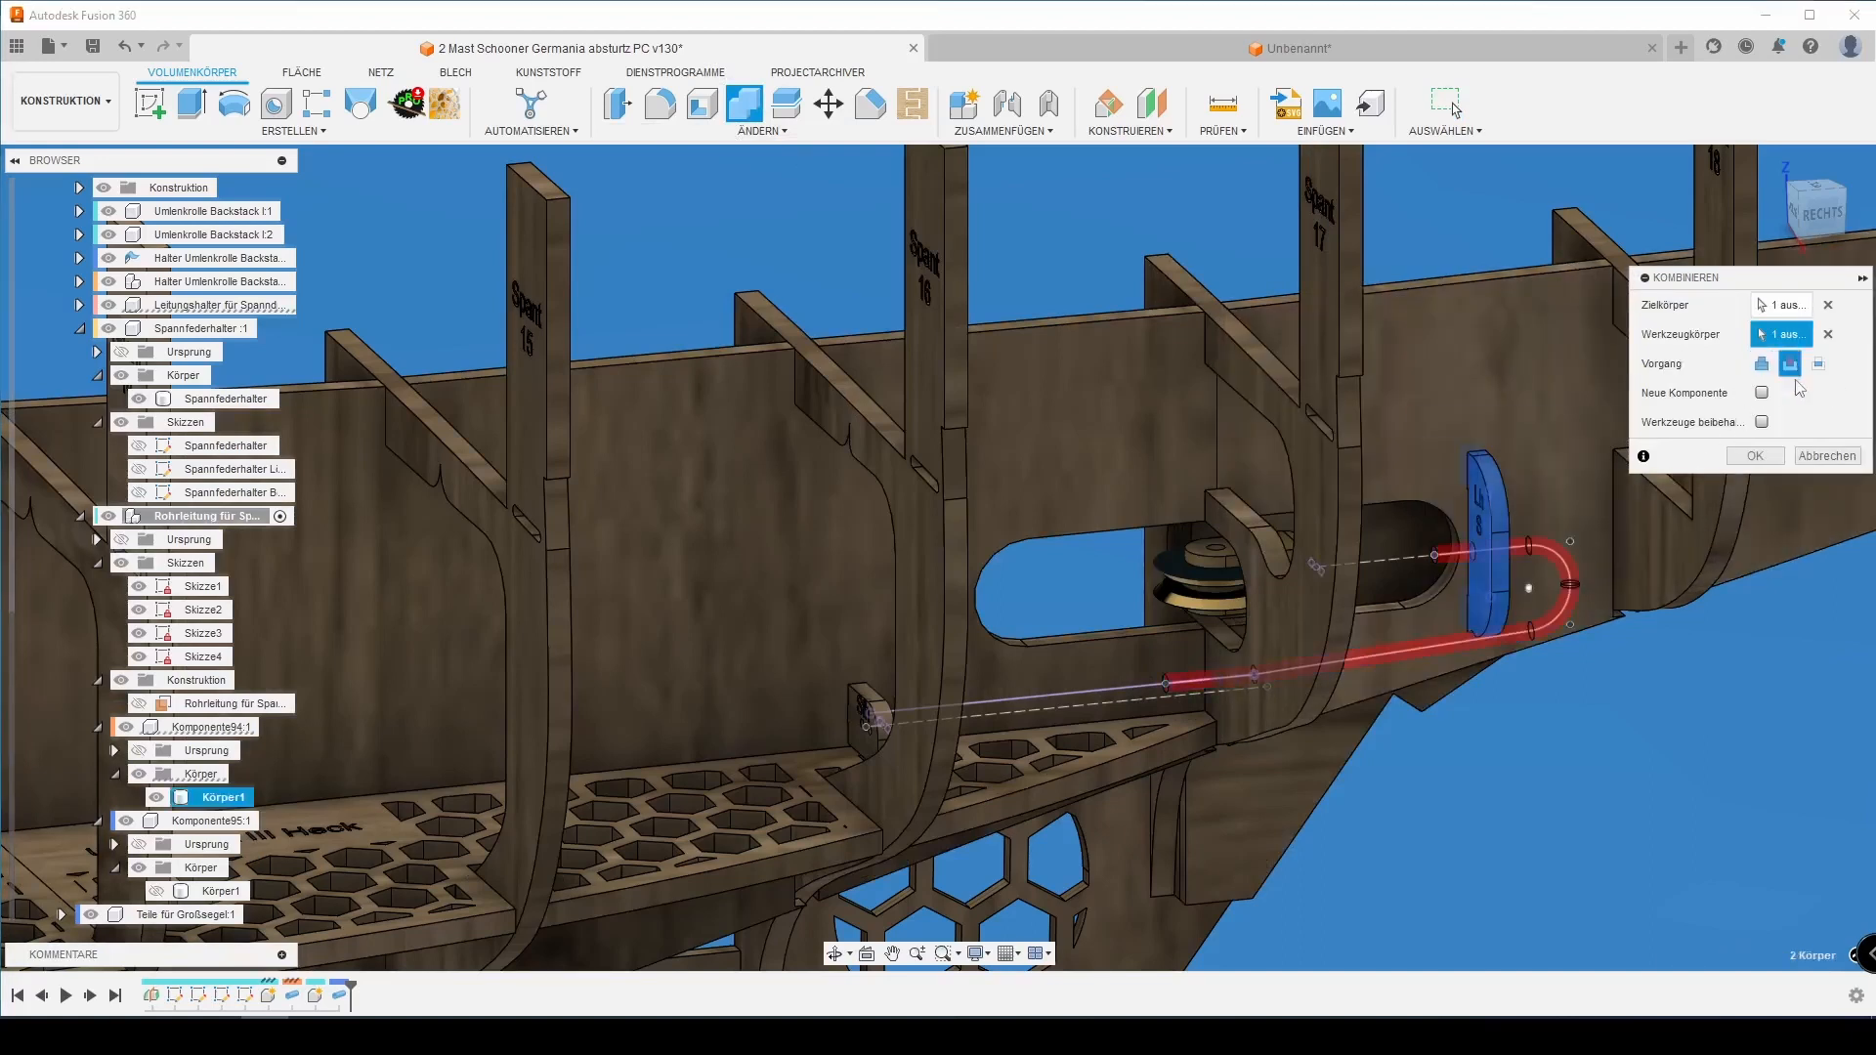
left_click(1763, 421)
left_click(1755, 460)
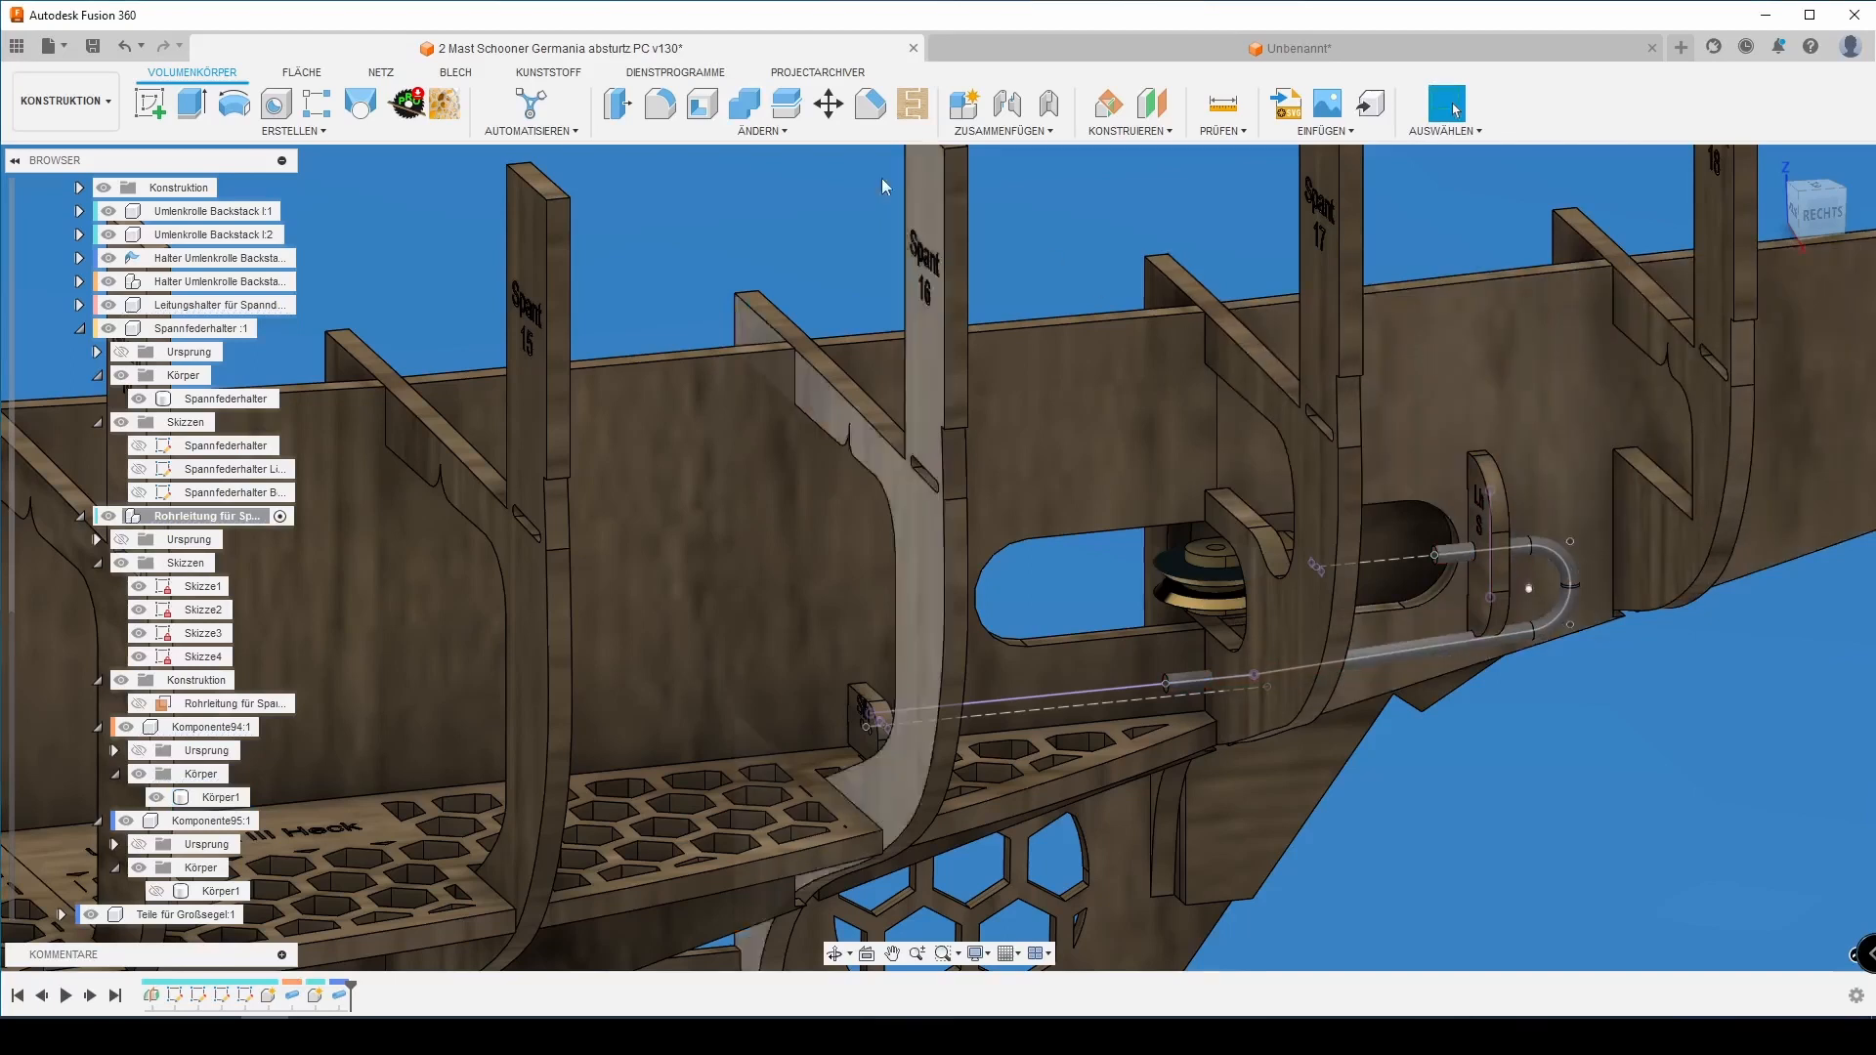
Cut the solid pipe out of the Spant 17 frame with Combine, keeping the tool body.
left_click(753, 115)
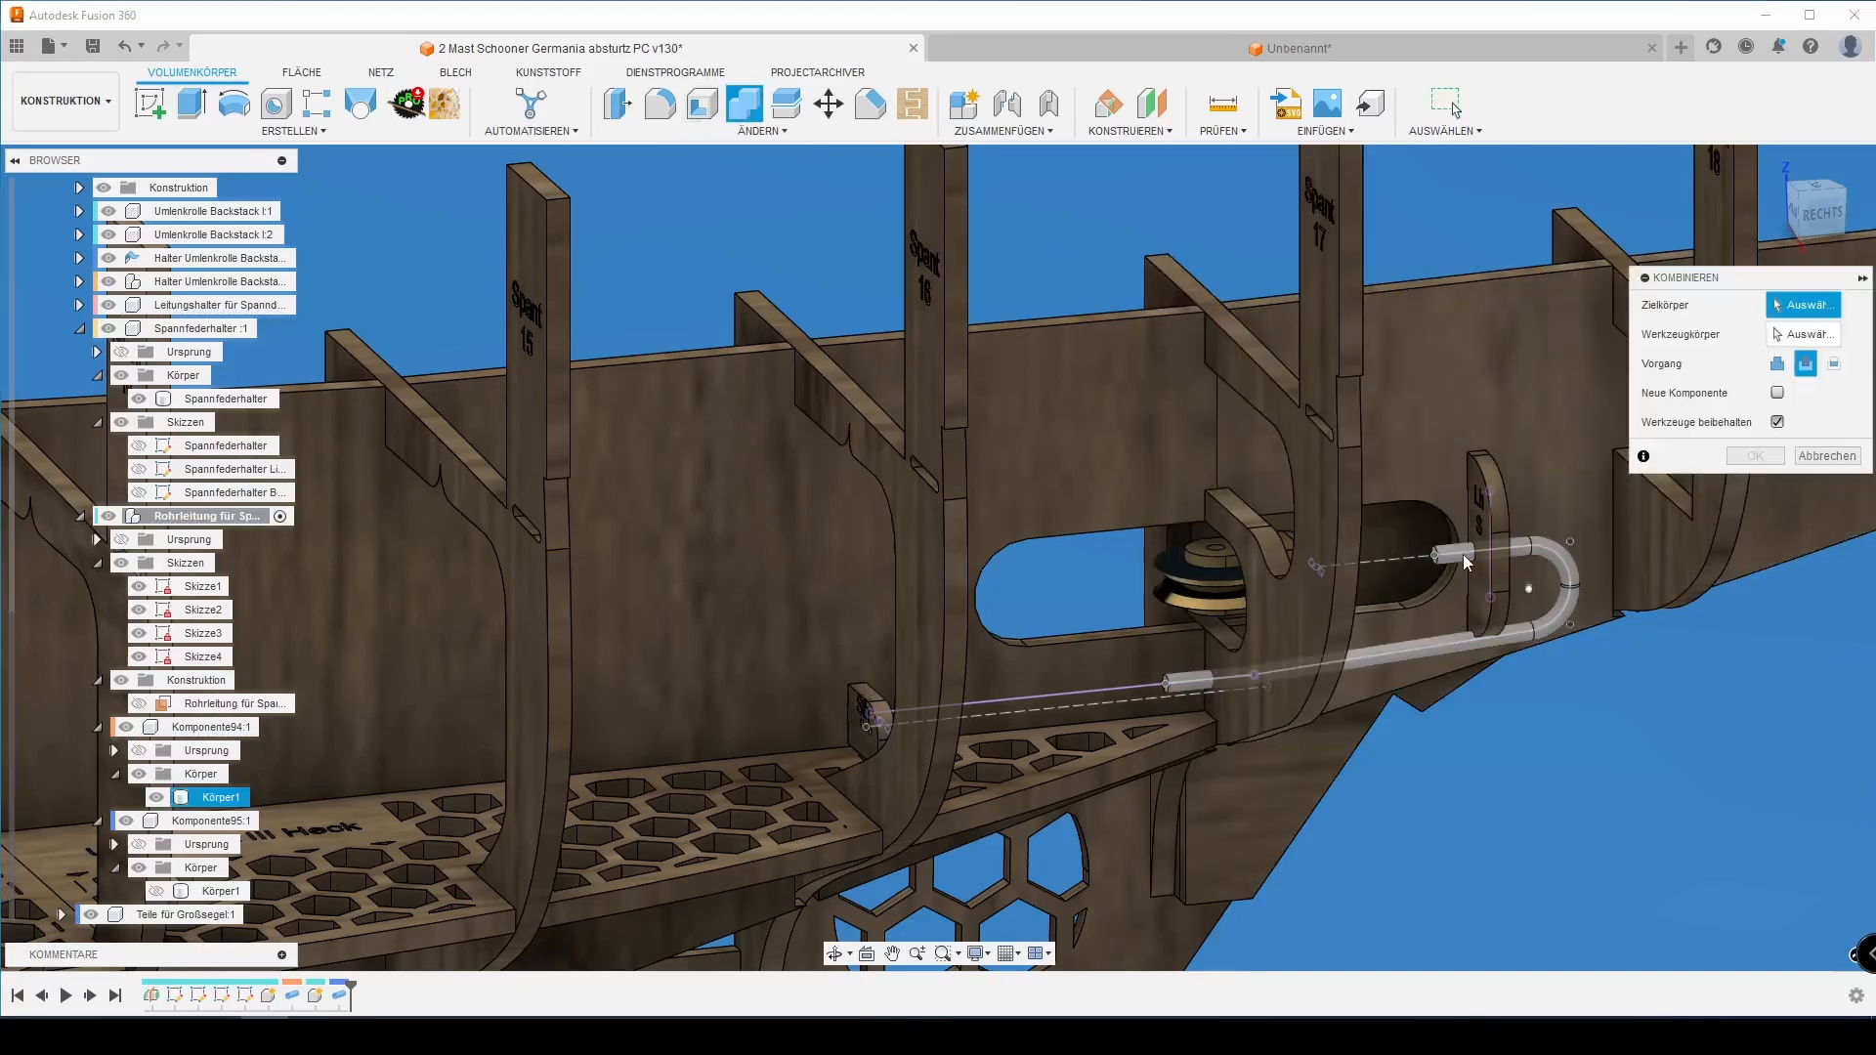
left_click(1458, 551)
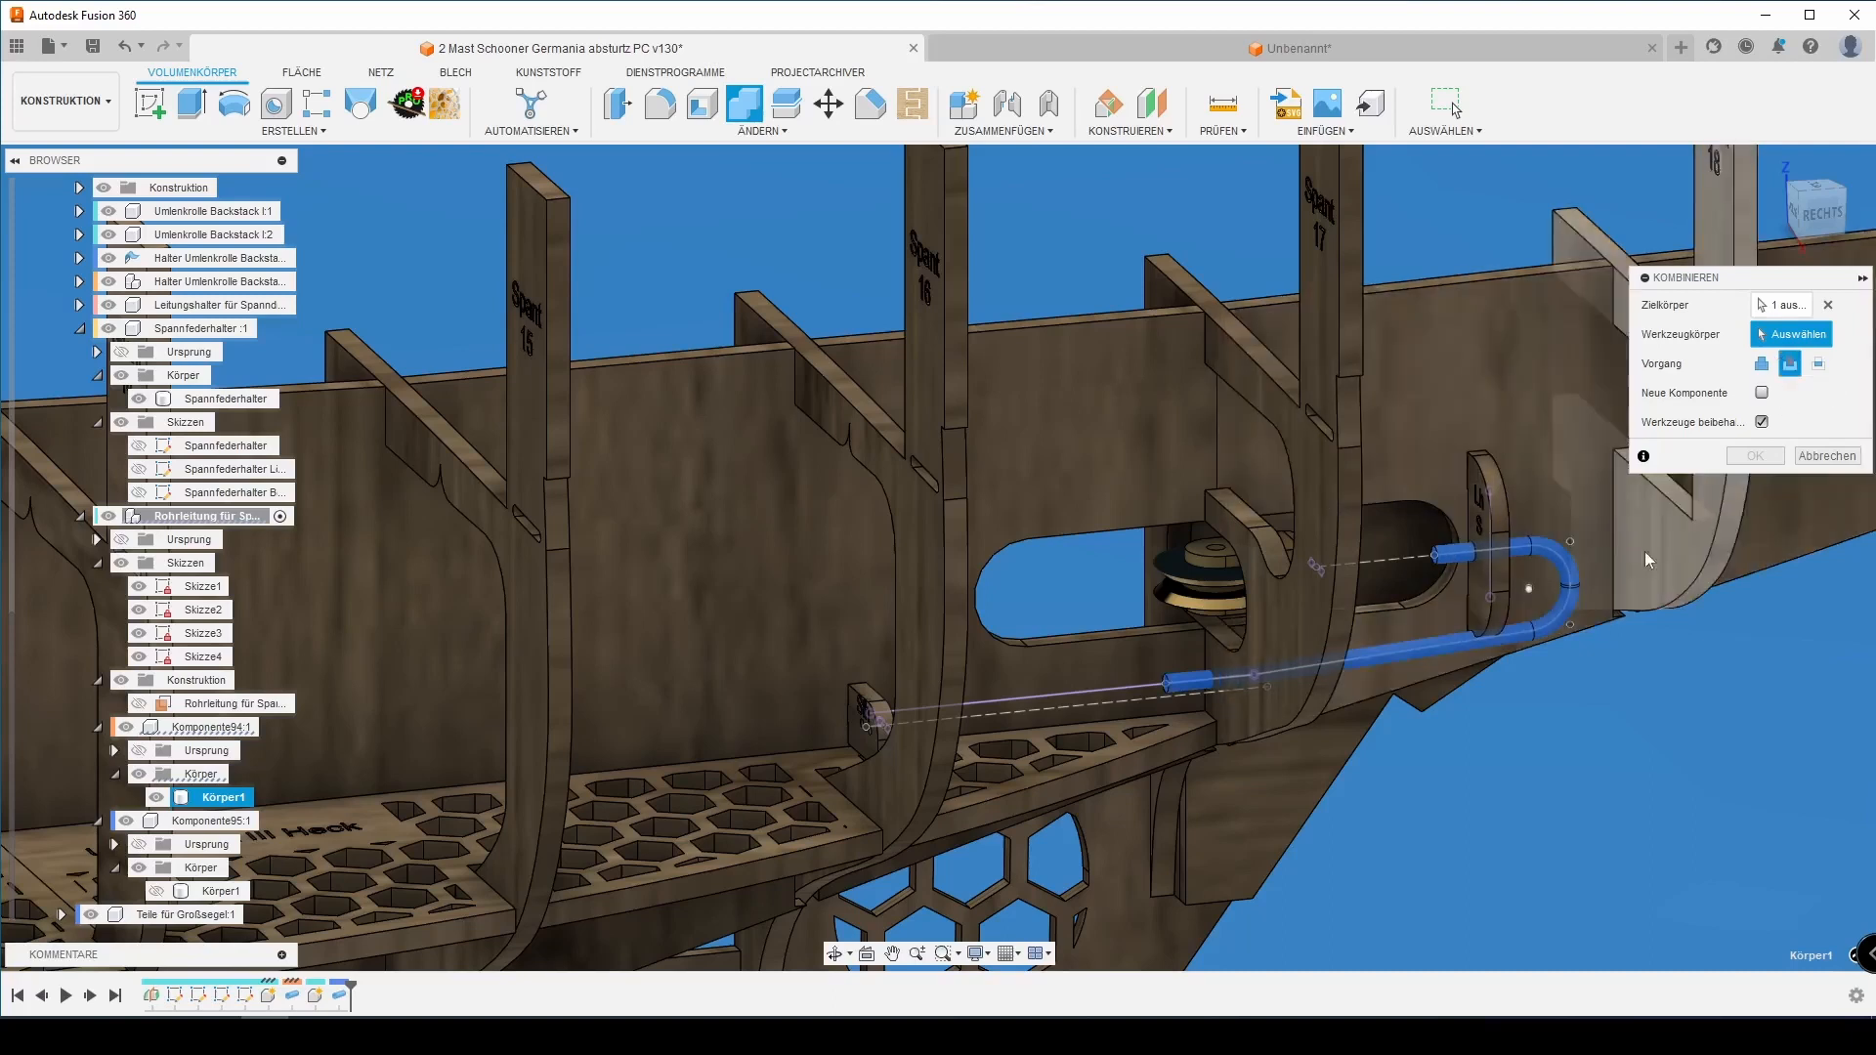
left_click(1302, 694)
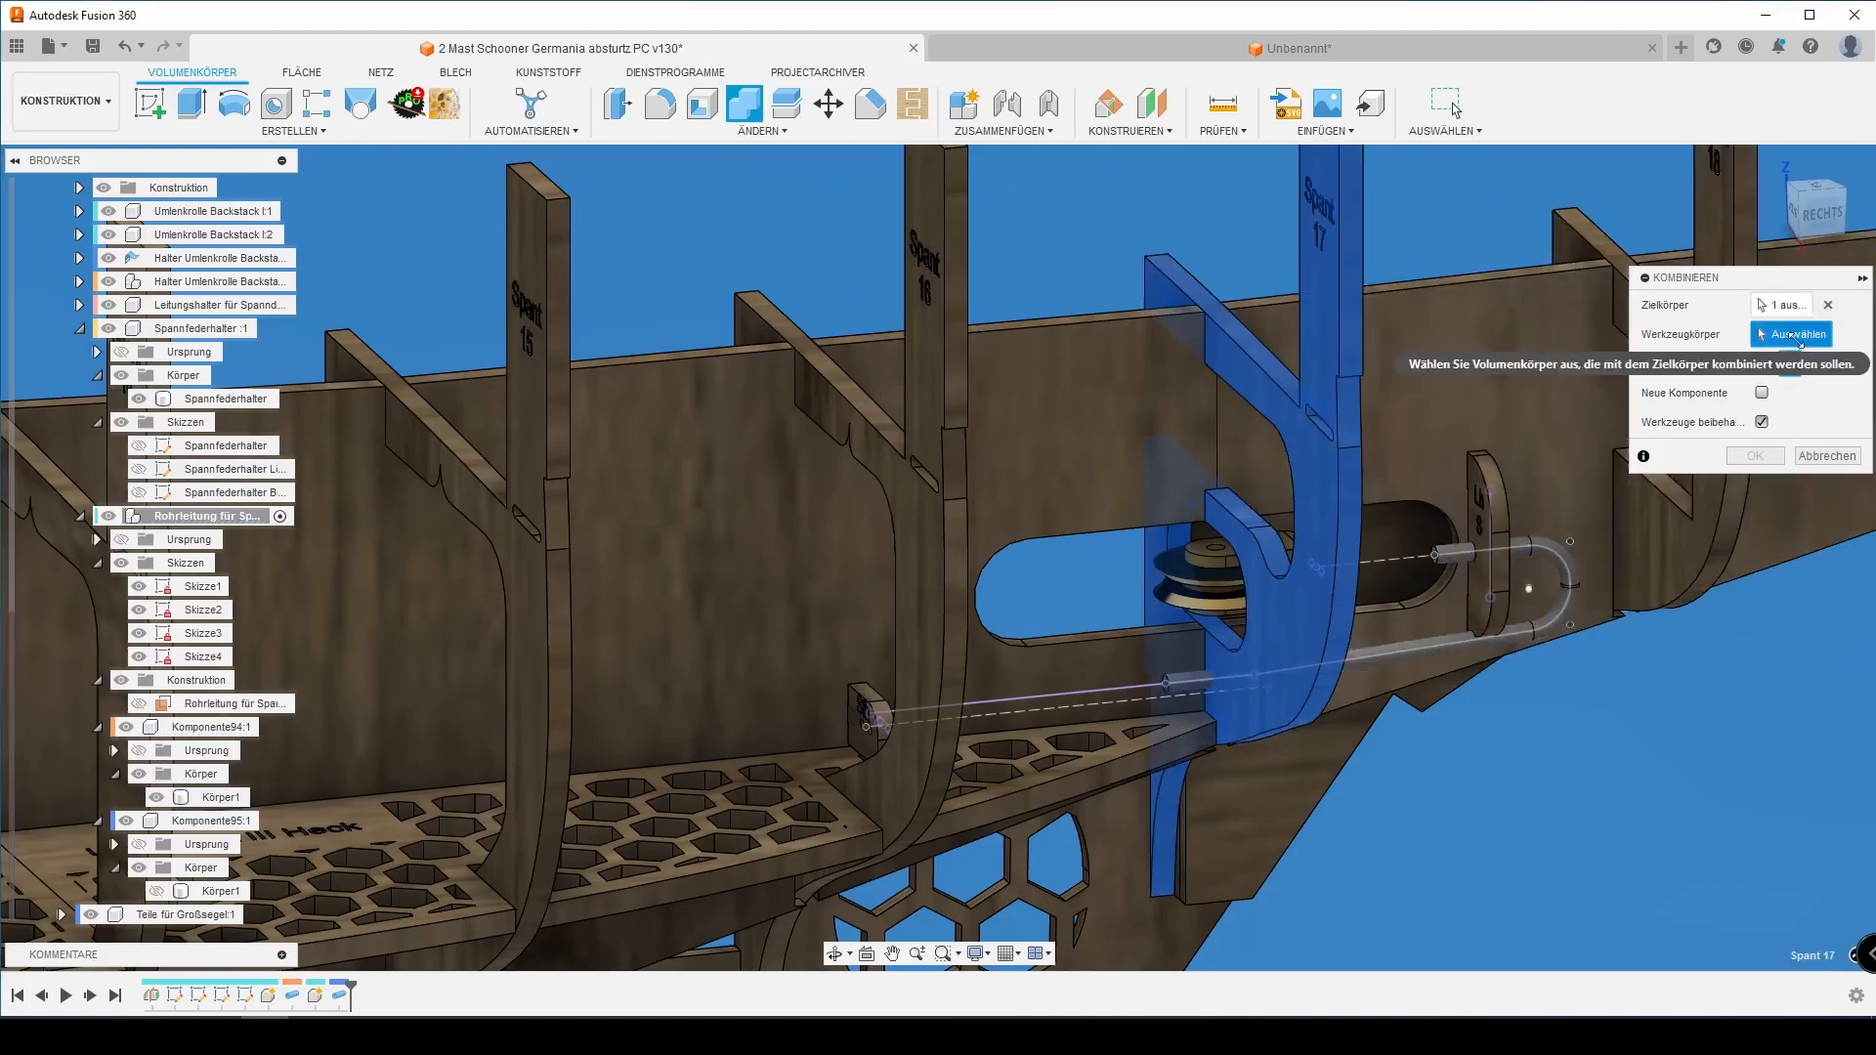
left_click(1571, 578)
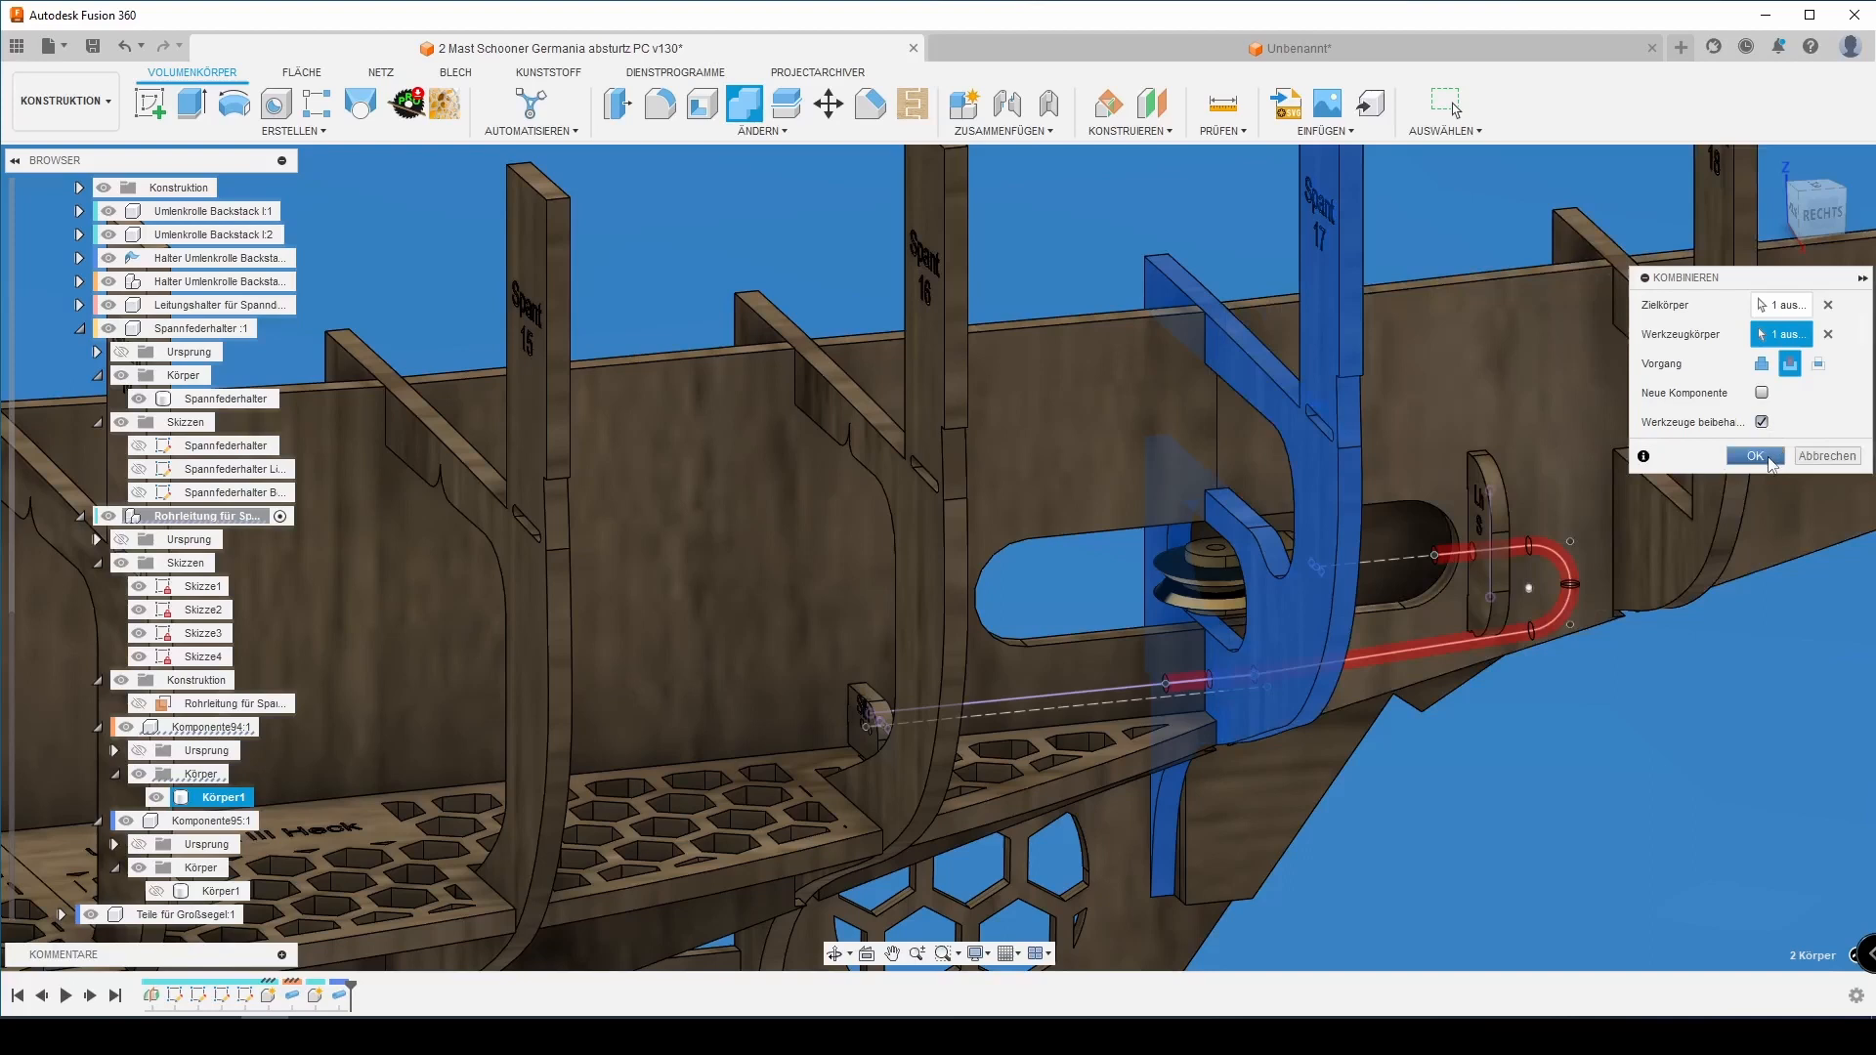
left_click(1769, 457)
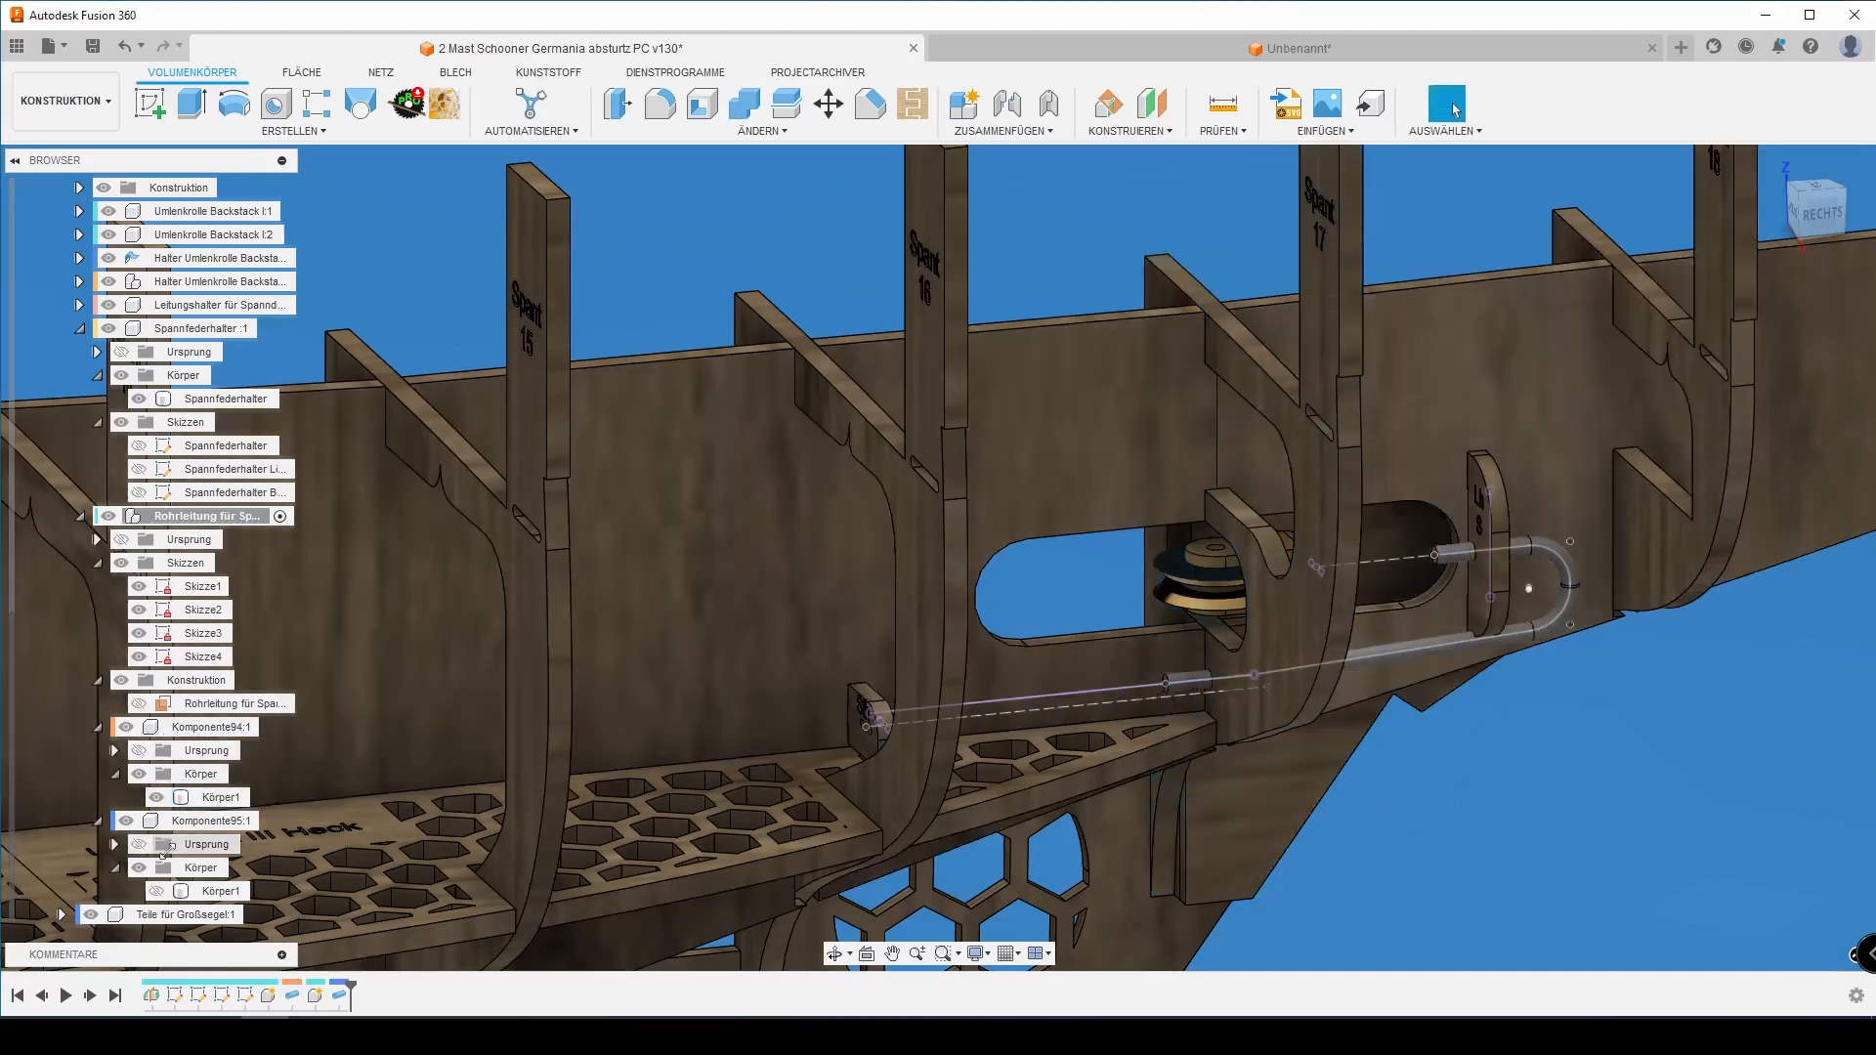
Hide the solid pipe's body and show the hollow pipe's body.
left_click(161, 797)
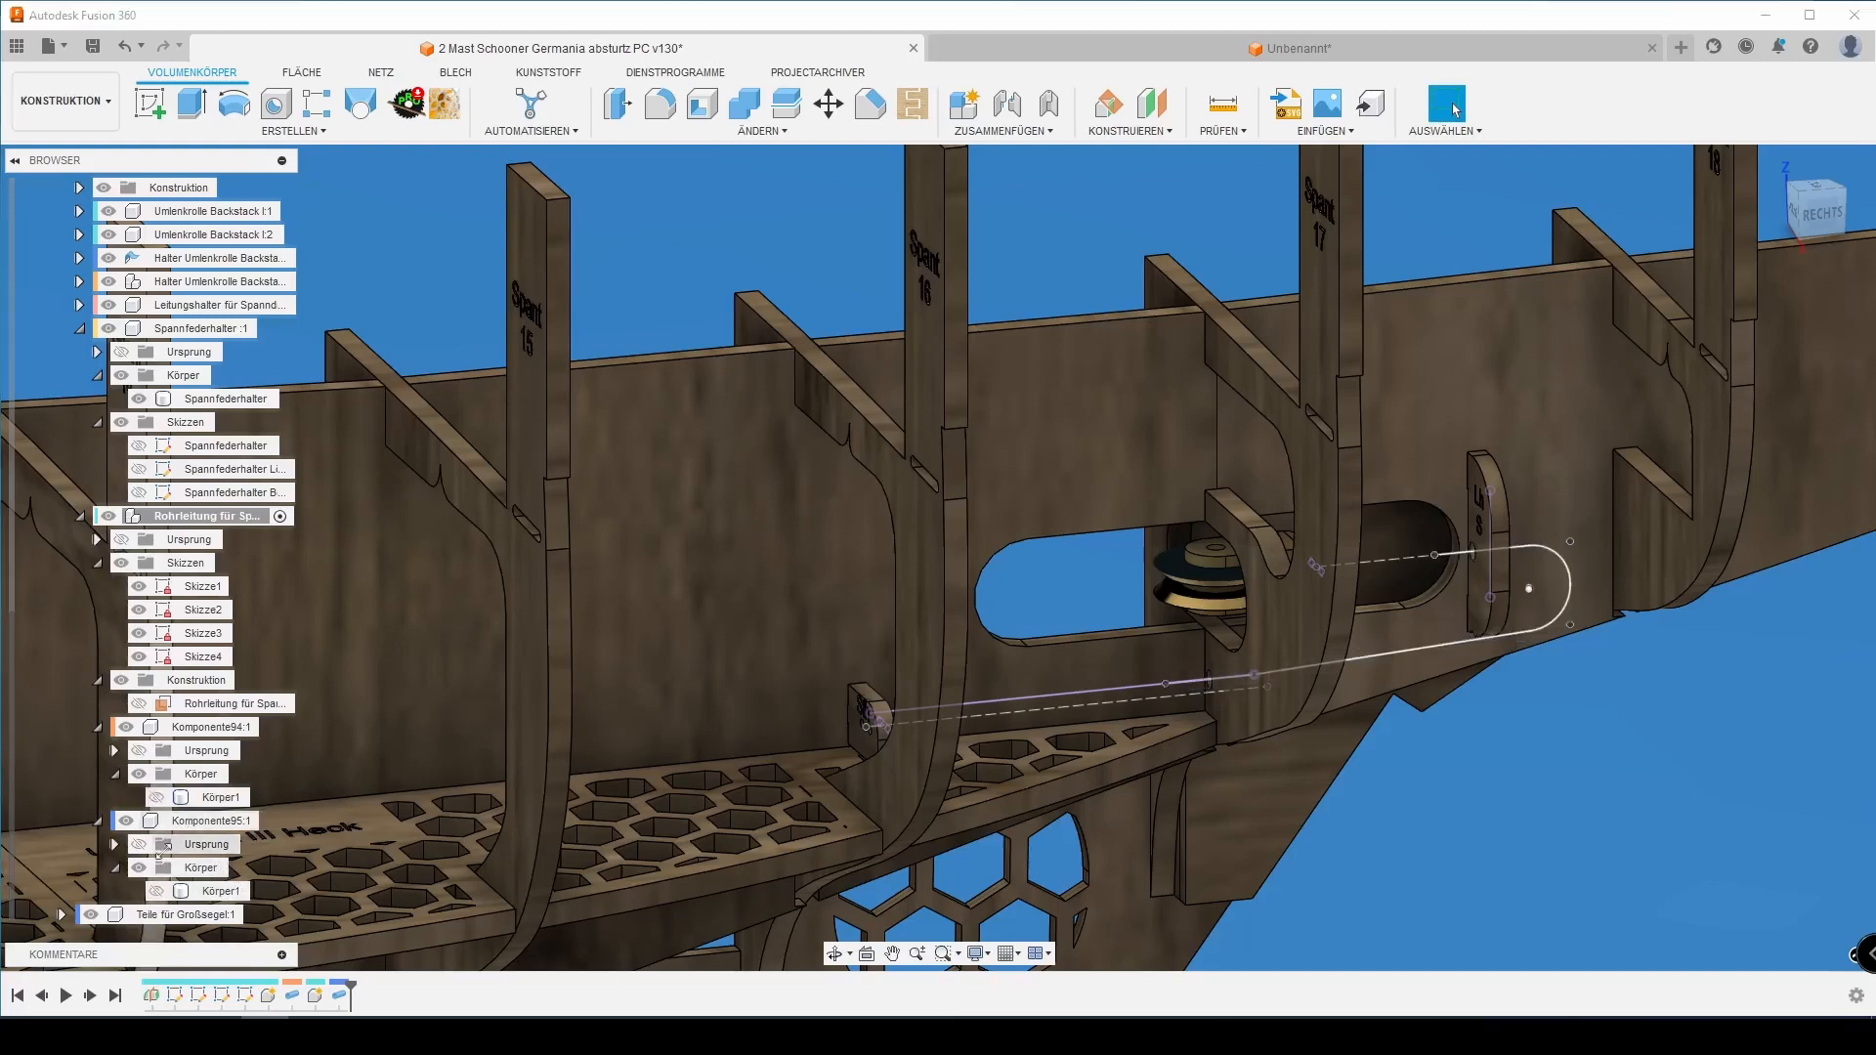
left_click(156, 891)
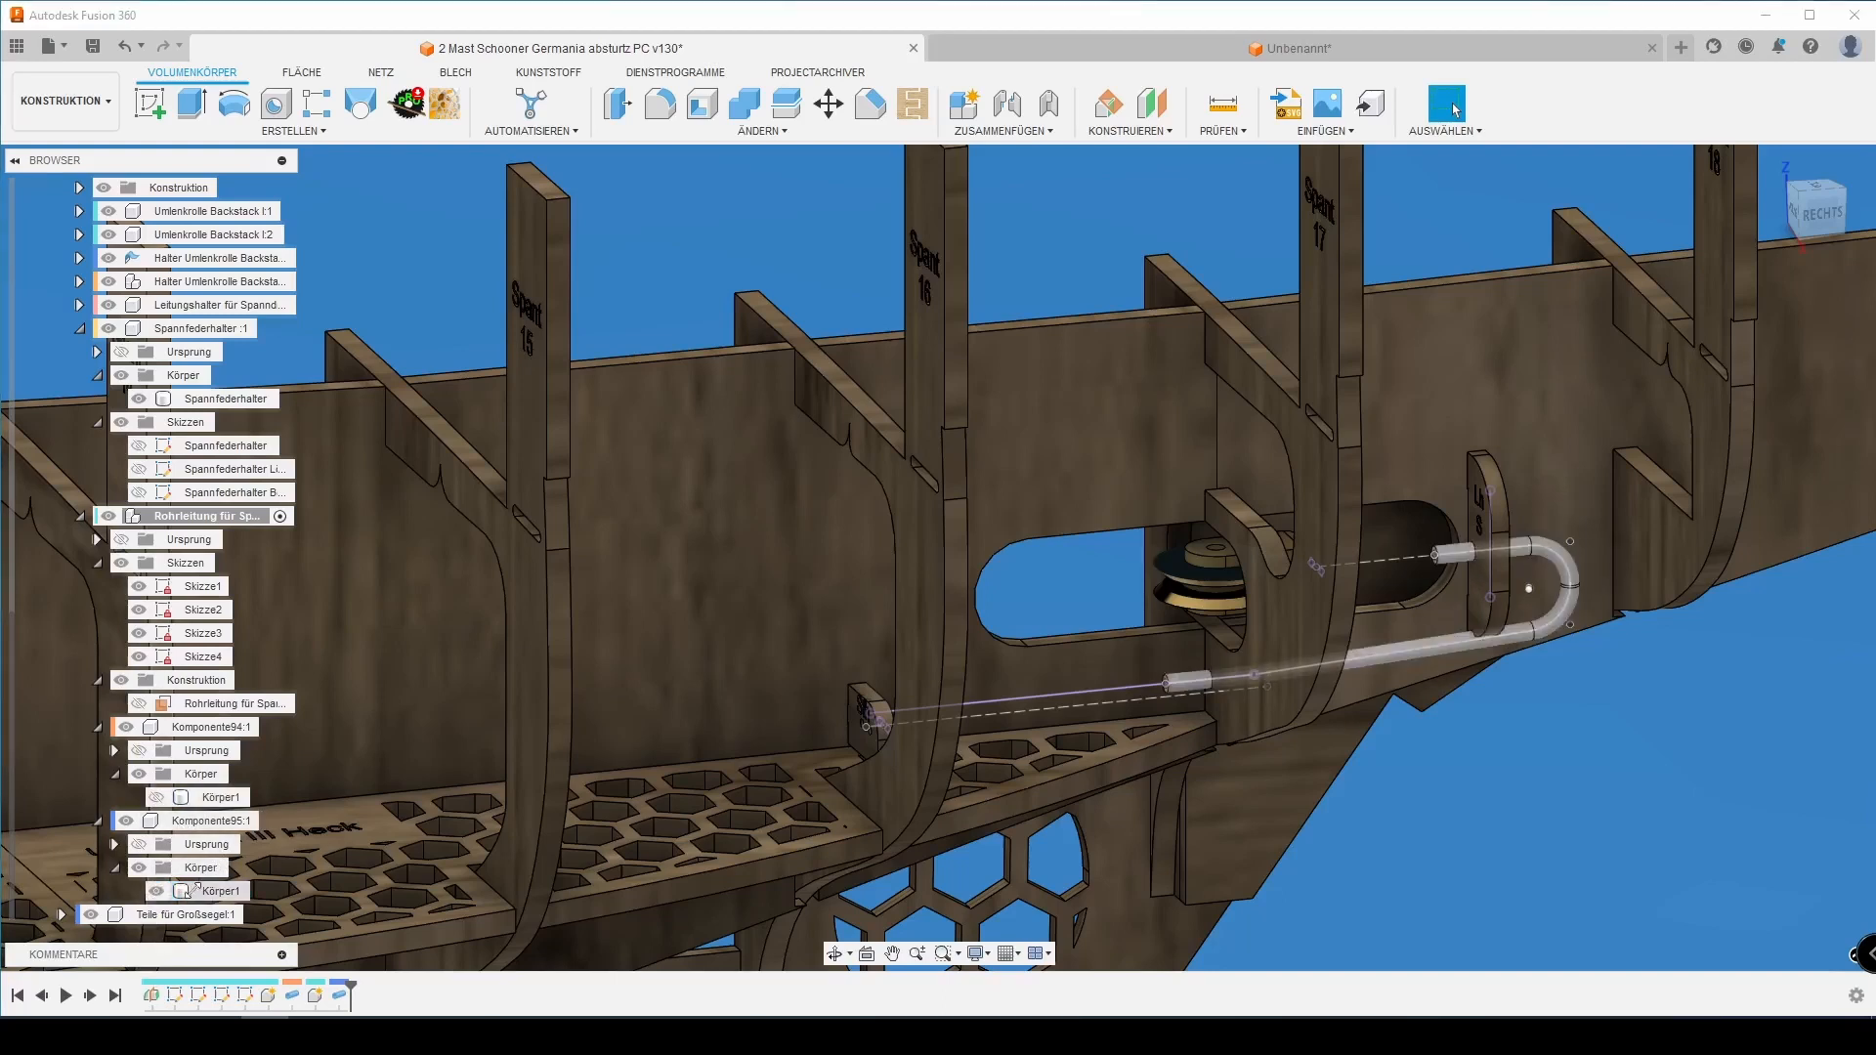
Assign the Aluminium material already used in this design to the hollow pipe's body.
right_click(215, 890)
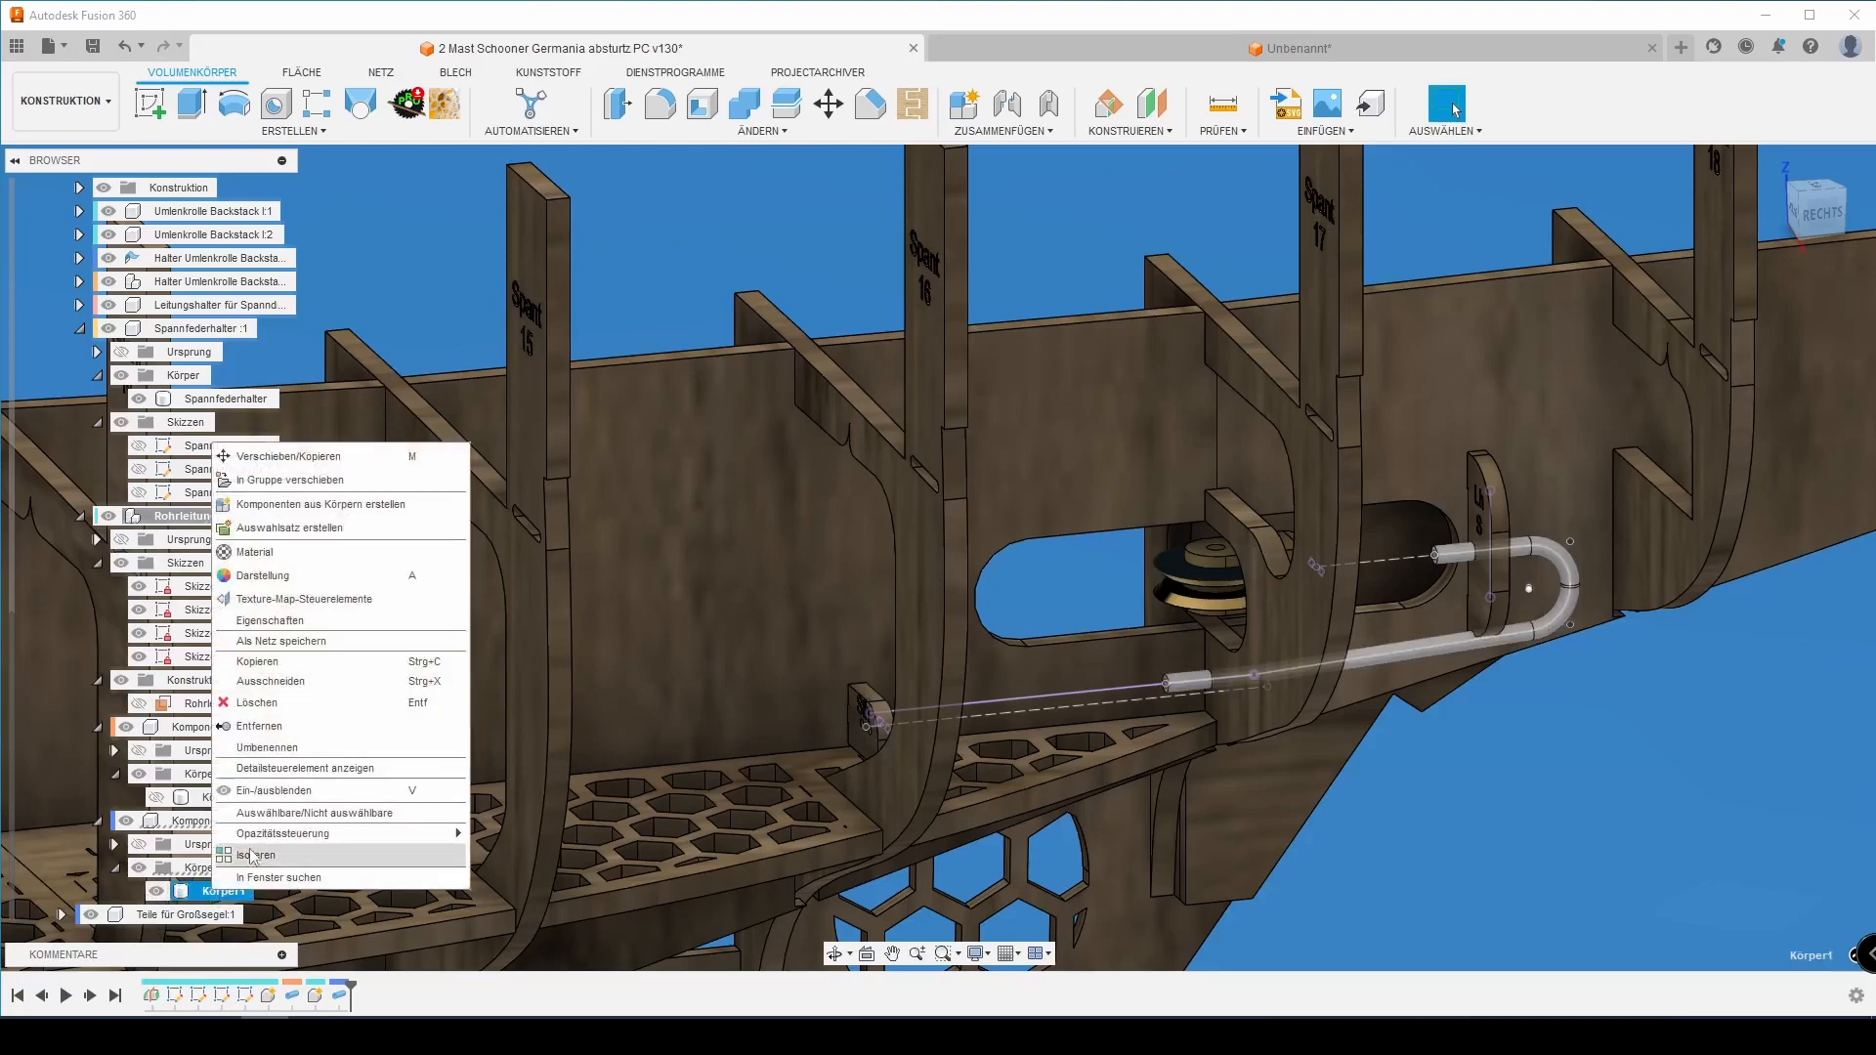
left_click(278, 554)
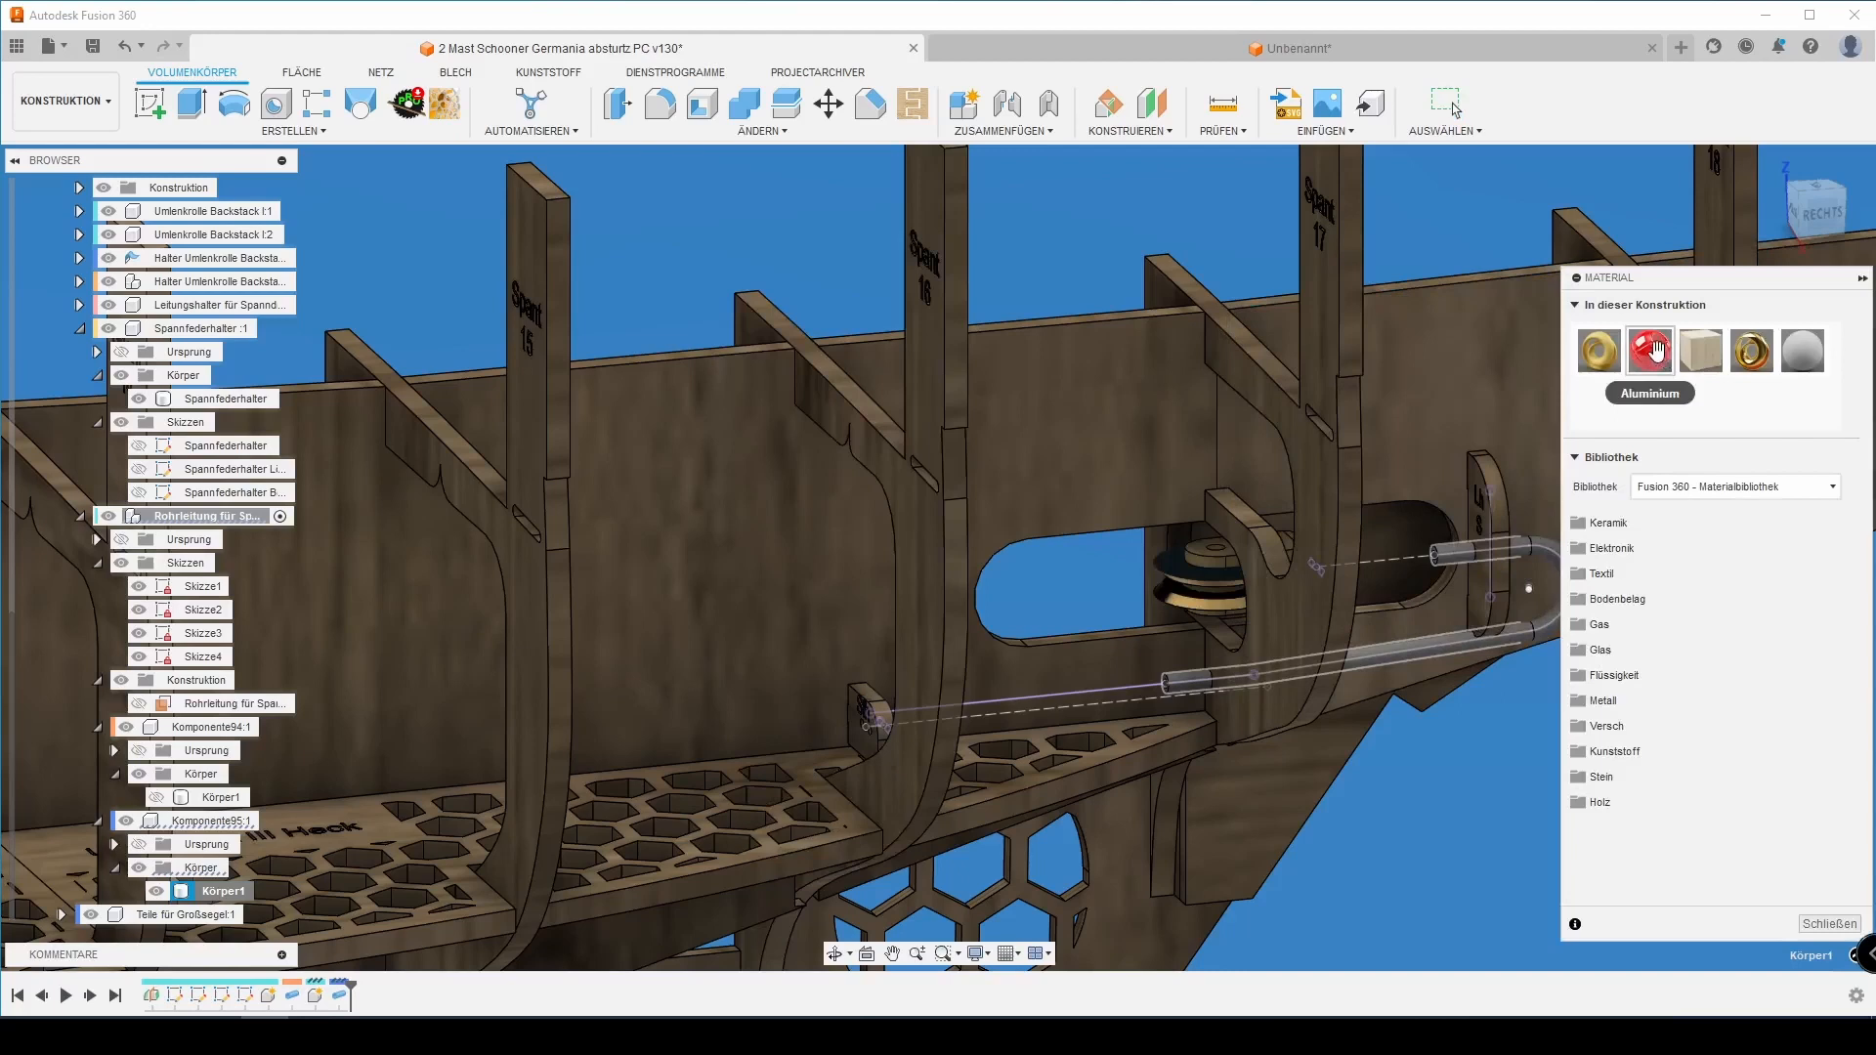
left_click_drag(1655, 352, 1450, 556)
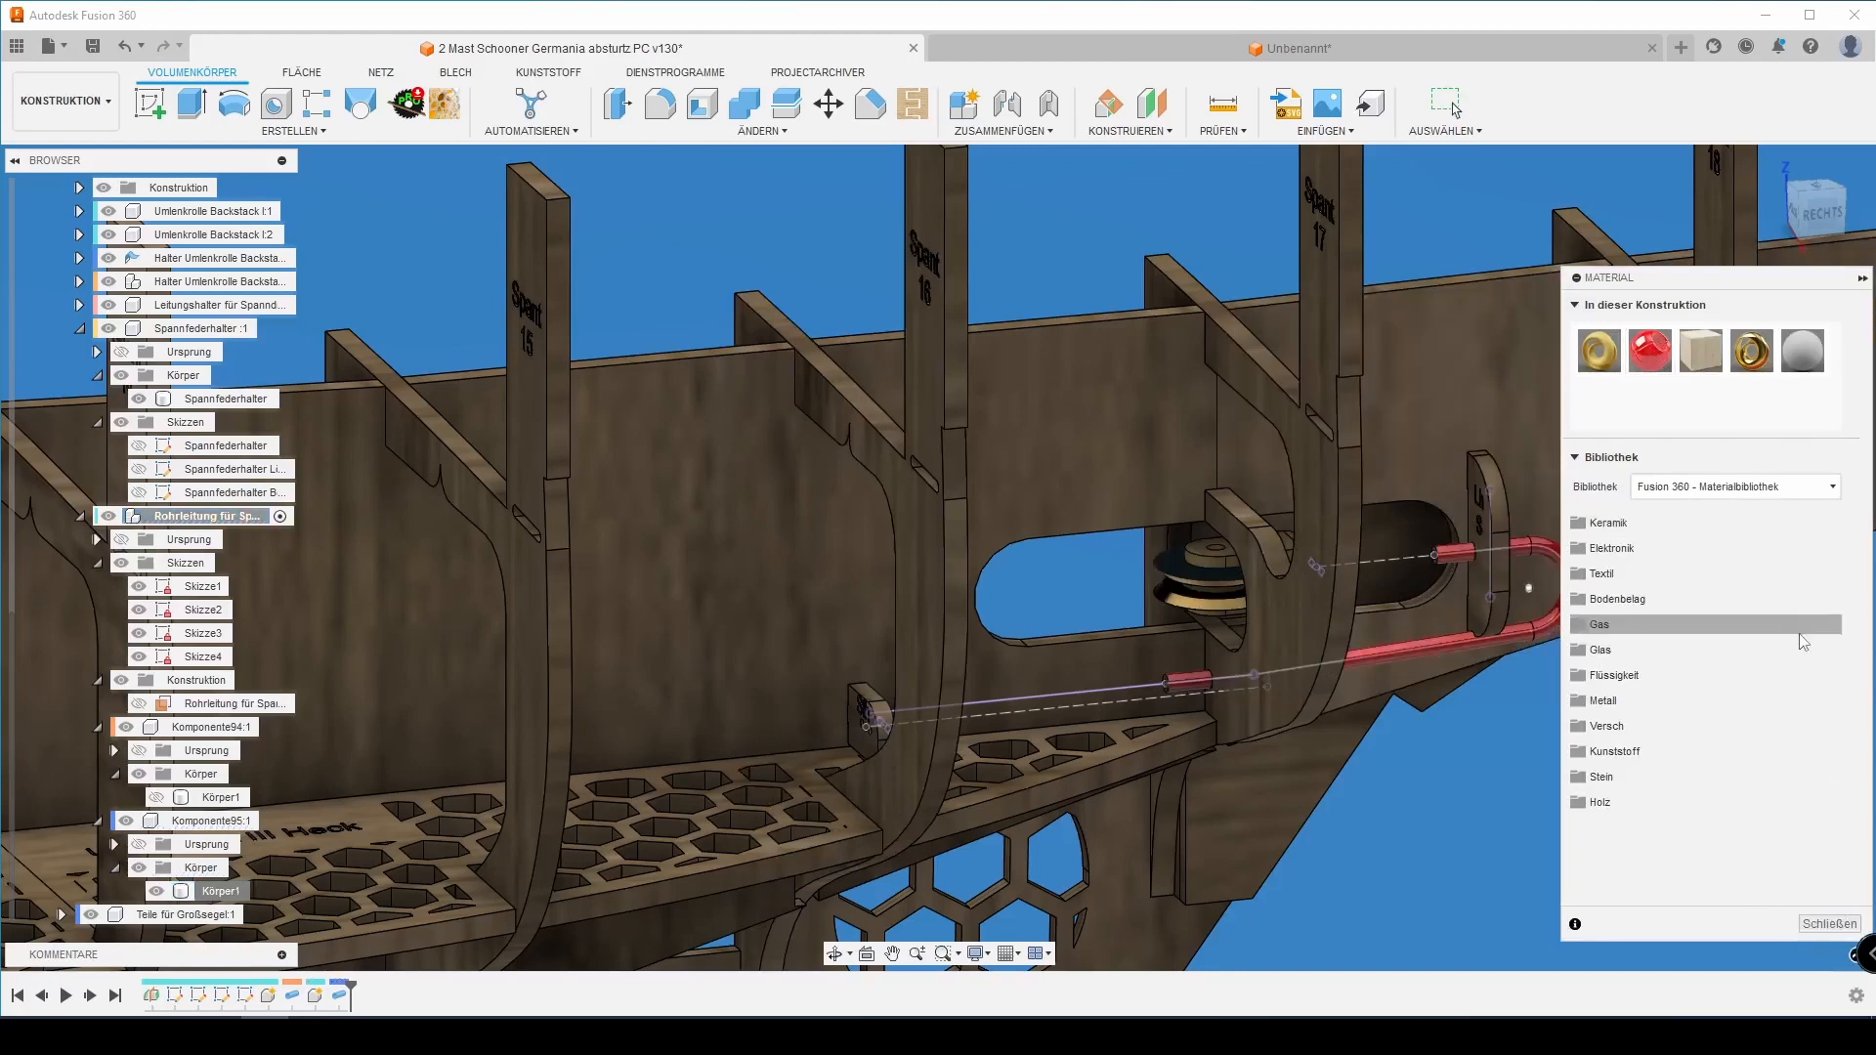
left_click(1828, 923)
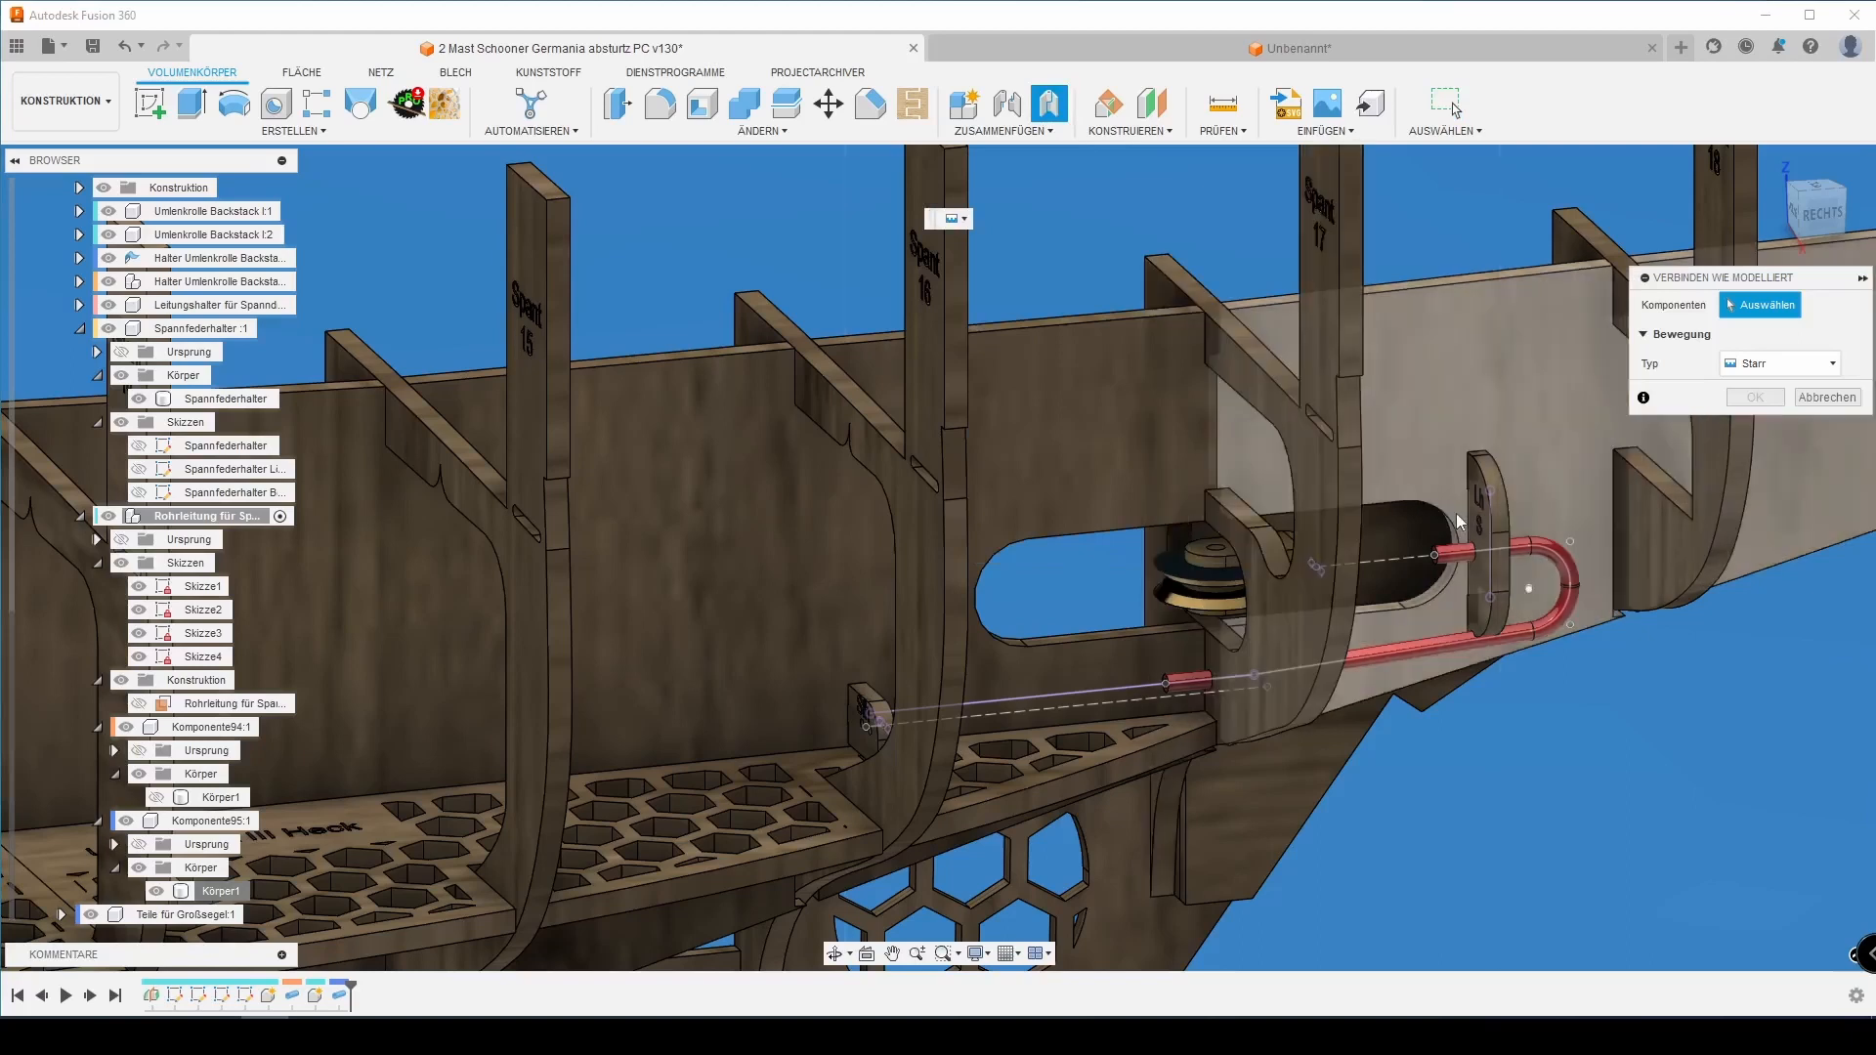
Join the Rohrleitung für Spanndraht component to the Leitungshalter für Spanndraht with an as-built joint of type Starr.
left_click(1457, 556)
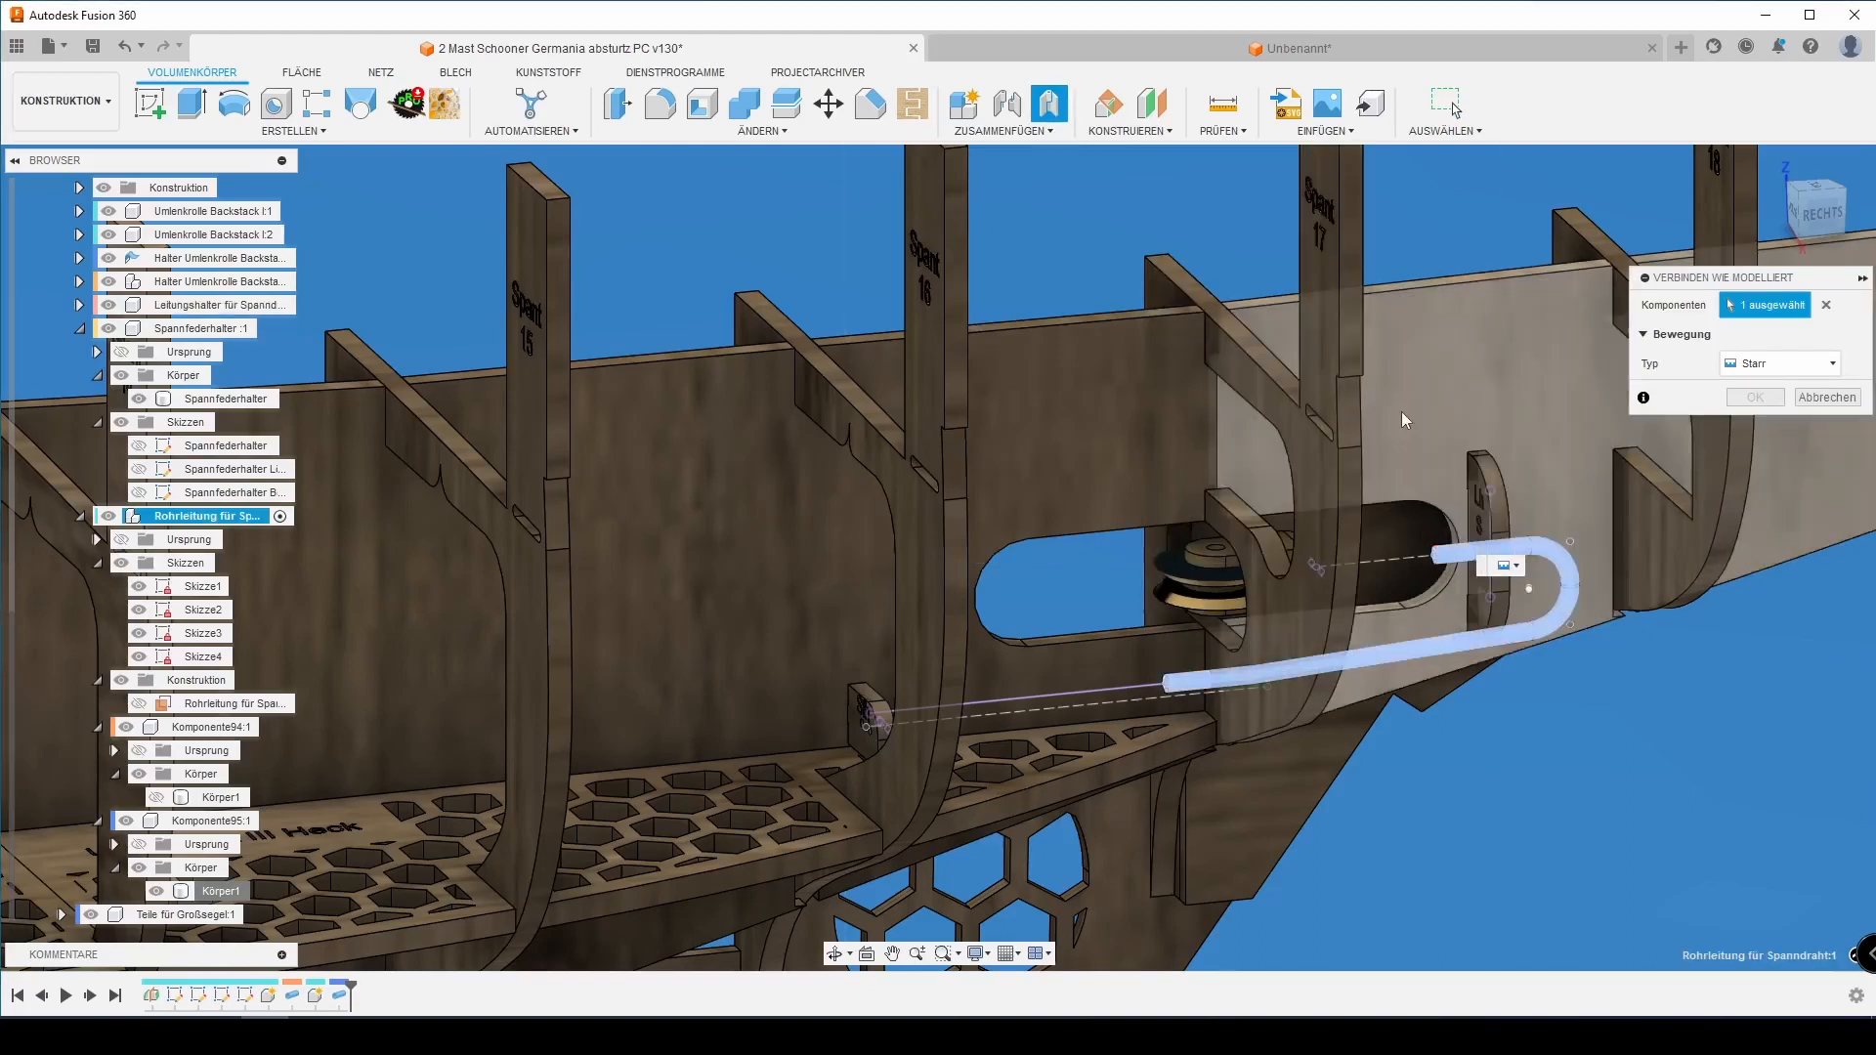
left_click(1484, 518)
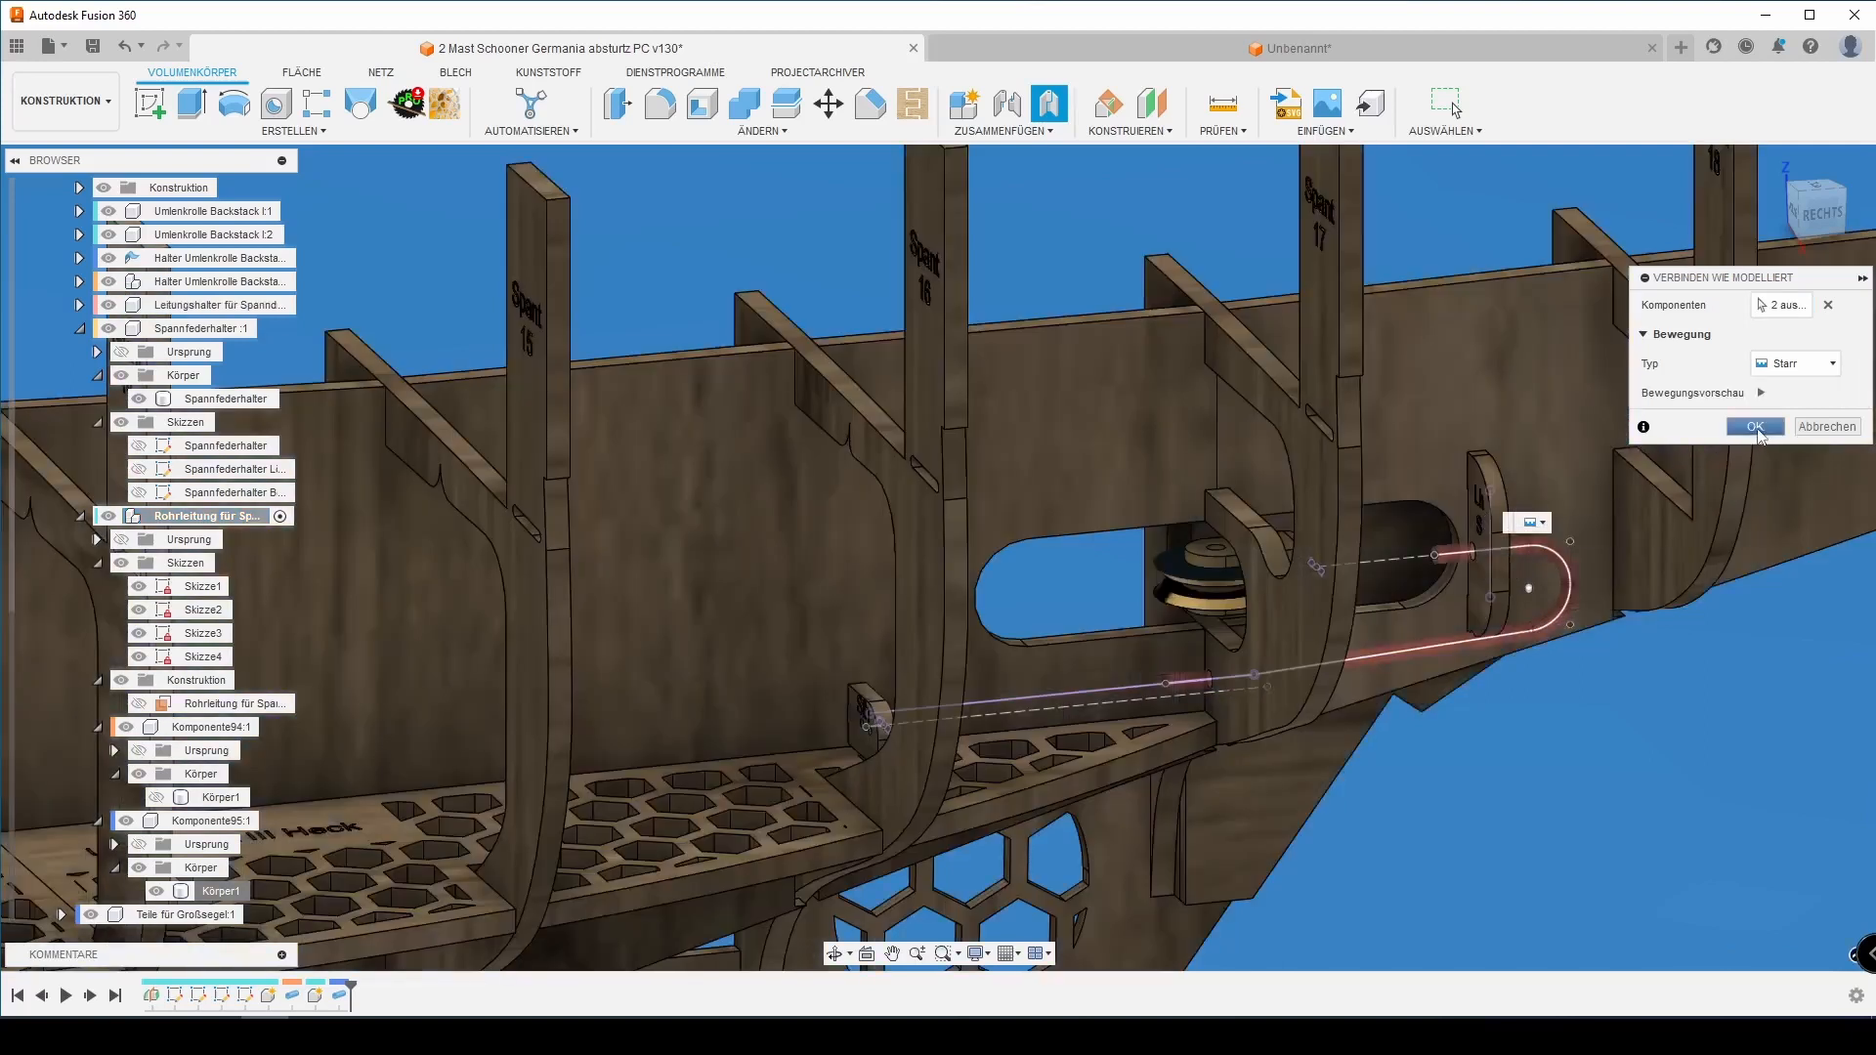
left_click(1756, 428)
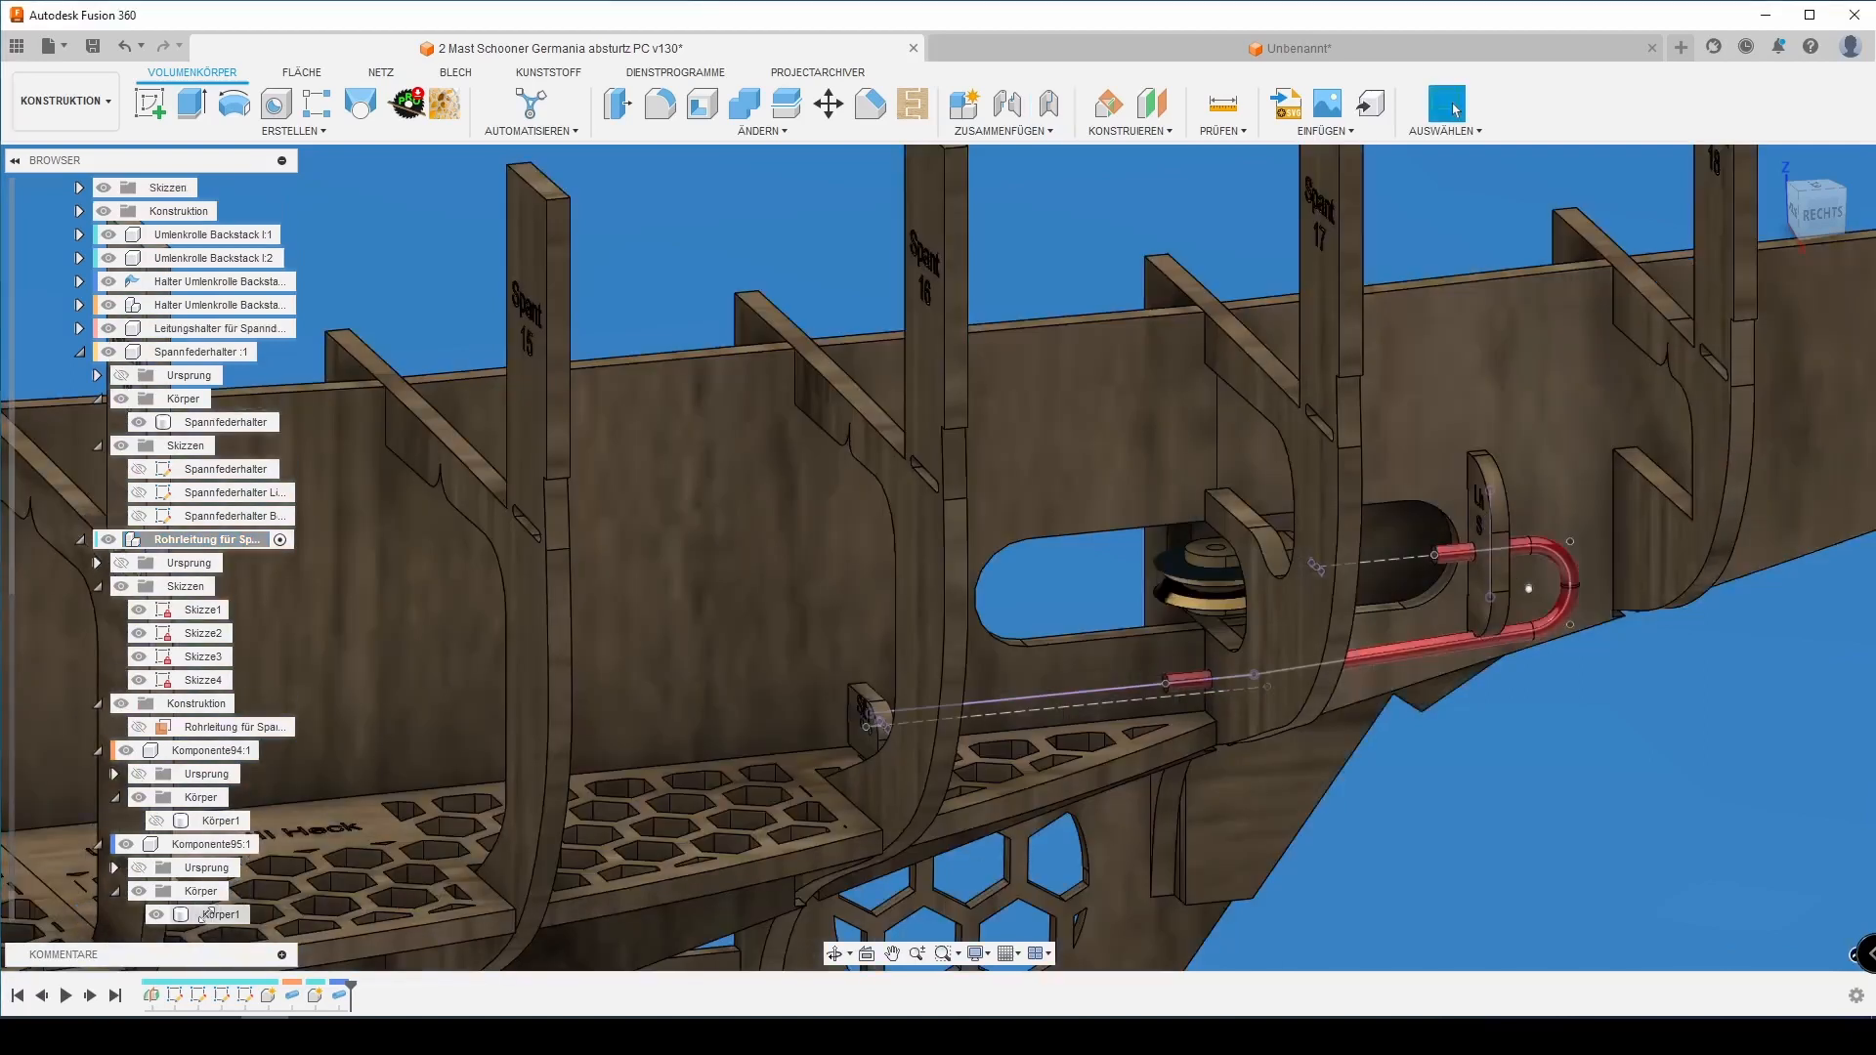
Hide the body of Komponente95 and show the body of Komponente94.
left_click(160, 917)
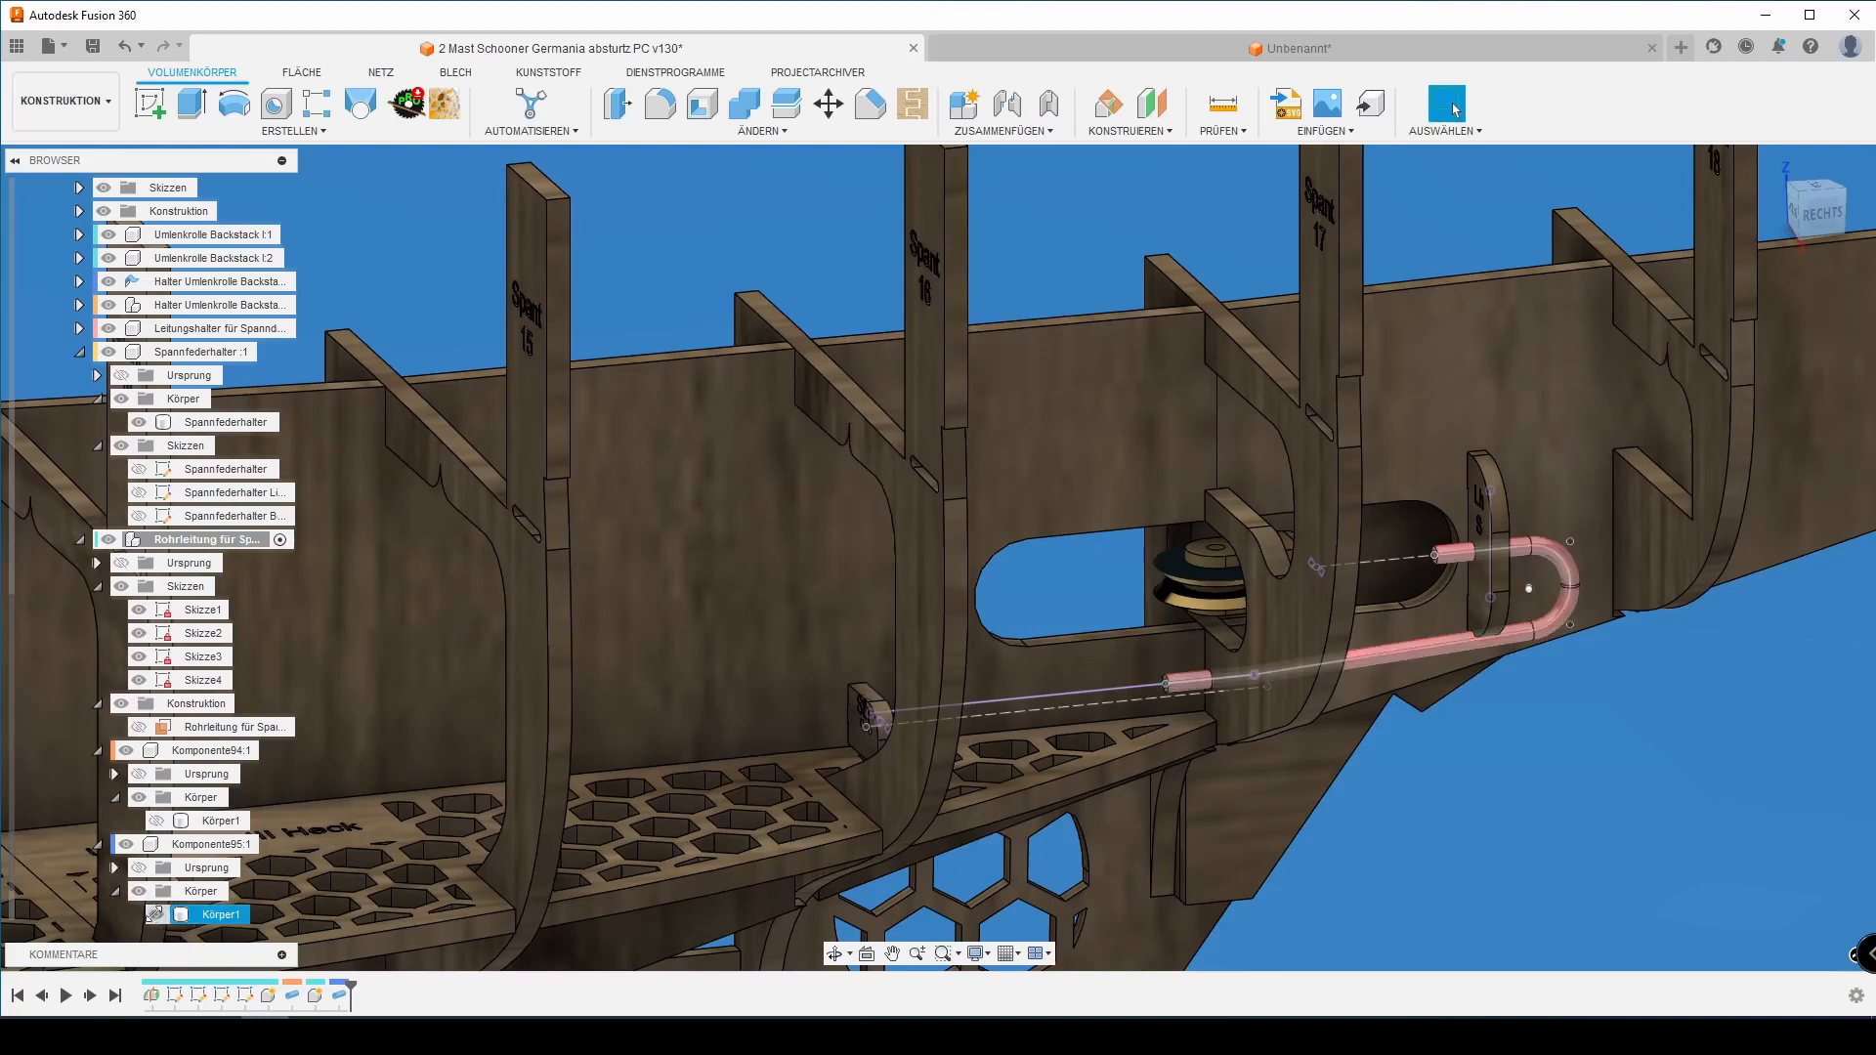
left_click(154, 915)
left_click(156, 821)
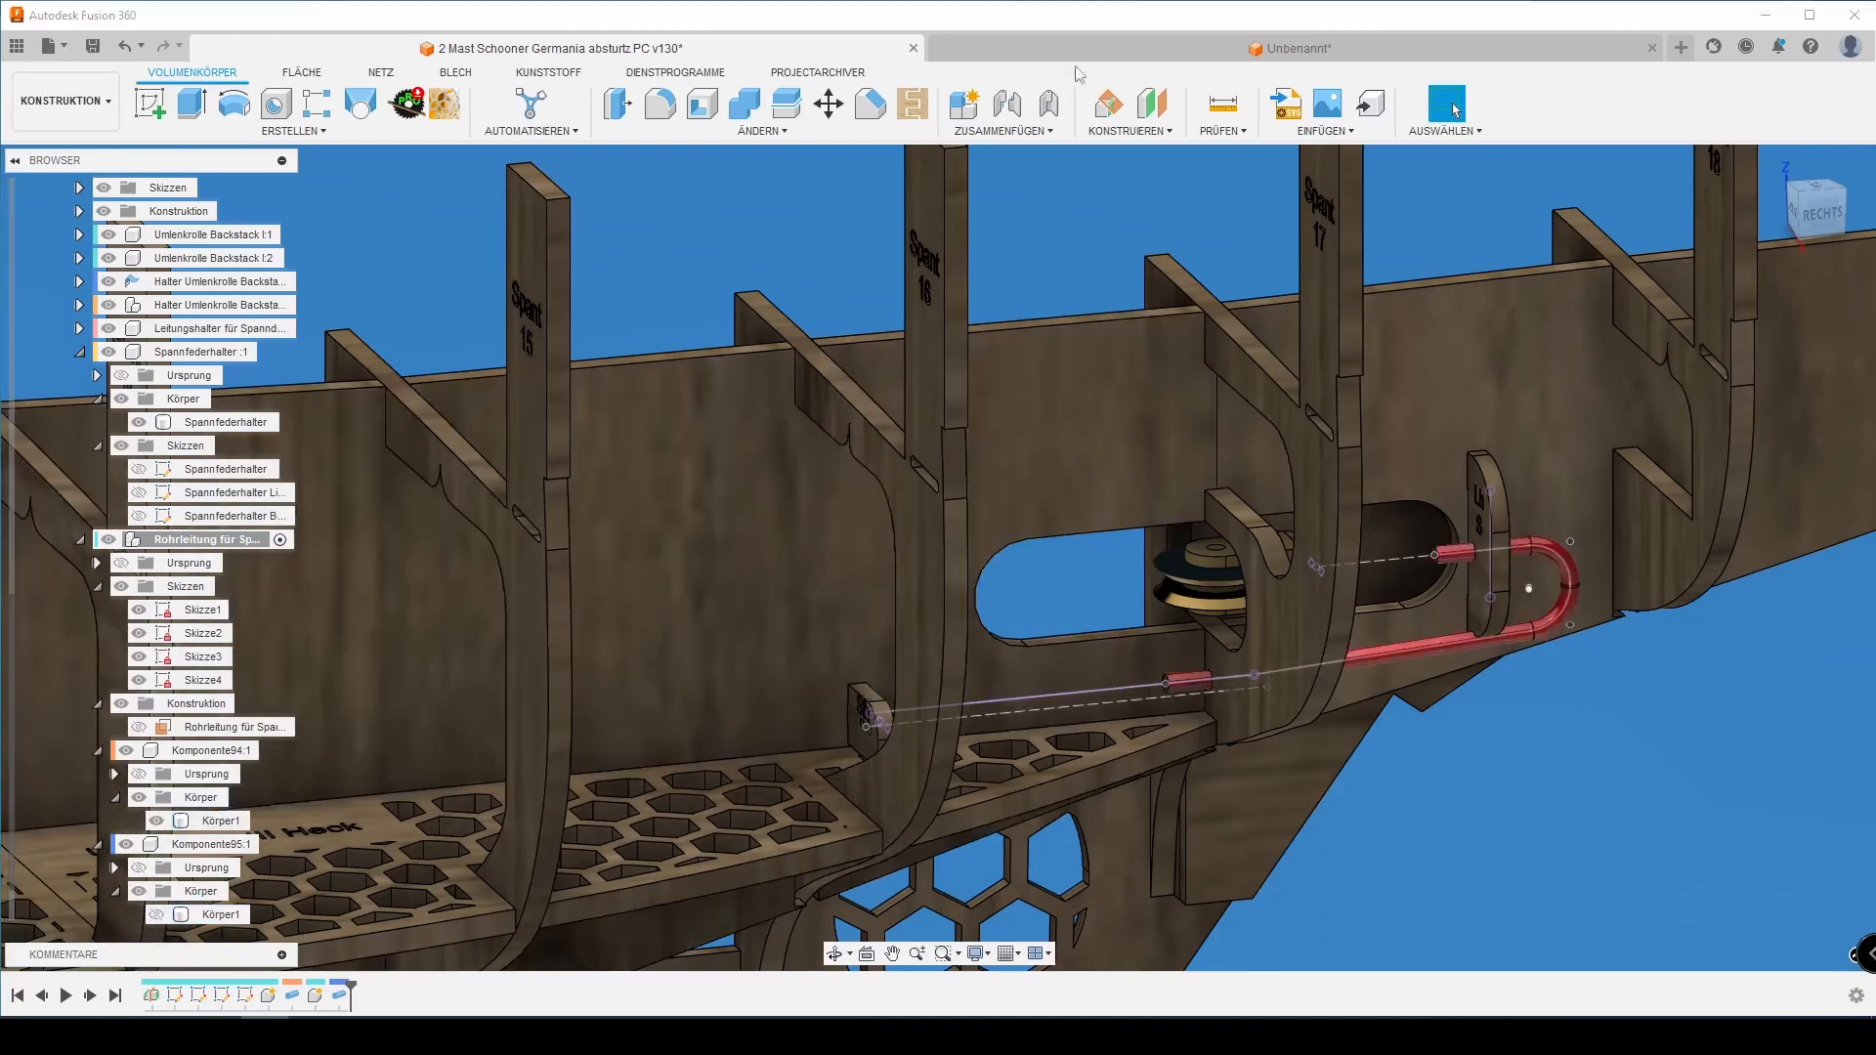
Try to add another Starr as-built joint between the visible pipe and the Leitungshalter, continuing despite the existing relationship, and clear the selection.
left_click(1049, 103)
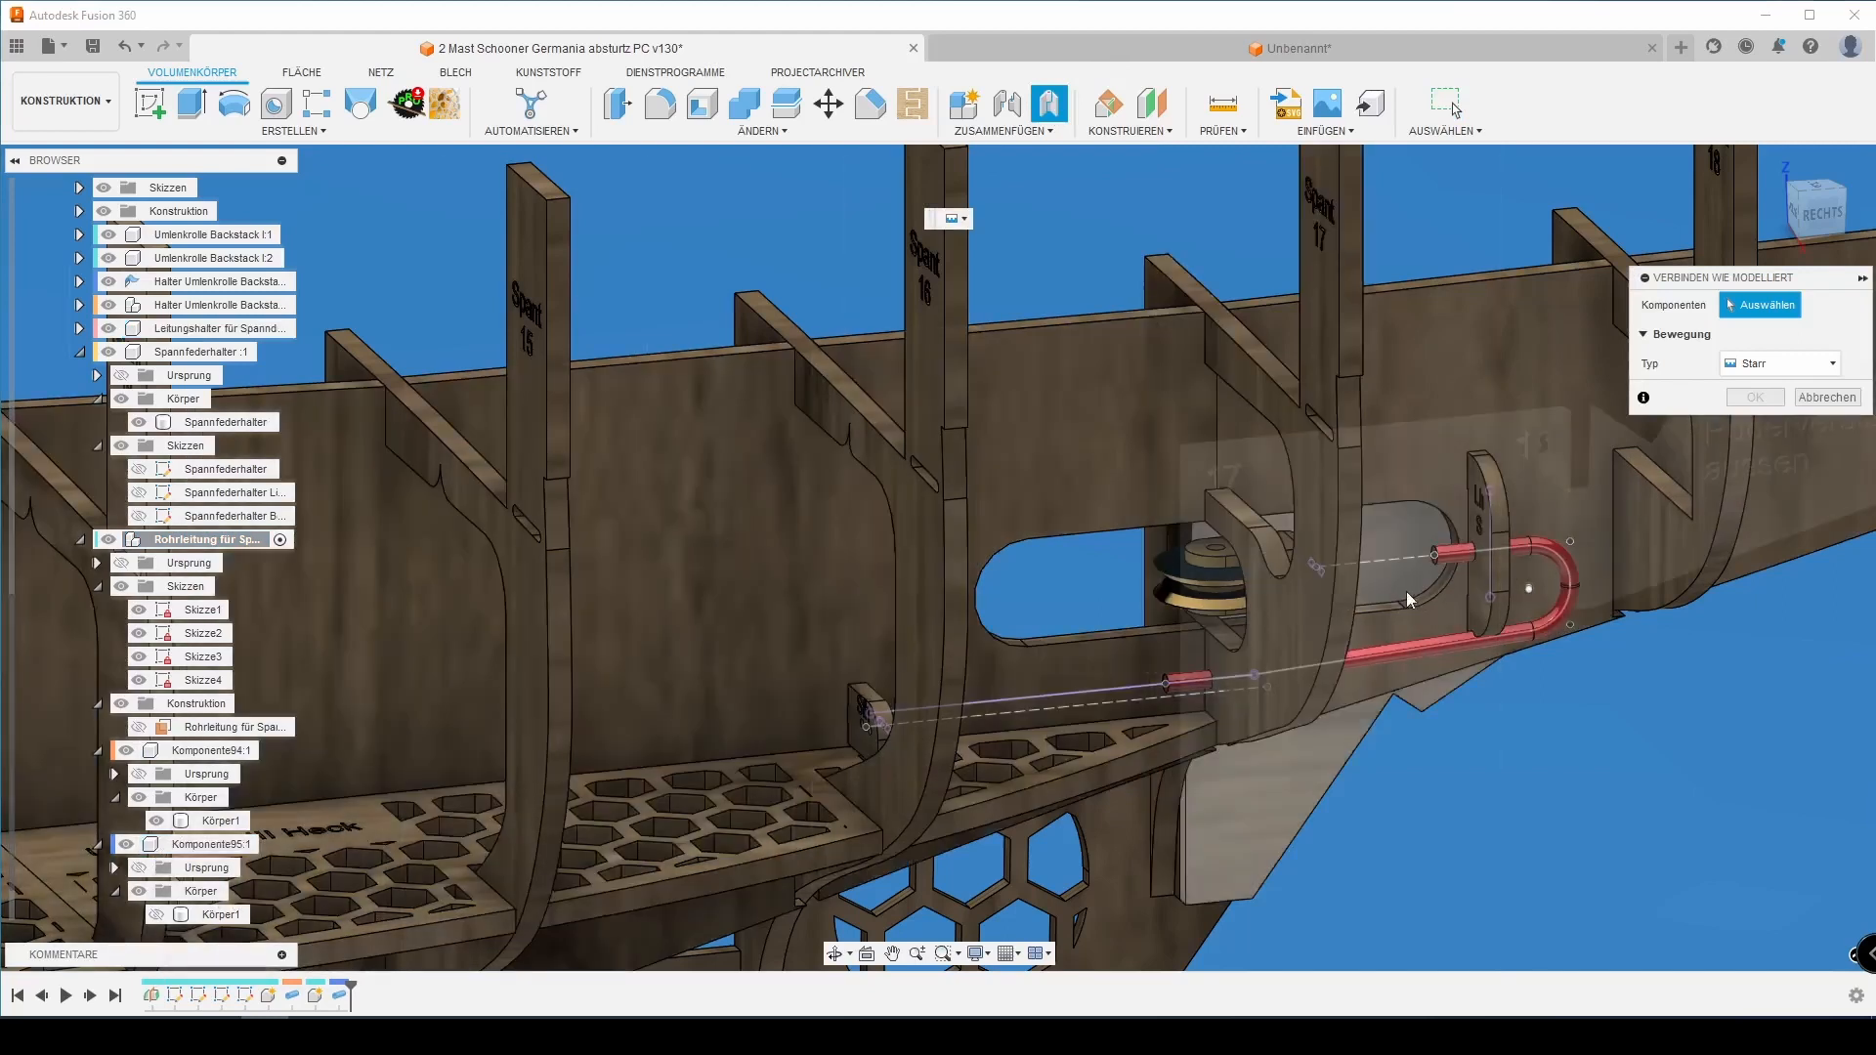
left_click(1554, 555)
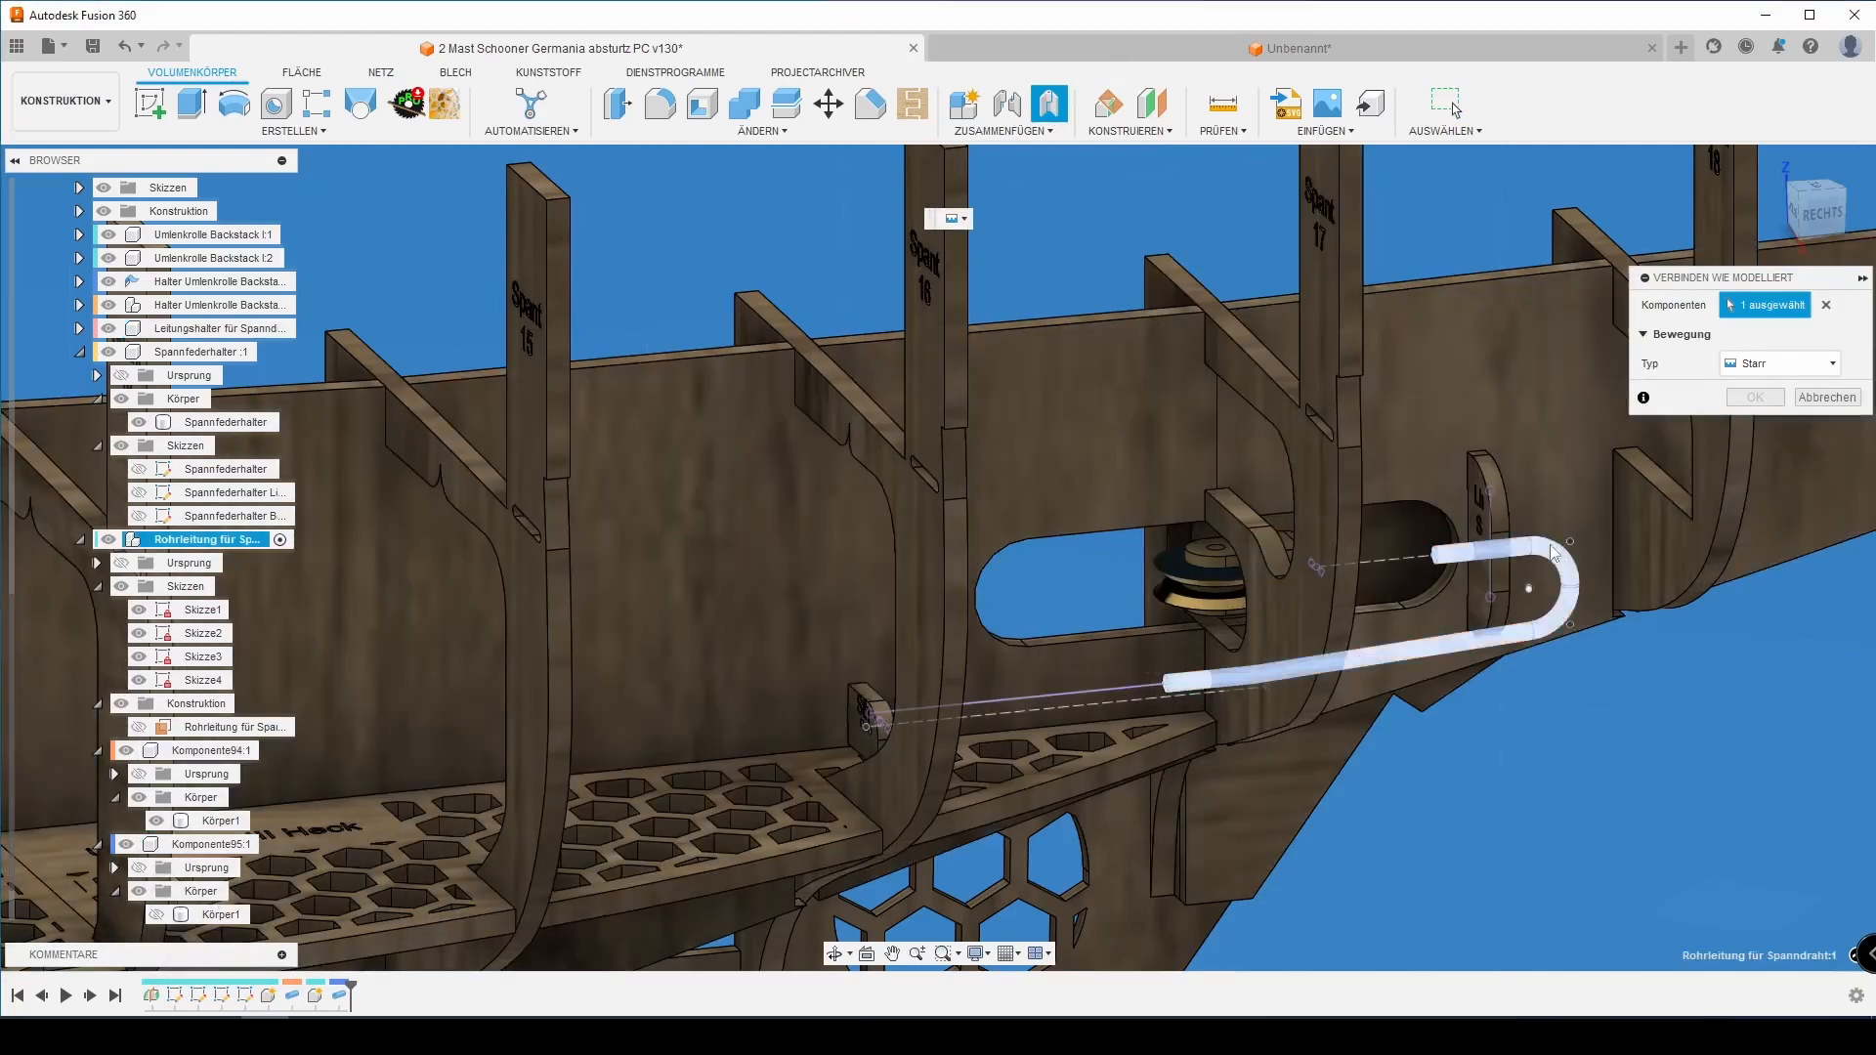
left_click(1497, 513)
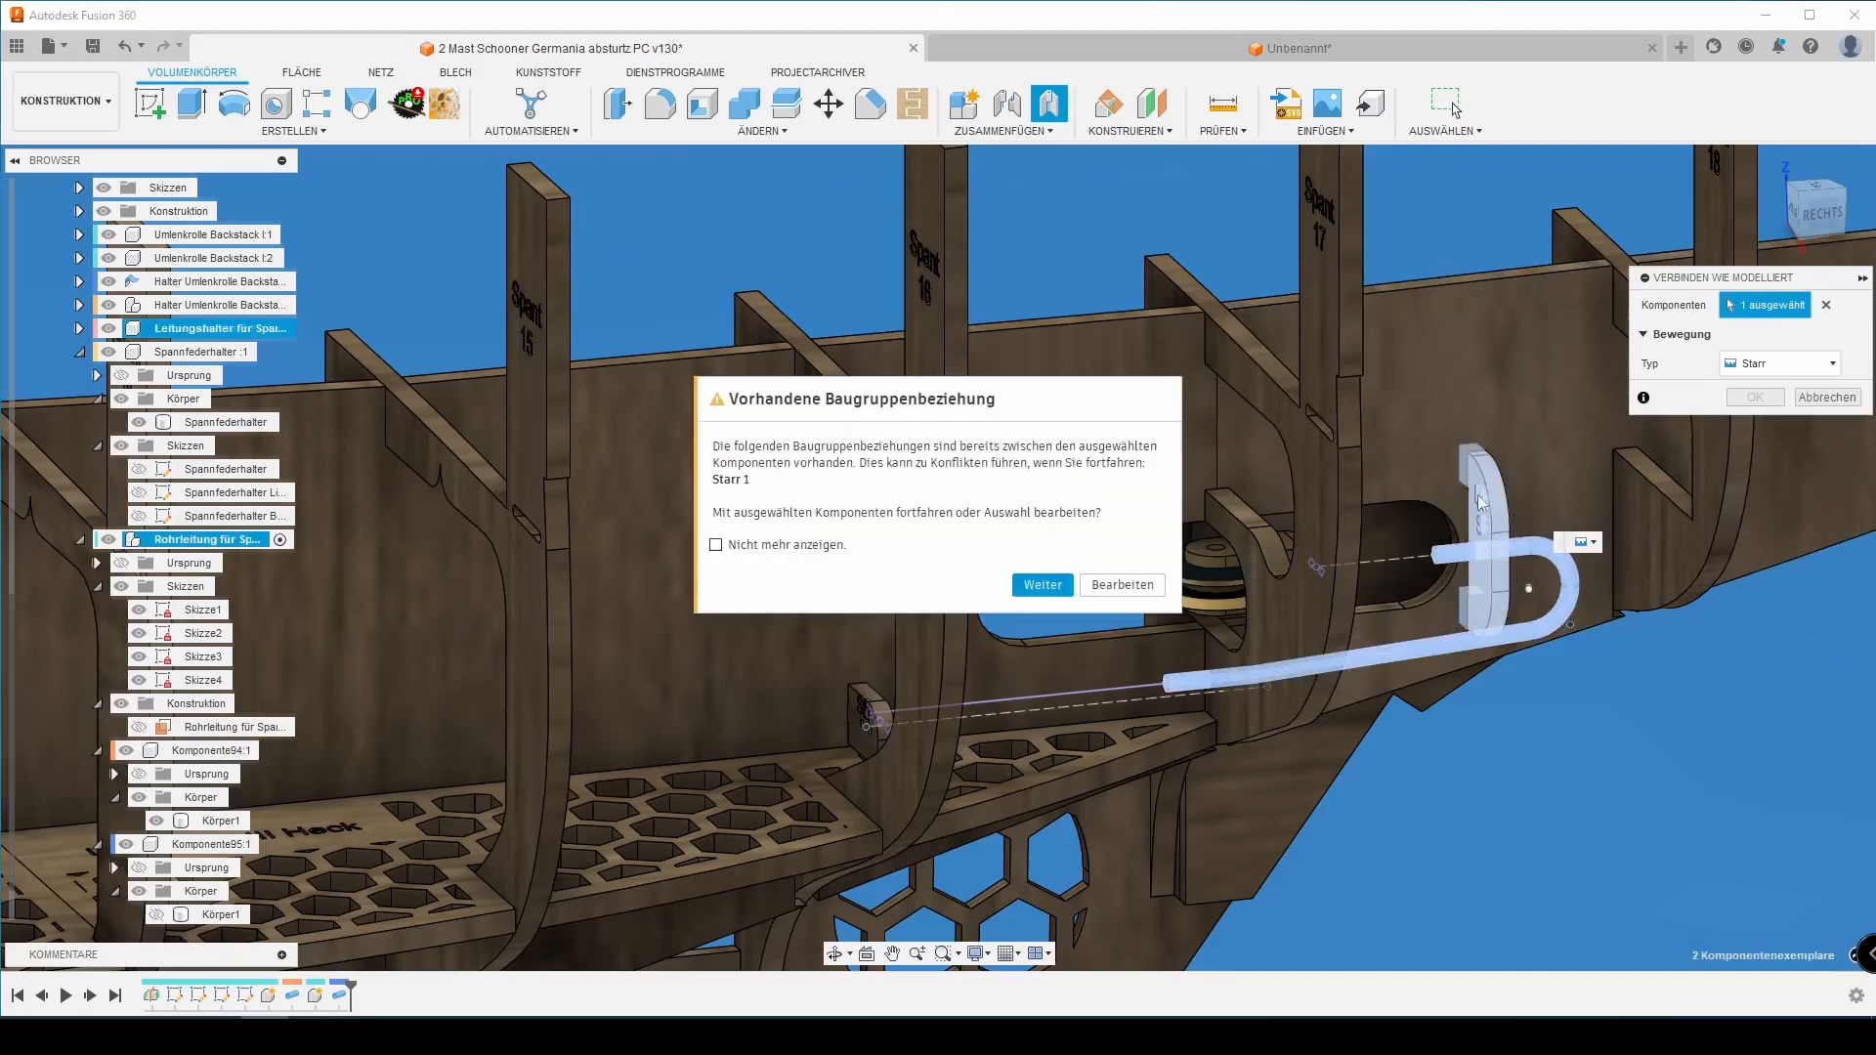
left_click(1042, 586)
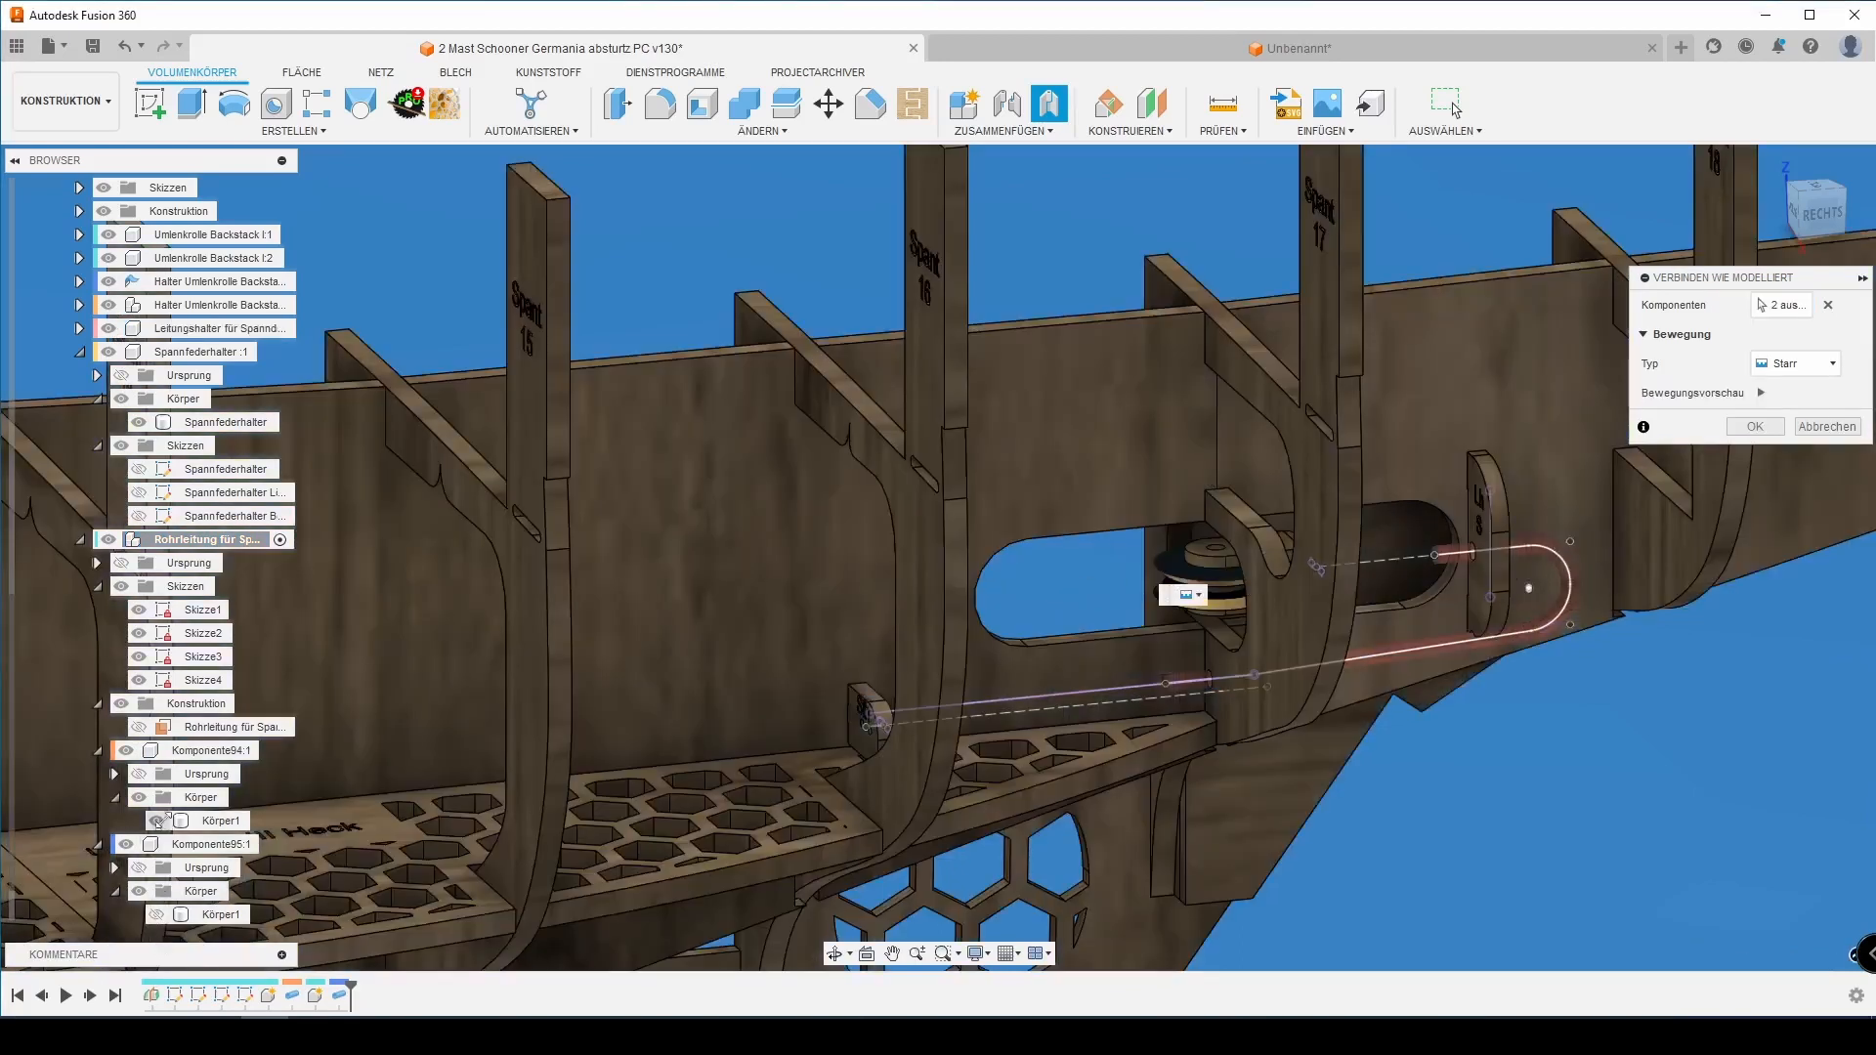
left_click(155, 915)
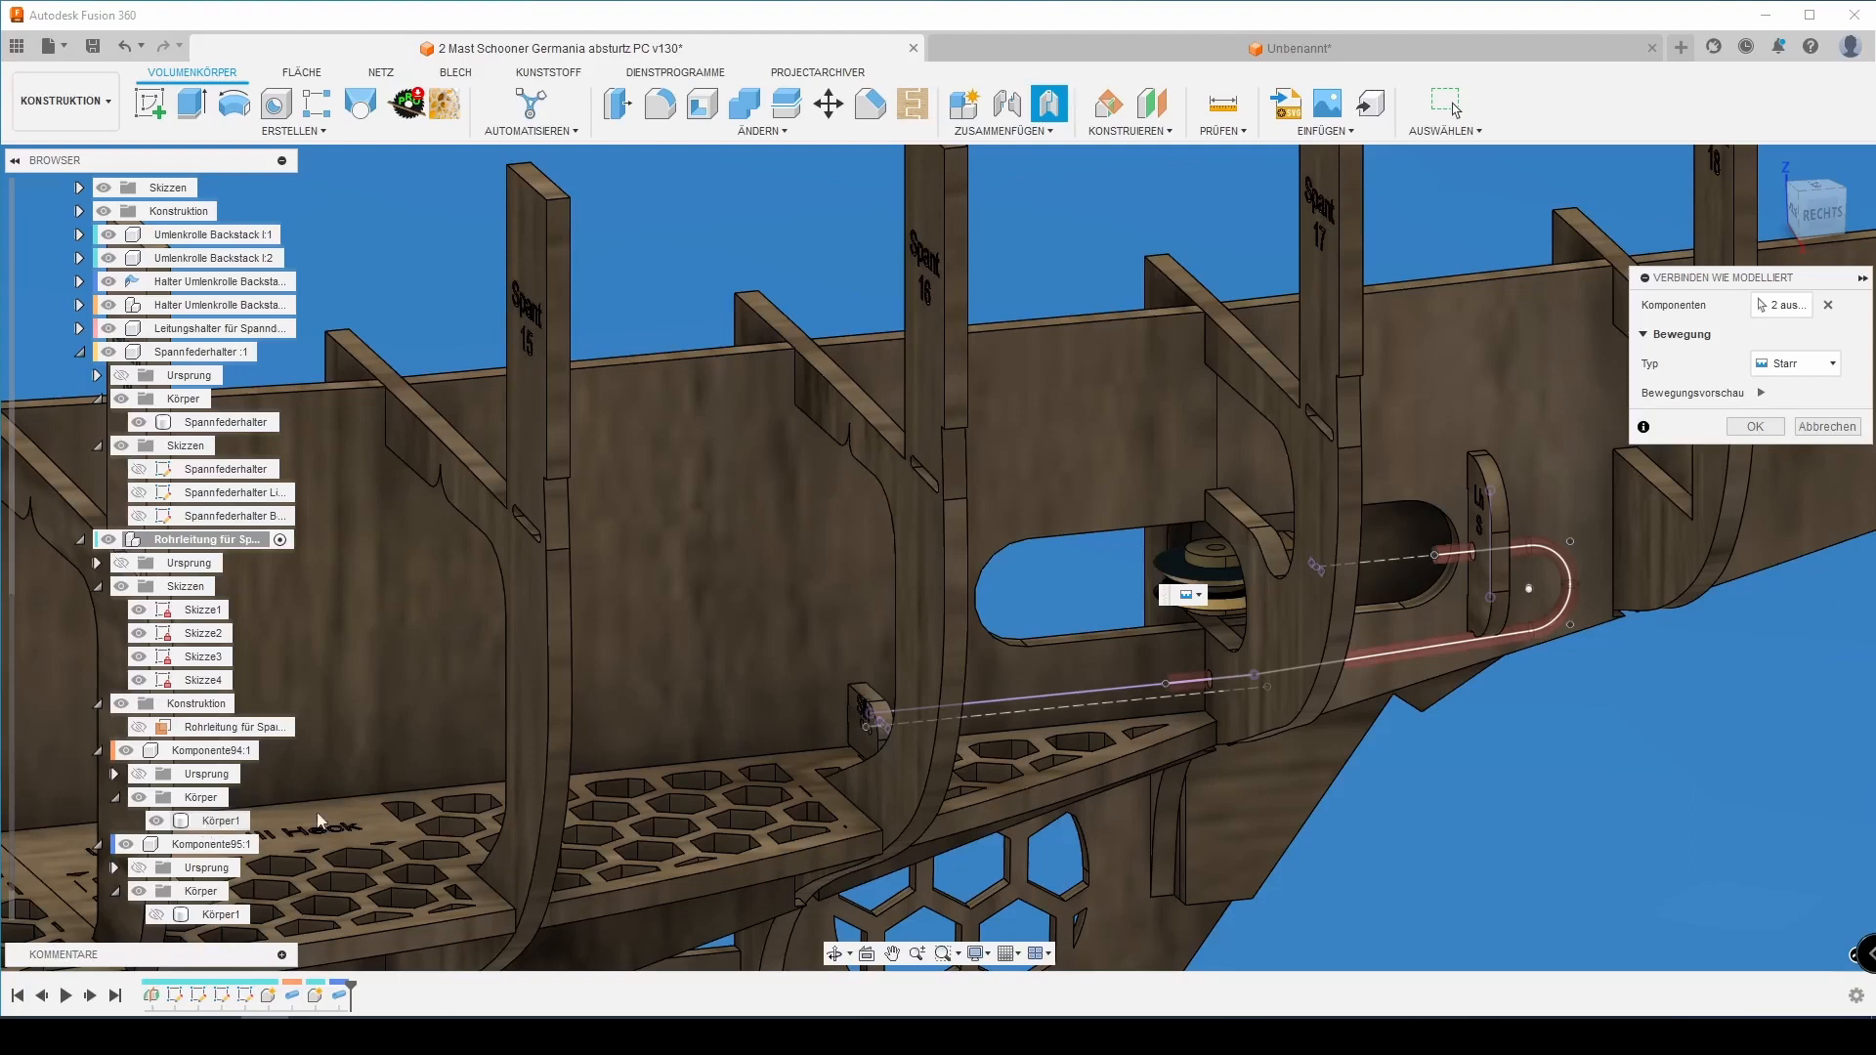
left_click(1828, 305)
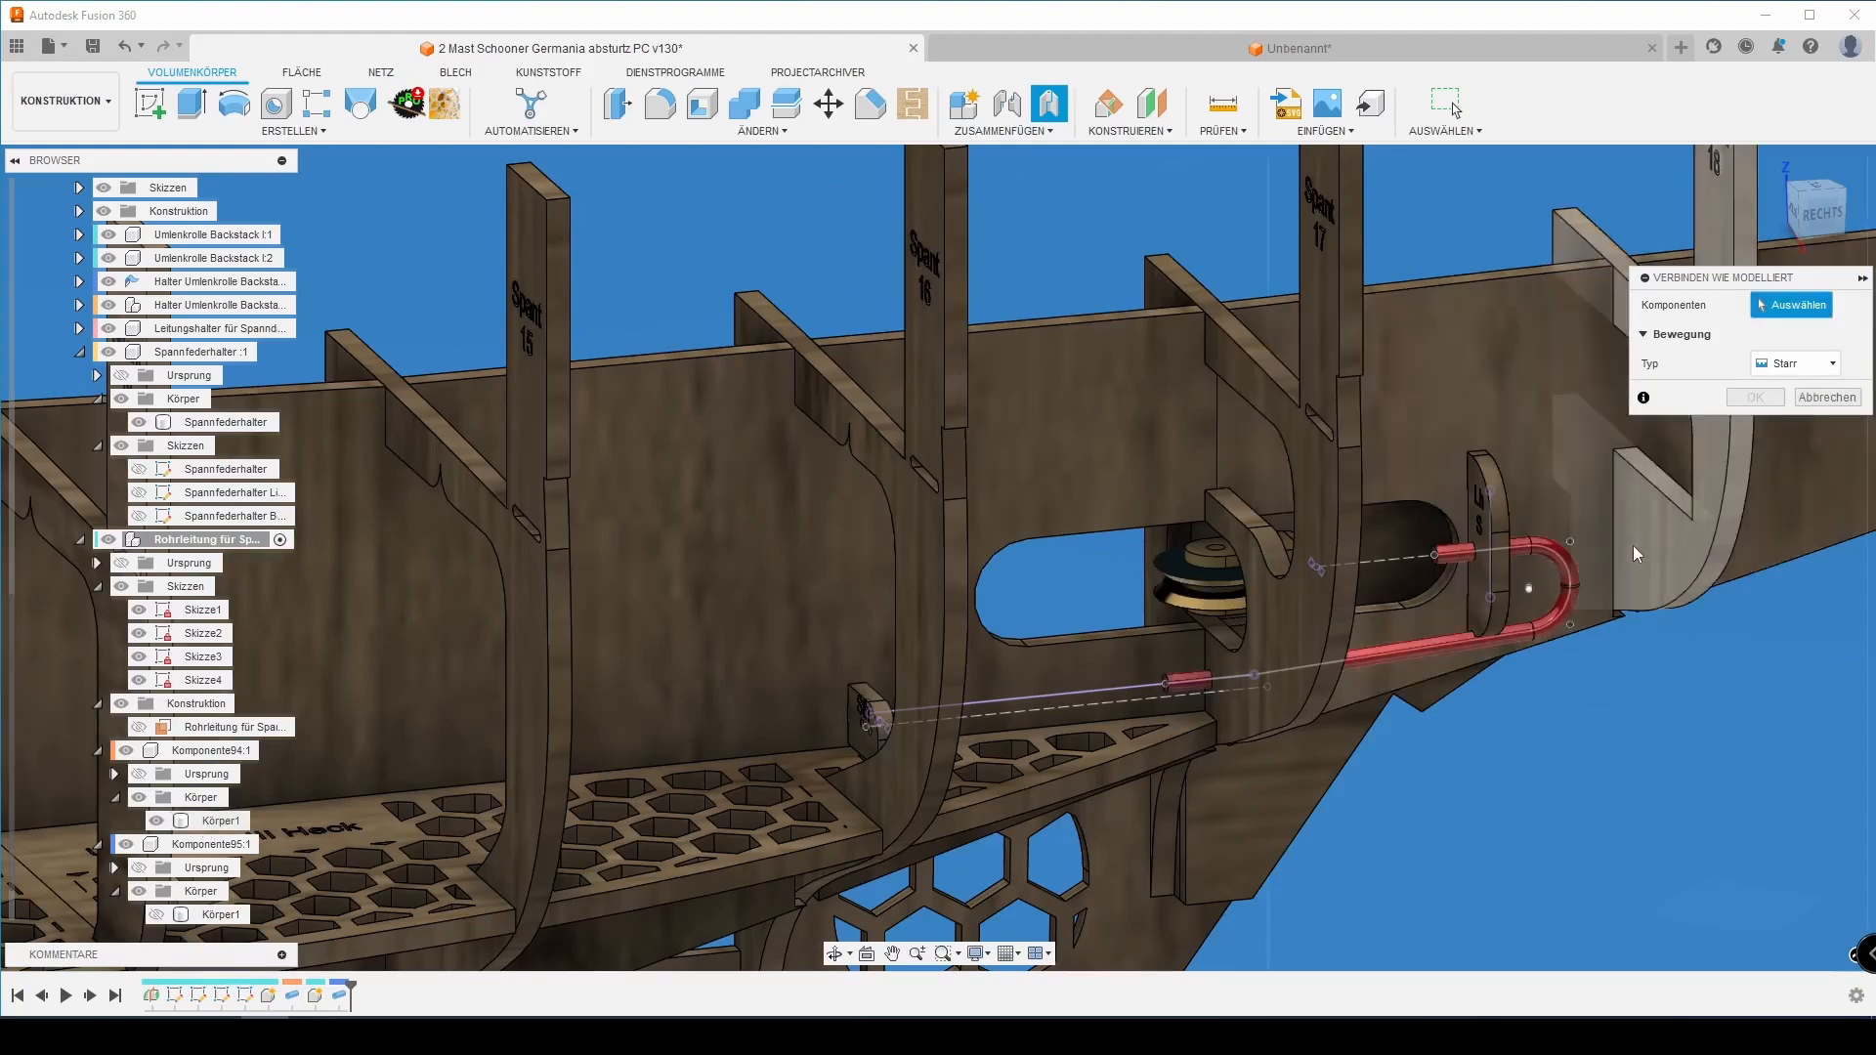
Switch the visibility of both pipe bodies, retry the rigid pipe-to-holder joint by reselecting the components, and abandon the command.
left_click(156, 916)
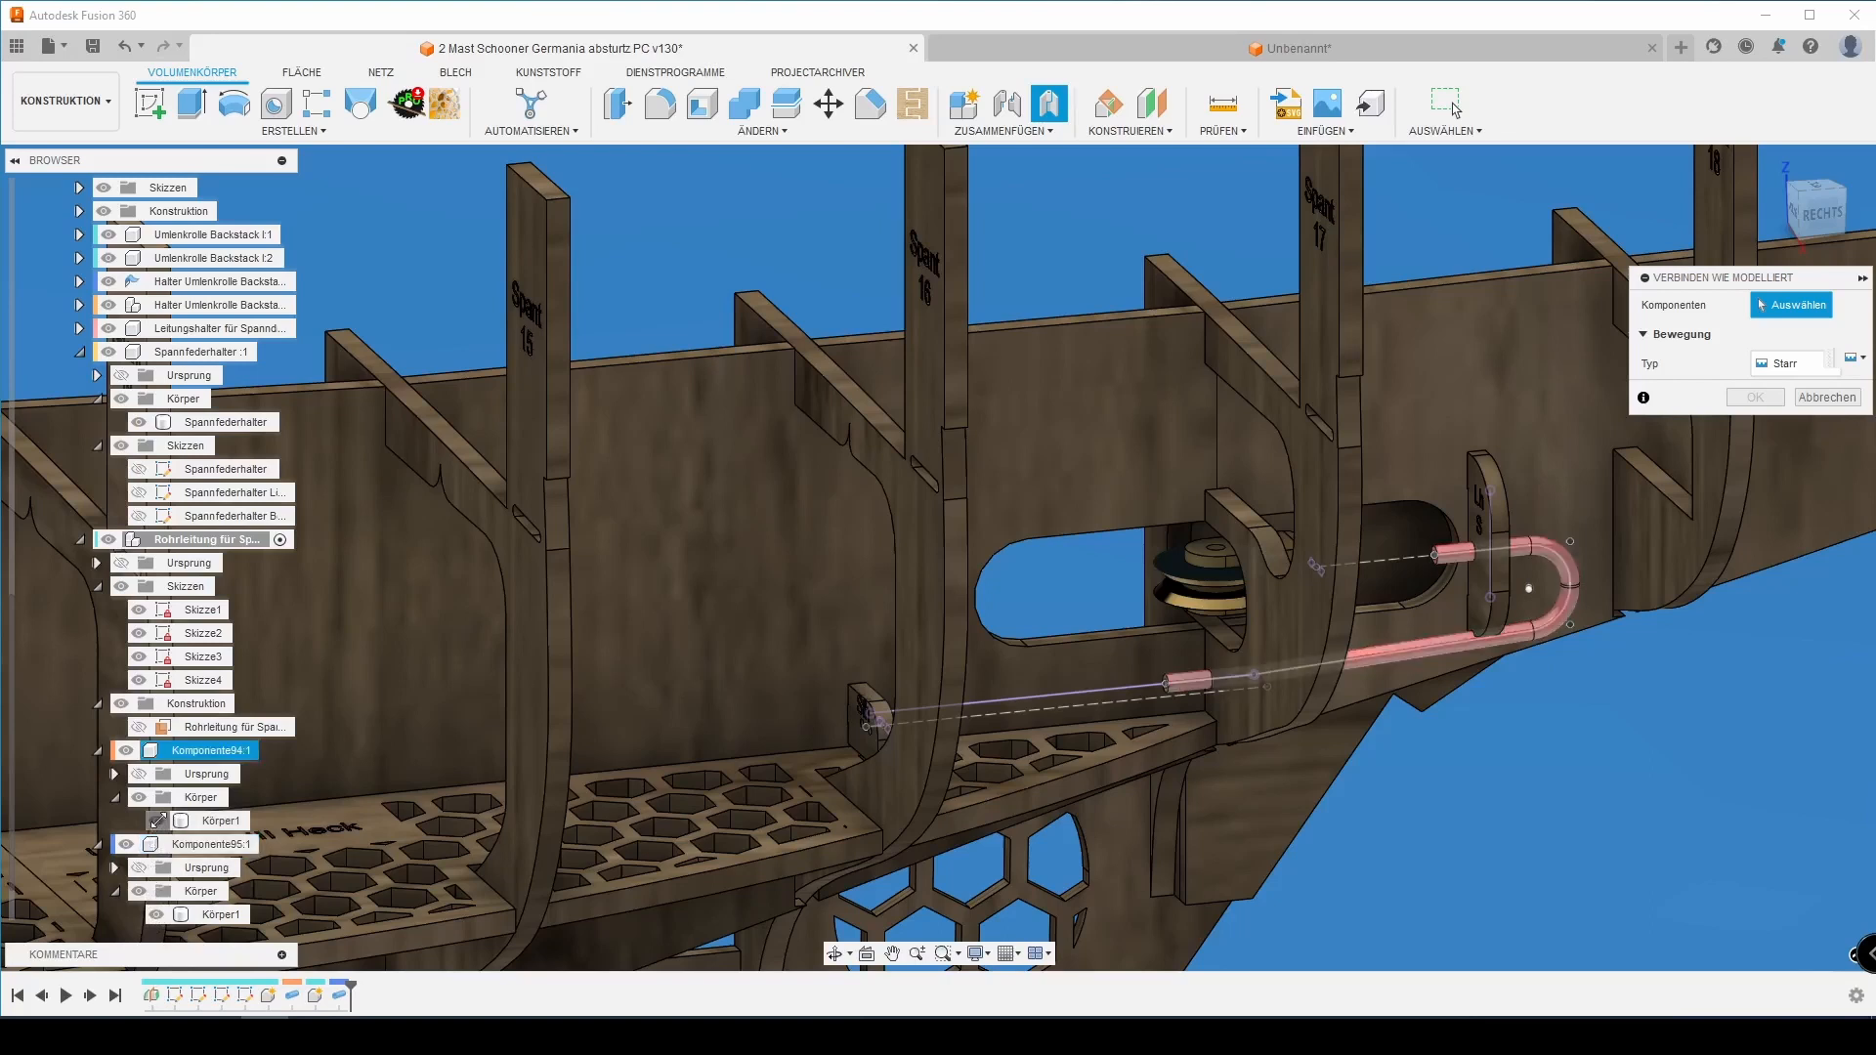
left_click(156, 915)
left_click(157, 821)
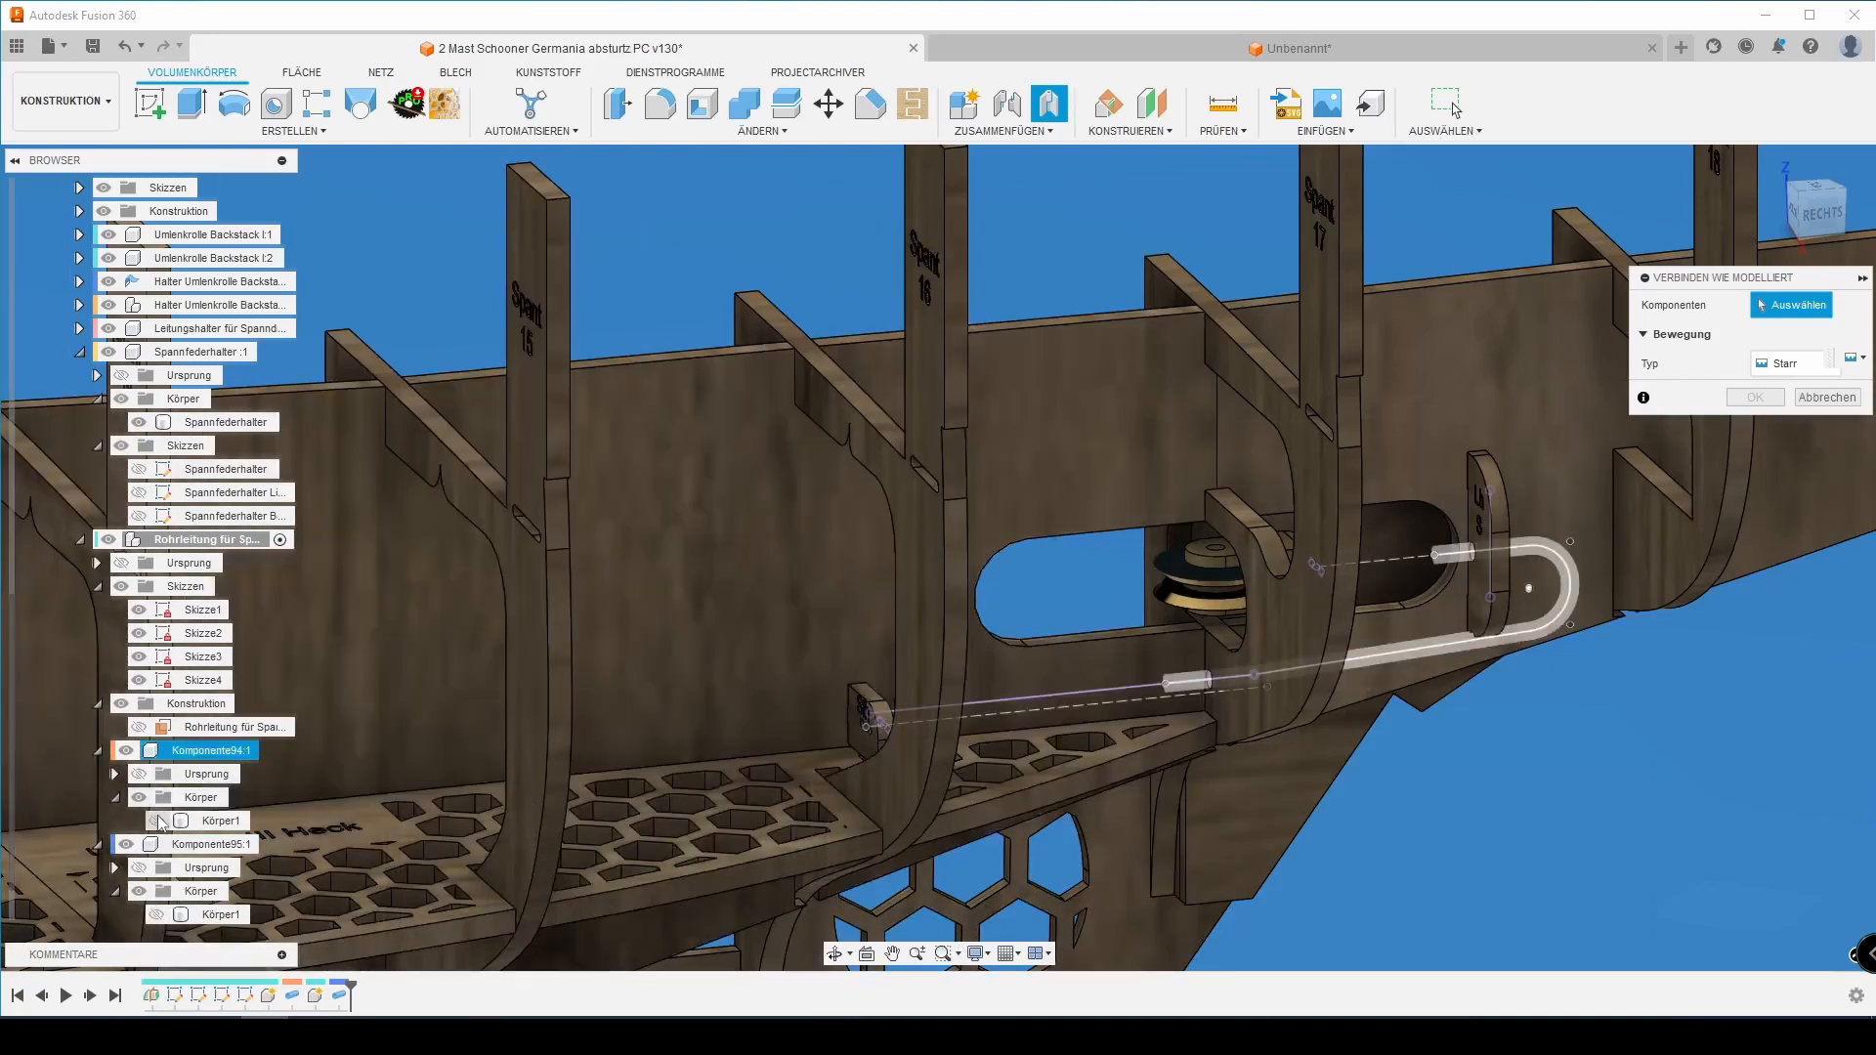
left_click(1566, 549)
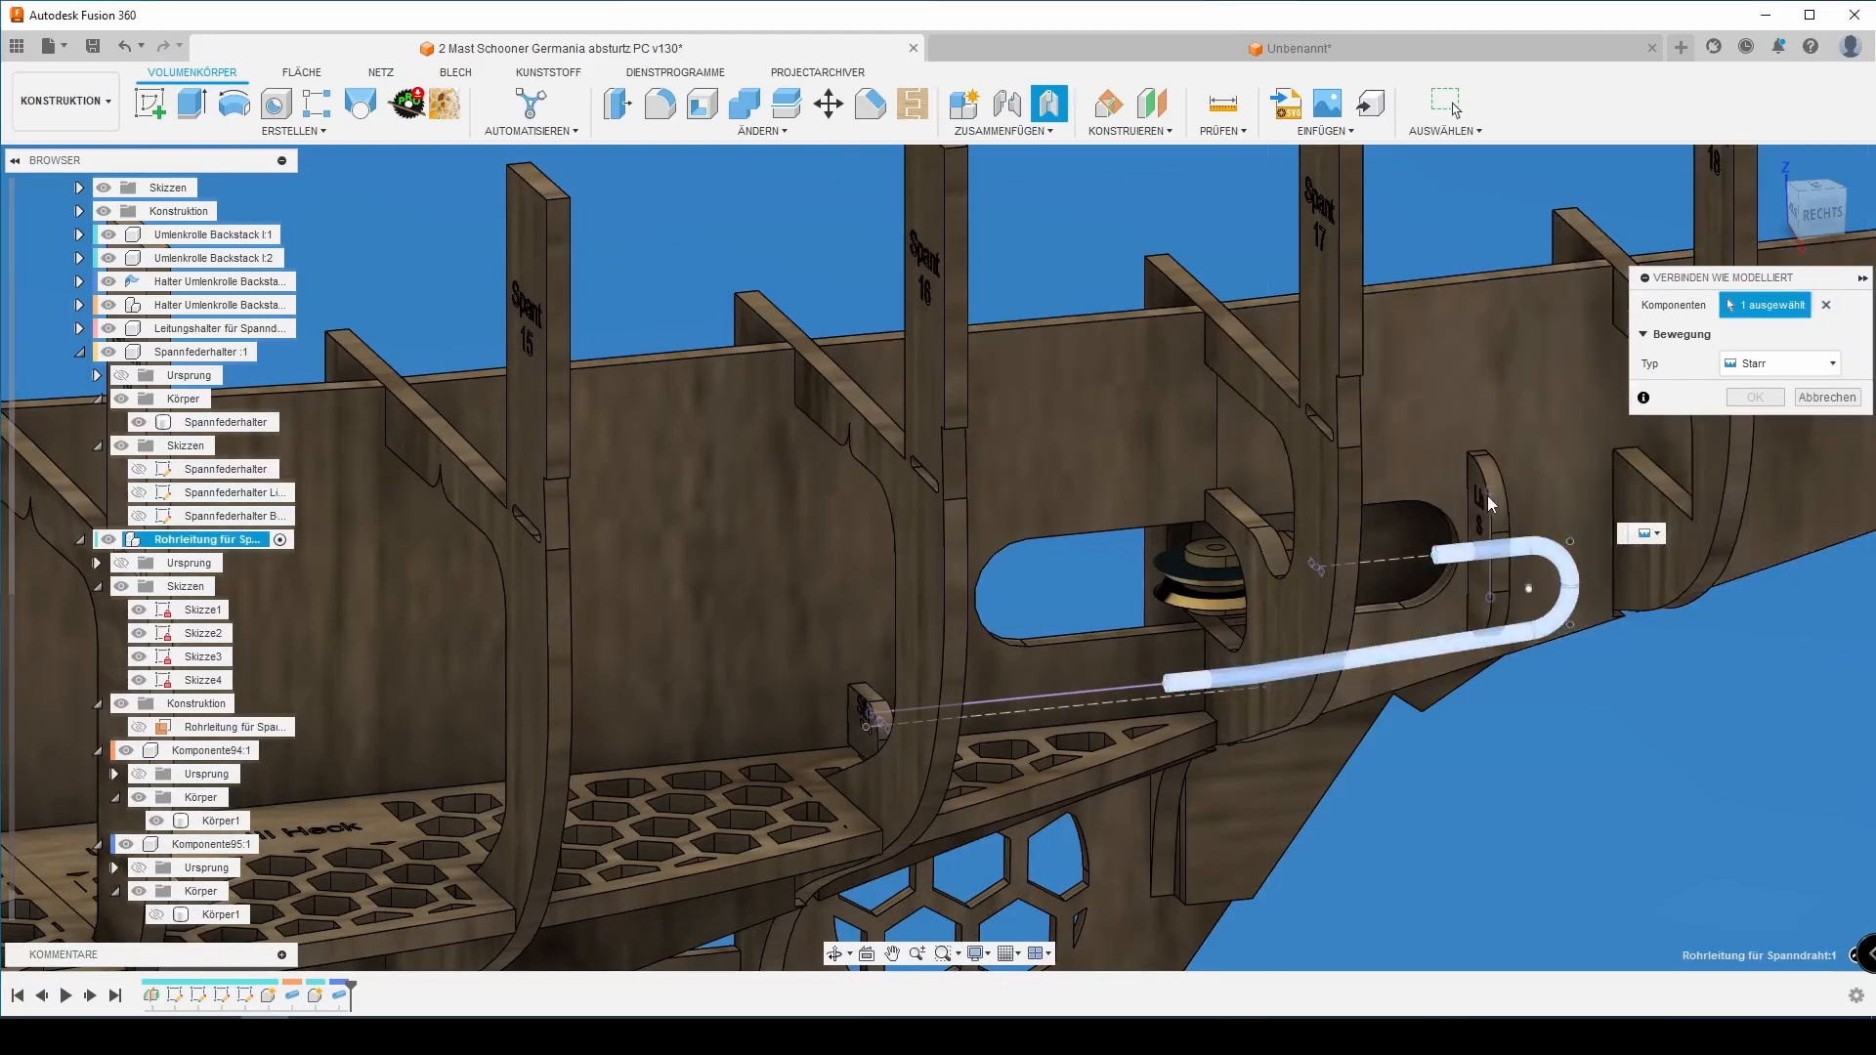
left_click(1499, 508)
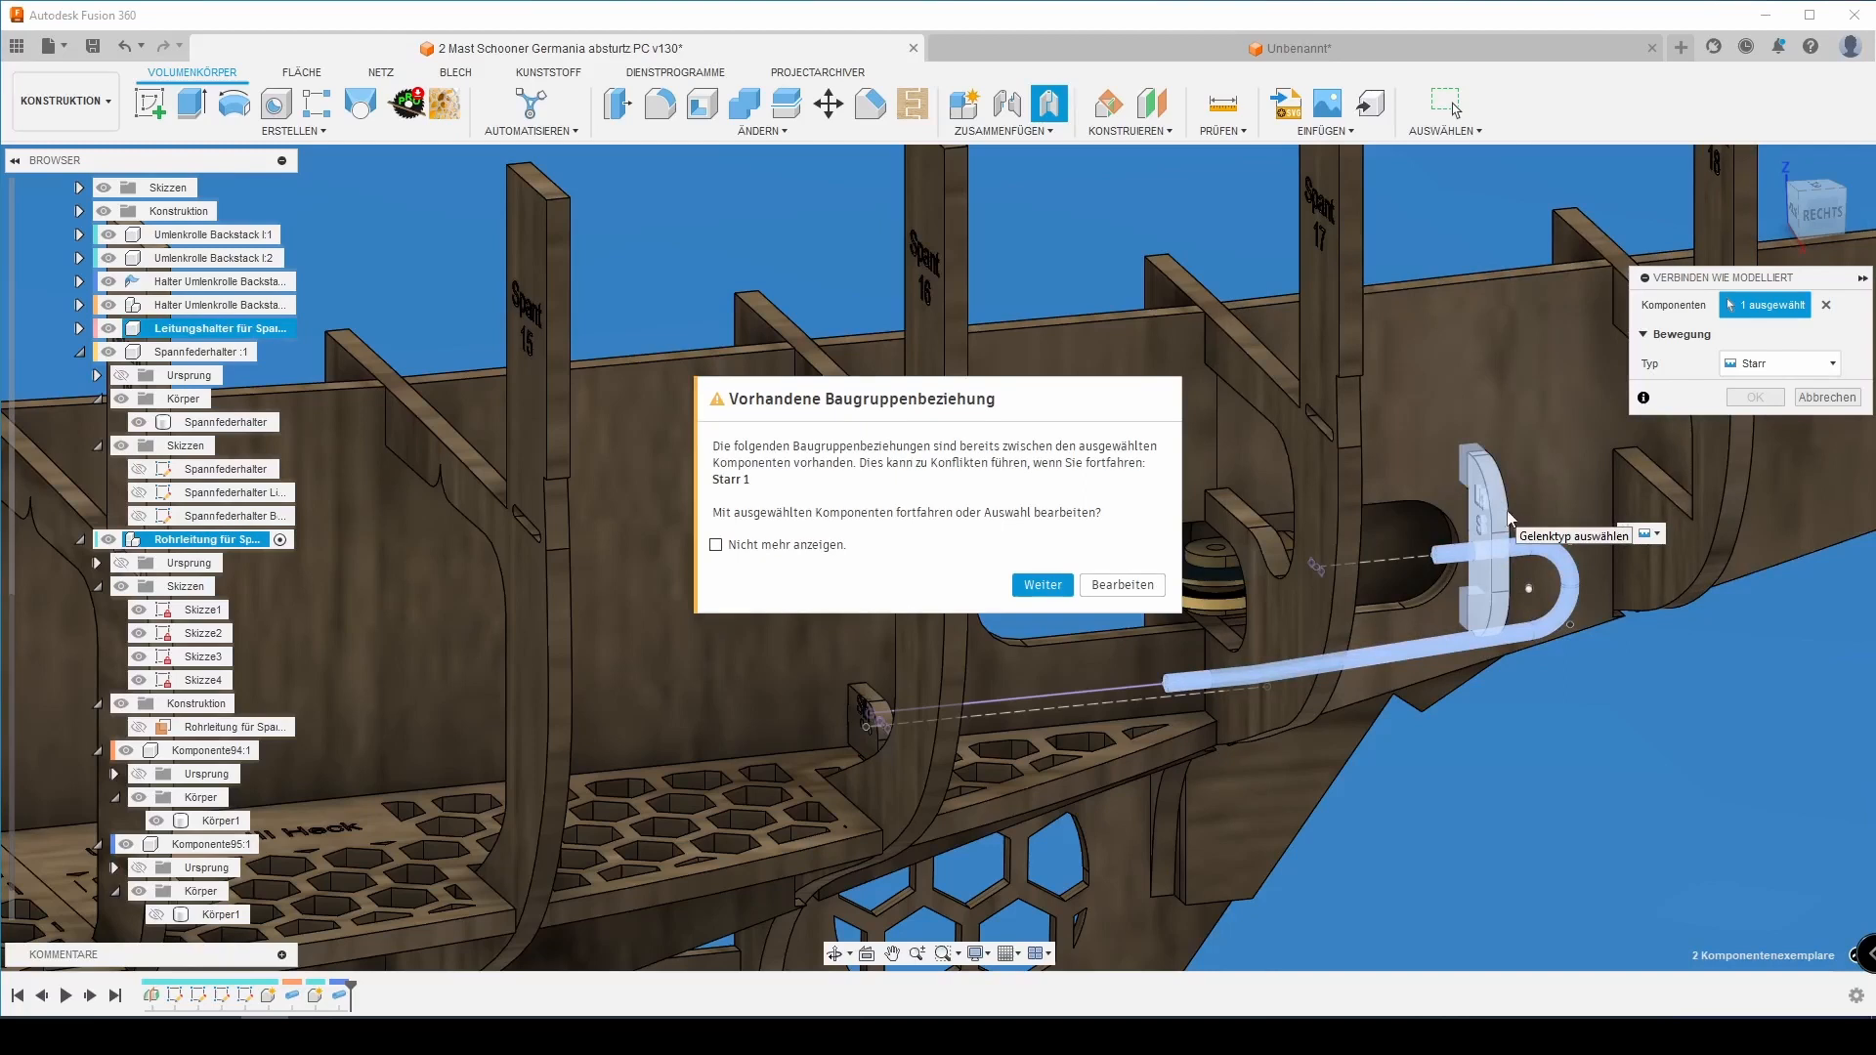
left_click(1126, 589)
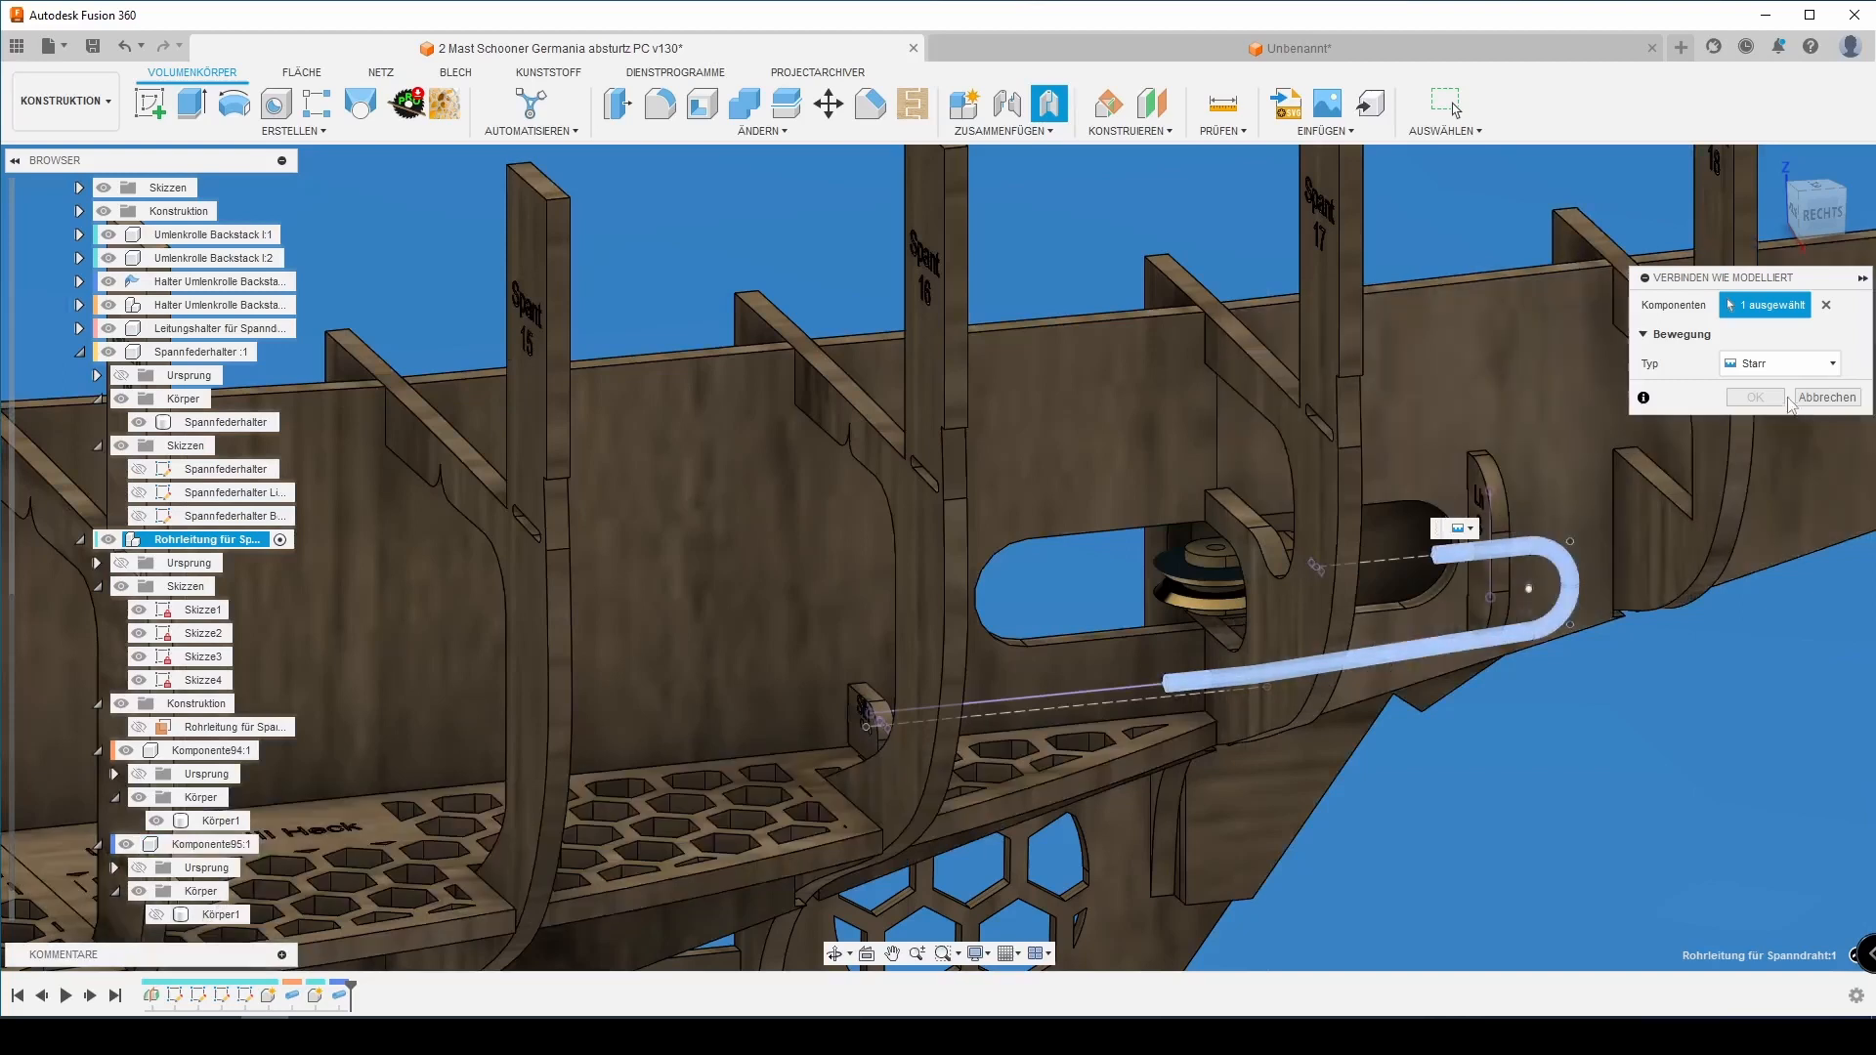
left_click(1828, 306)
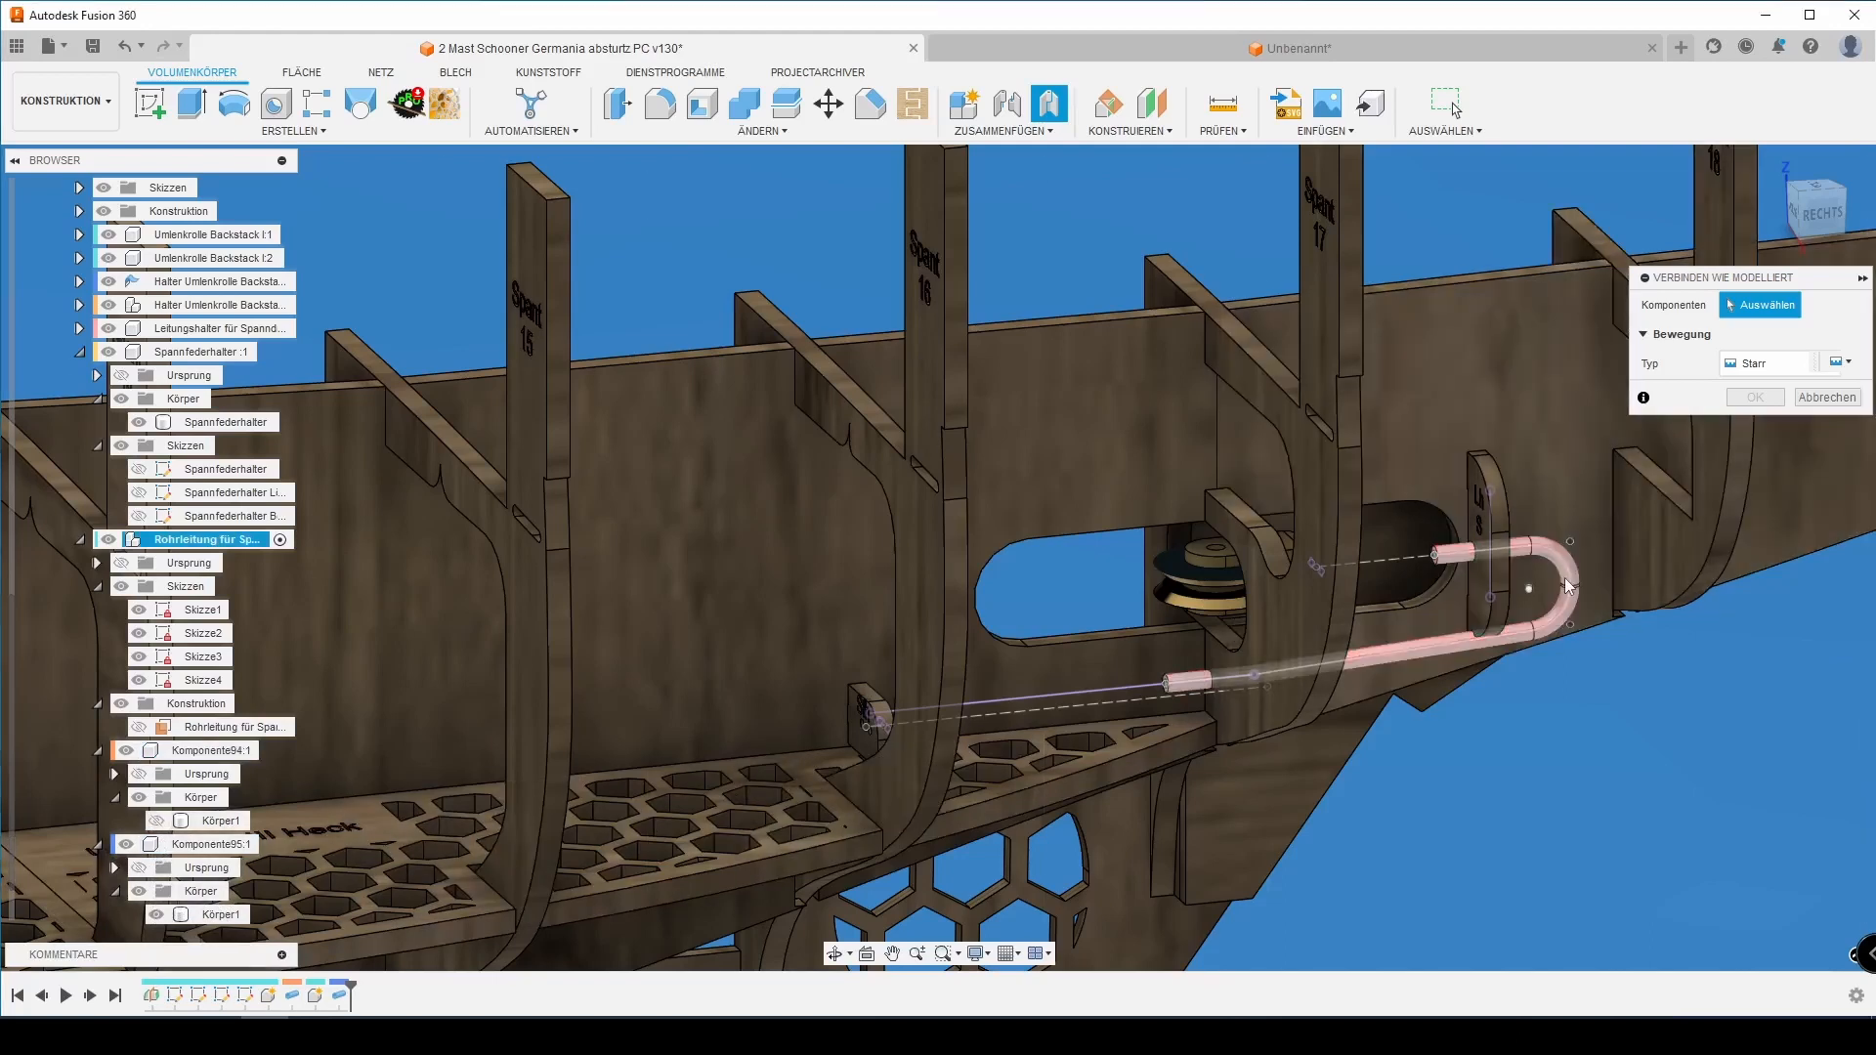
left_click(1564, 578)
left_click(1498, 525)
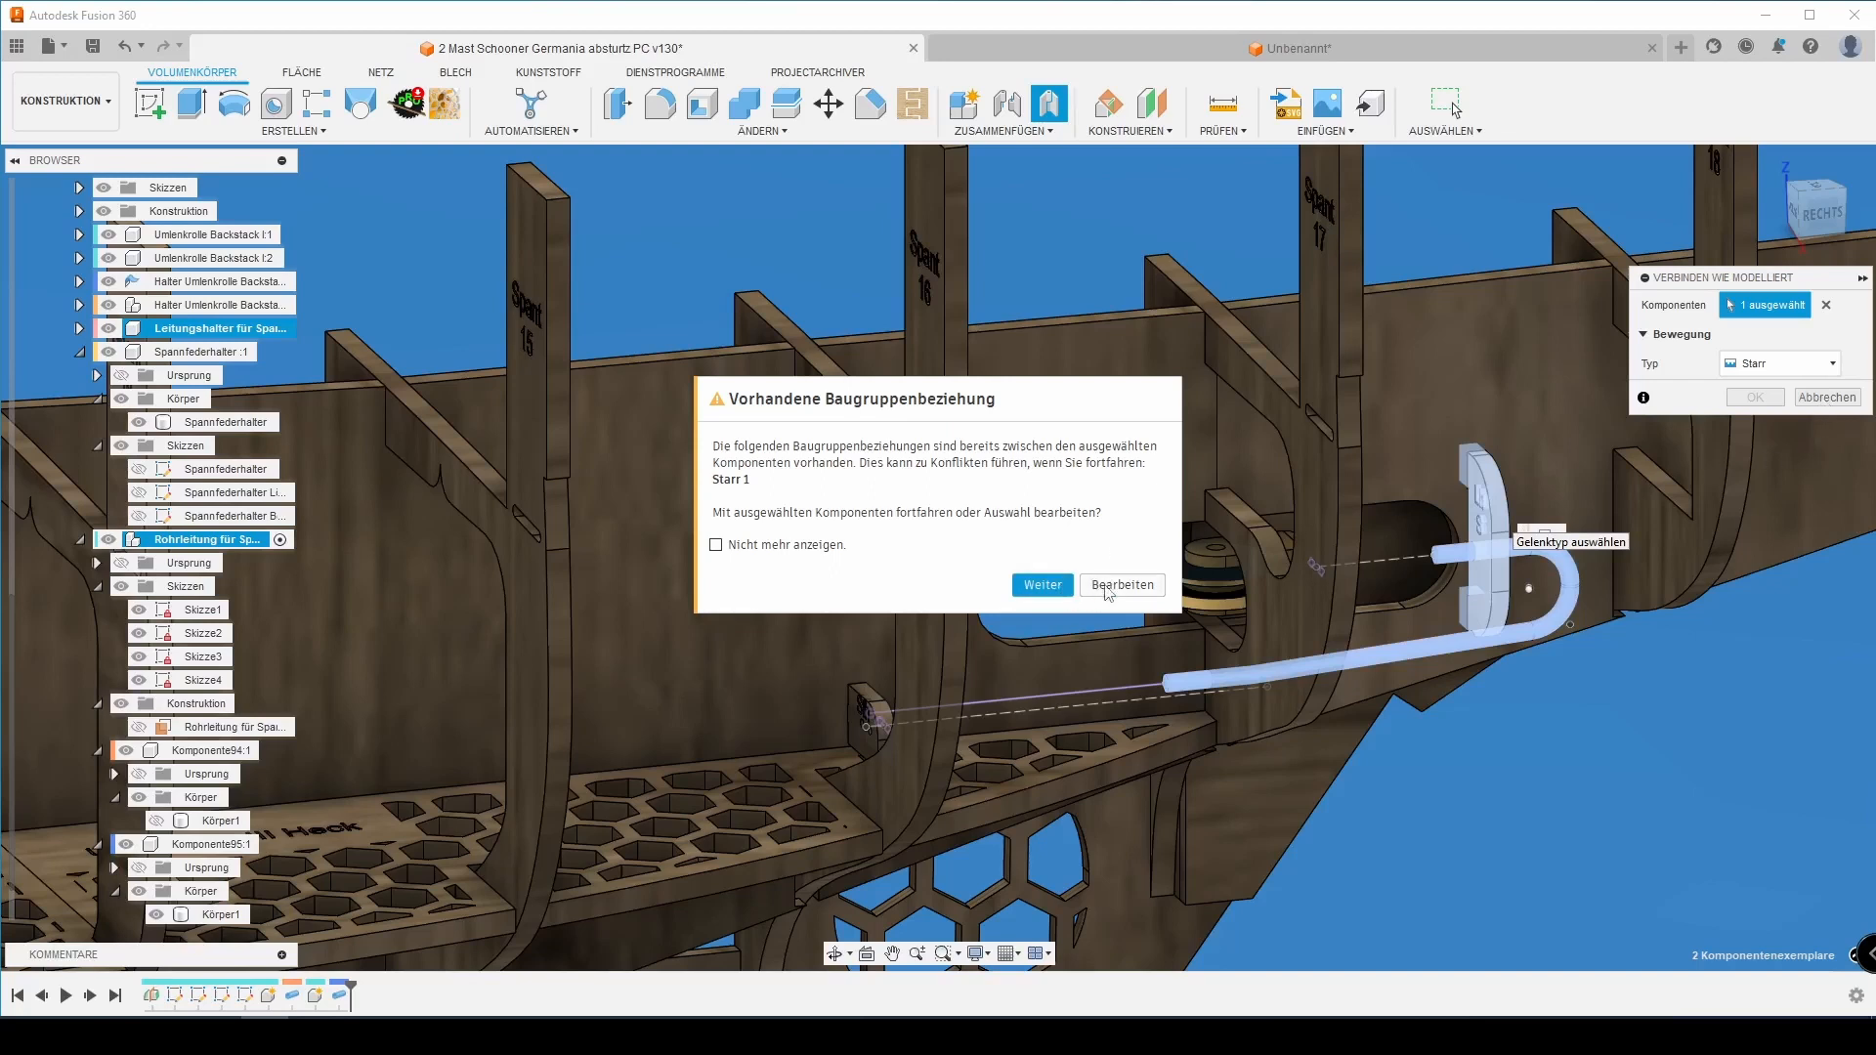
left_click(1122, 585)
left_click(1843, 401)
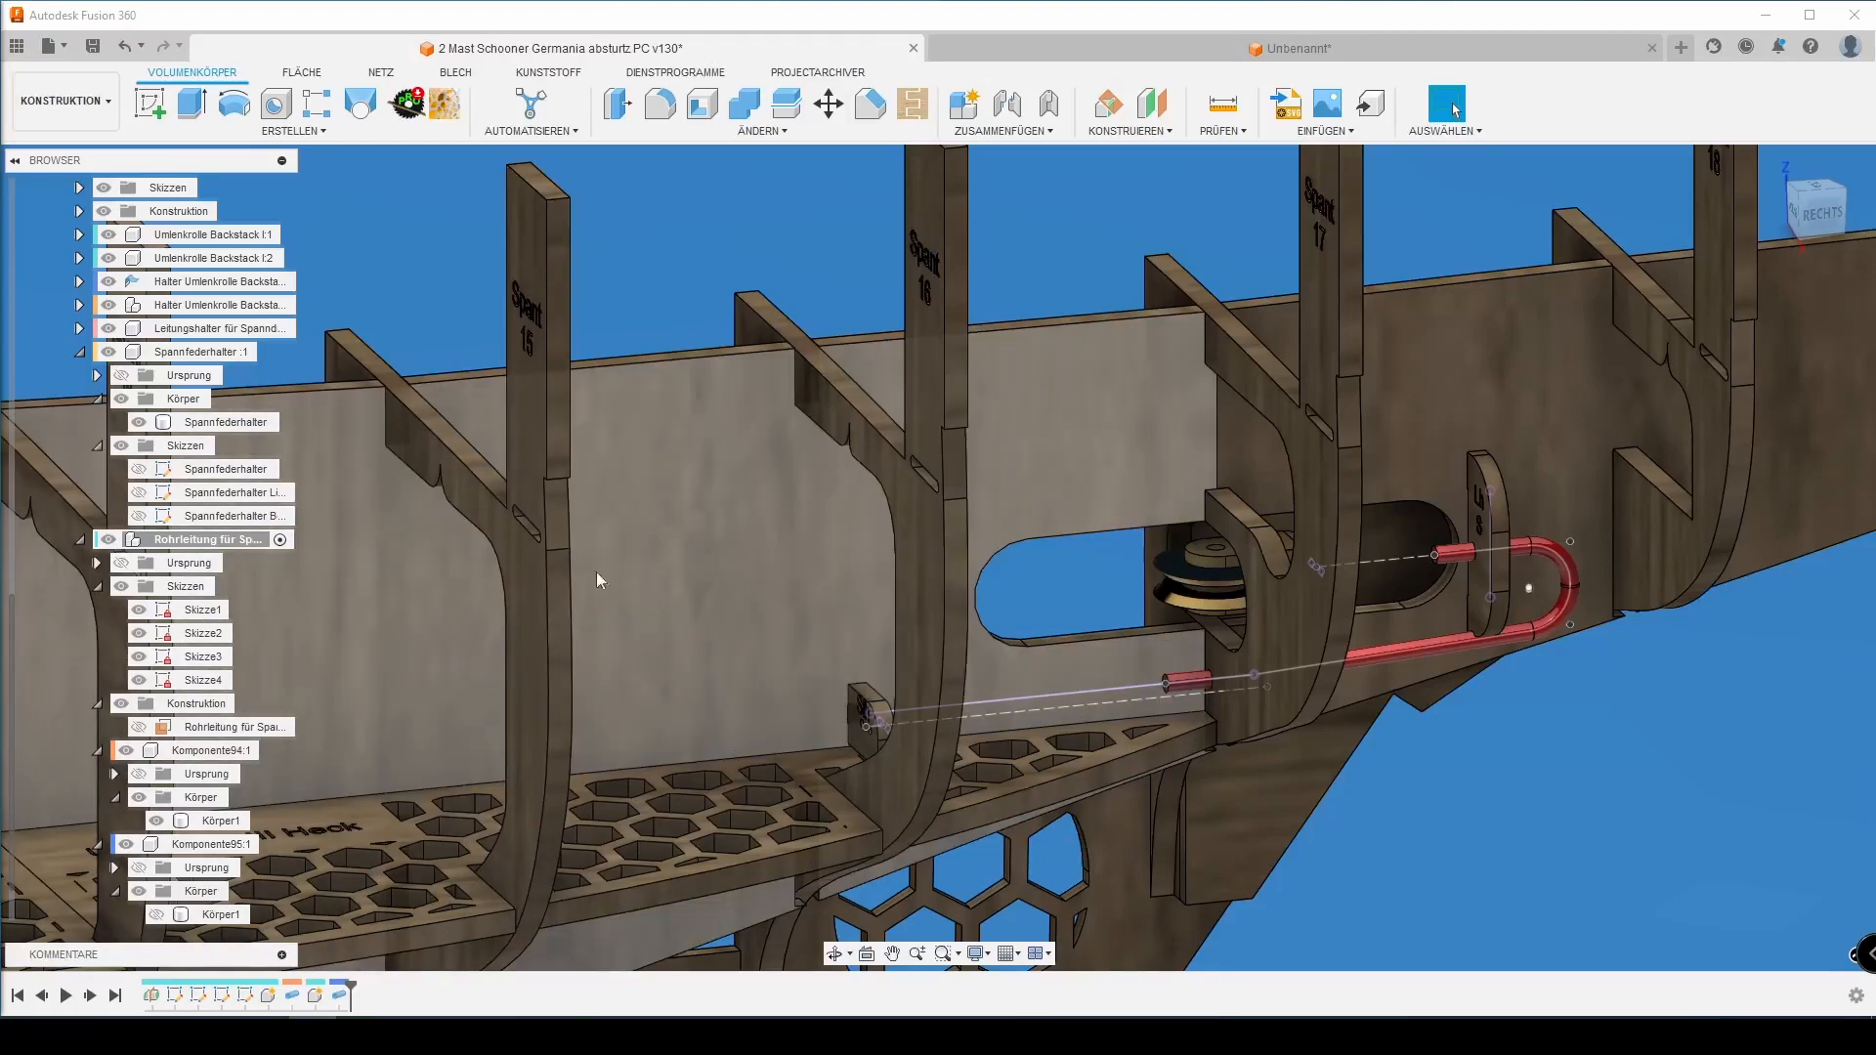
Save the design as a new version with the default version description.
left_click(92, 49)
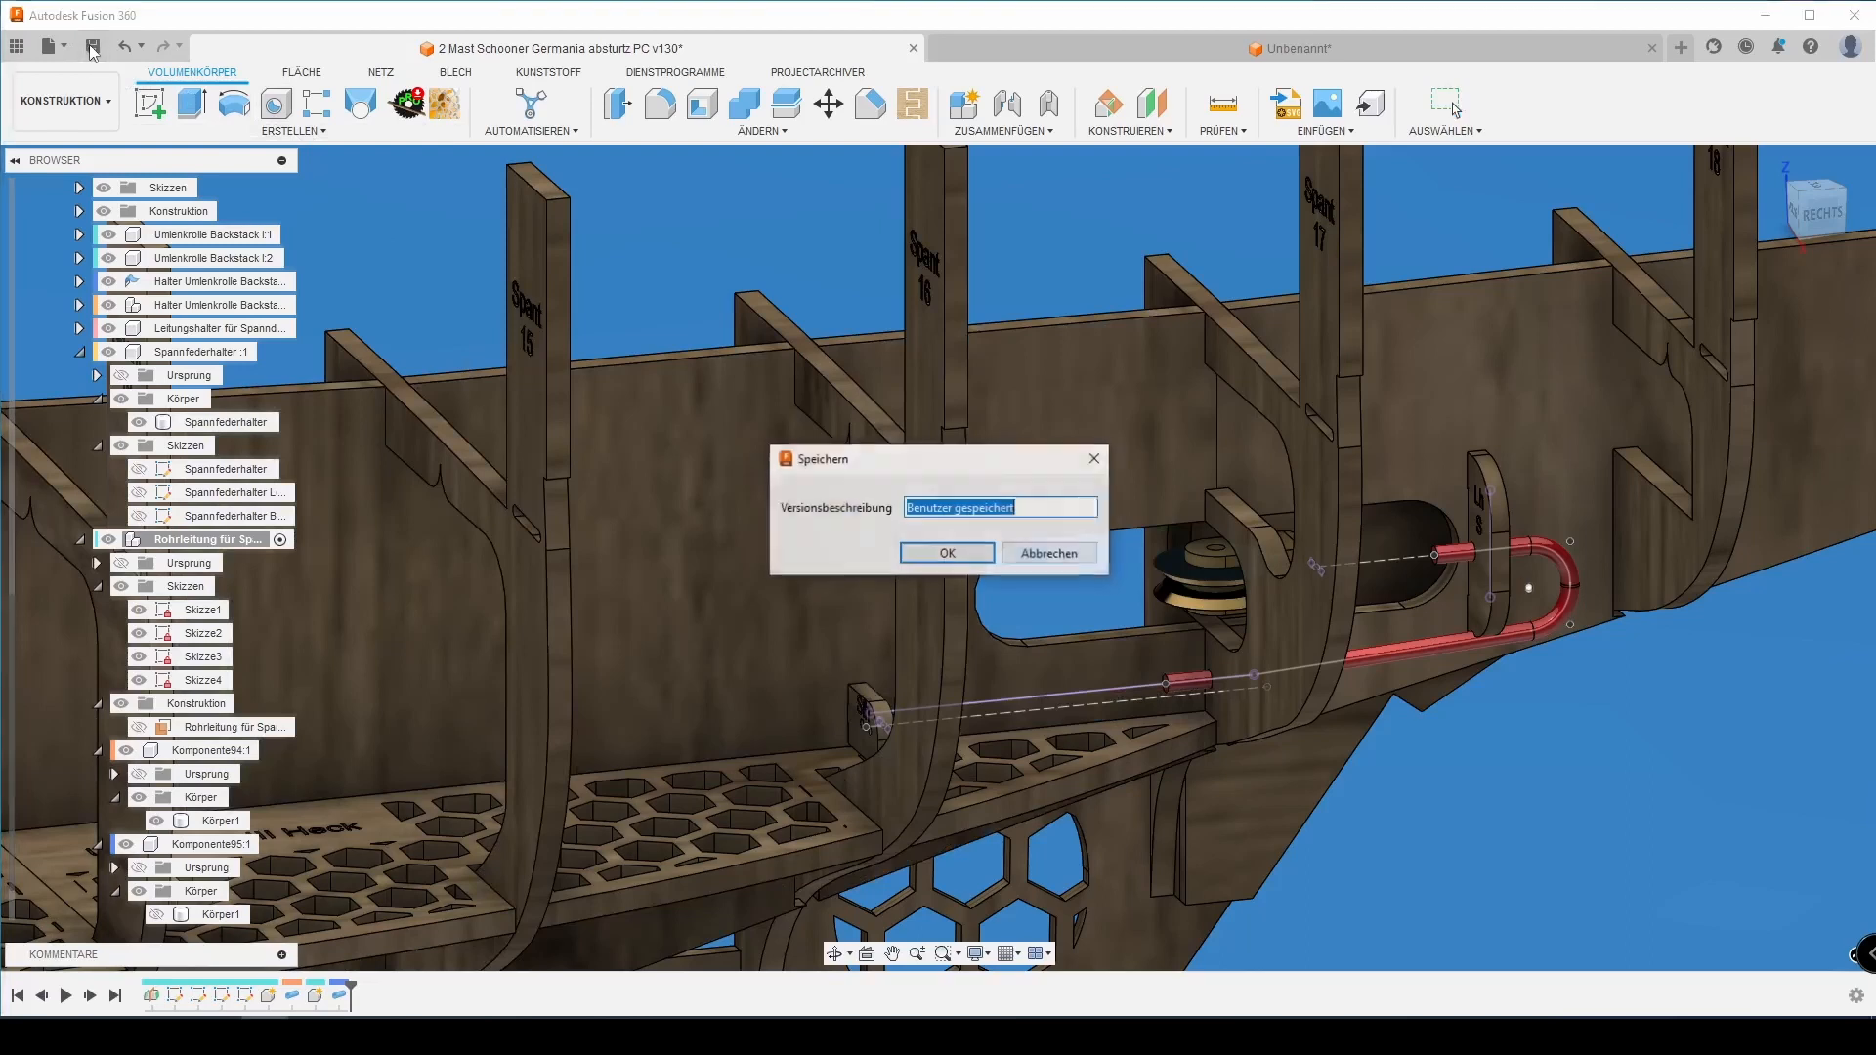
key("Return")
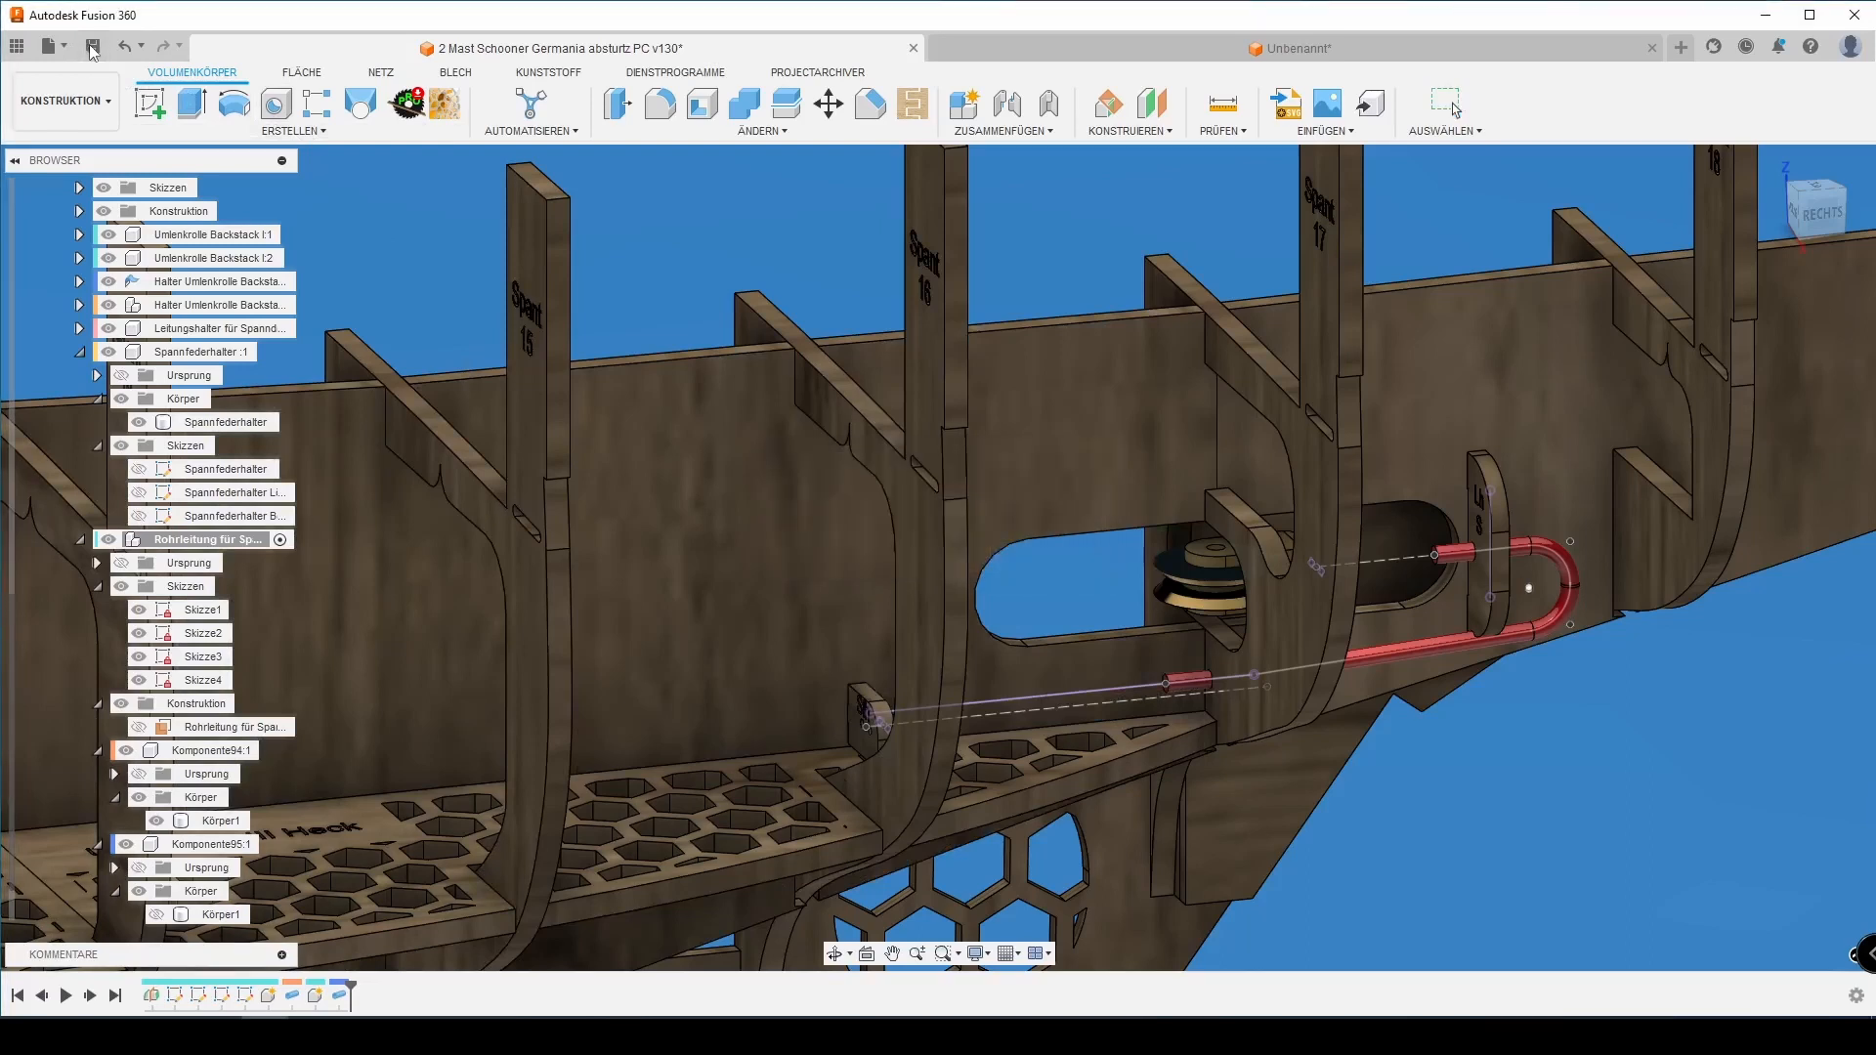